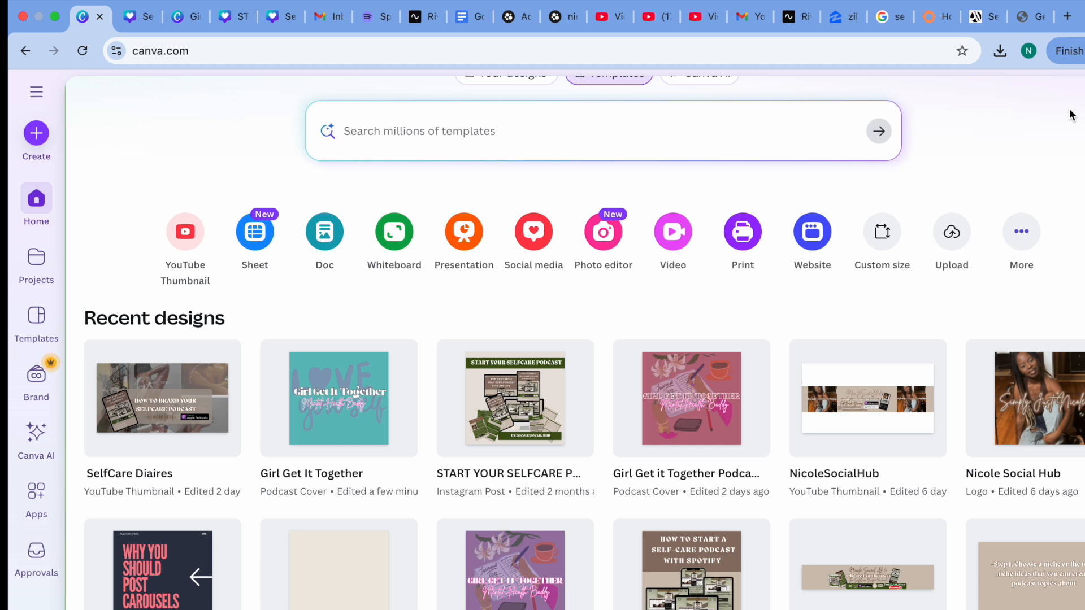
# Look over the home page's design types and recent designs, and check the expandable side menu.
pyautogui.scroll(2, 1072, 134)
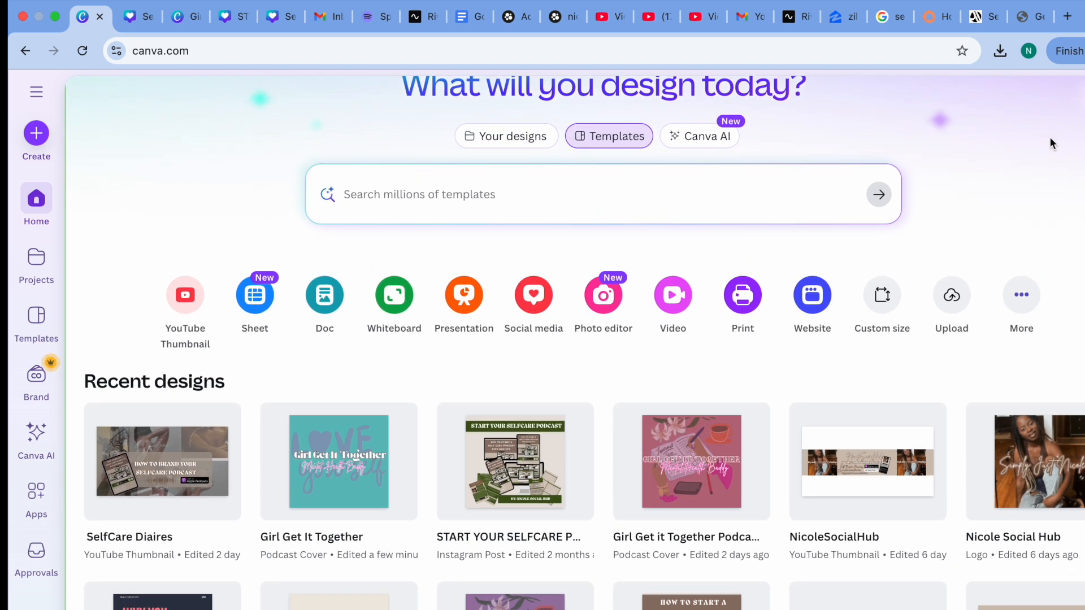
pyautogui.scroll(2, 1043, 153)
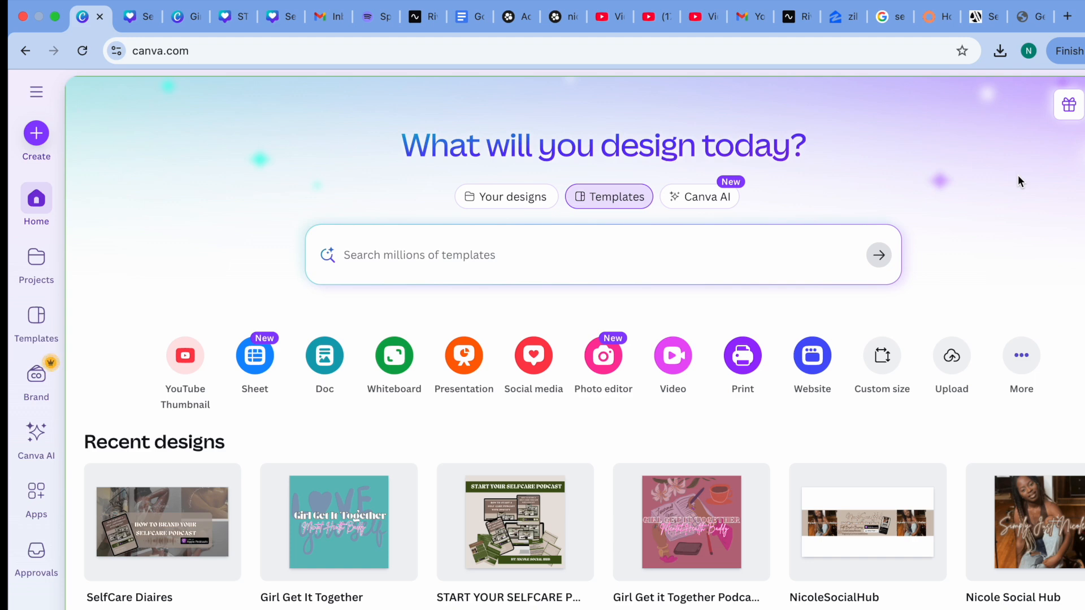
pyautogui.scroll(-3, 1011, 260)
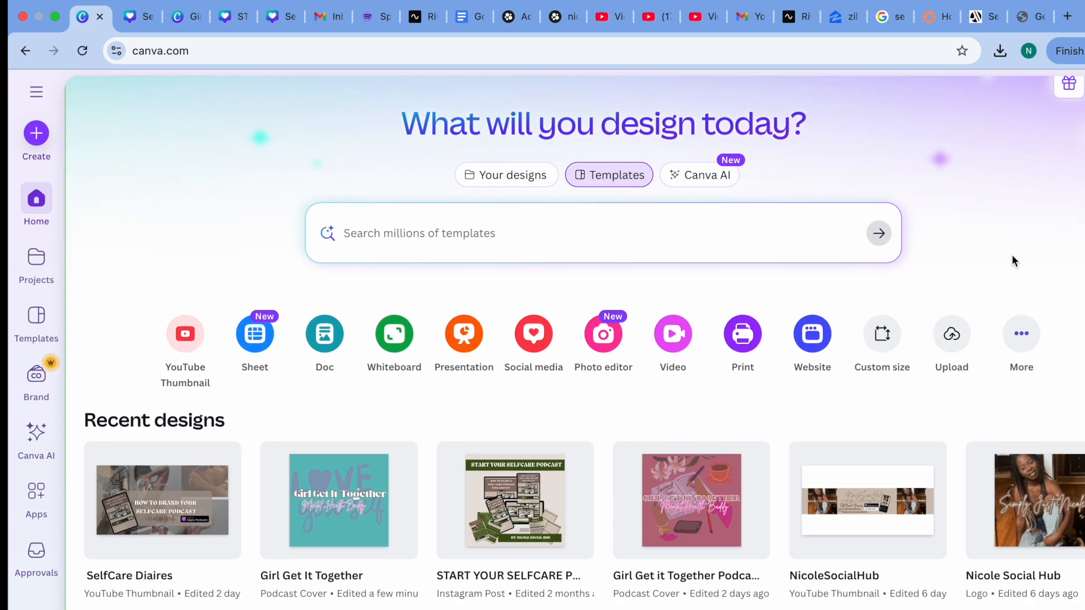
pyautogui.scroll(-2, 584, 343)
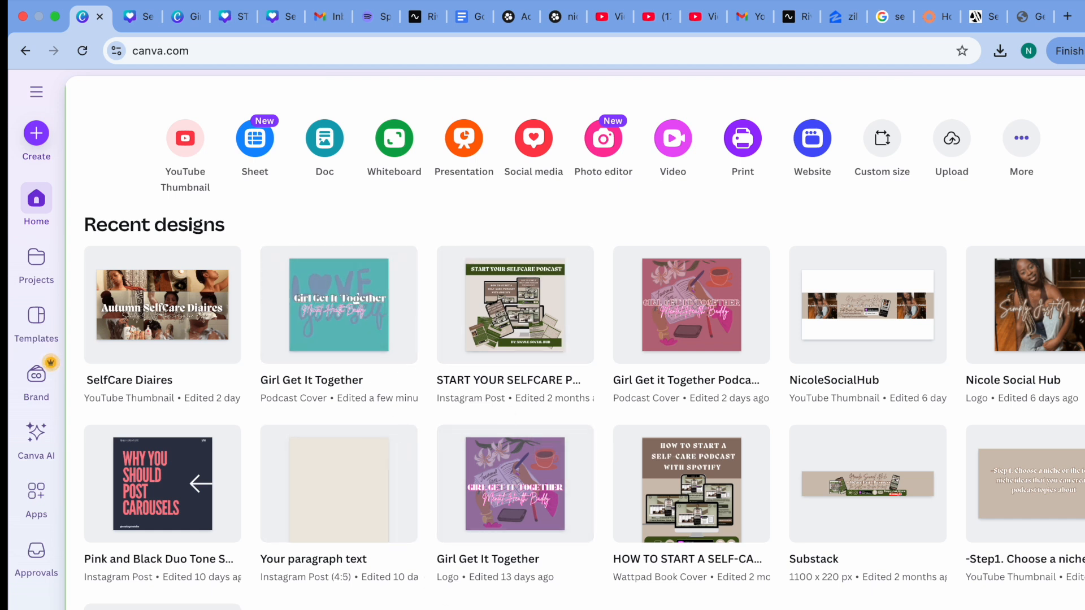
pyautogui.scroll(-1, 576, 339)
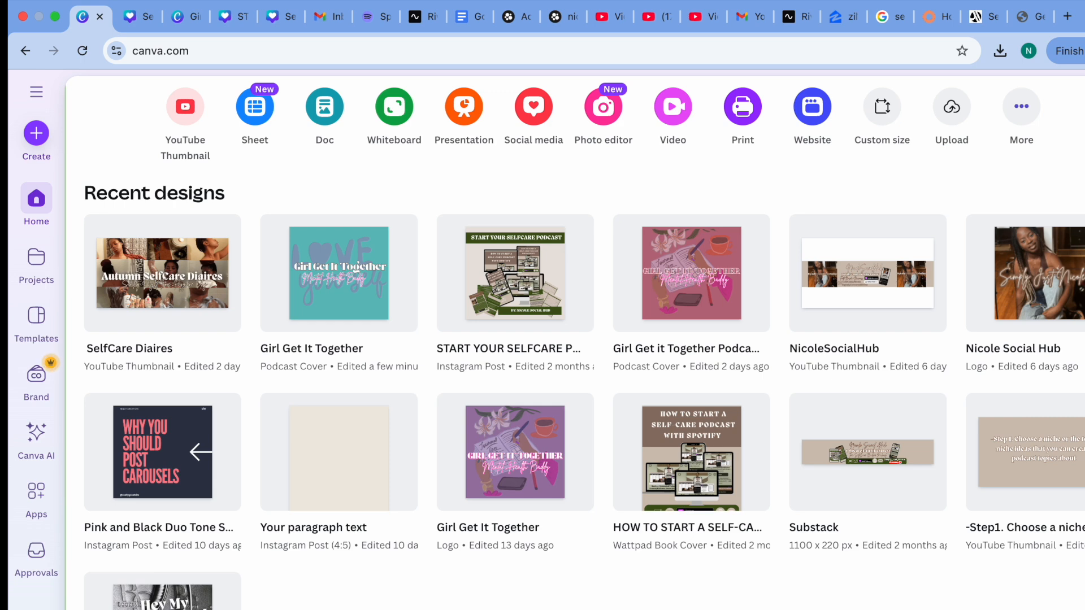
pyautogui.scroll(5, 515, 565)
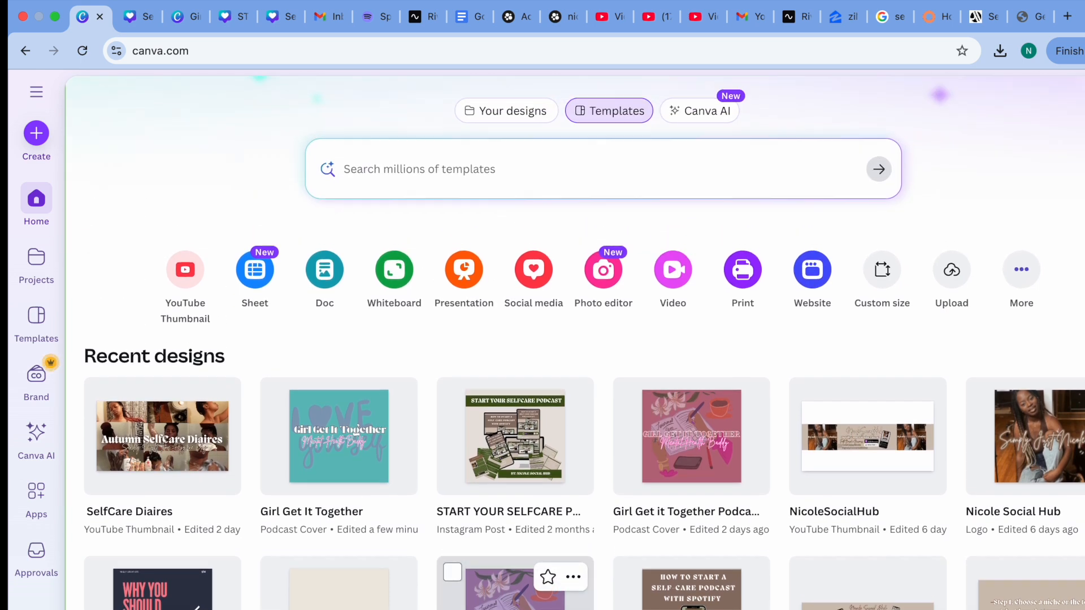
pyautogui.scroll(1, 514, 565)
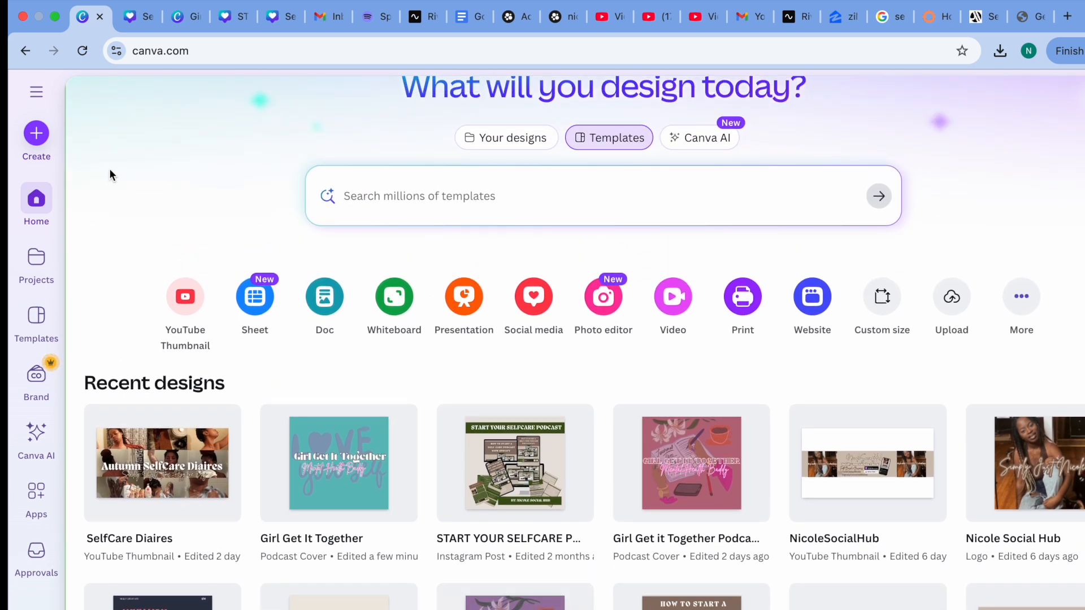
pyautogui.click(37, 99)
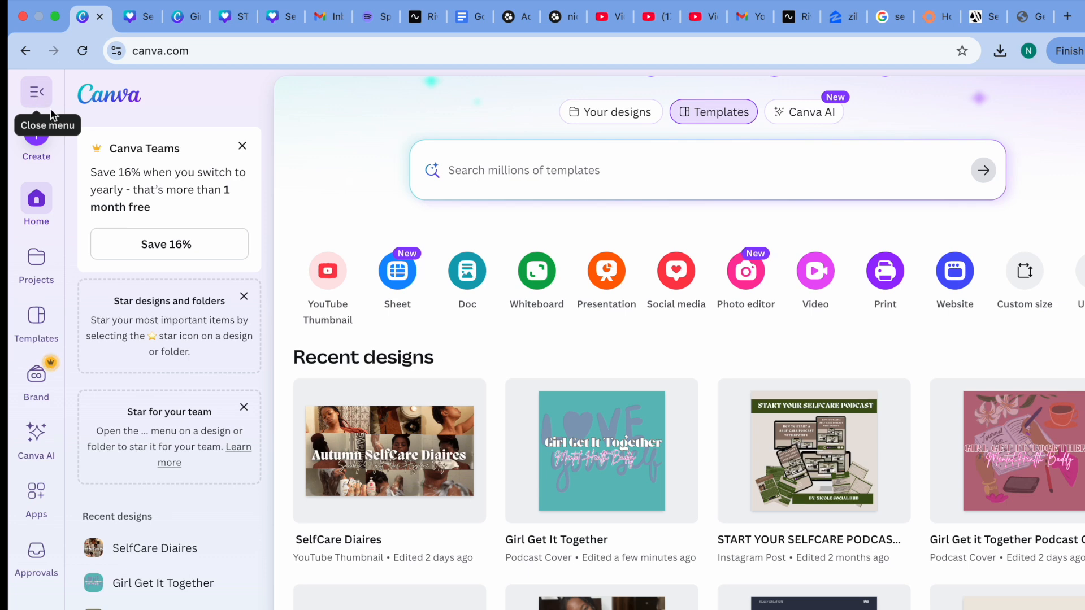
pyautogui.click(42, 103)
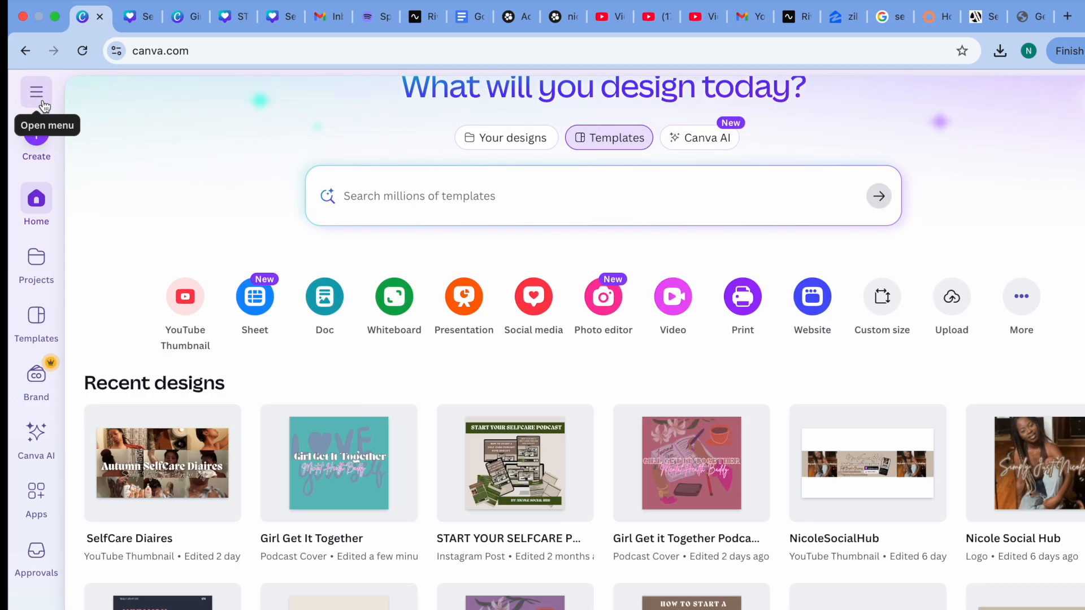
# Open the Create a design window, look through its new design formats and suggested templates, and close it.
pyautogui.click(36, 141)
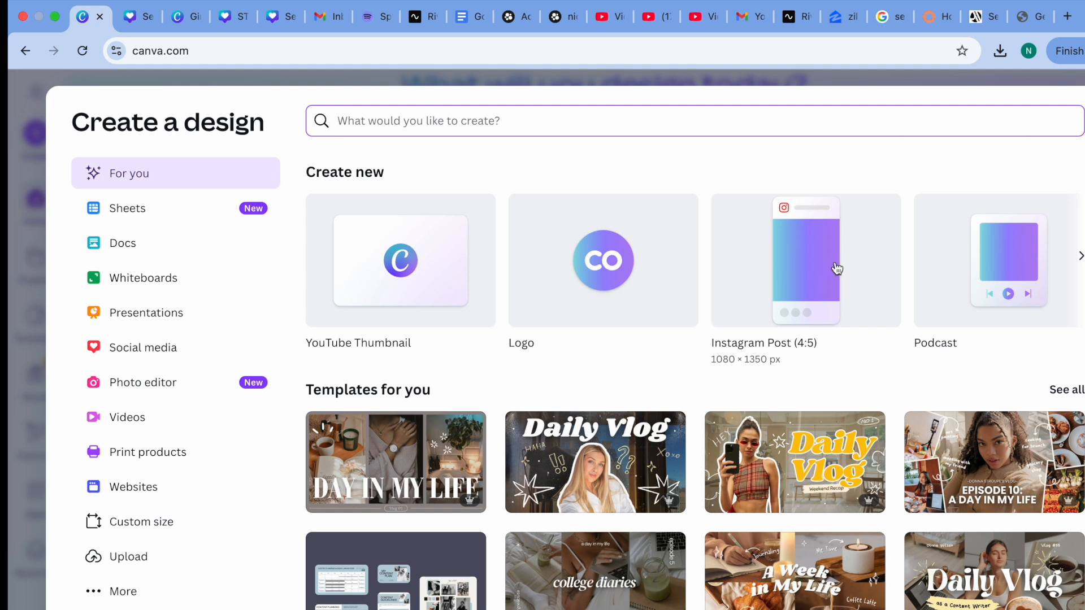
pyautogui.click(1081, 257)
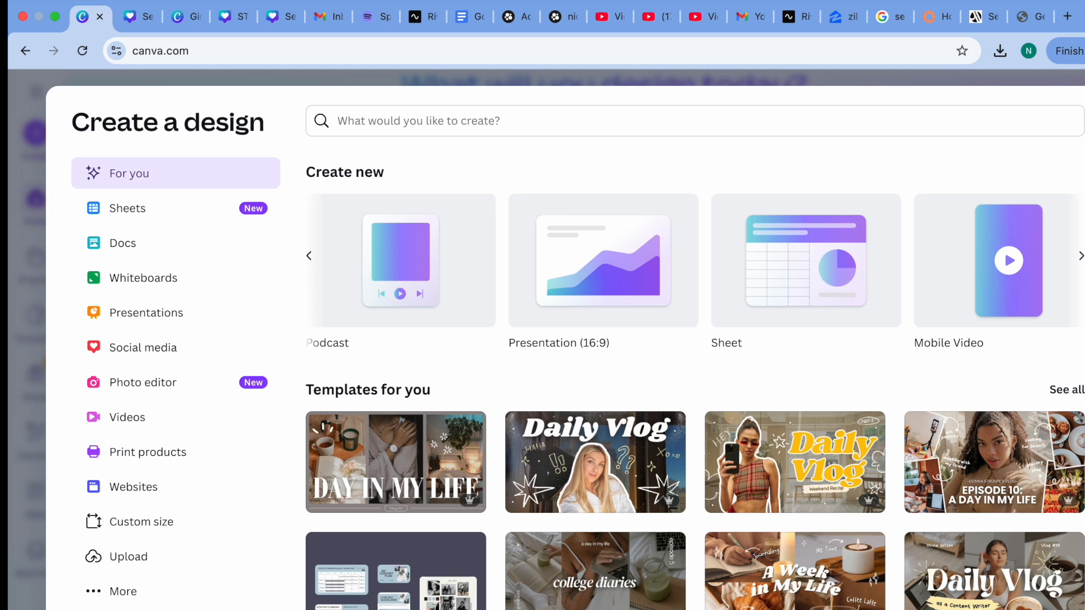
pyautogui.click(1081, 257)
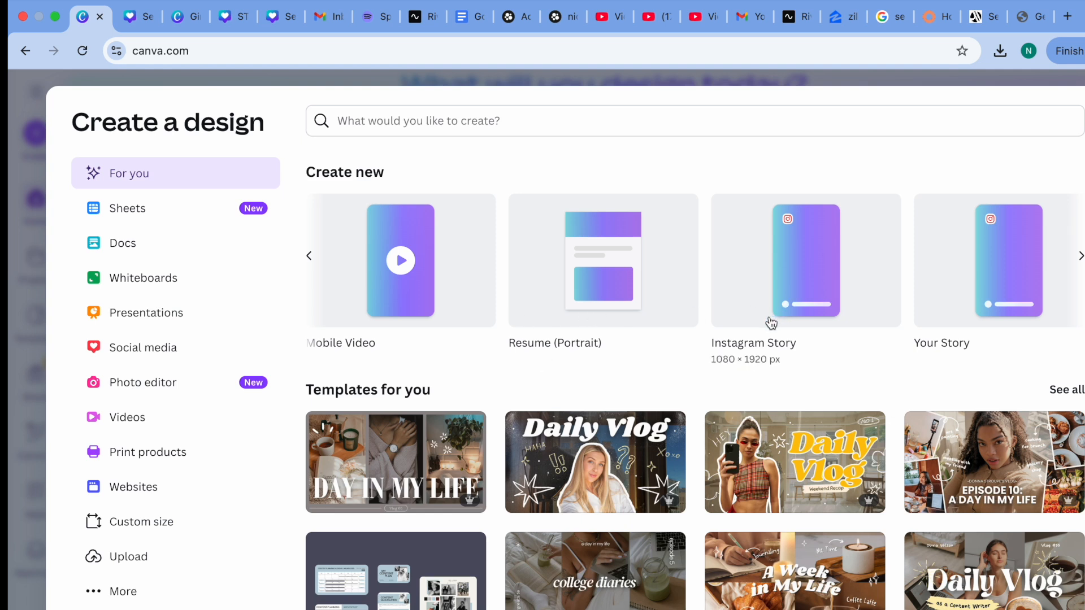
pyautogui.click(1080, 258)
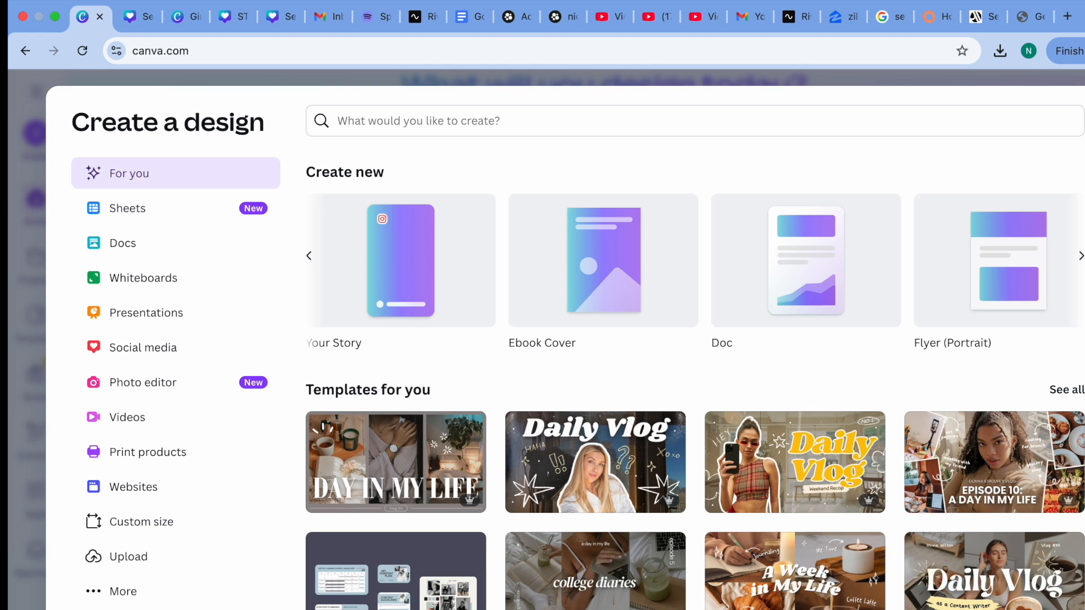
pyautogui.scroll(-3, 695, 384)
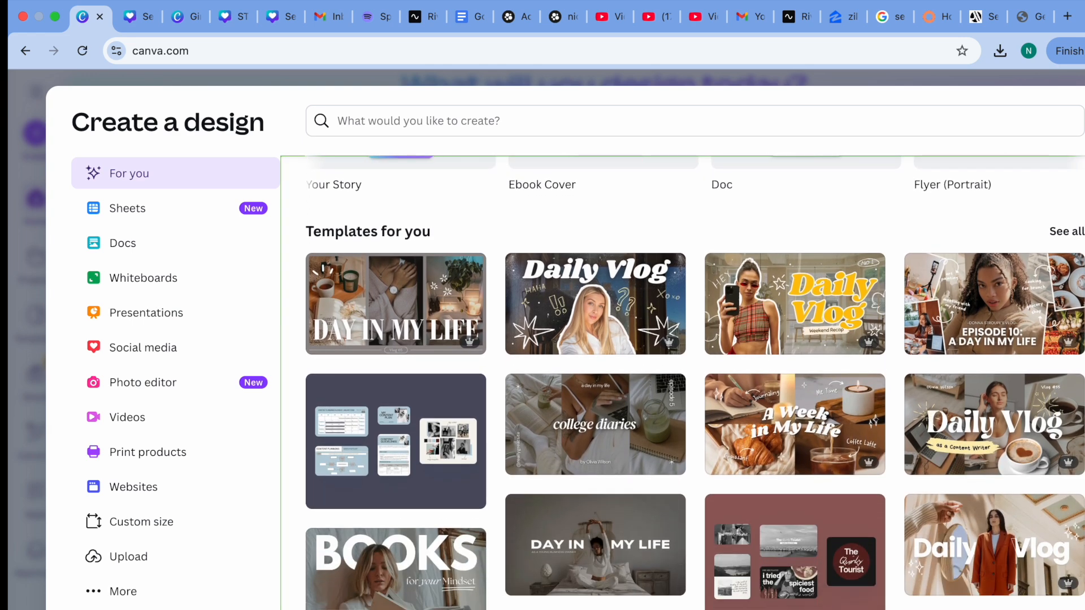
pyautogui.scroll(-5, 1008, 558)
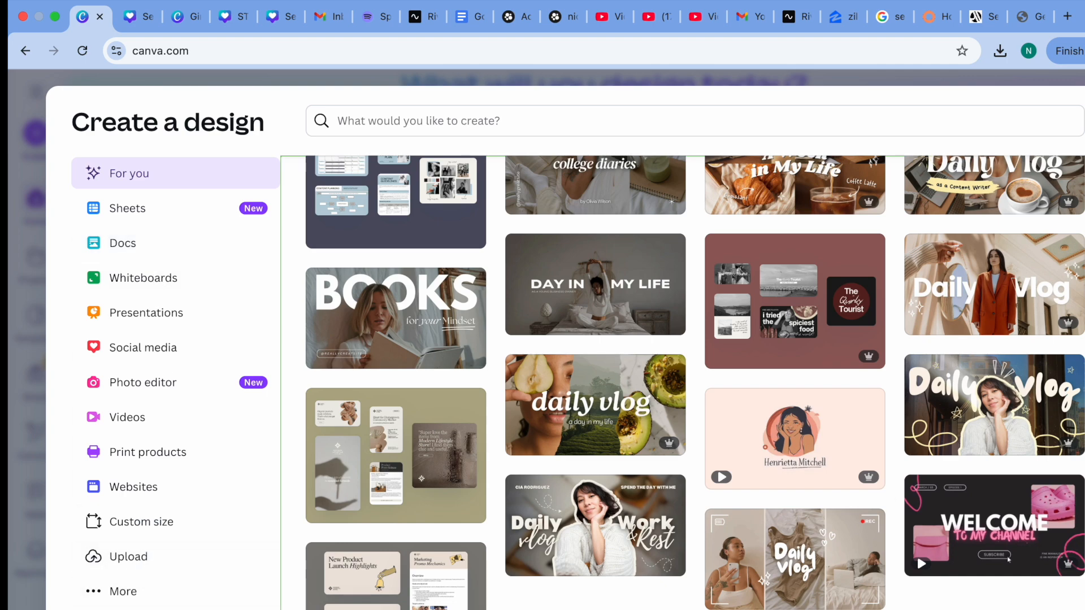
pyautogui.press('Escape')
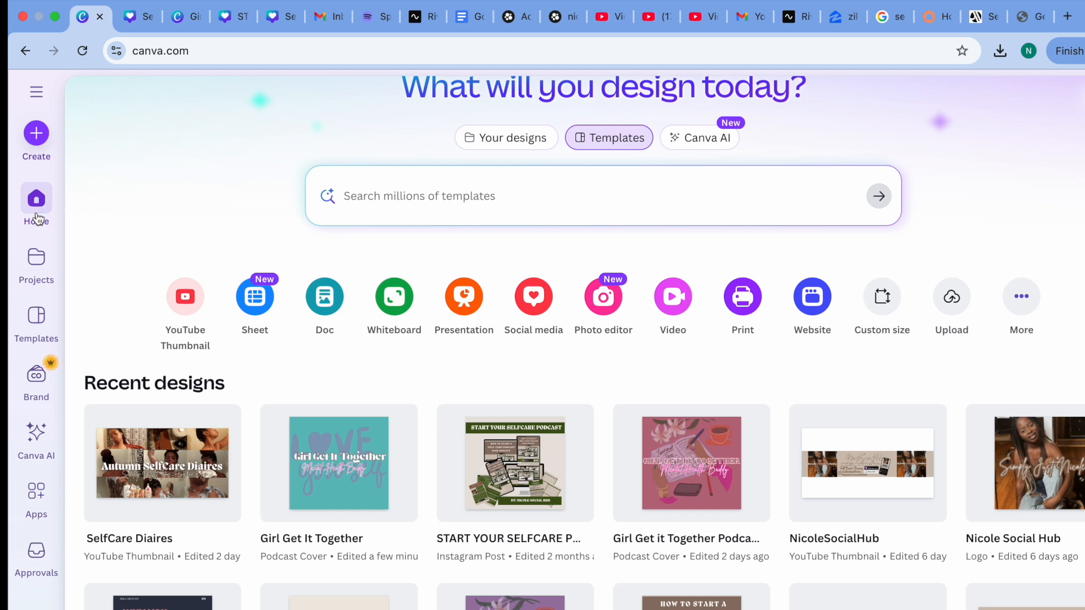
# Open the Projects page and look through its recent designs, folders and designs sections.
pyautogui.click(37, 273)
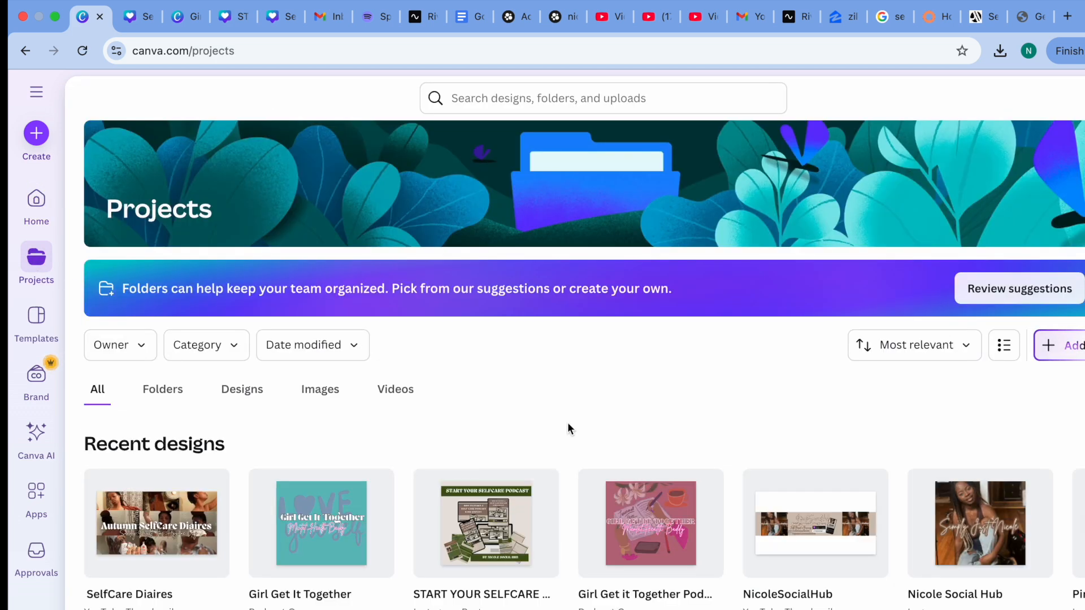
pyautogui.scroll(-4, 550, 387)
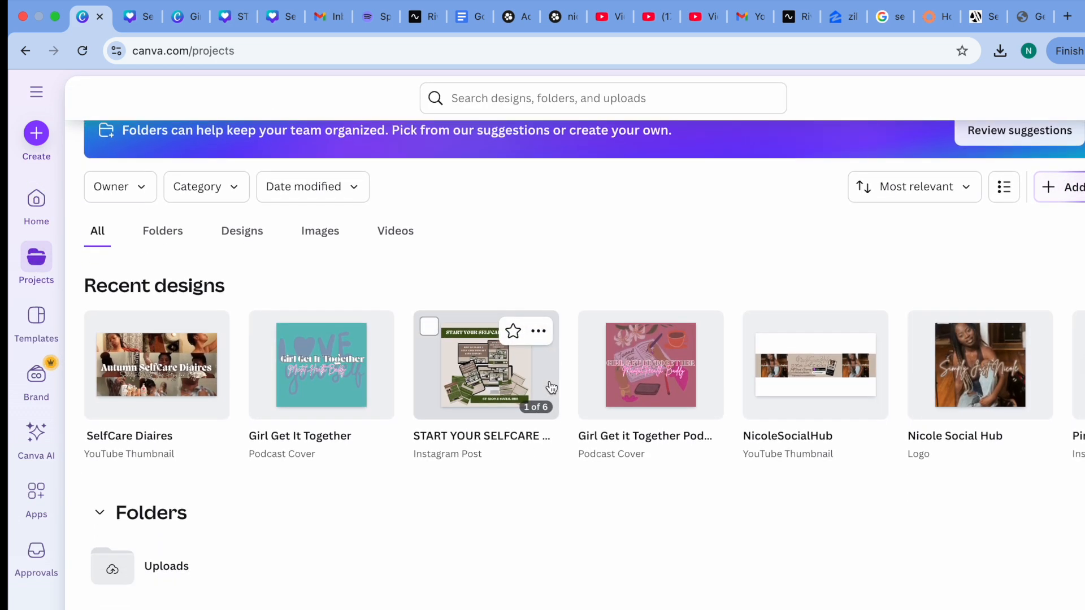
pyautogui.scroll(-3, 550, 383)
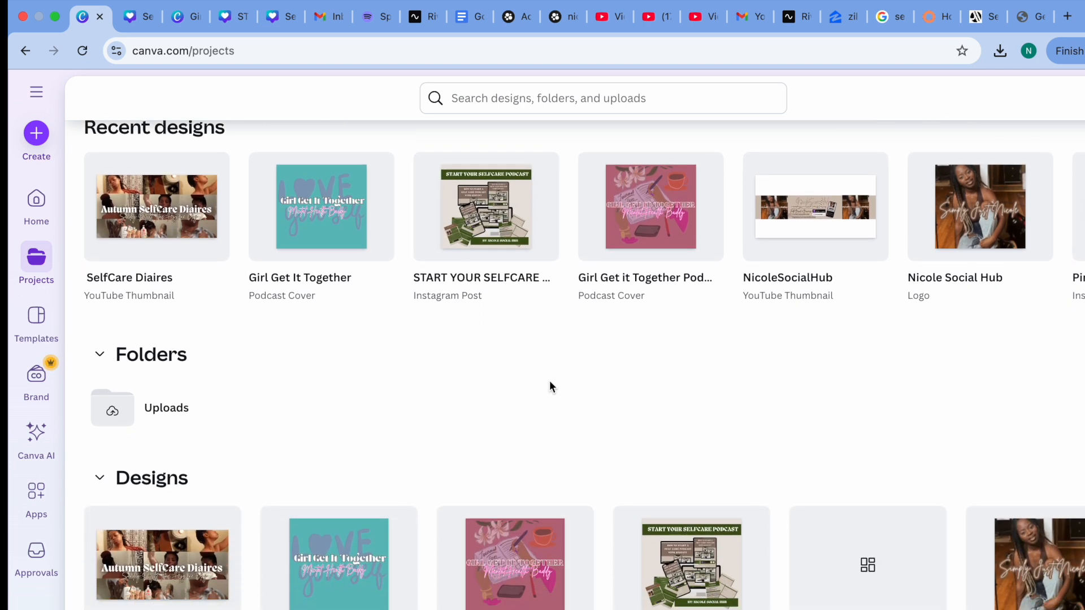
pyautogui.scroll(-1, 517, 379)
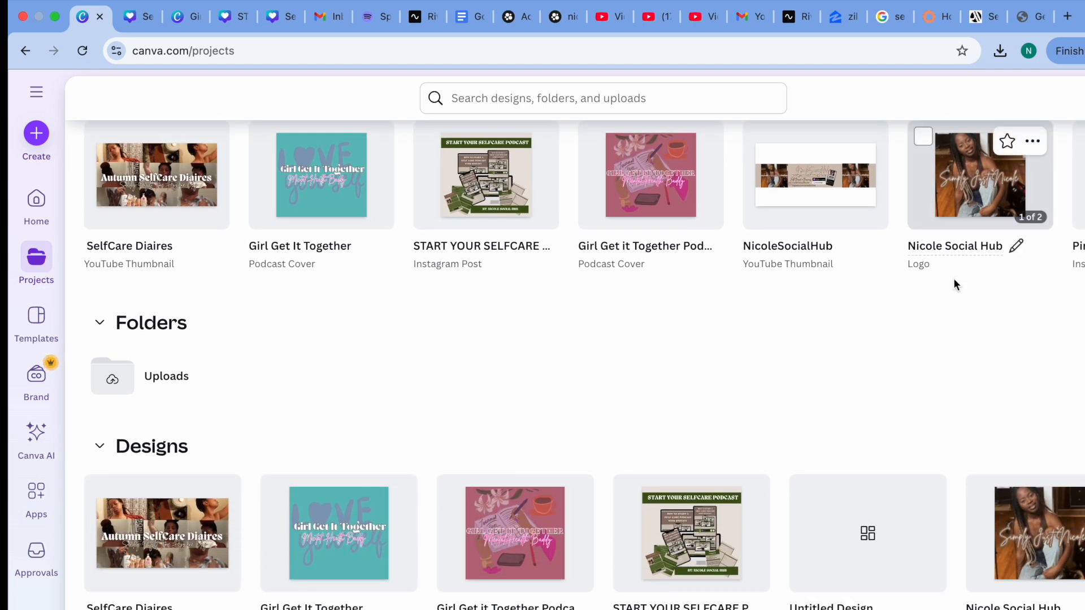
pyautogui.scroll(-5, 900, 362)
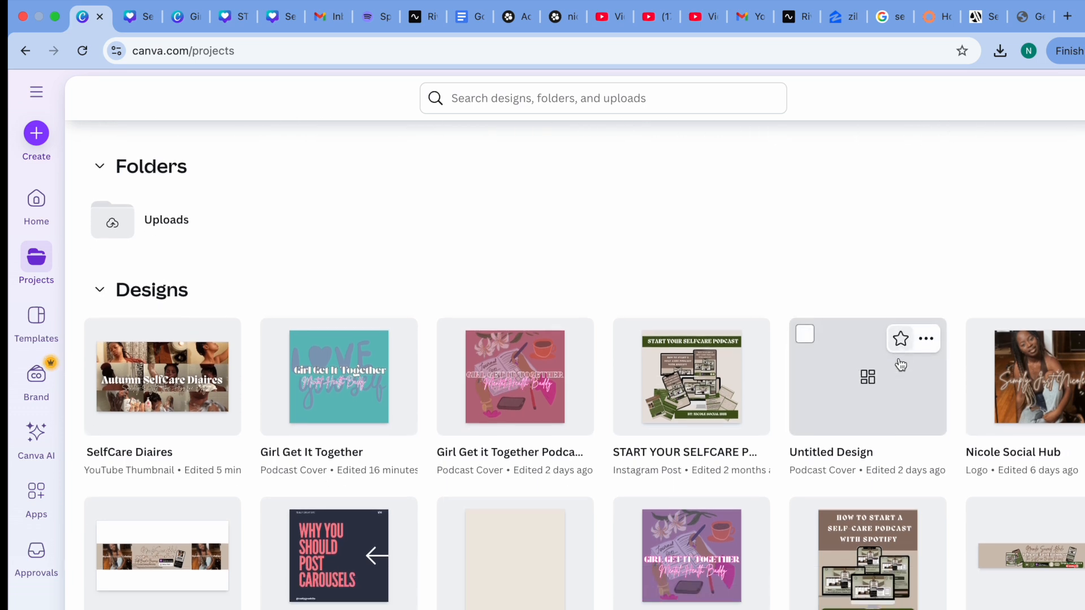
pyautogui.scroll(-7, 901, 364)
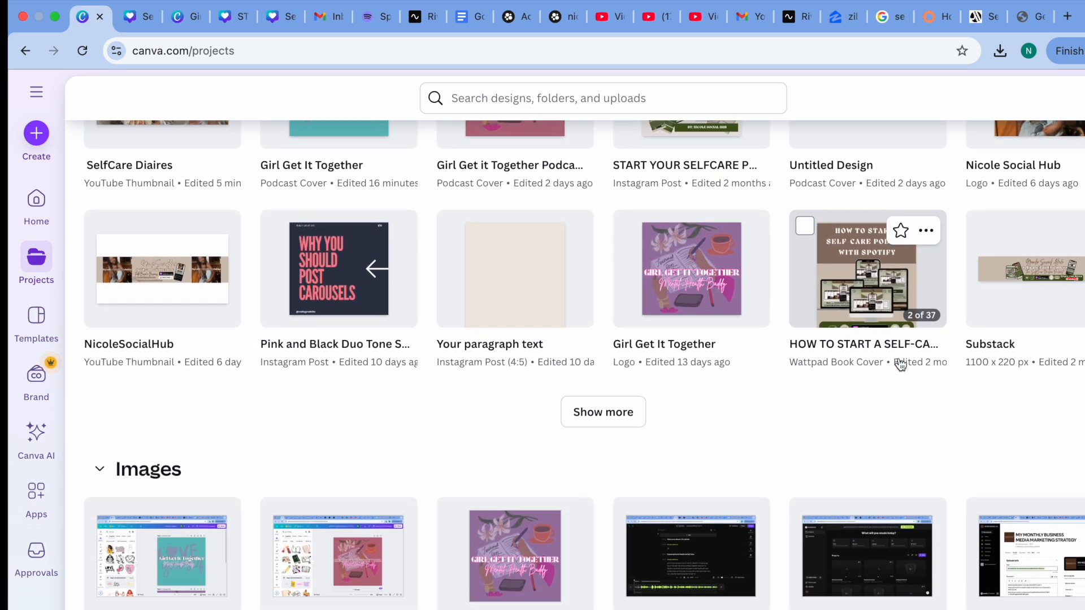
# Expand the full list of designs in Projects and look through the remaining designs and the uploaded images.
pyautogui.click(613, 418)
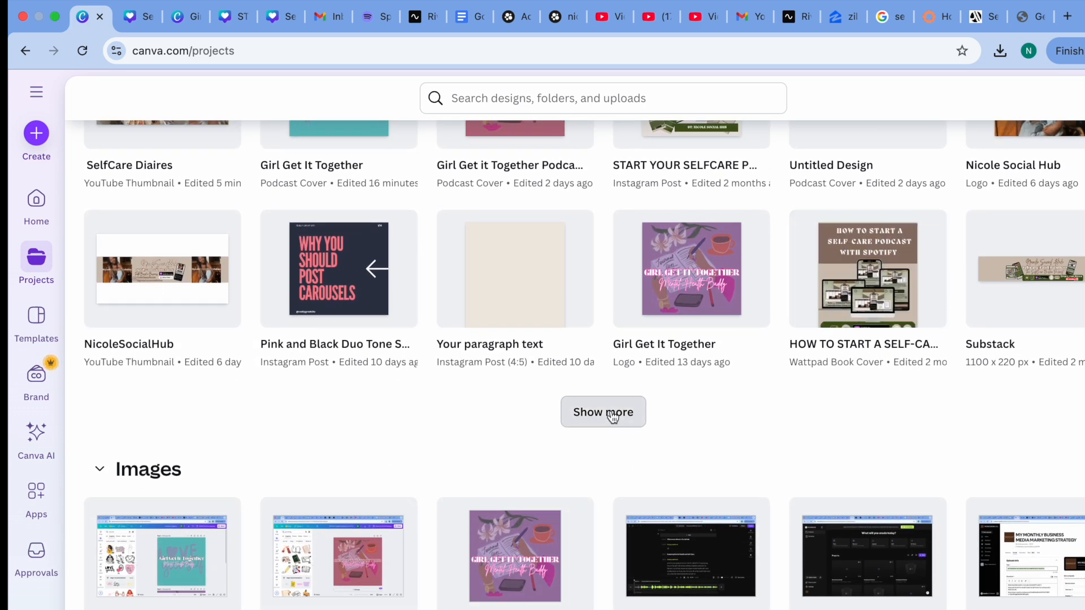
pyautogui.scroll(-5, 639, 444)
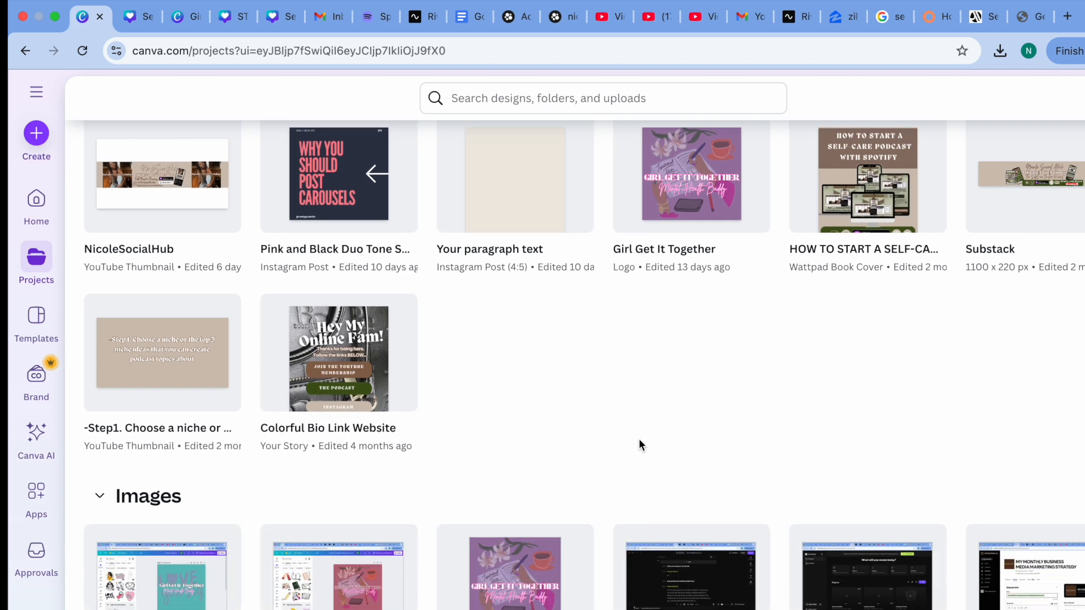
pyautogui.scroll(-8, 639, 439)
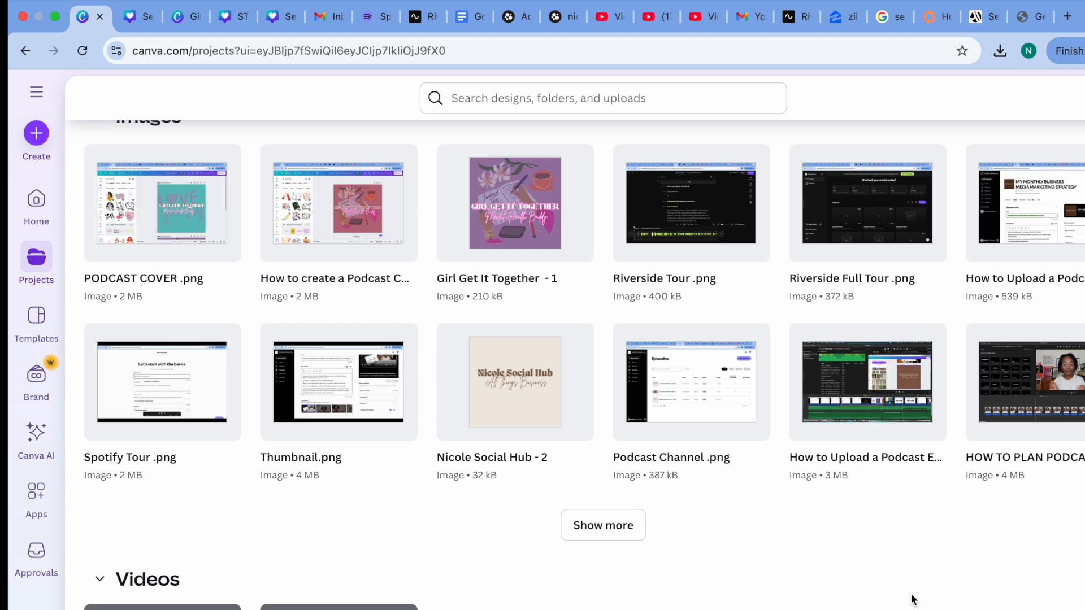
pyautogui.scroll(-3, 911, 599)
pyautogui.scroll(3, 911, 599)
pyautogui.scroll(8, 911, 599)
pyautogui.scroll(5, 911, 599)
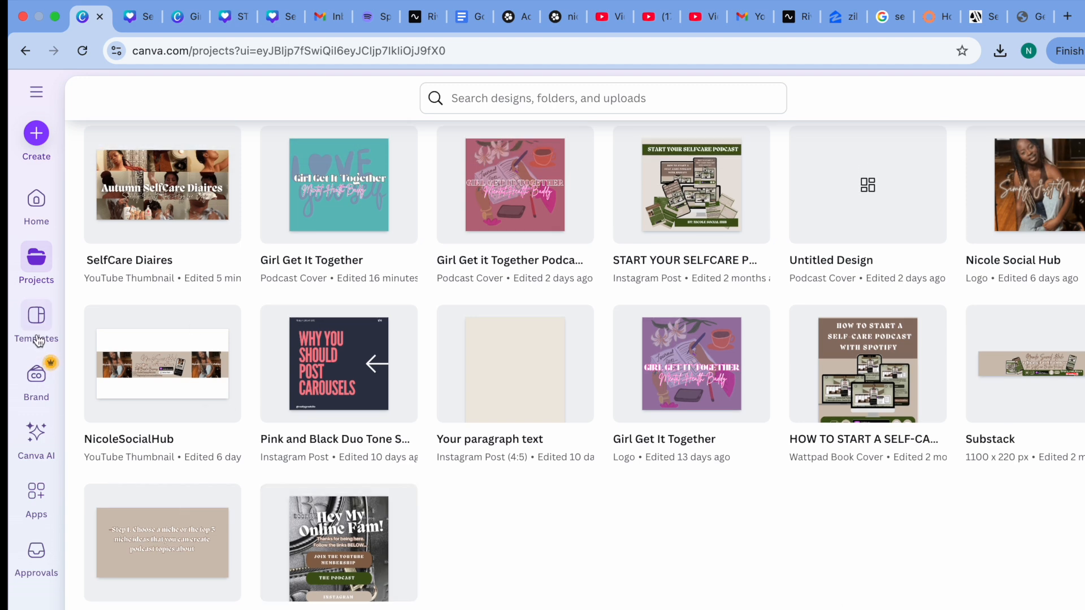
# Open the Templates page and browse its categories and the suggested templates under Start exploring.
pyautogui.click(37, 336)
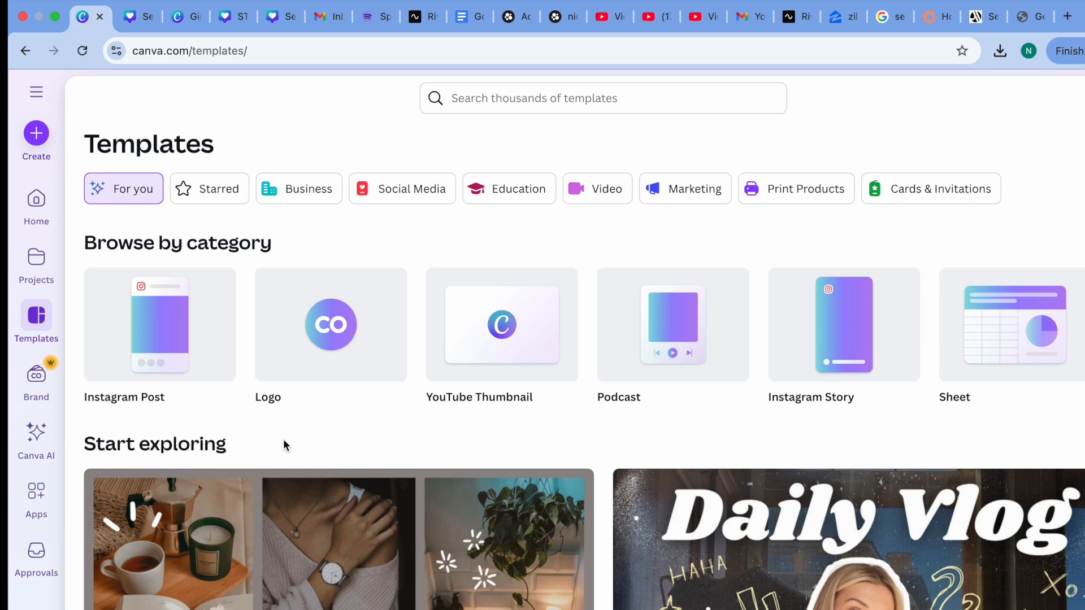
pyautogui.scroll(-2, 284, 440)
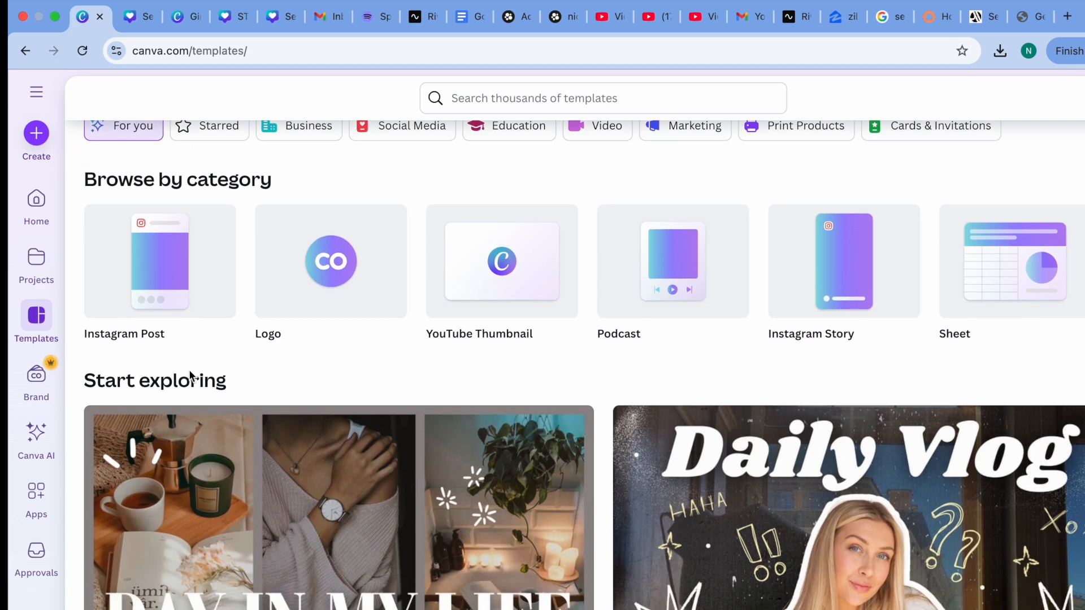
pyautogui.scroll(-6, 231, 383)
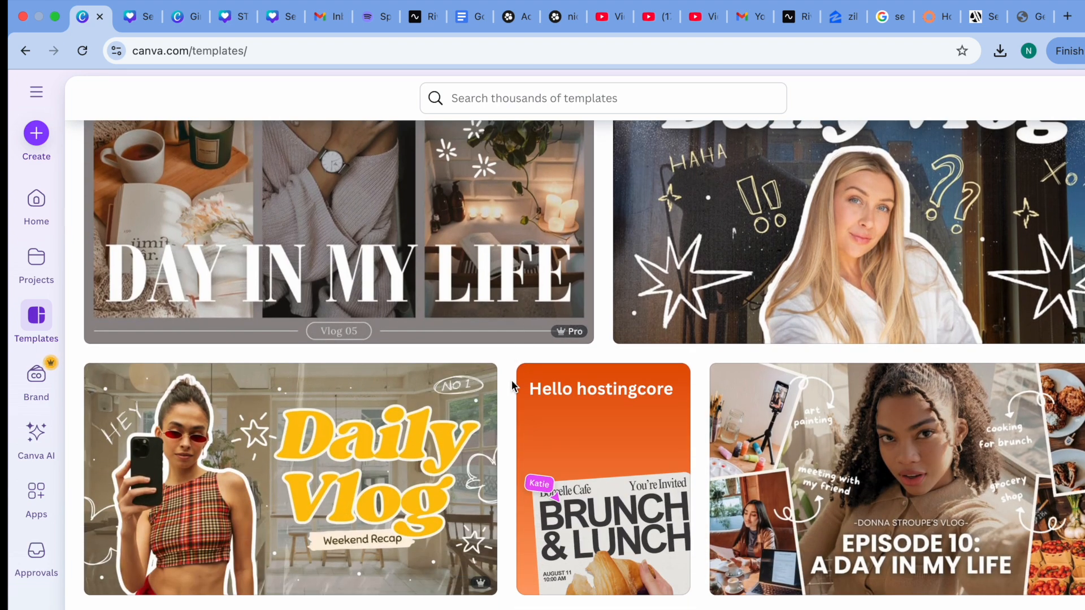
pyautogui.scroll(-4, 598, 503)
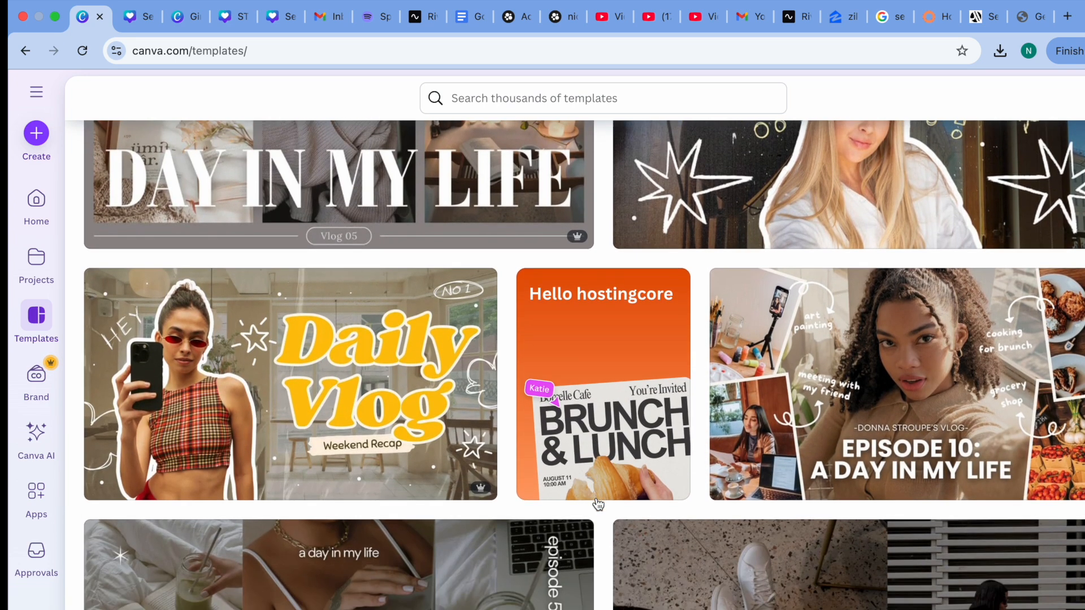
pyautogui.scroll(-8, 596, 500)
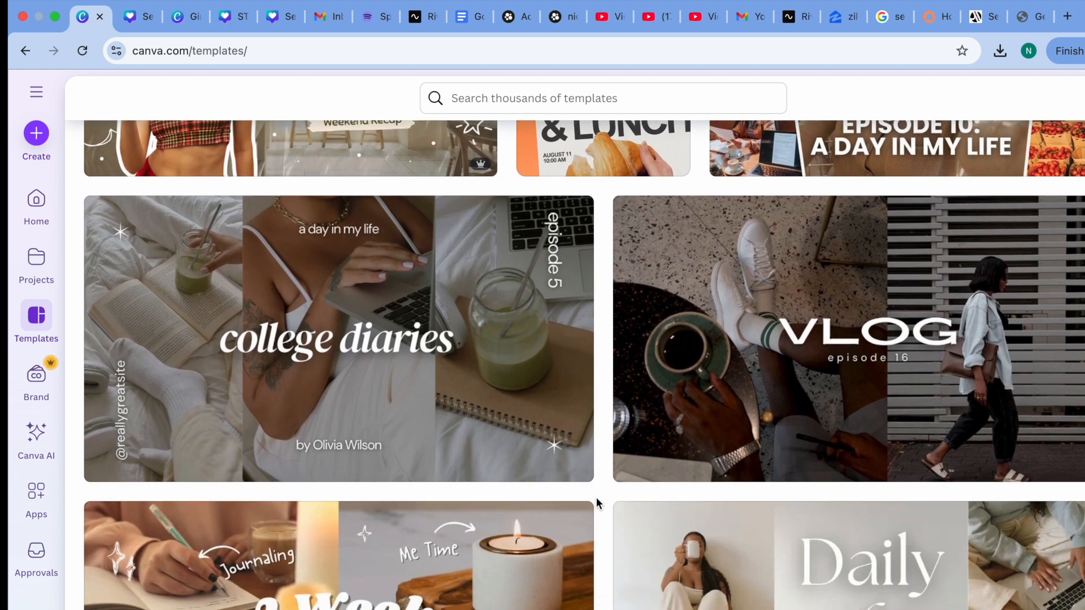
pyautogui.scroll(-10, 596, 501)
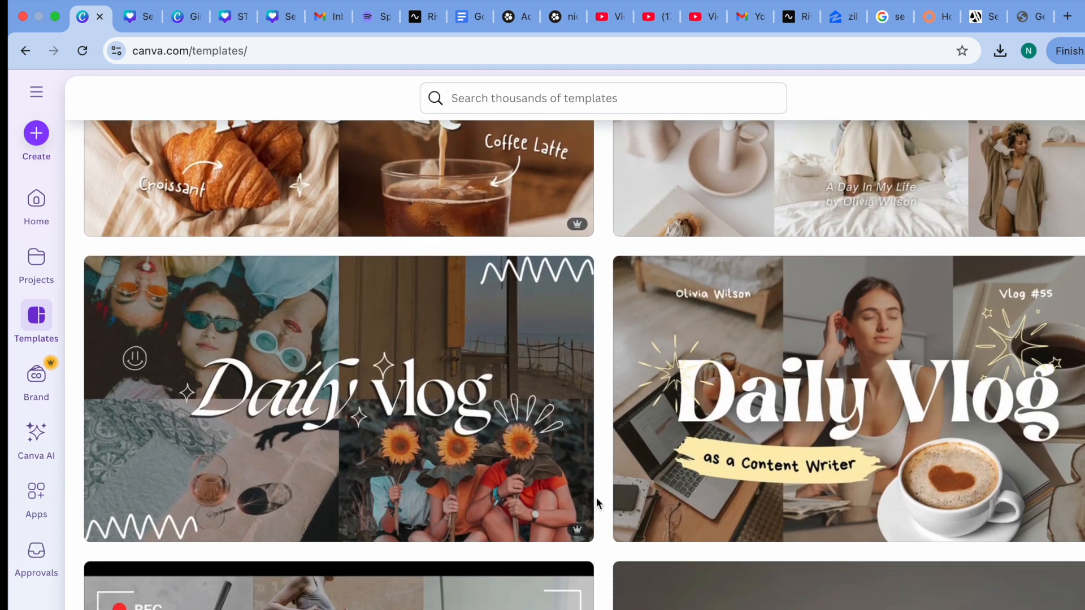
pyautogui.scroll(-3, 596, 503)
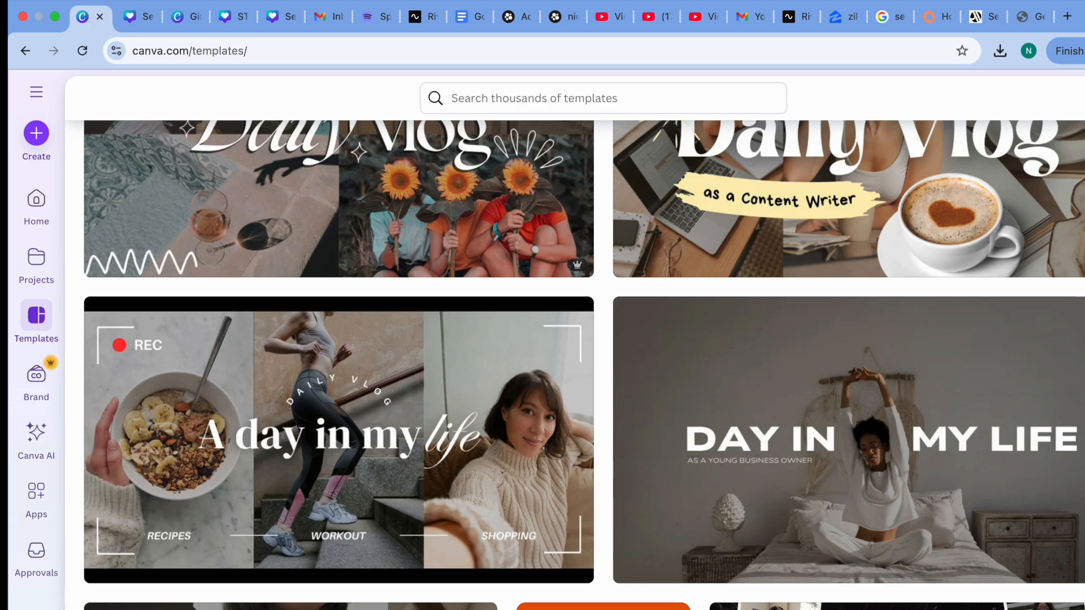
pyautogui.scroll(-15, 596, 503)
pyautogui.scroll(-20, 597, 503)
pyautogui.scroll(-18, 585, 365)
pyautogui.scroll(10, 585, 365)
pyautogui.scroll(1, 584, 365)
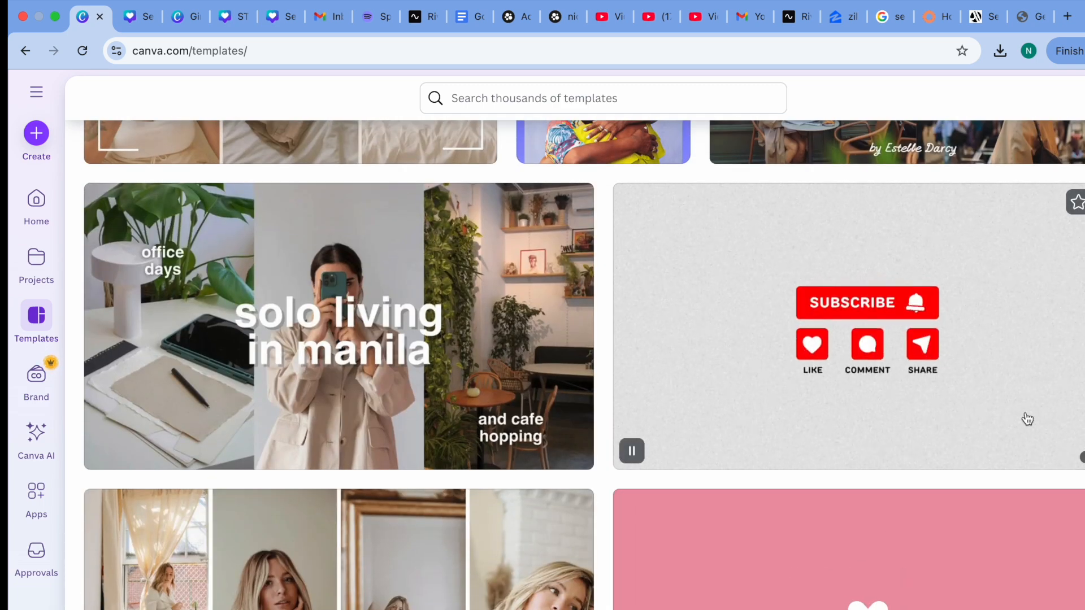
pyautogui.scroll(-2, 424, 407)
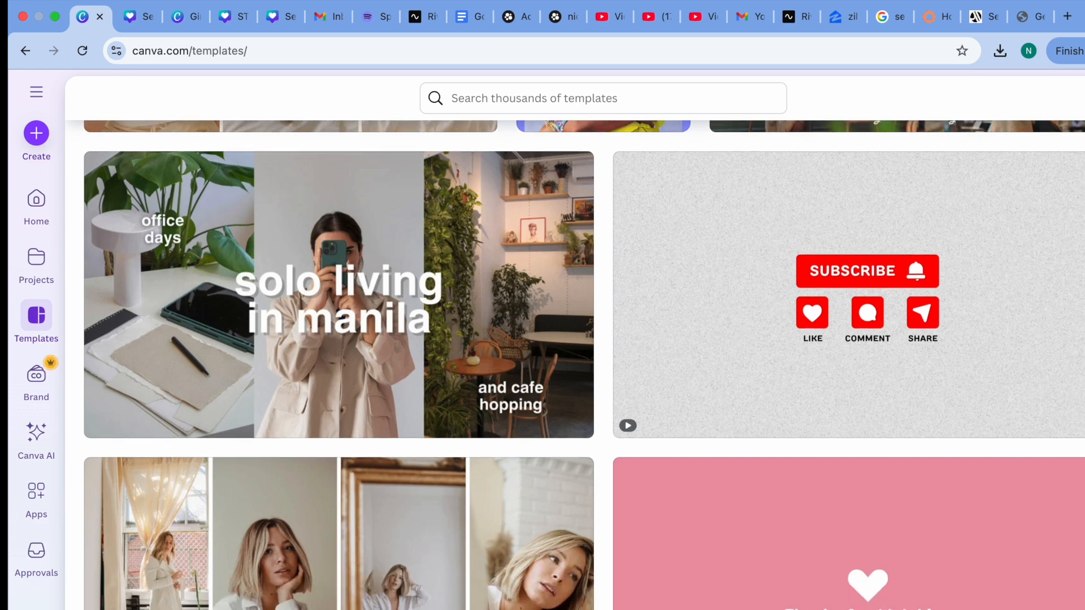
# Open the Brand page and create a new Brand Kit named "Girl It Together Podcast".
pyautogui.click(27, 387)
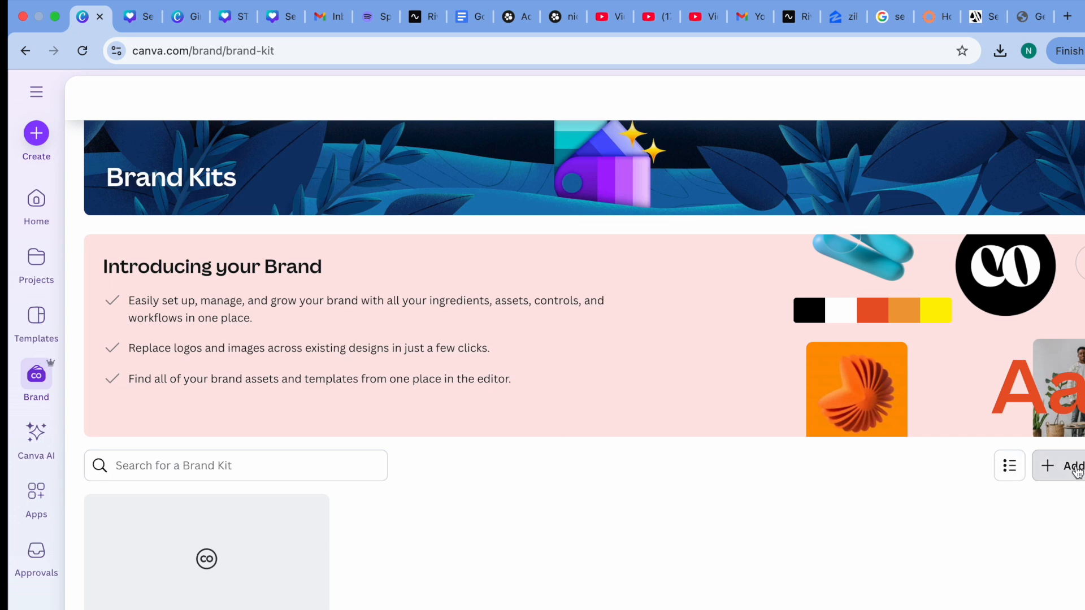
pyautogui.click(1051, 466)
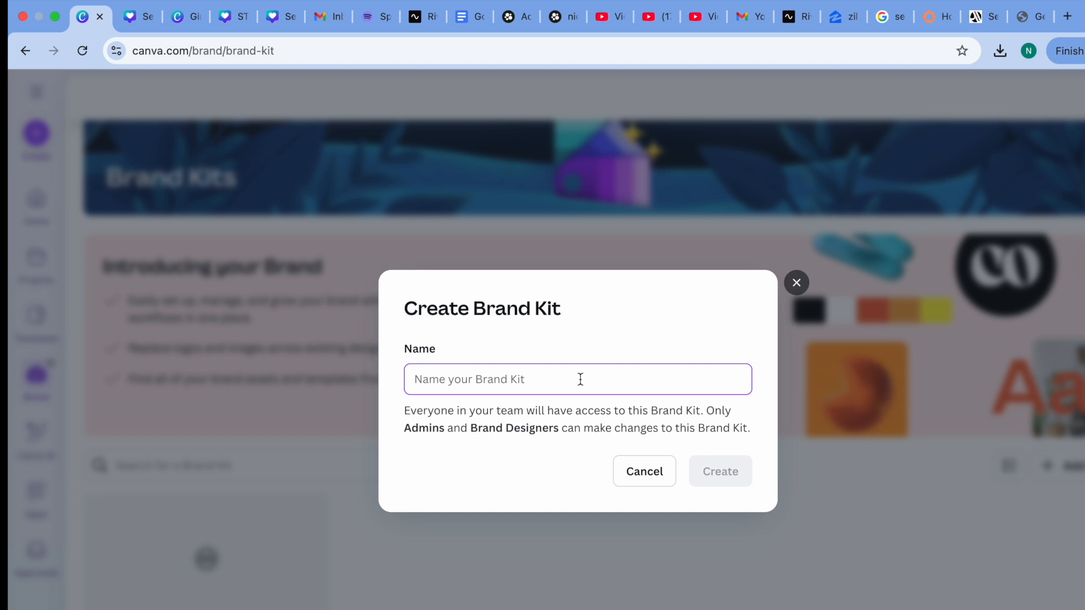
pyautogui.write('Gir')
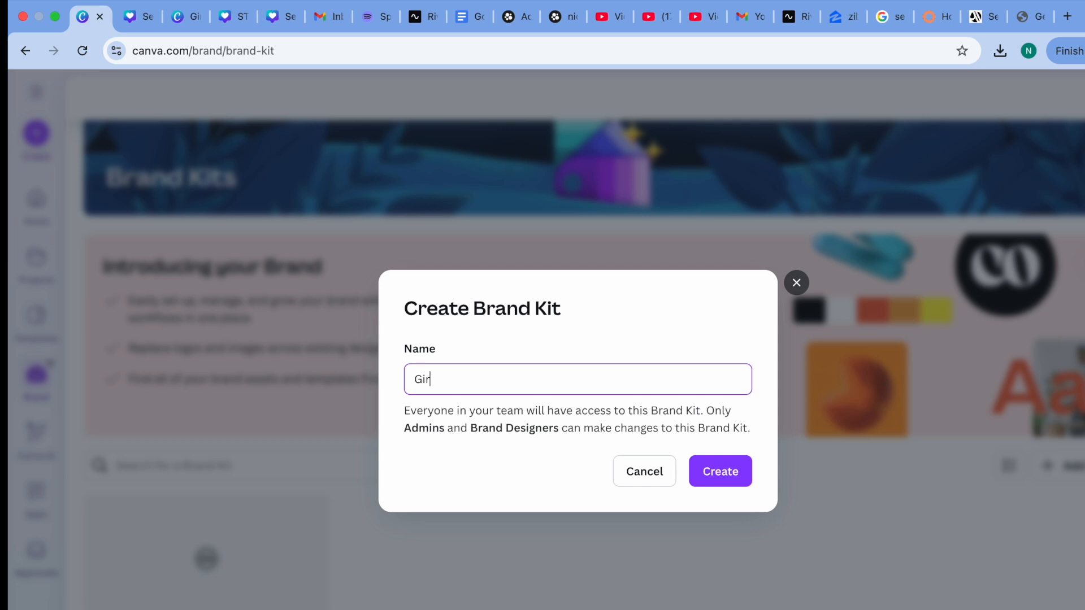
pyautogui.write('l It Together Podcast')
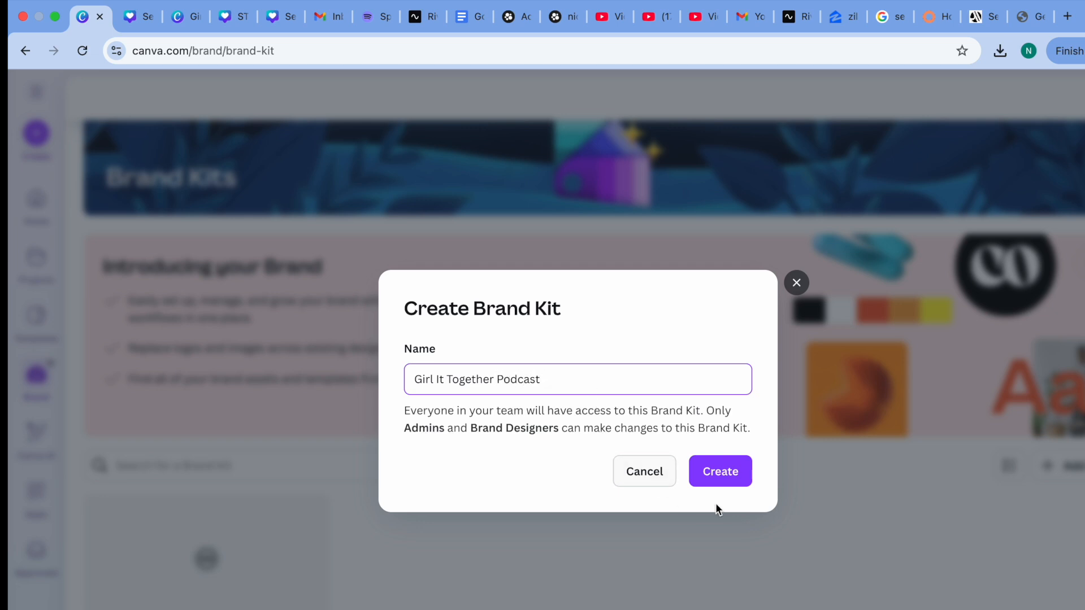
pyautogui.click(722, 471)
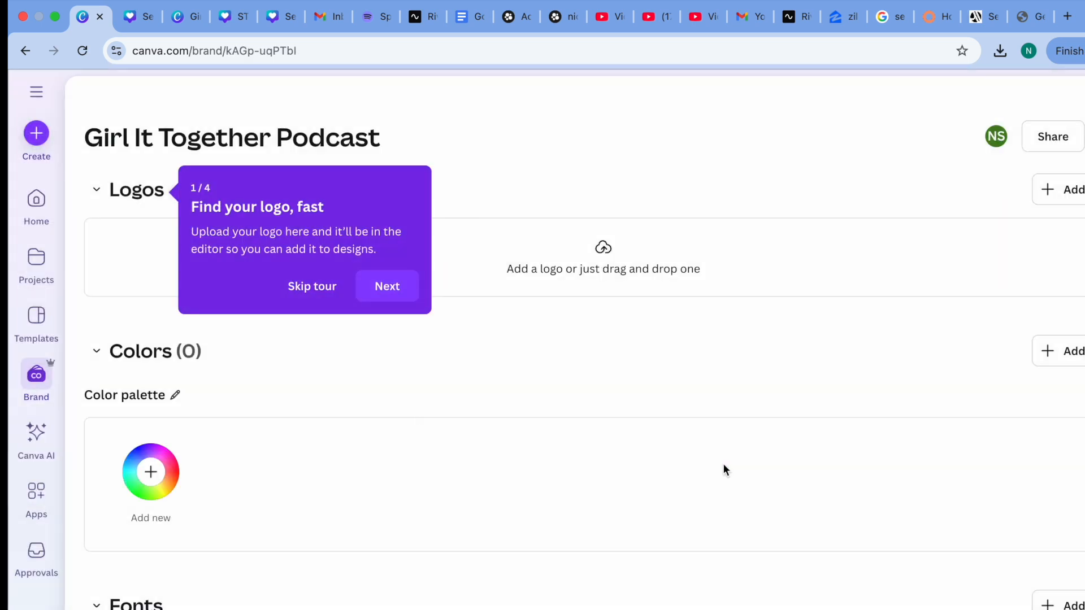
# Step through the new Brand Kit's guided tour, covering the logo, color and font tips.
pyautogui.scroll(-2, 745, 394)
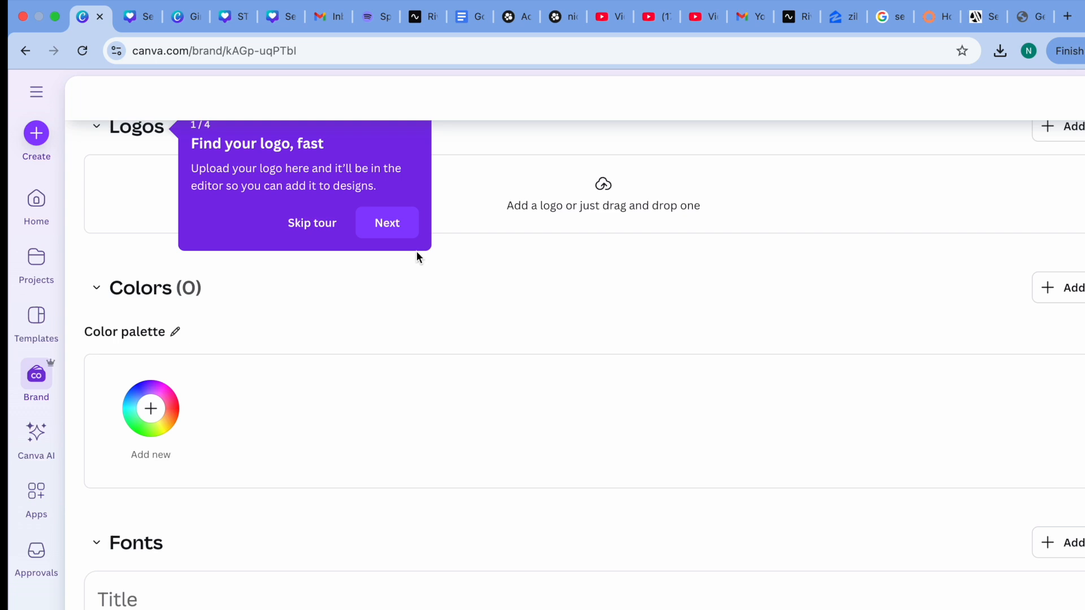
pyautogui.scroll(1, 444, 307)
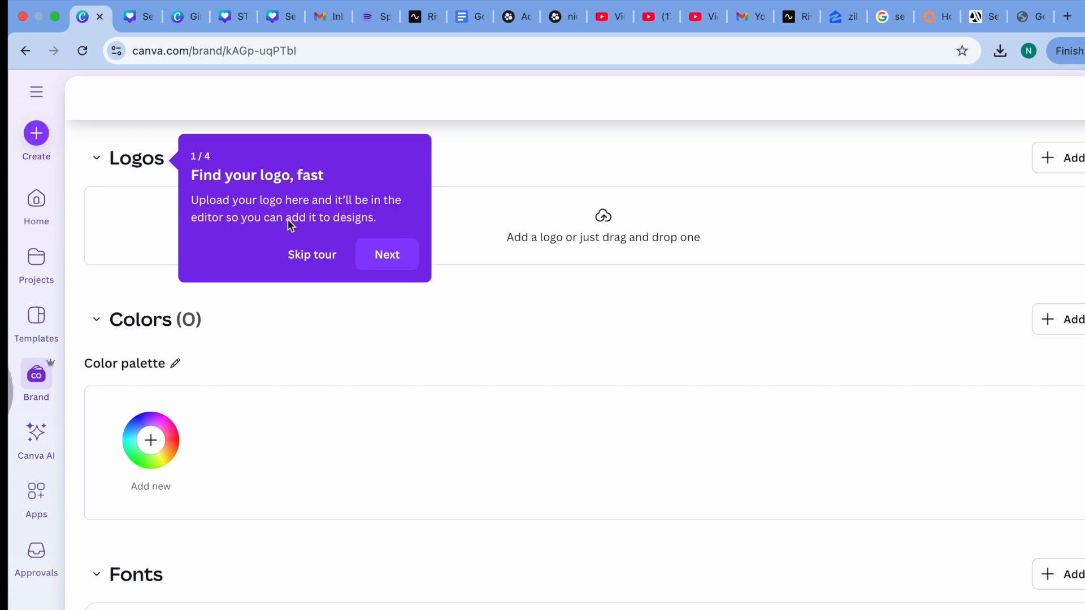
pyautogui.click(384, 266)
pyautogui.click(387, 257)
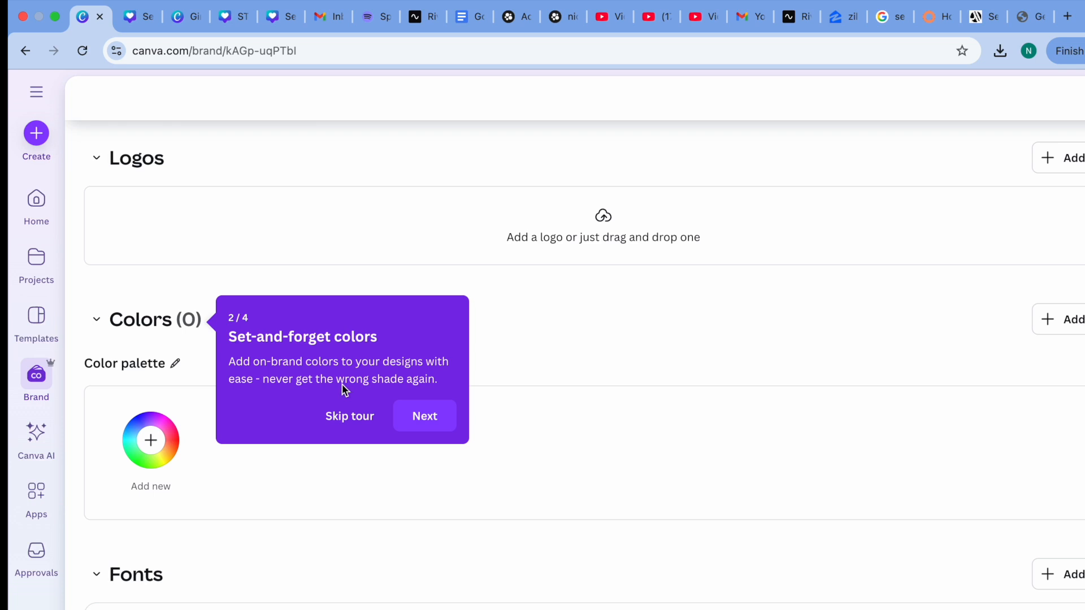
pyautogui.click(427, 423)
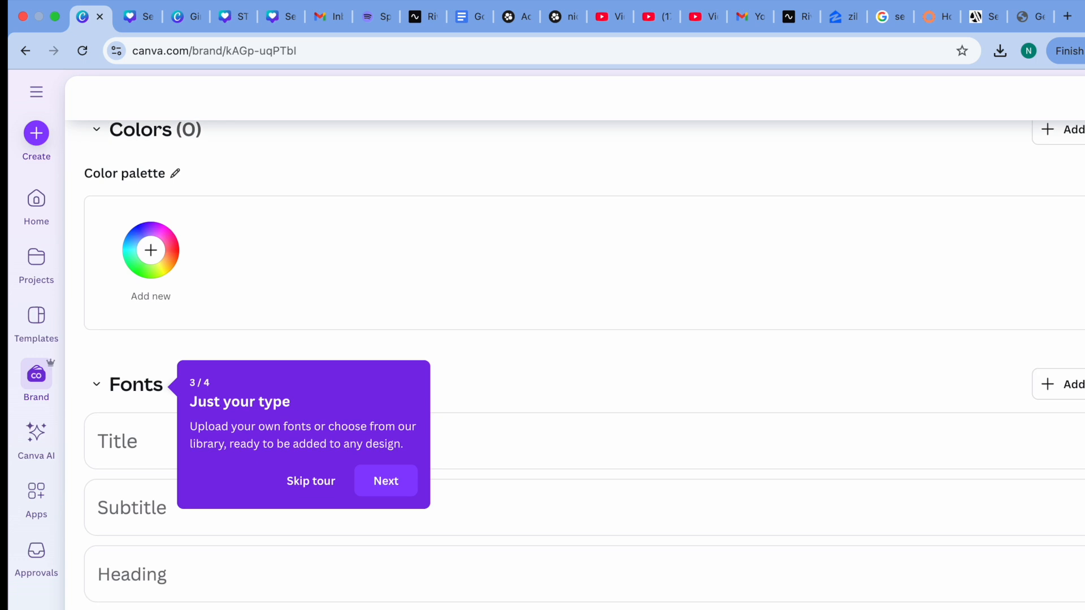
pyautogui.click(392, 482)
# Look through the Brand Kit's font styles, brand voice, photos, graphics, icons and charts sections, and return to the logos.
pyautogui.scroll(-5, 513, 469)
pyautogui.scroll(-1, 512, 468)
pyautogui.scroll(-10, 575, 343)
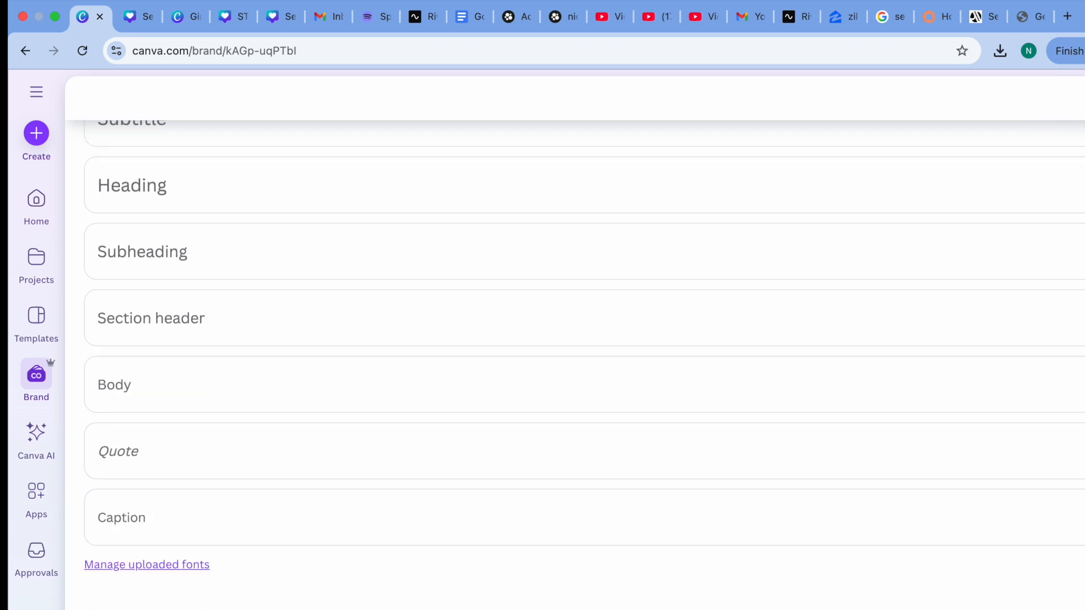
pyautogui.scroll(-3, 583, 367)
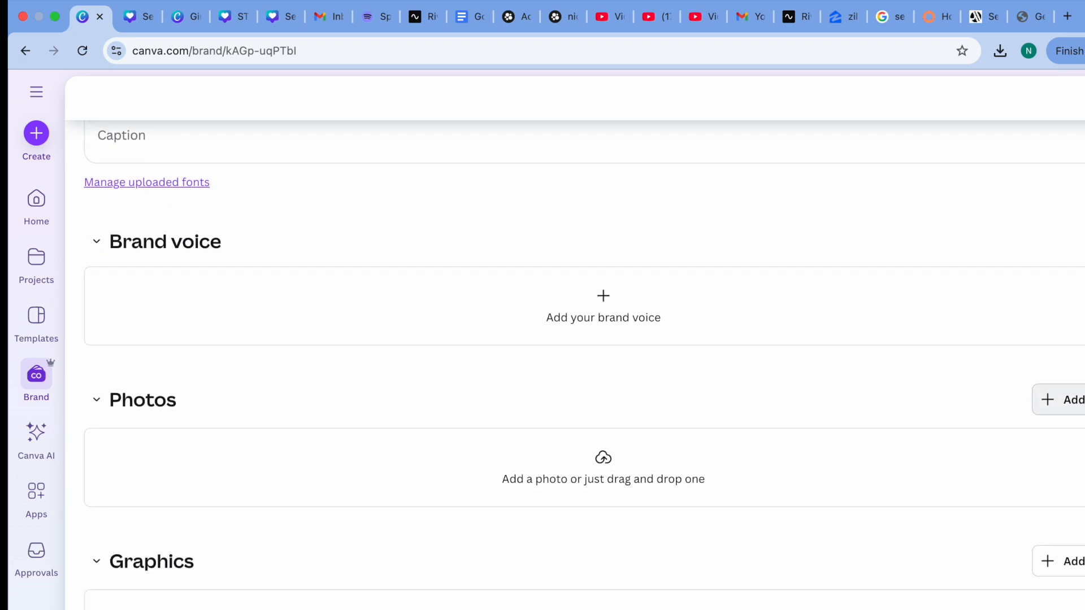
pyautogui.scroll(-7, 584, 366)
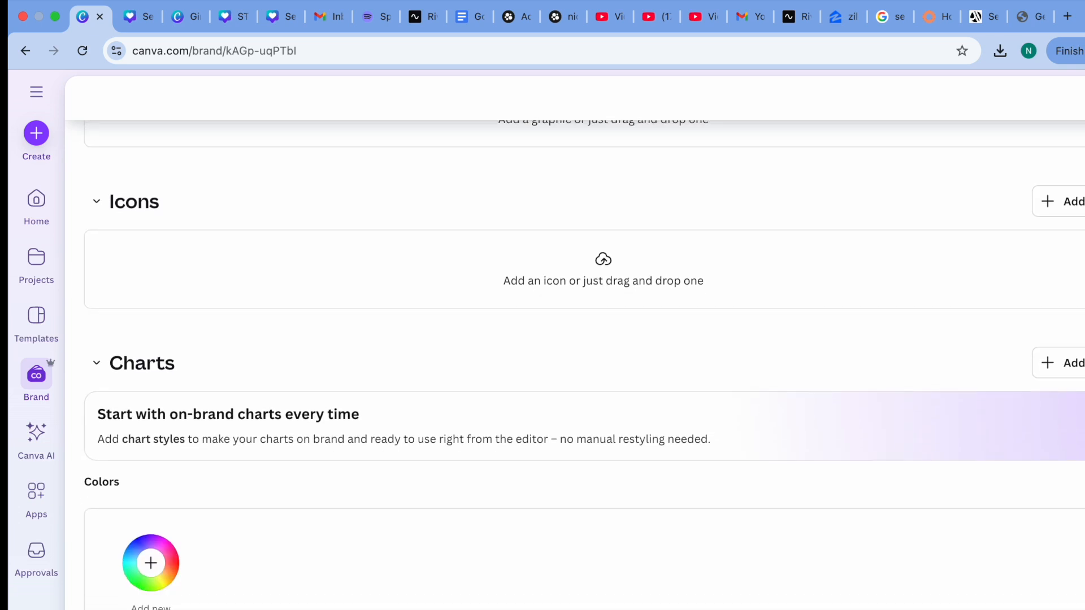
pyautogui.scroll(18, 583, 366)
pyautogui.scroll(3, 584, 367)
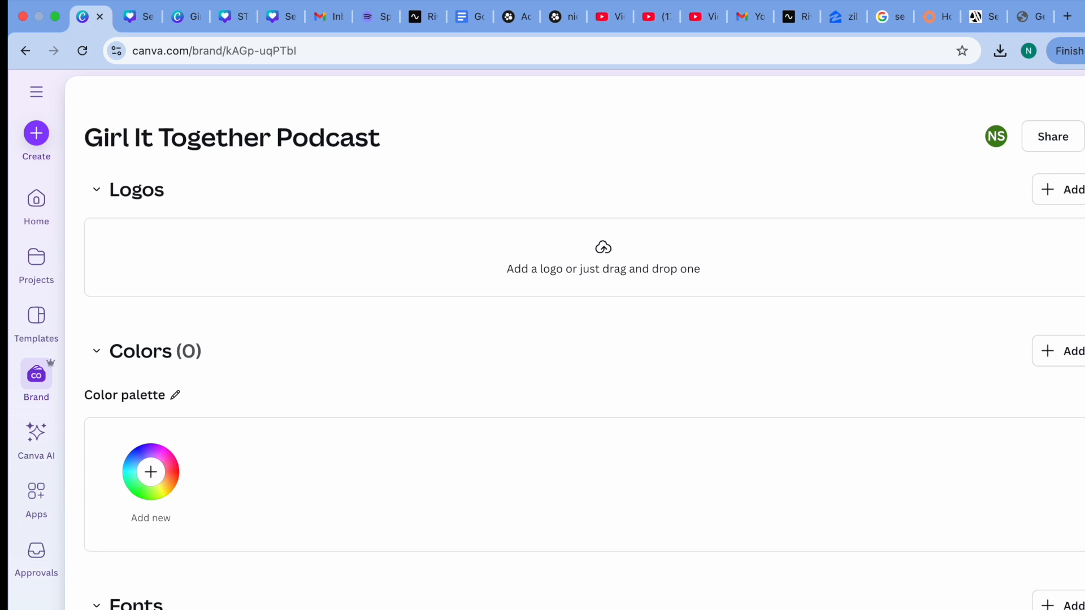
# Review the Brand Kit's sections again, open the brand voice guidelines for editing, and cancel without entering any text.
pyautogui.scroll(-6, 575, 365)
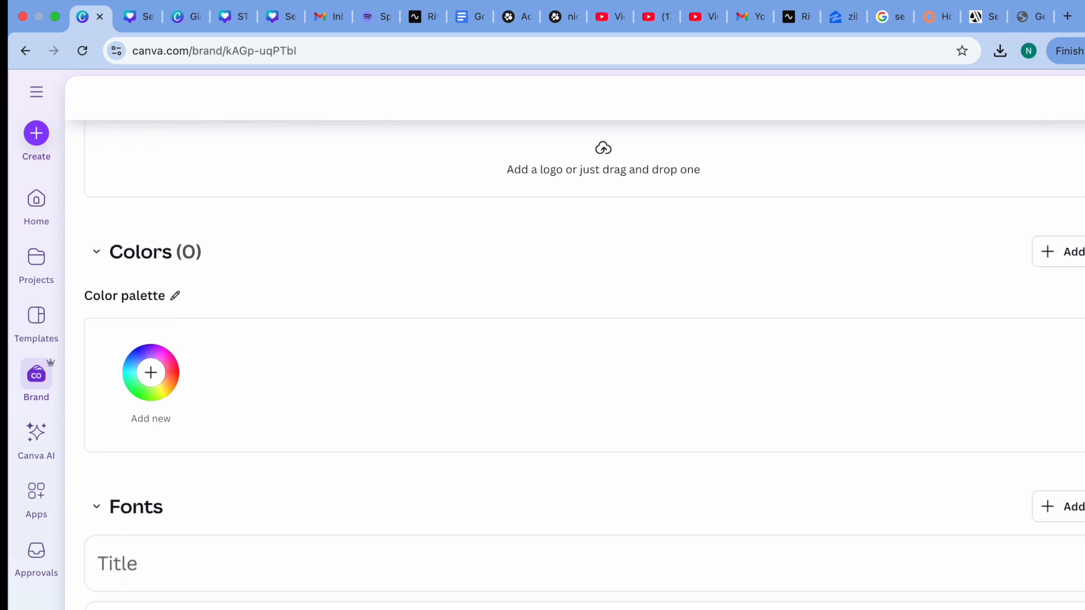
pyautogui.scroll(-9, 576, 365)
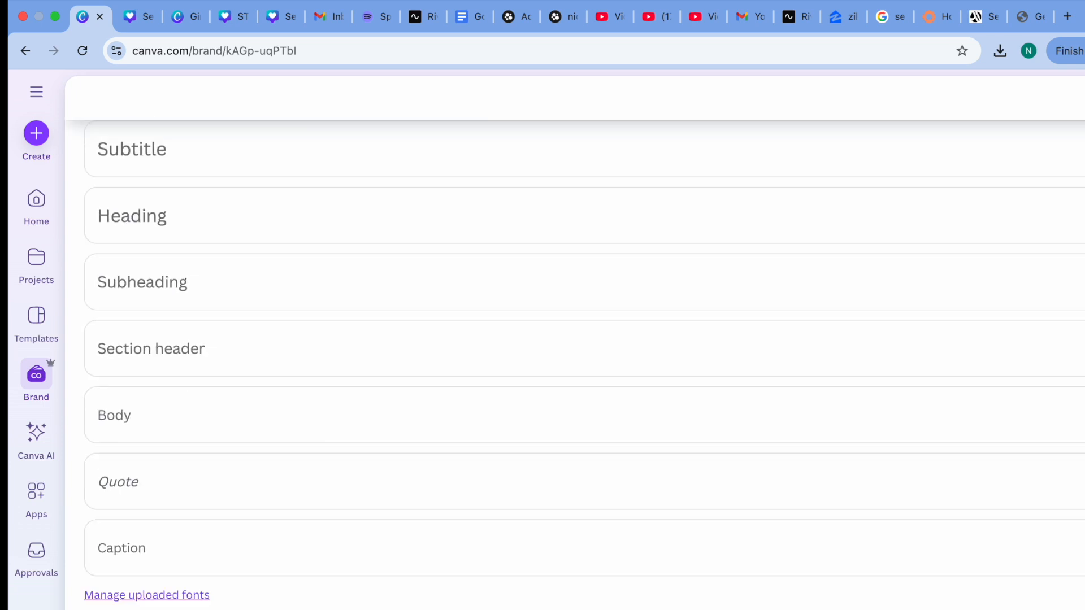
pyautogui.scroll(-8, 575, 365)
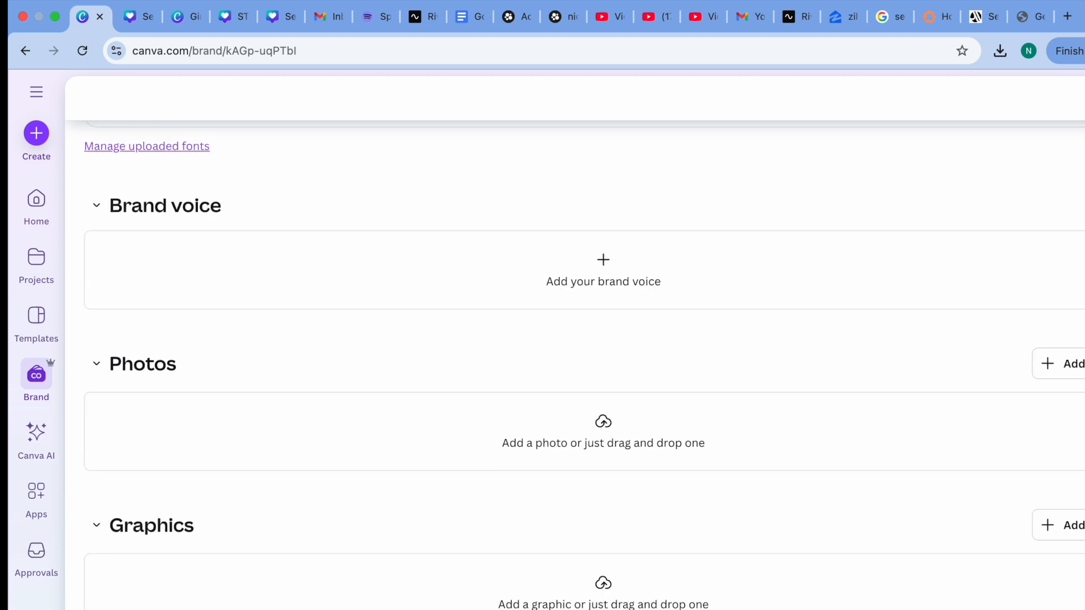
pyautogui.scroll(-9, 575, 365)
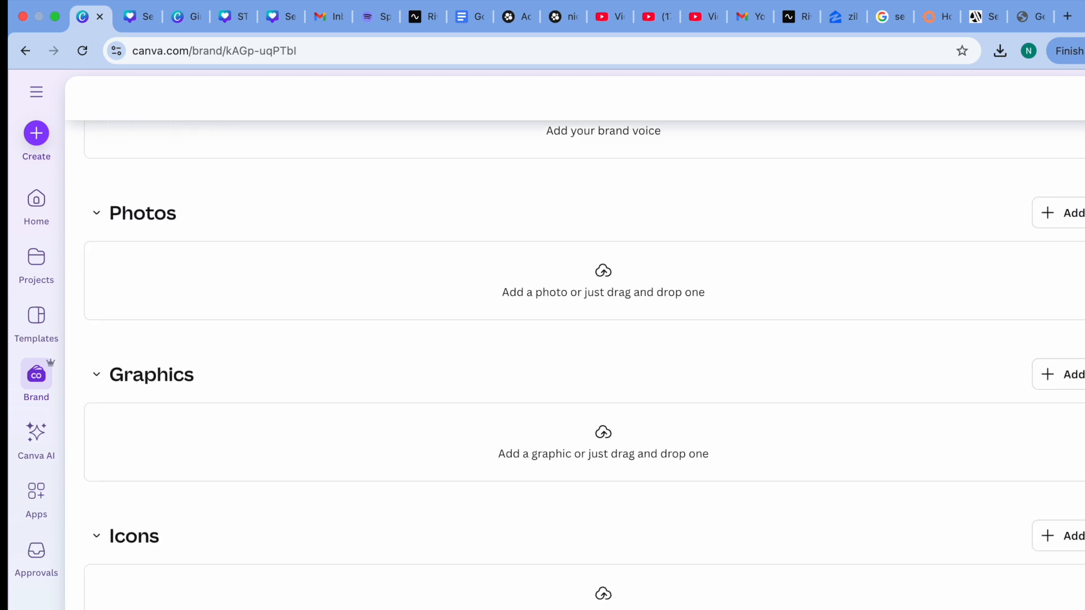
pyautogui.scroll(-2, 575, 365)
pyautogui.scroll(13, 575, 365)
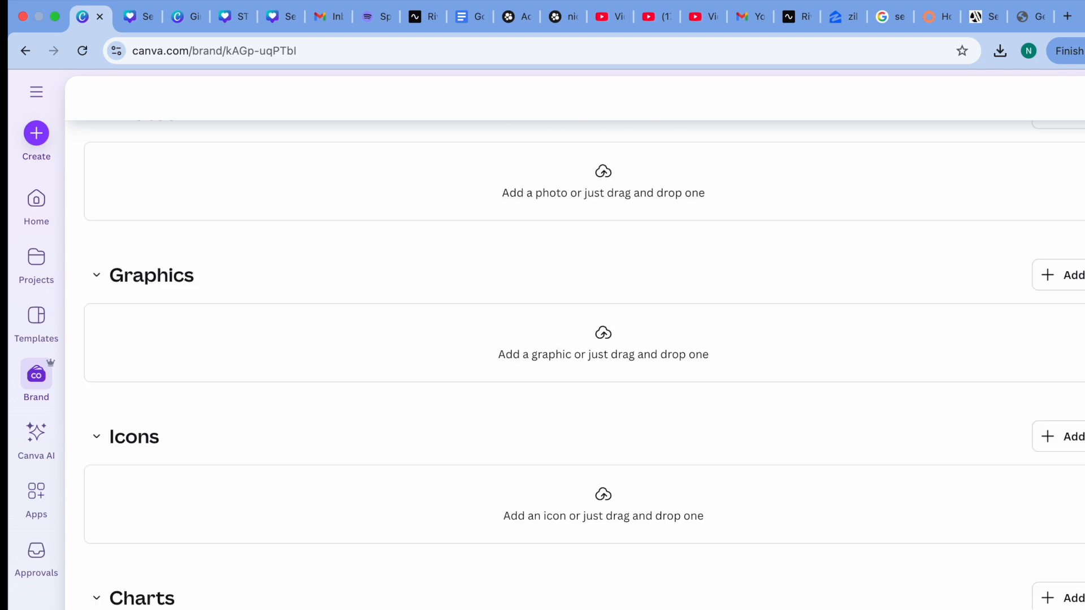
pyautogui.scroll(-3, 592, 452)
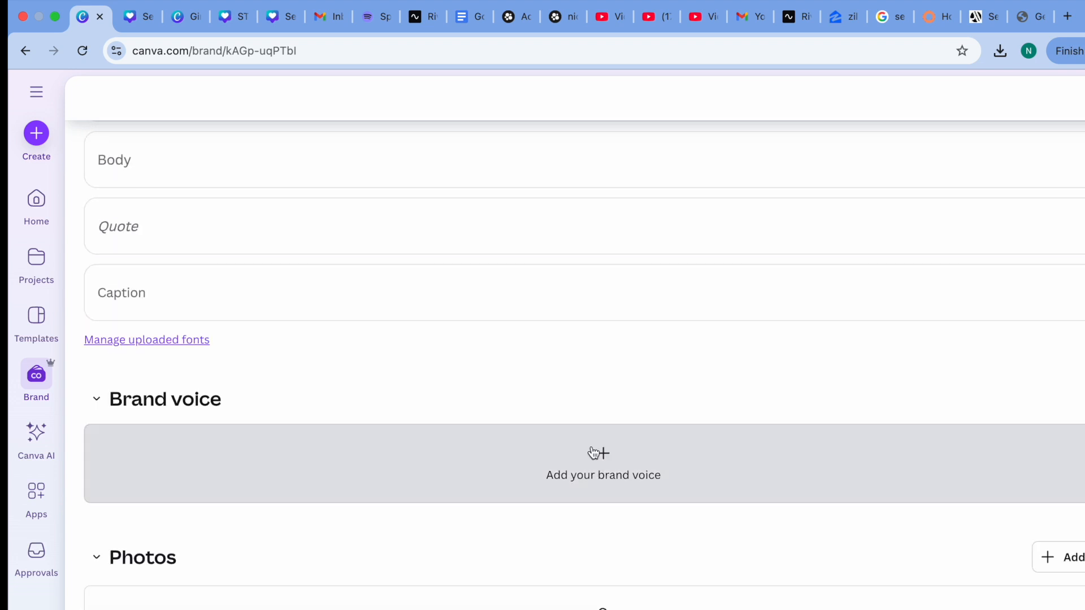
pyautogui.click(594, 452)
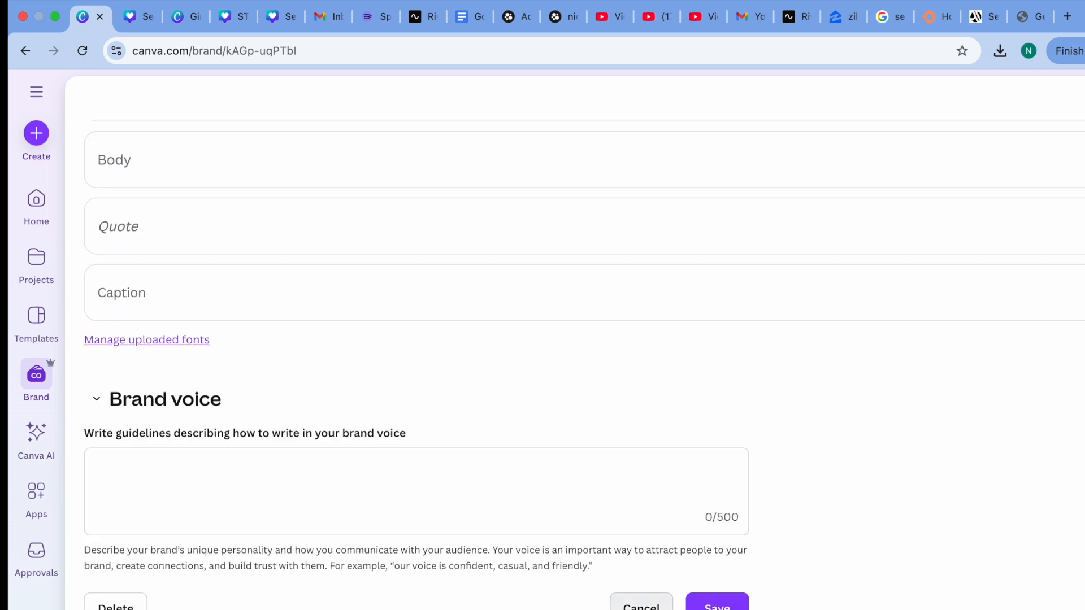
pyautogui.click(641, 606)
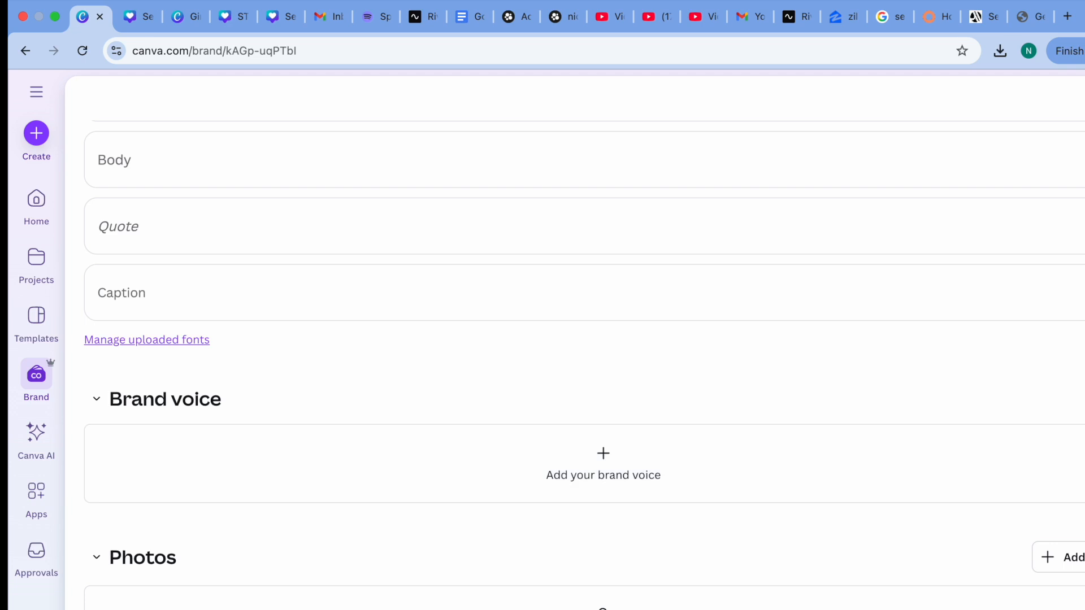
# Look over the graphics, icons and charts sections below the brand voice, and go back to the kit's title.
pyautogui.scroll(-8, 574, 365)
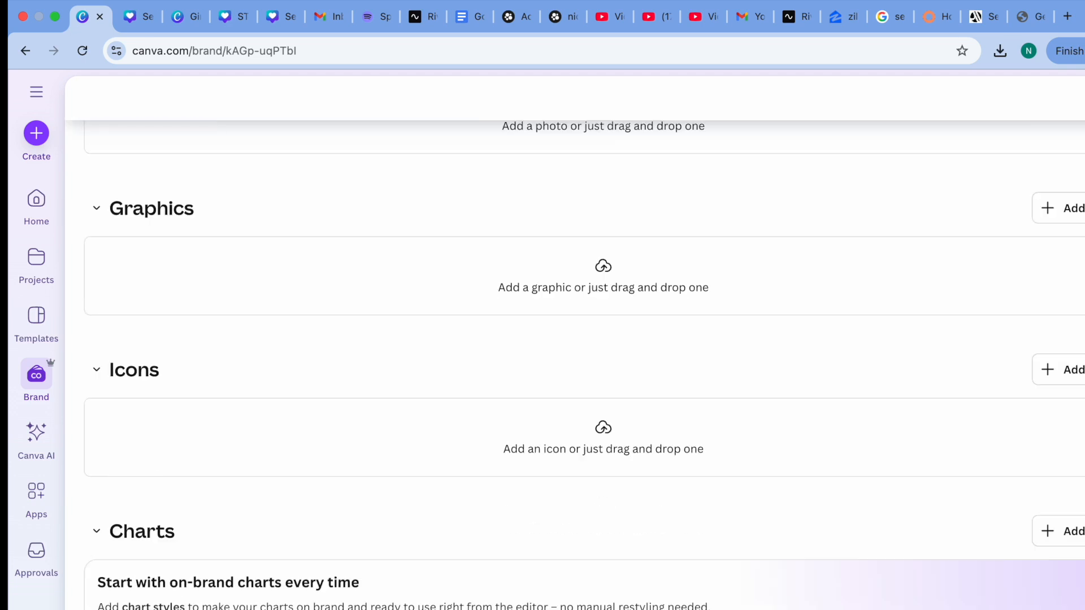
pyautogui.scroll(-3, 584, 365)
pyautogui.scroll(10, 584, 365)
pyautogui.scroll(10, 574, 365)
pyautogui.scroll(4, 575, 365)
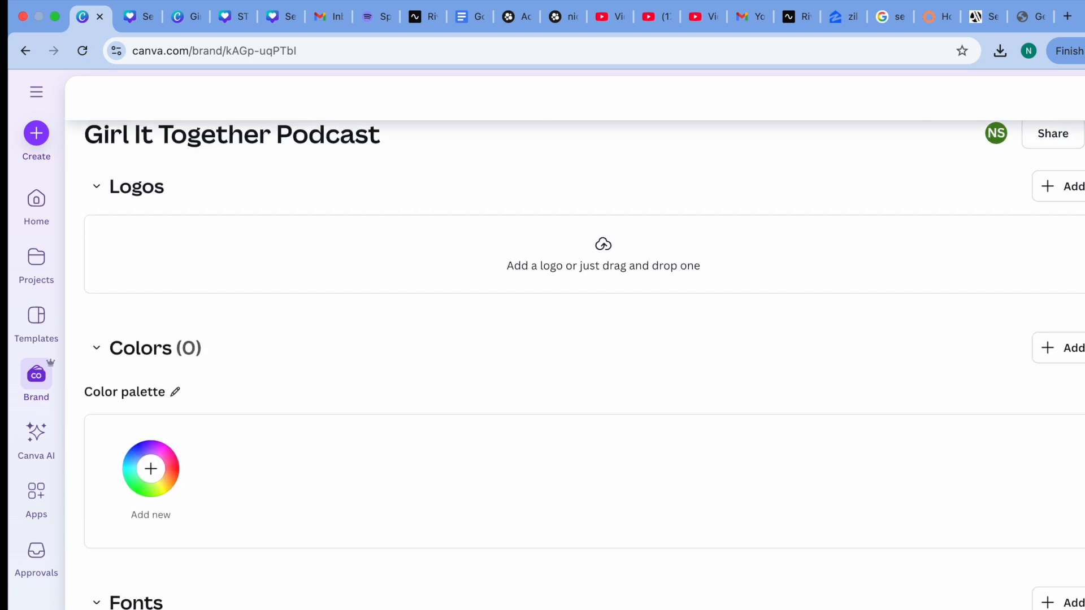
pyautogui.scroll(1, 574, 365)
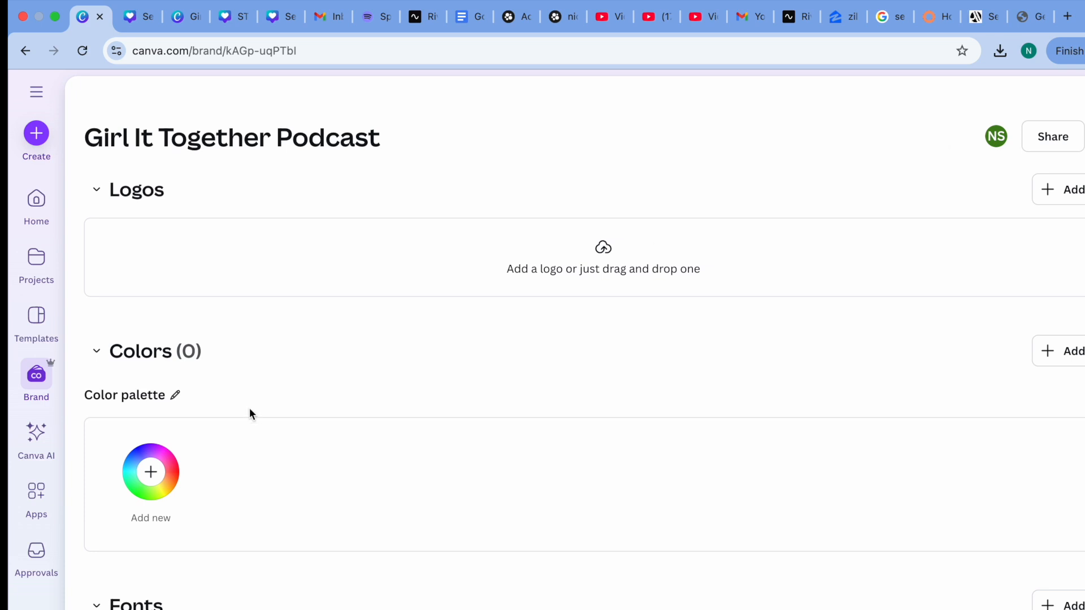
# Open the Canva AI page and browse the design, code, image and writing examples under See what you can do with AI.
pyautogui.click(26, 449)
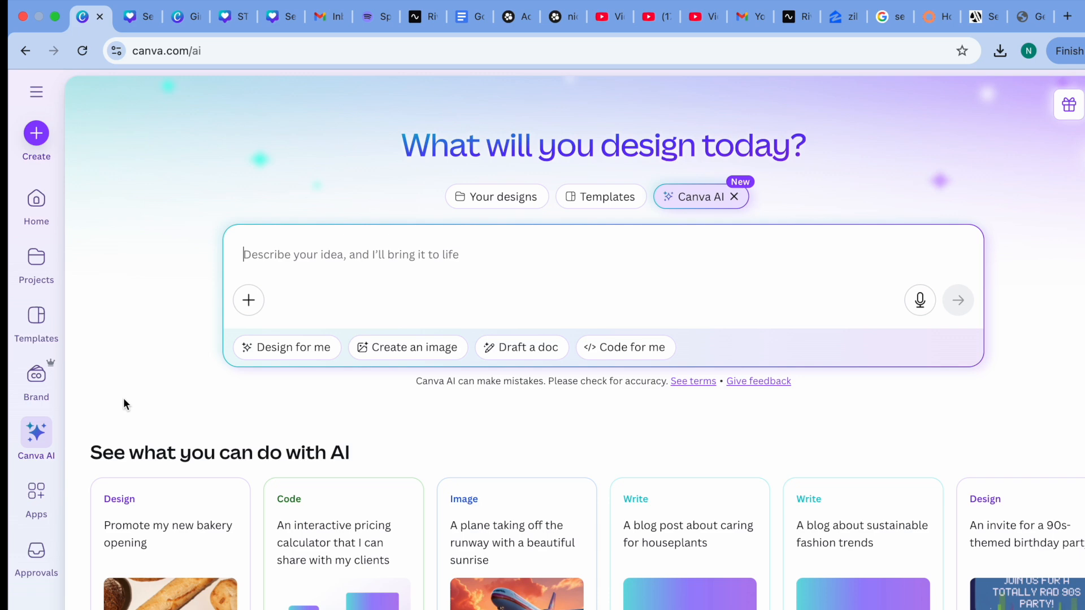
pyautogui.click(1080, 349)
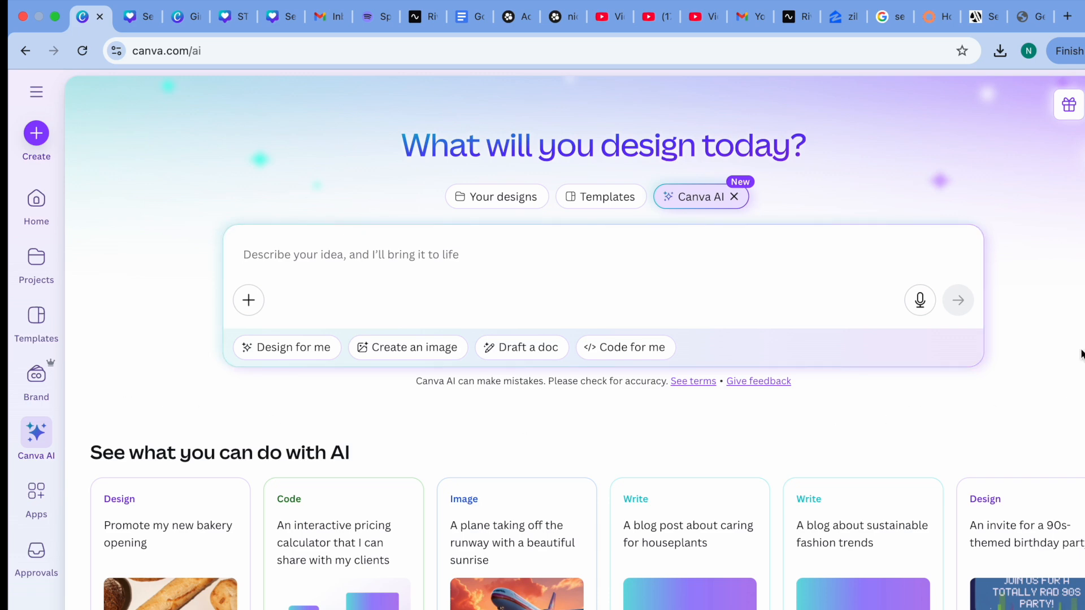
pyautogui.scroll(-5, 1081, 354)
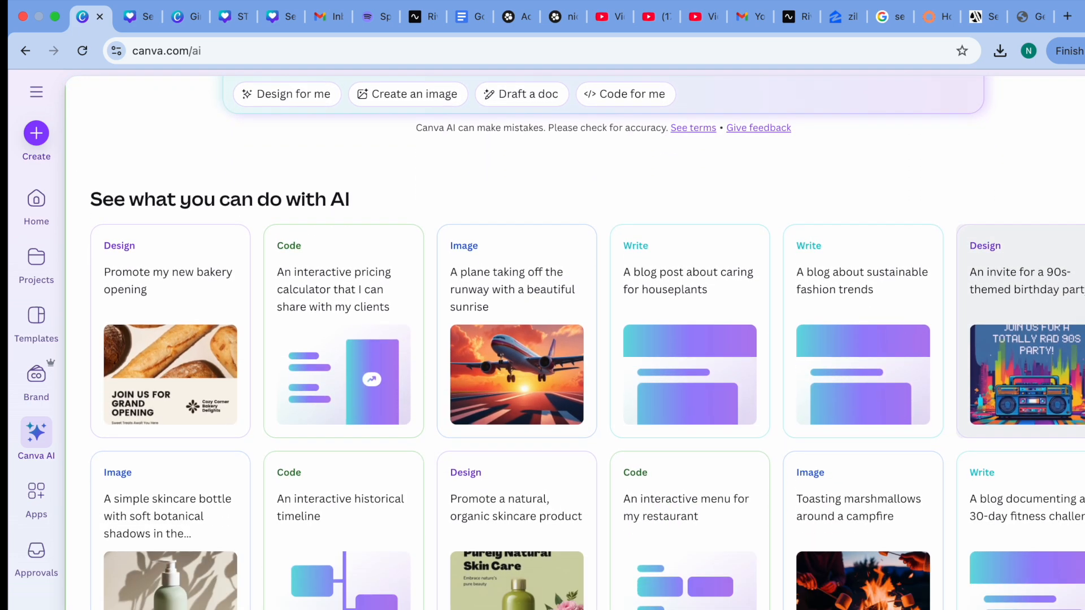
pyautogui.scroll(-1, 1081, 354)
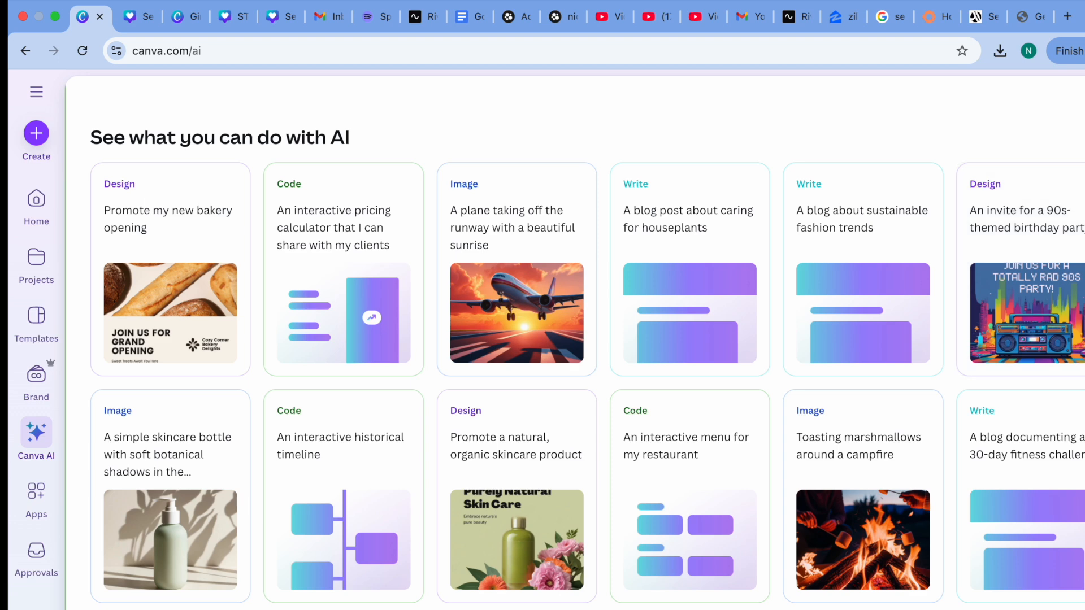
pyautogui.scroll(-3, 1038, 307)
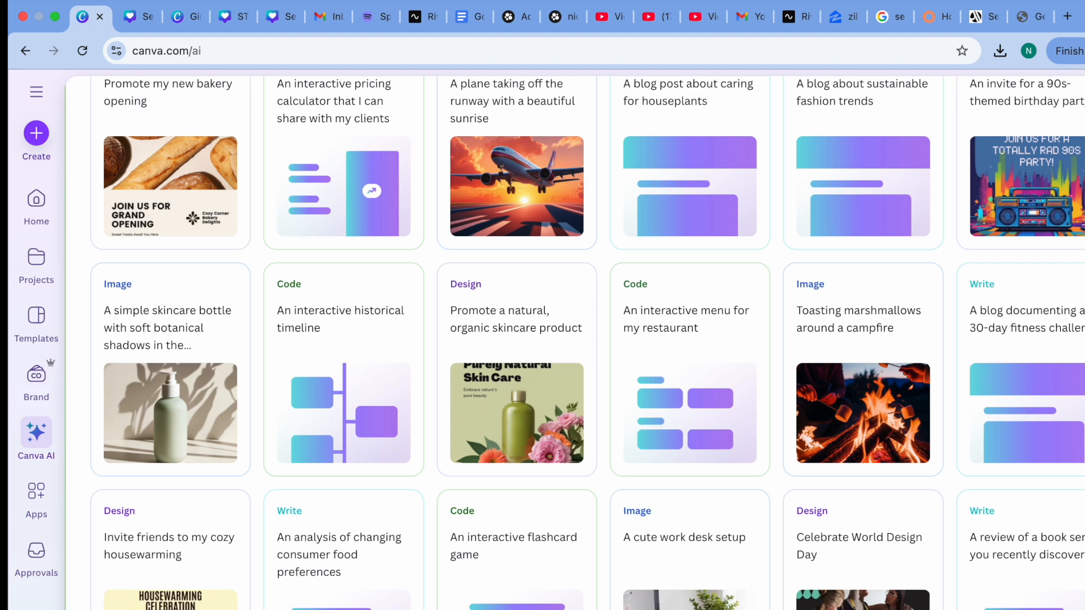
pyautogui.scroll(-3, 576, 343)
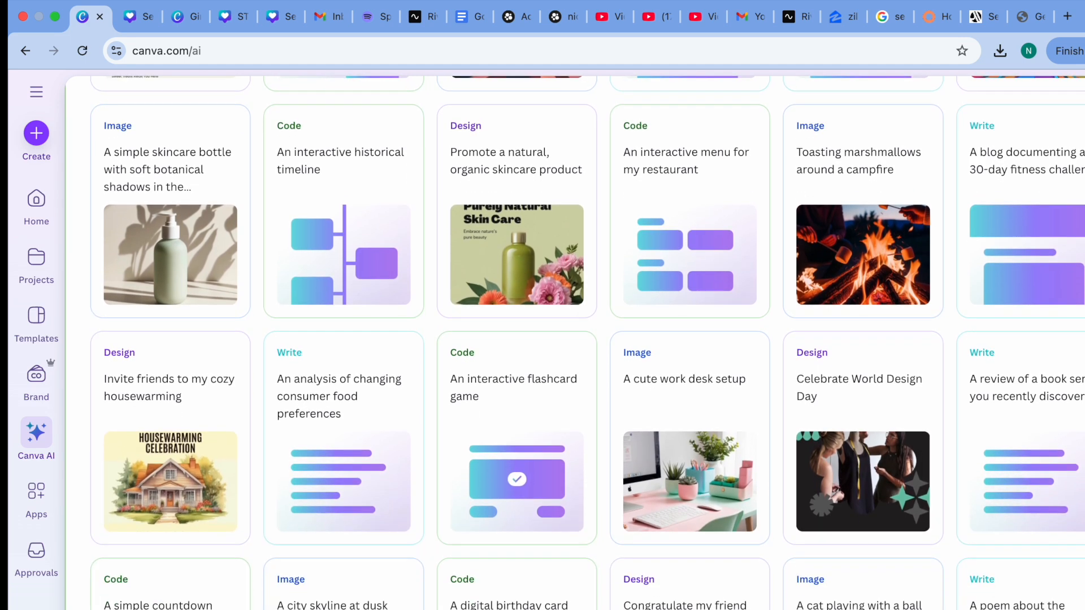
pyautogui.scroll(-1, 575, 342)
pyautogui.scroll(-3, 575, 343)
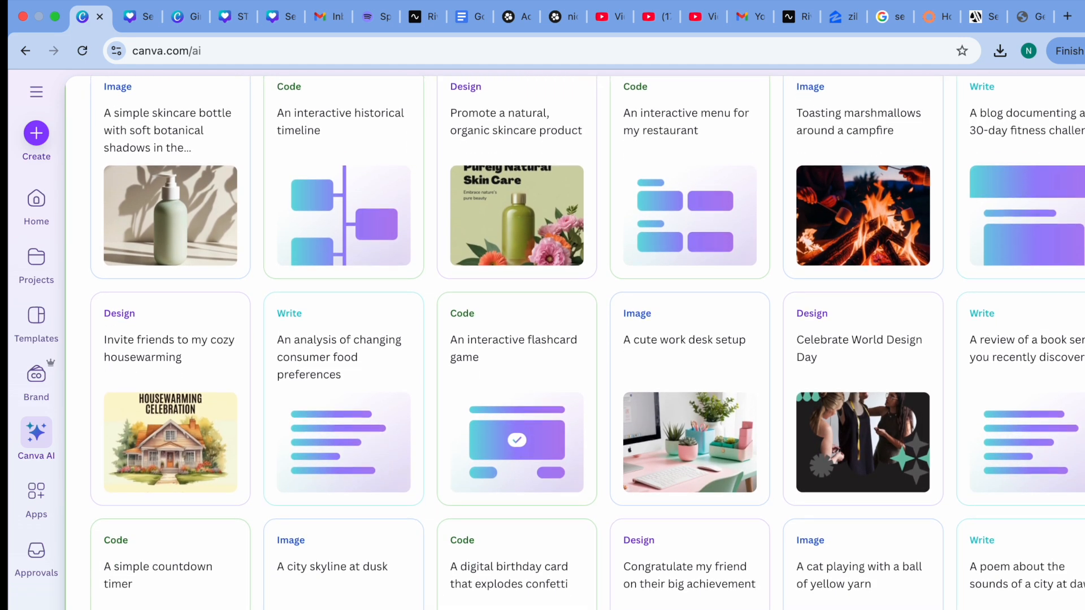
pyautogui.scroll(-3, 575, 342)
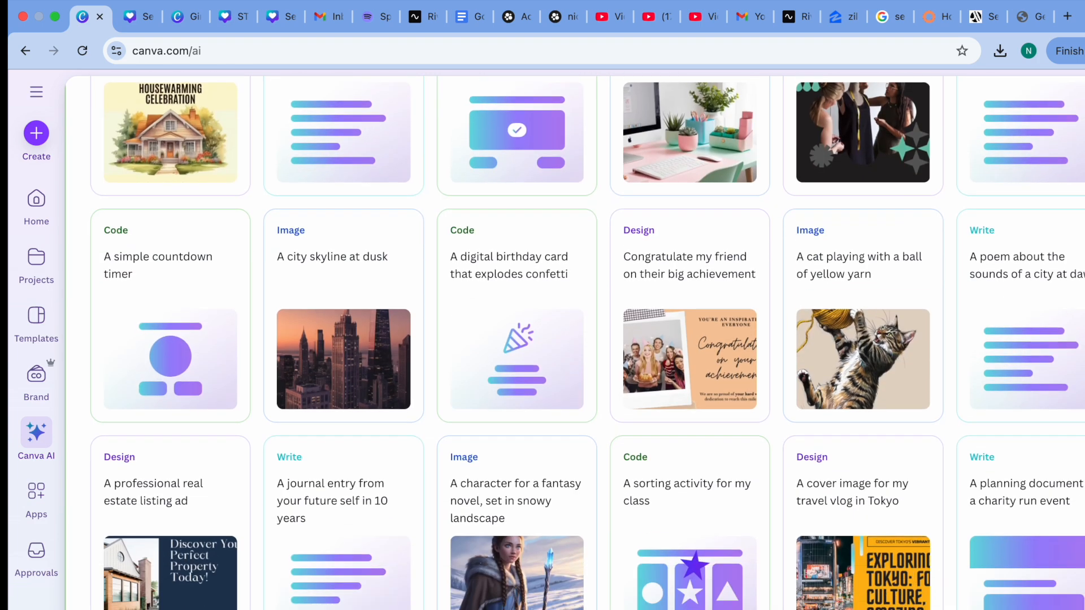
pyautogui.scroll(-2, 575, 343)
pyautogui.scroll(-3, 576, 342)
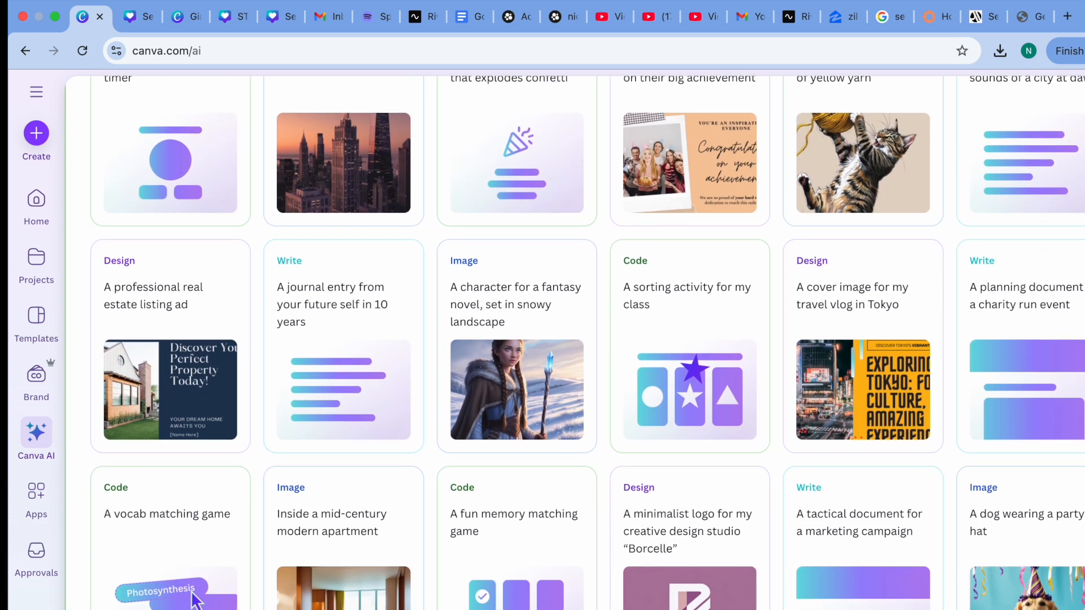
pyautogui.scroll(-5, 575, 342)
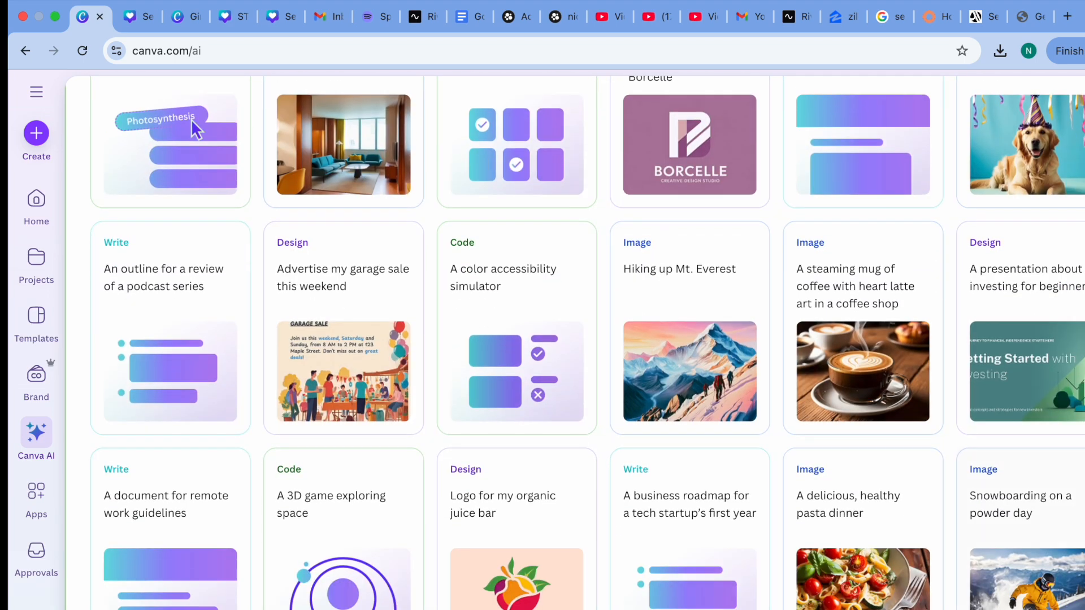
pyautogui.scroll(9, 191, 120)
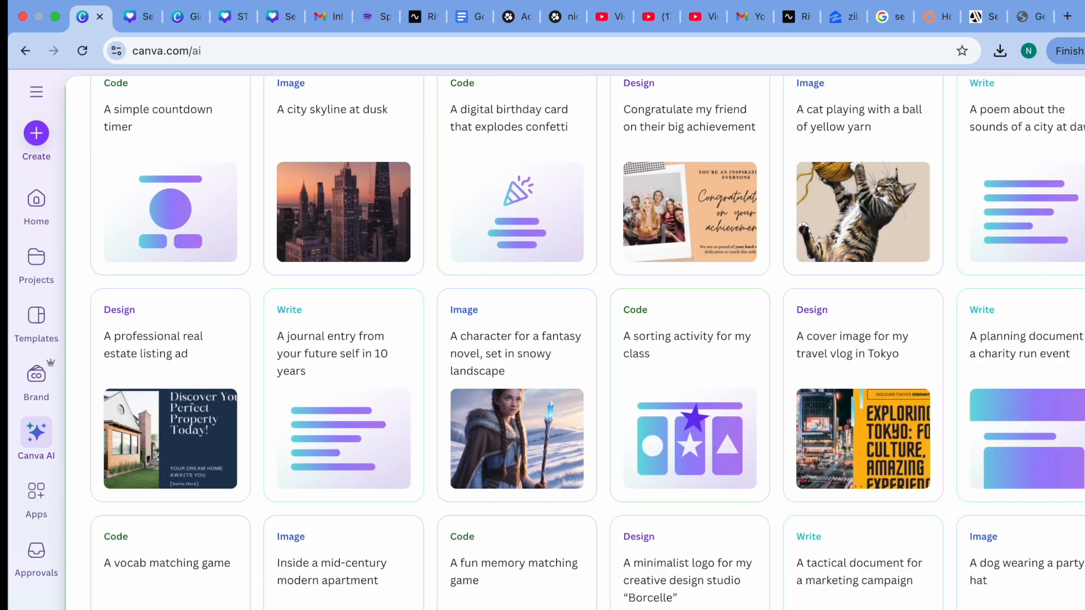
# Return from the AI examples to the Canva AI prompt box and review its design, image, doc and code options.
pyautogui.scroll(10, 587, 342)
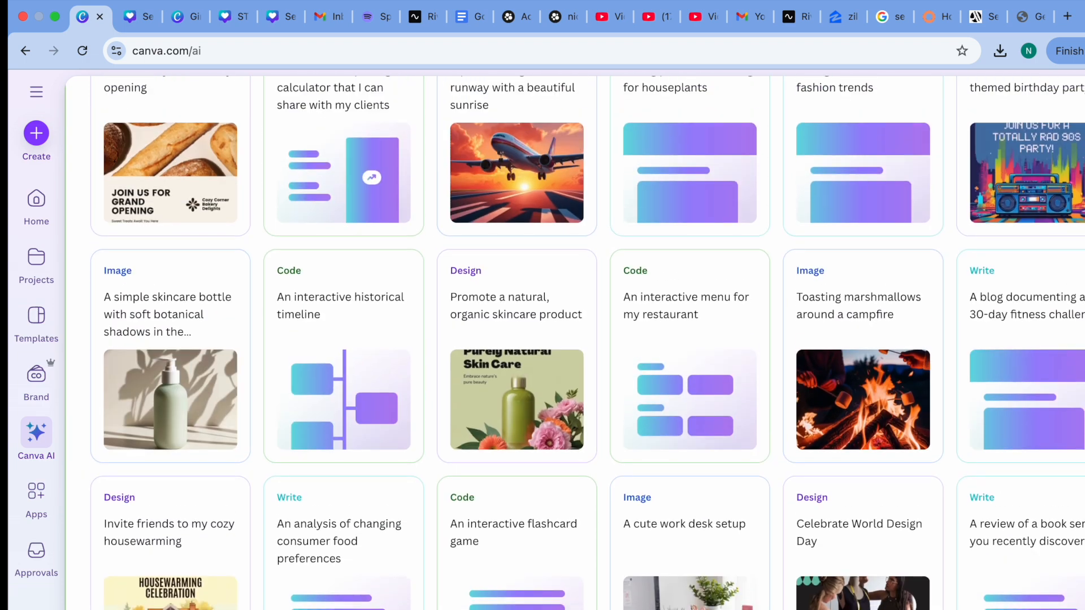
pyautogui.scroll(3, 587, 342)
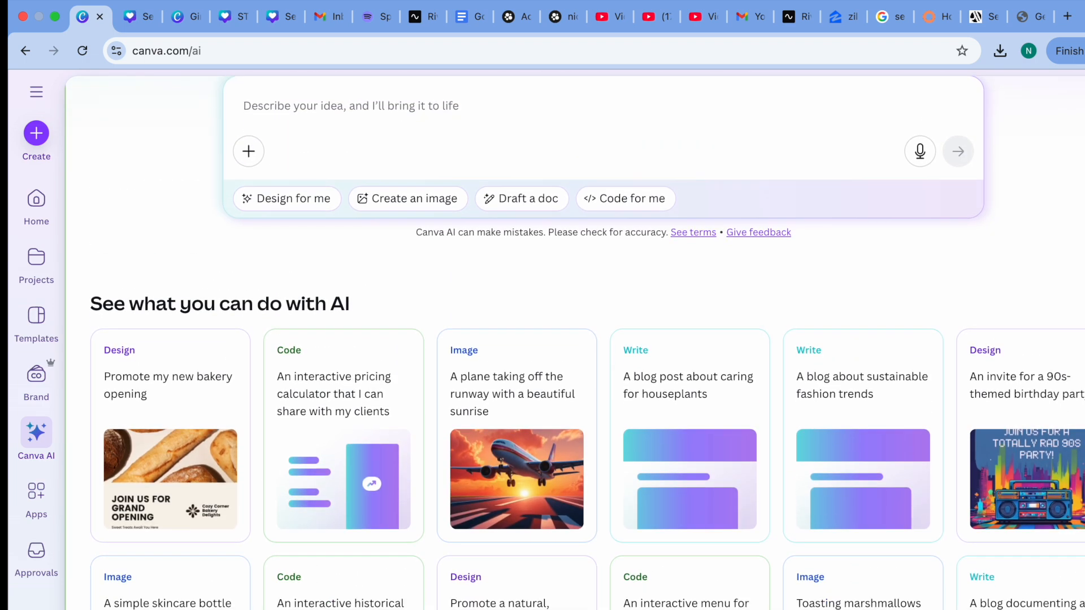
pyautogui.scroll(1, 587, 342)
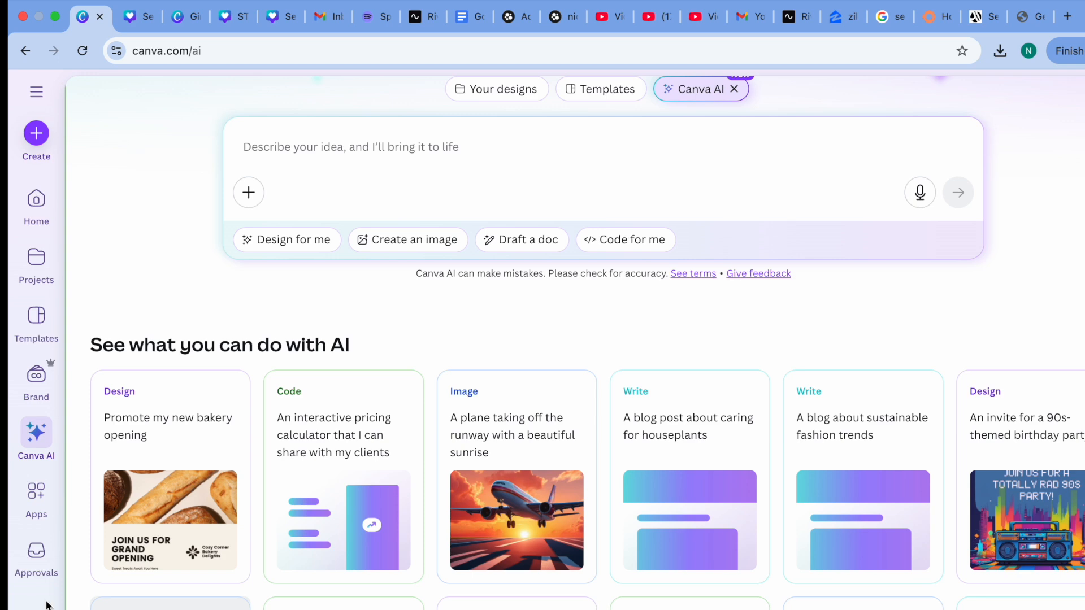
# Open the Apps page and look through the trending apps and the New and noteworthy section.
pyautogui.click(37, 491)
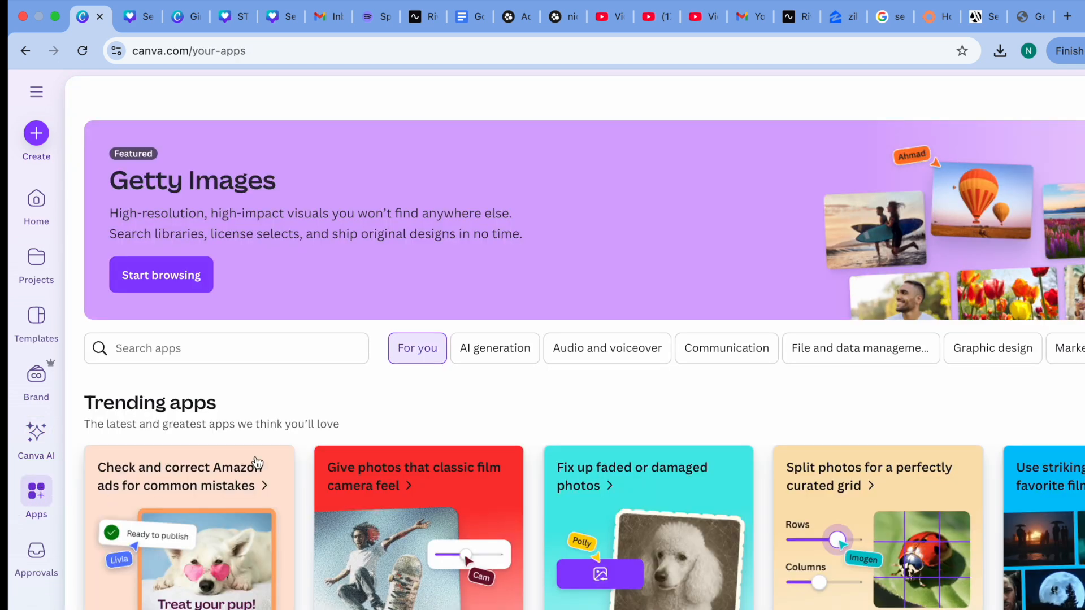
pyautogui.scroll(-4, 379, 399)
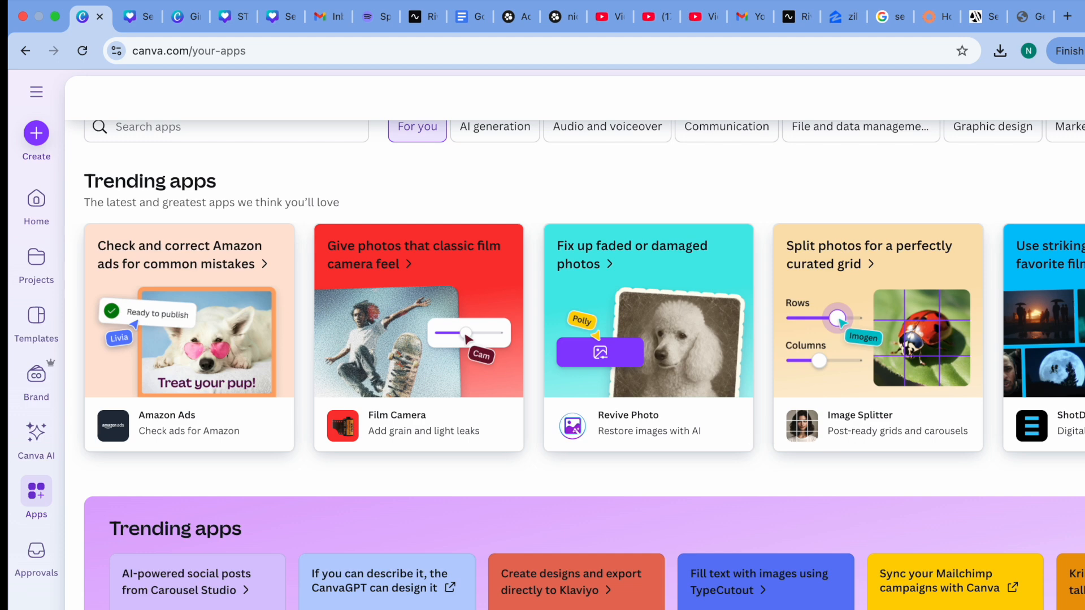
pyautogui.click(1083, 329)
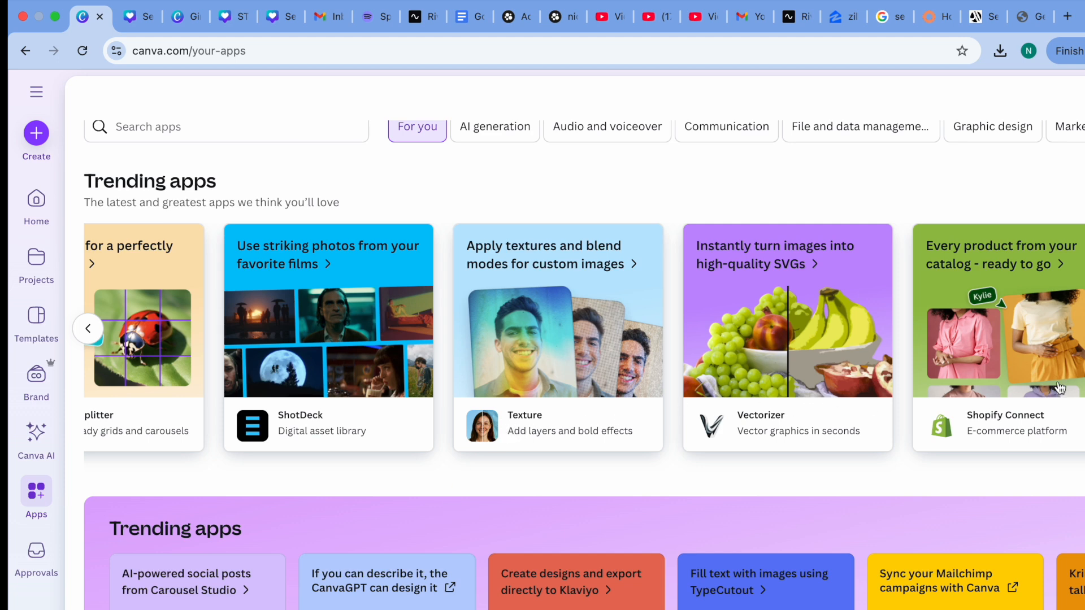
pyautogui.scroll(-8, 575, 365)
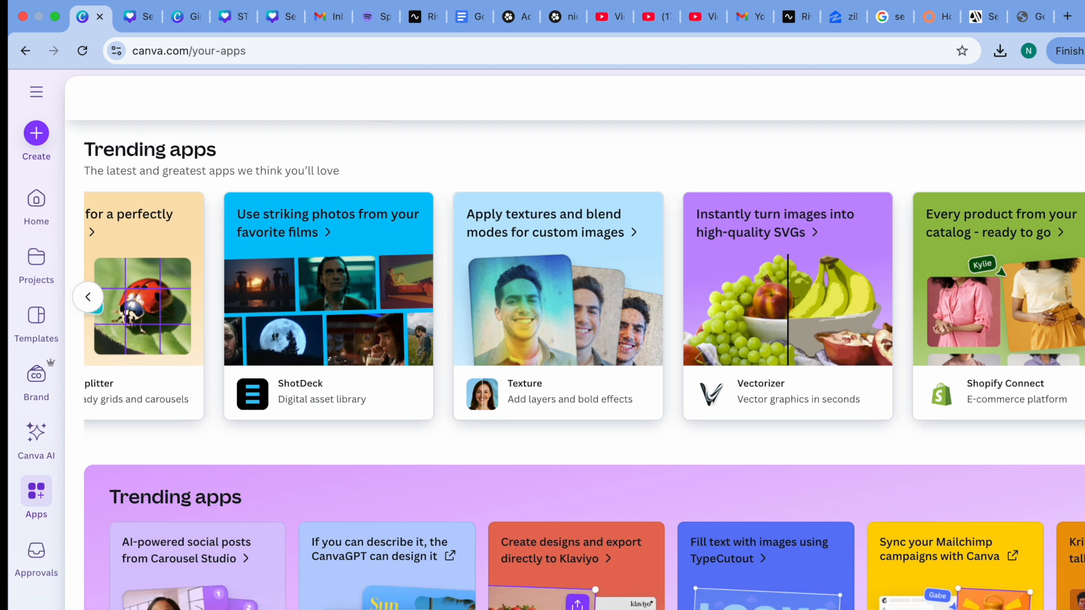
pyautogui.scroll(-2, 583, 366)
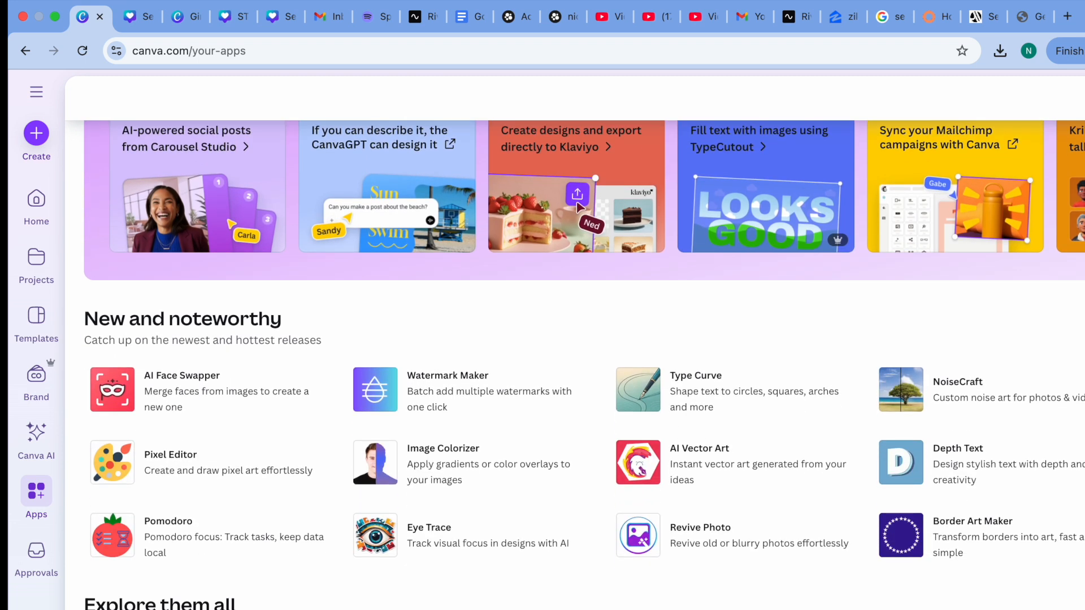
pyautogui.scroll(-2, 584, 366)
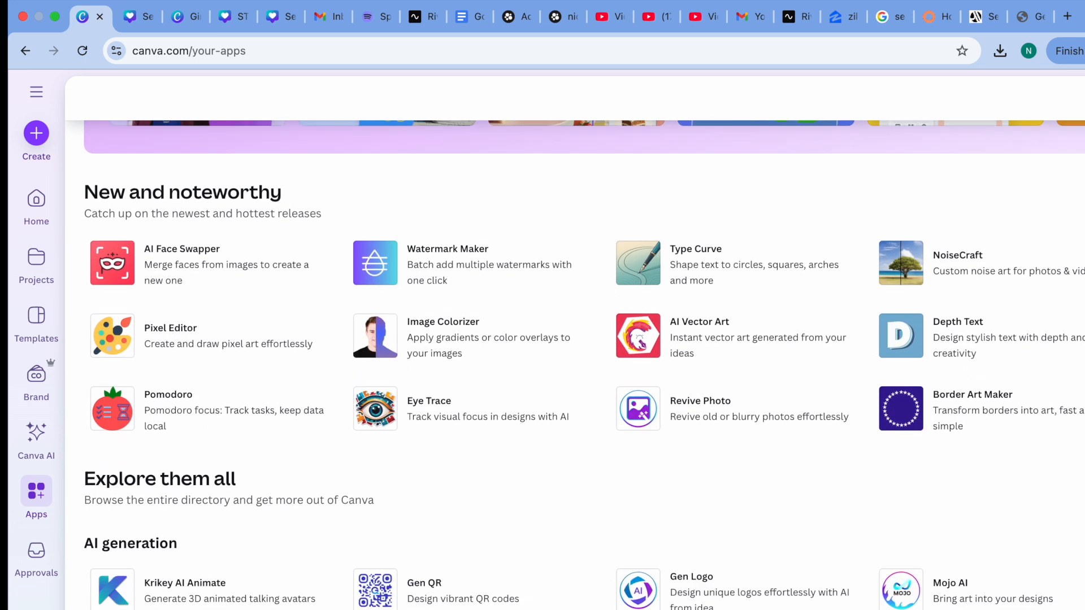
# Browse the app directory's AI generation, audio and voiceover, communication, and file and data management categories.
pyautogui.scroll(-6, 575, 339)
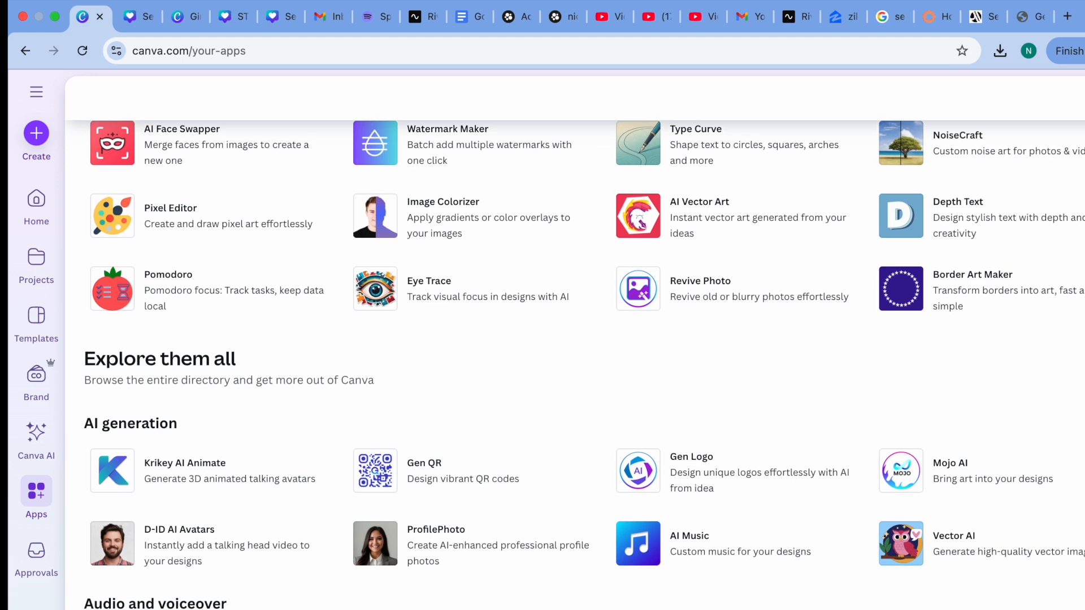
pyautogui.scroll(-2, 575, 339)
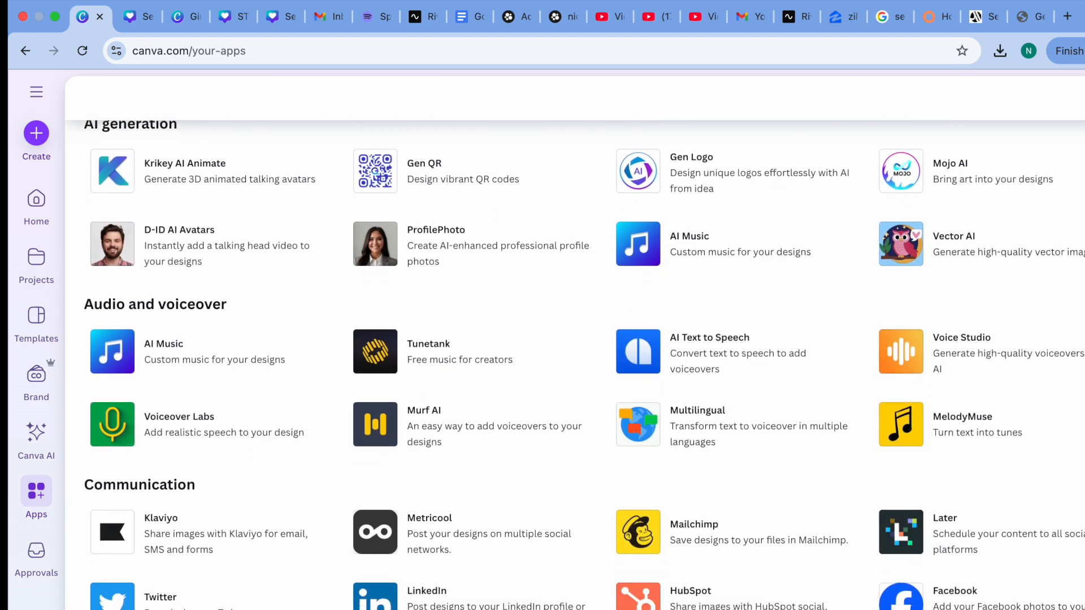
pyautogui.scroll(-1, 575, 339)
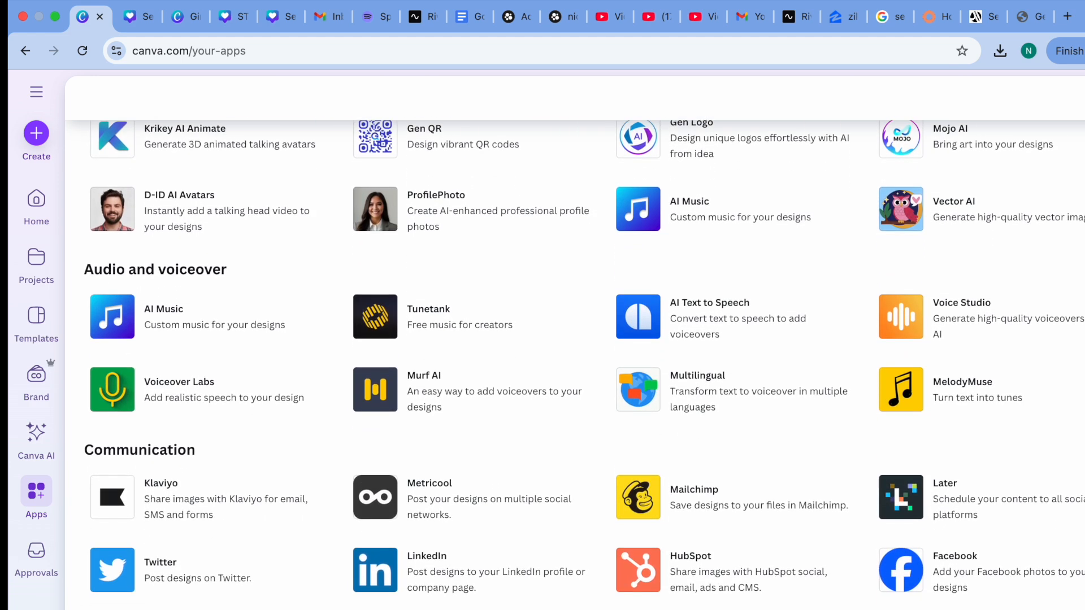
pyautogui.scroll(-2, 575, 339)
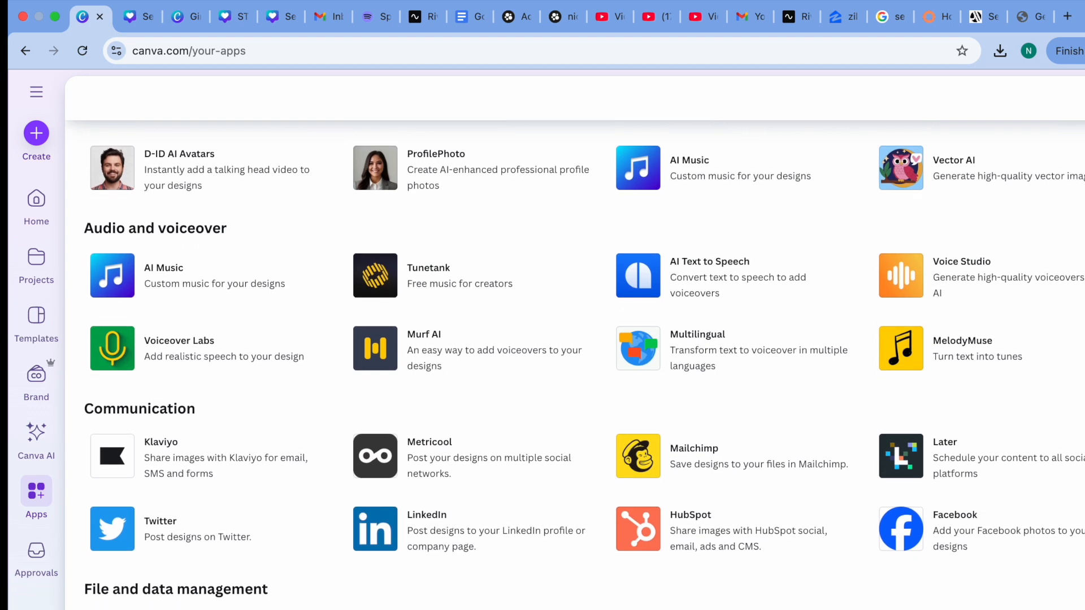
pyautogui.scroll(-5, 700, 336)
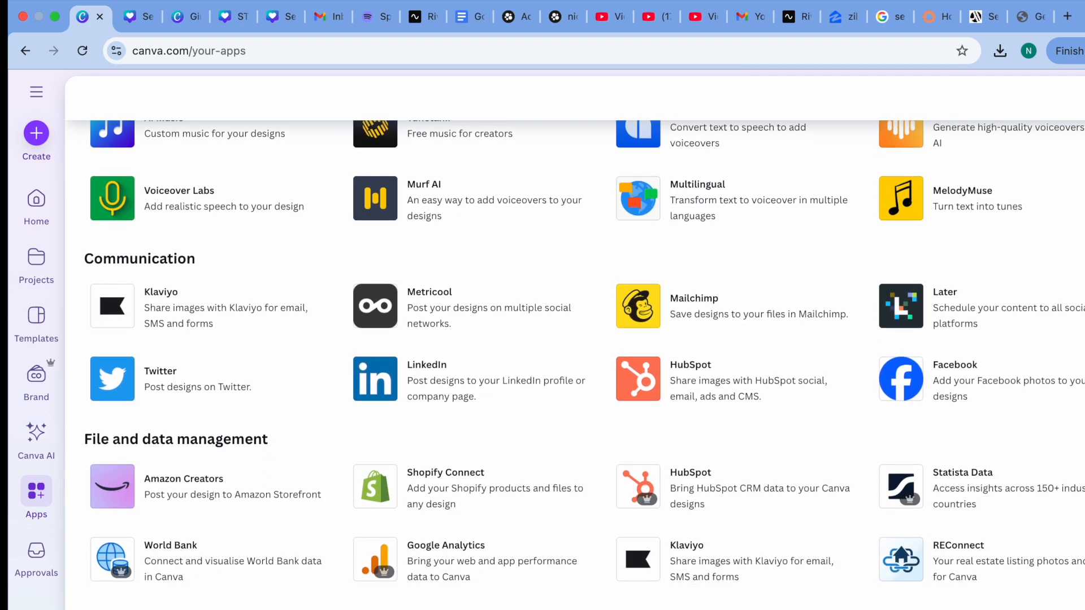
pyautogui.scroll(-1, 575, 339)
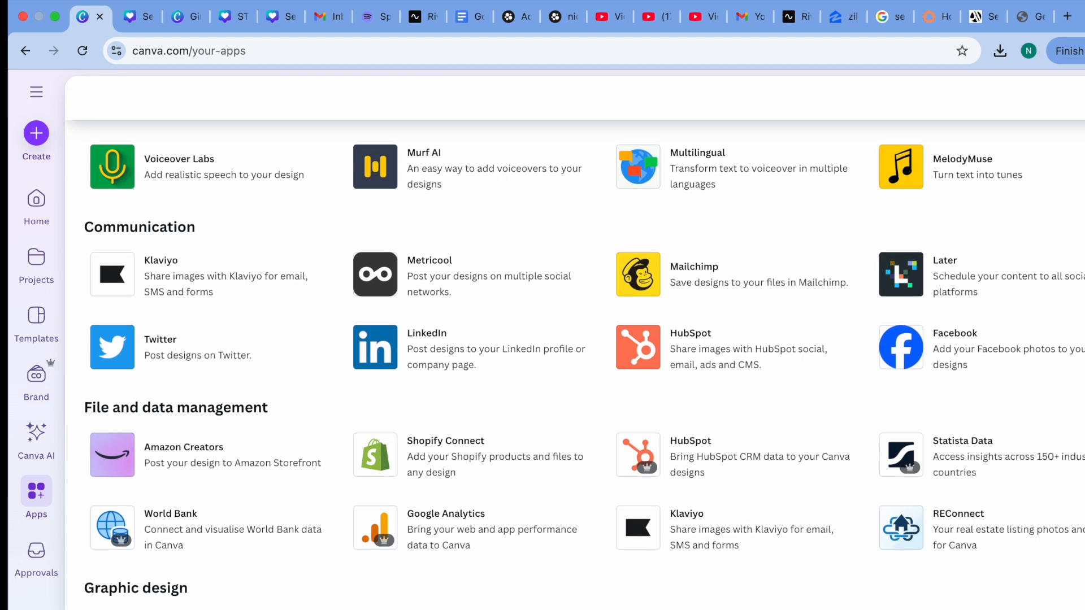
# Browse the app directory from graphic design through marketing, photo editing, project management and text styling, and open the Approvals page.
pyautogui.scroll(-6, 575, 339)
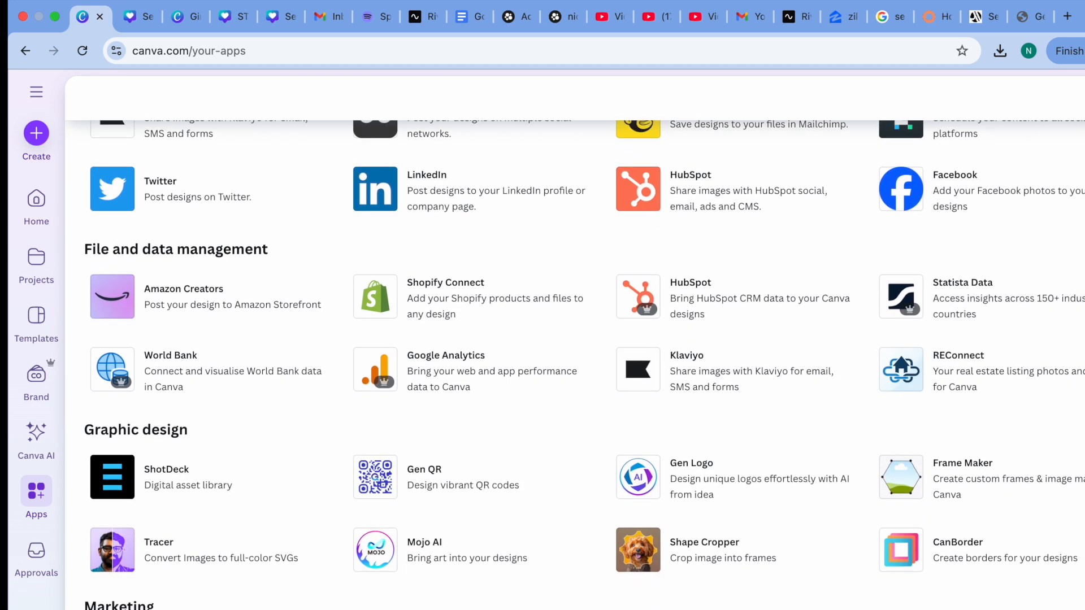
pyautogui.scroll(-5, 575, 339)
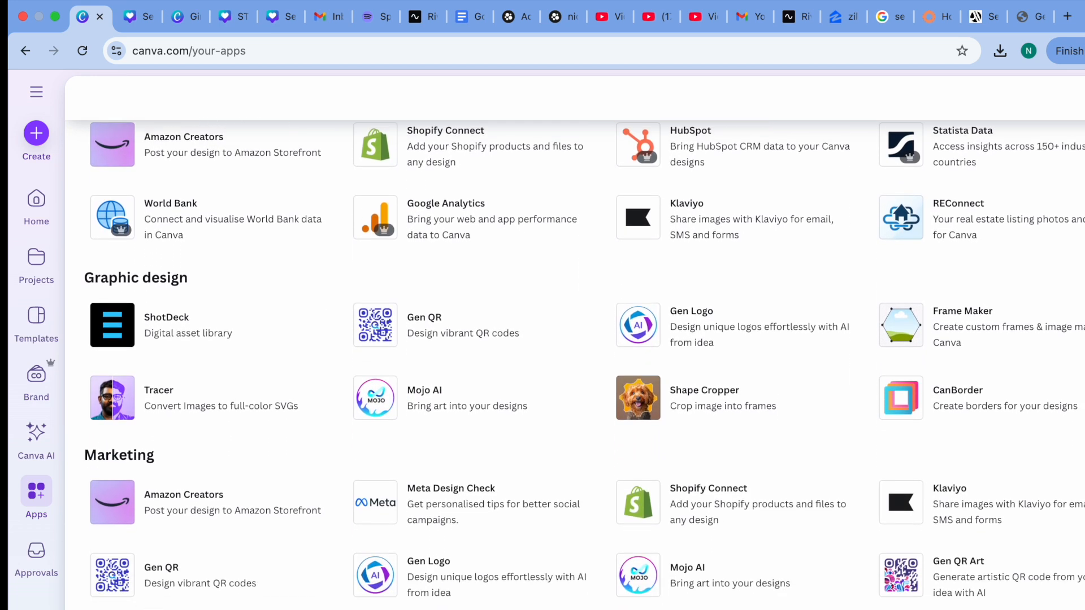
pyautogui.scroll(-5, 575, 339)
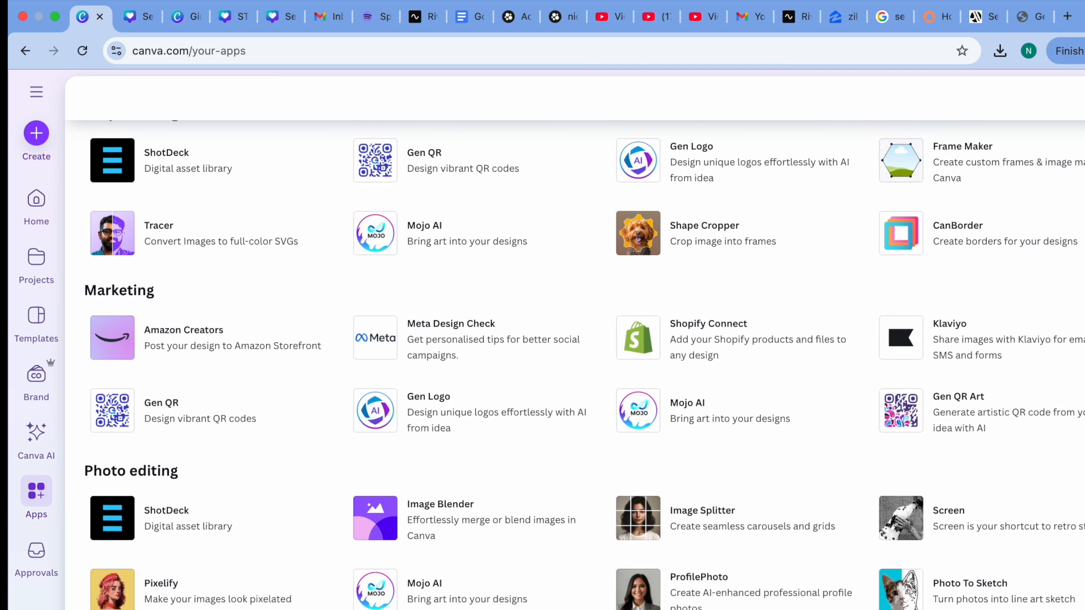
pyautogui.scroll(-5, 575, 339)
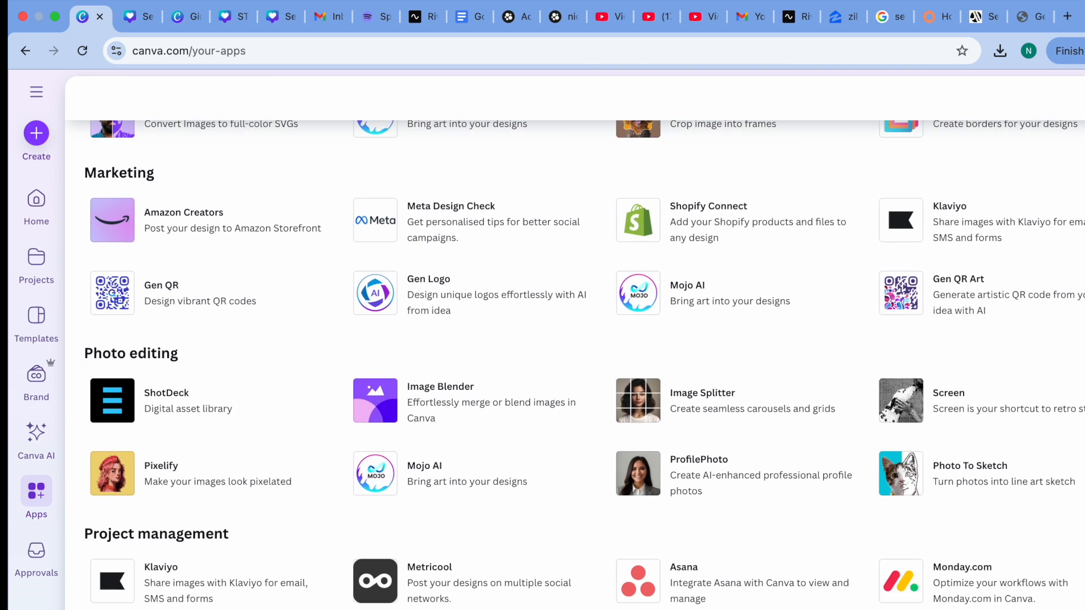
pyautogui.scroll(-5, 575, 339)
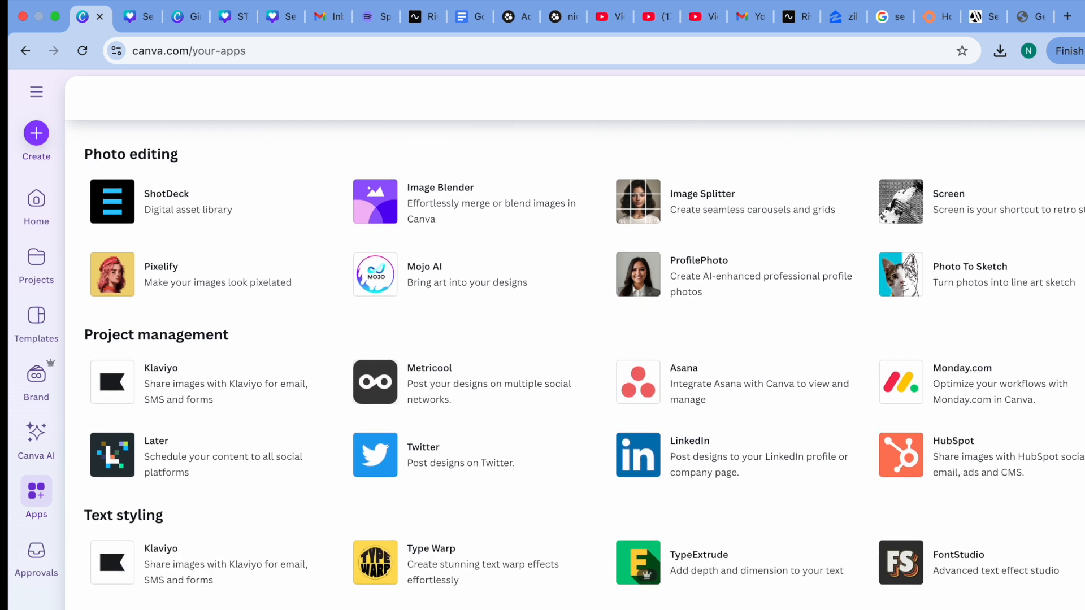
pyautogui.scroll(-5, 575, 339)
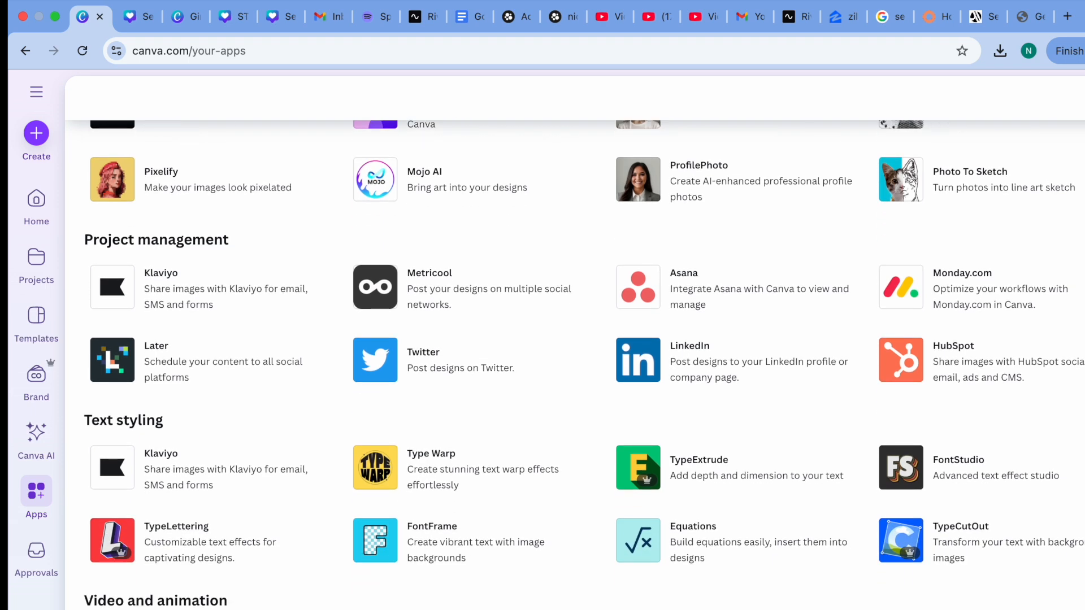
pyautogui.scroll(-3, 574, 339)
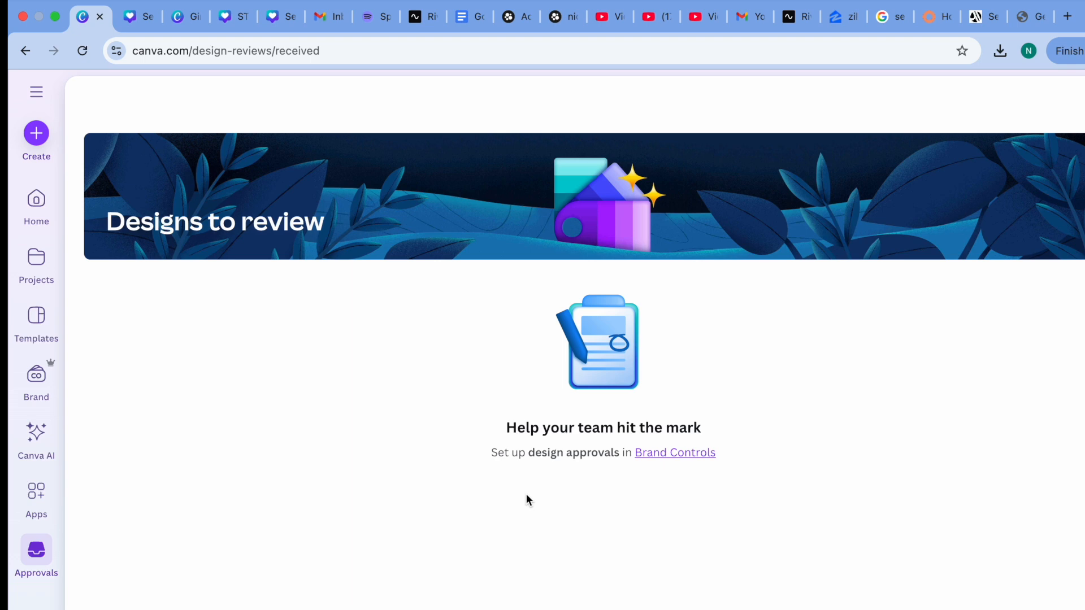
# Open Brand Controls from the Approvals page and review its team information, restrictions, and tools and assists.
pyautogui.click(707, 452)
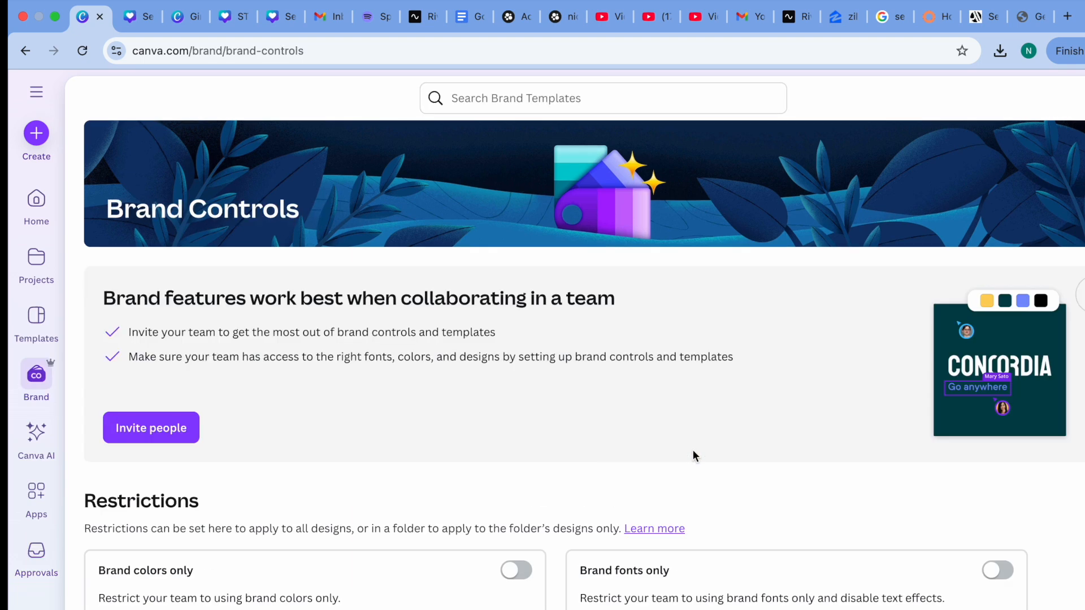
pyautogui.scroll(-5, 720, 468)
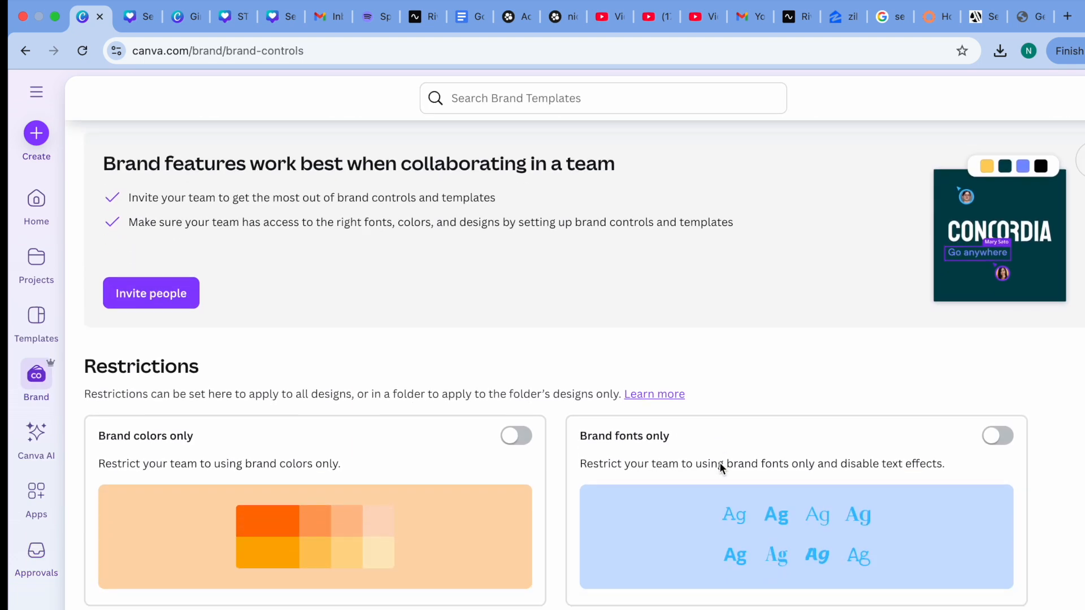
pyautogui.scroll(-1, 720, 468)
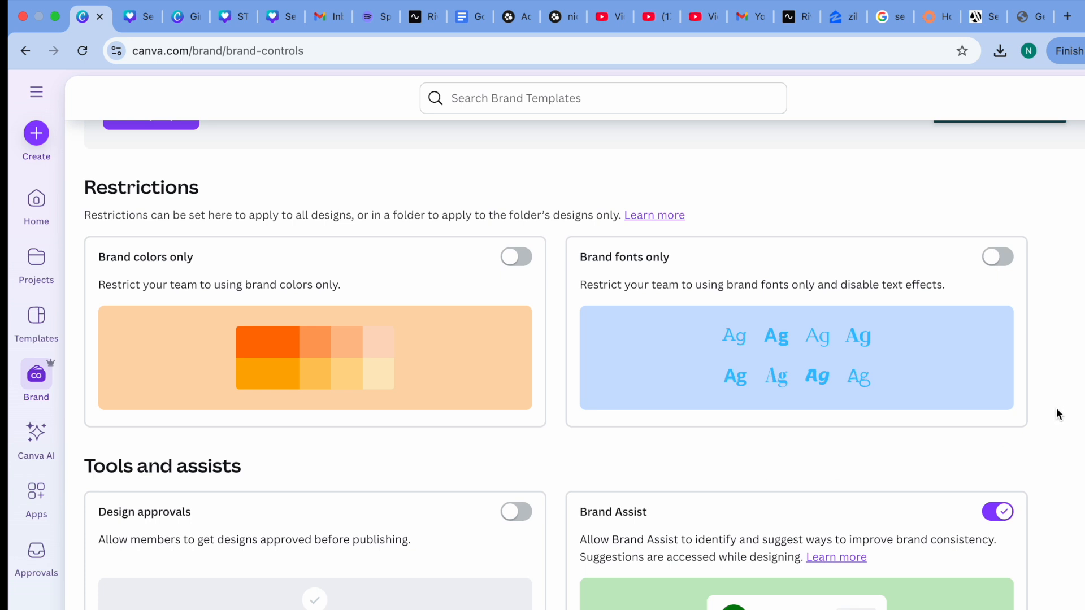
pyautogui.scroll(3, 1057, 410)
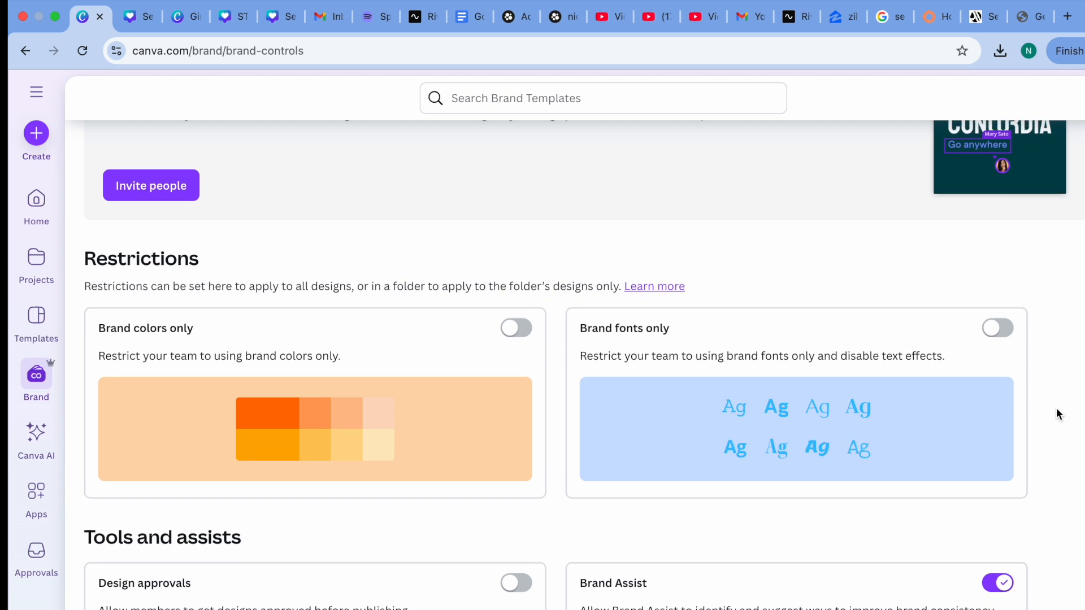
pyautogui.scroll(3, 1057, 414)
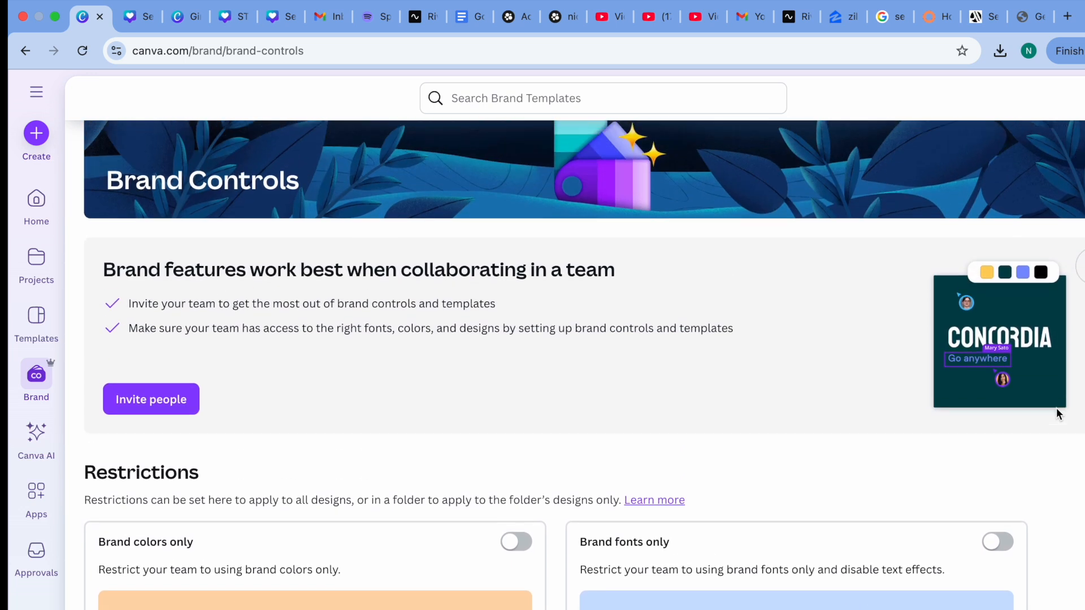
pyautogui.scroll(-3, 1058, 415)
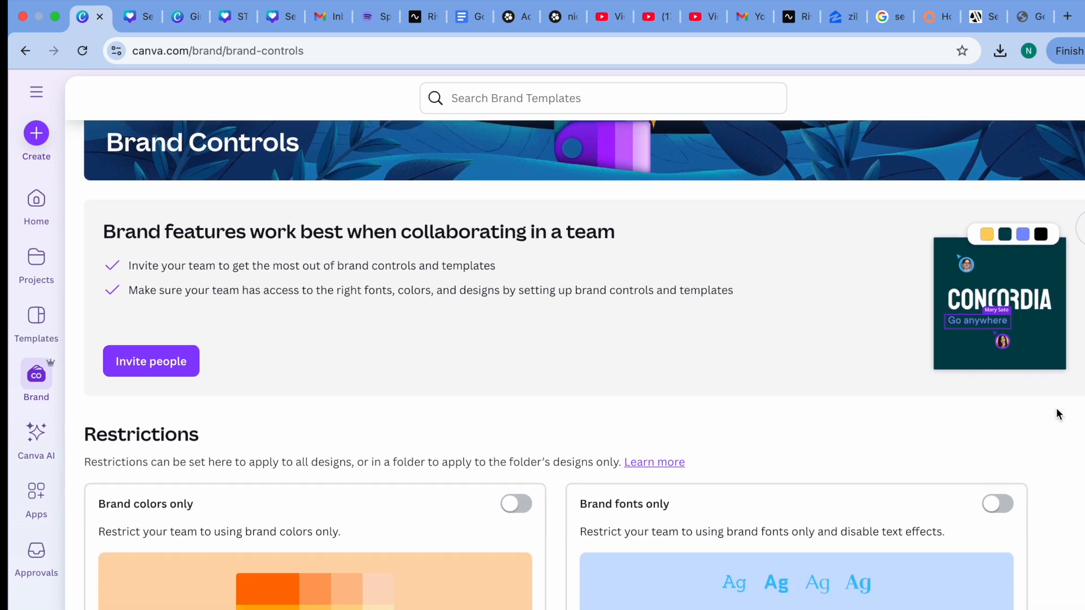
pyautogui.scroll(-1, 1056, 414)
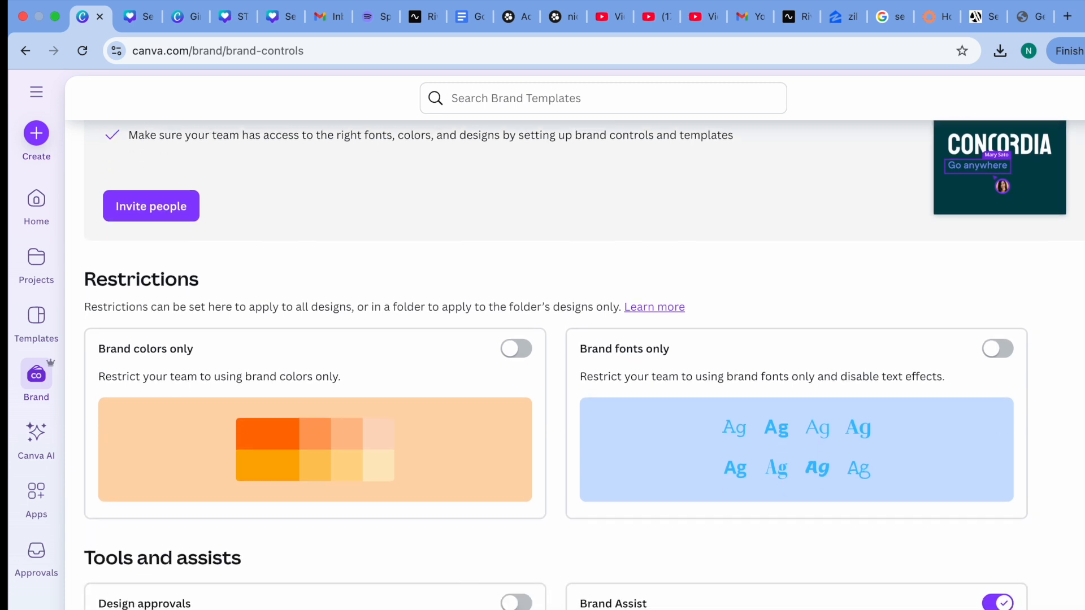
# Check the account notifications and go back to the home page.
pyautogui.click(37, 609)
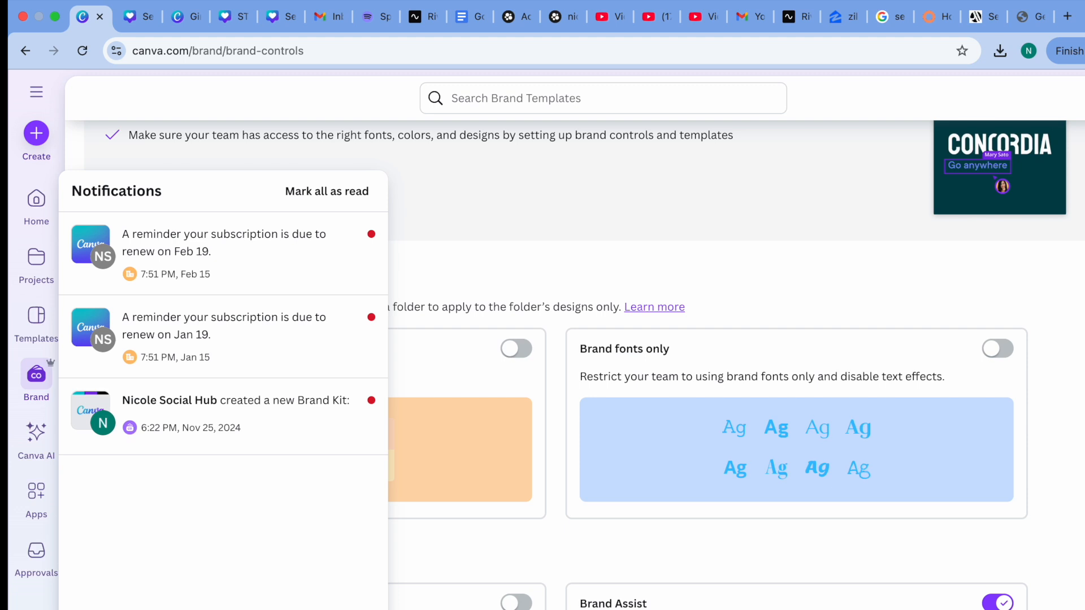
pyautogui.click(36, 608)
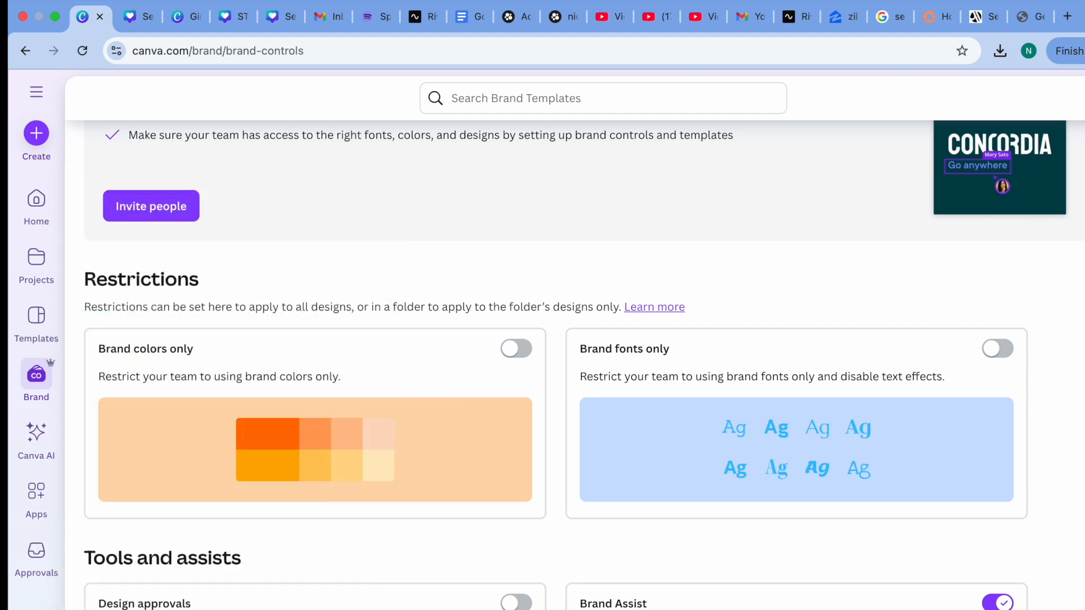
pyautogui.click(45, 209)
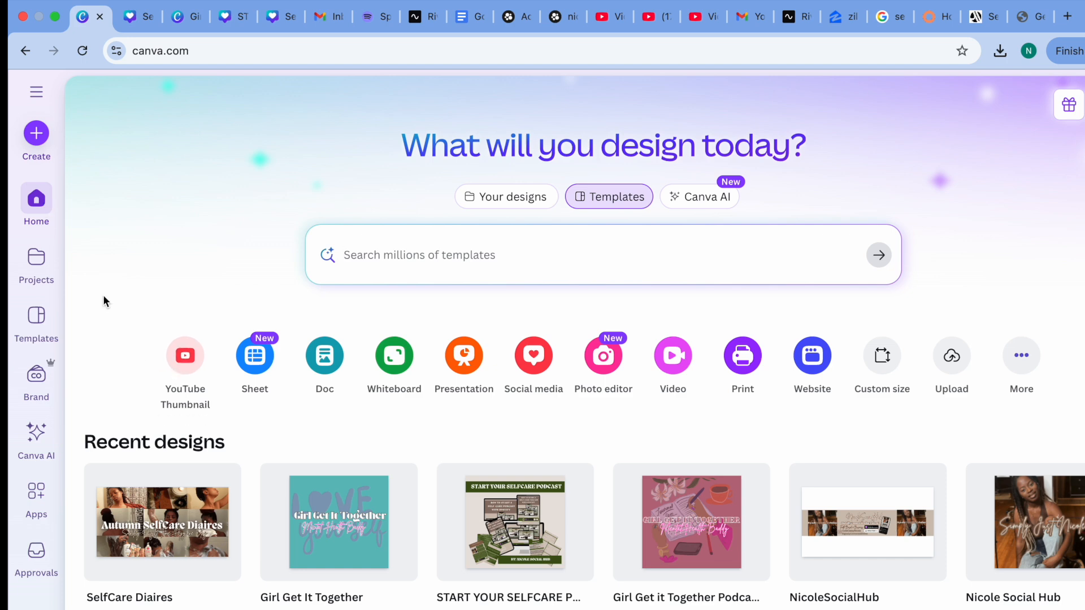
# Create a new blank YouTube Thumbnail design of 1280 × 720 px from the home page's design types.
pyautogui.scroll(-1, 103, 300)
pyautogui.scroll(-3, 103, 294)
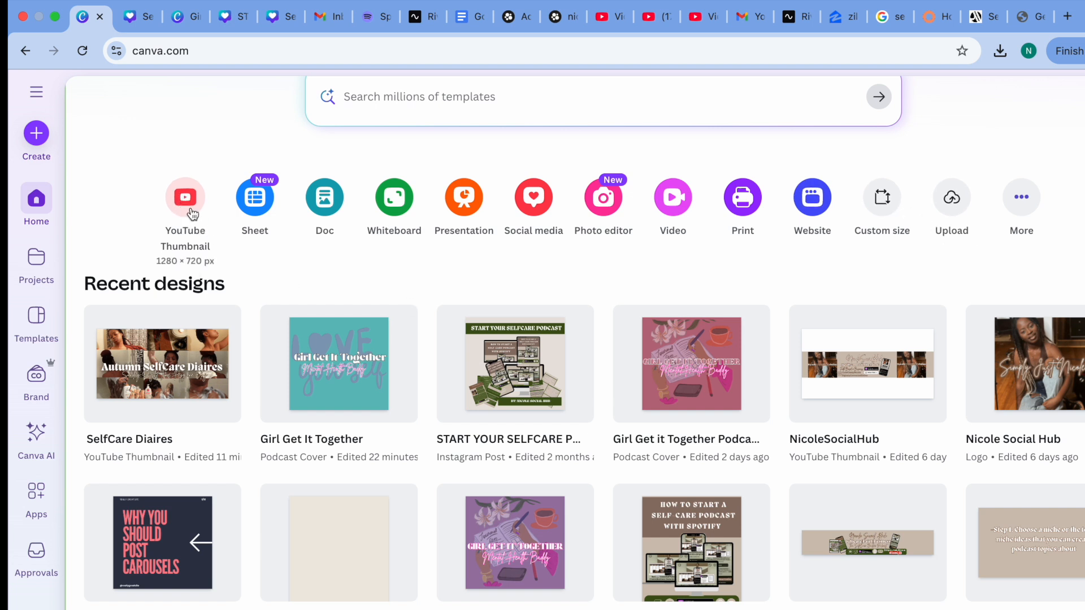
pyautogui.click(204, 224)
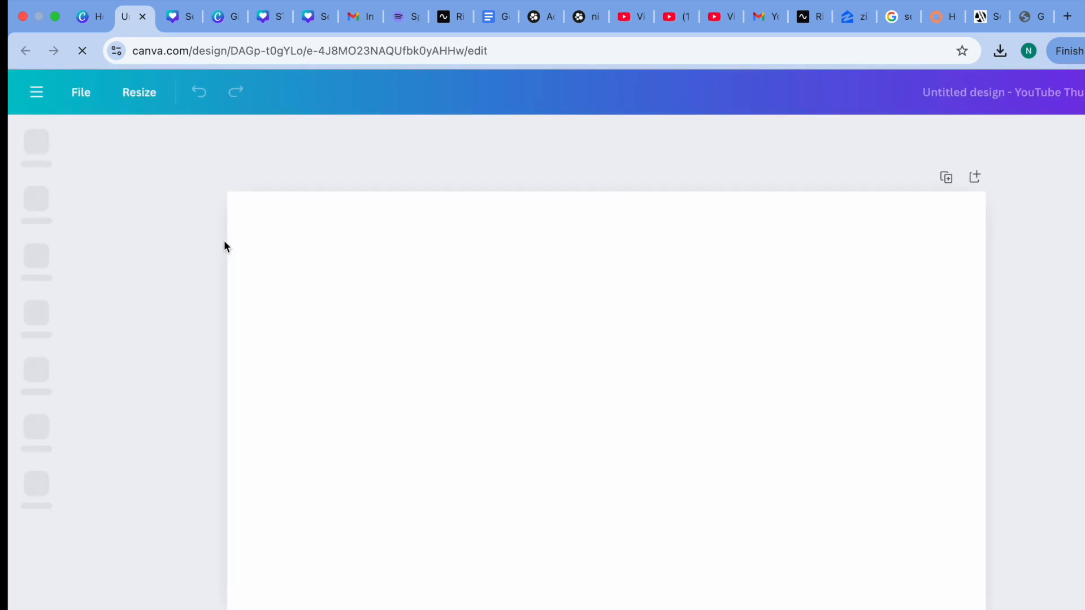
pyautogui.click(1008, 306)
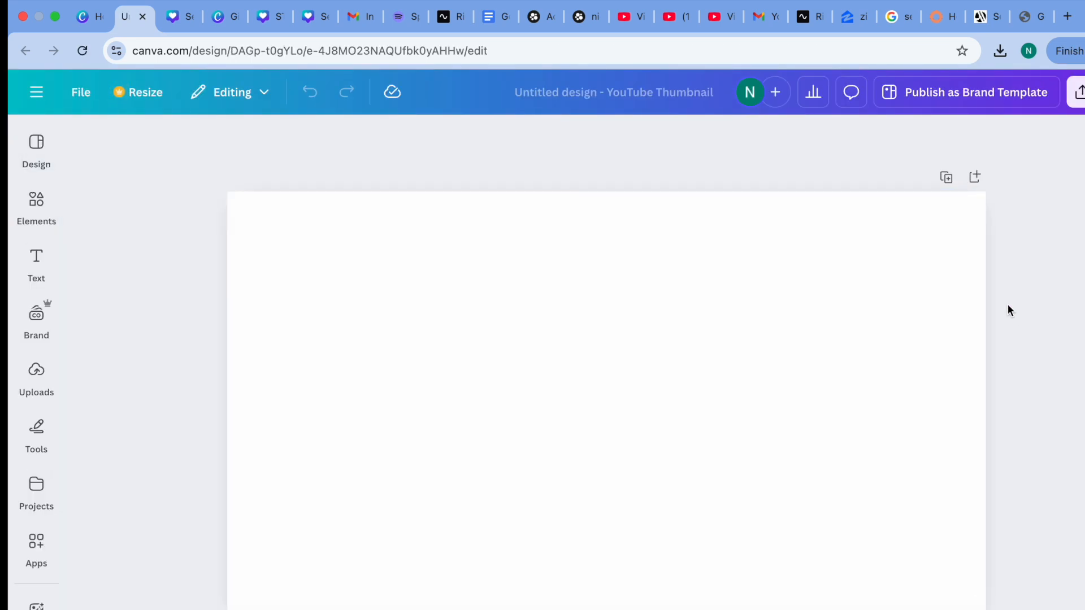
# Look through the thumbnail editor's Brand, Elements and Projects content, and return to the blank canvas.
pyautogui.click(36, 317)
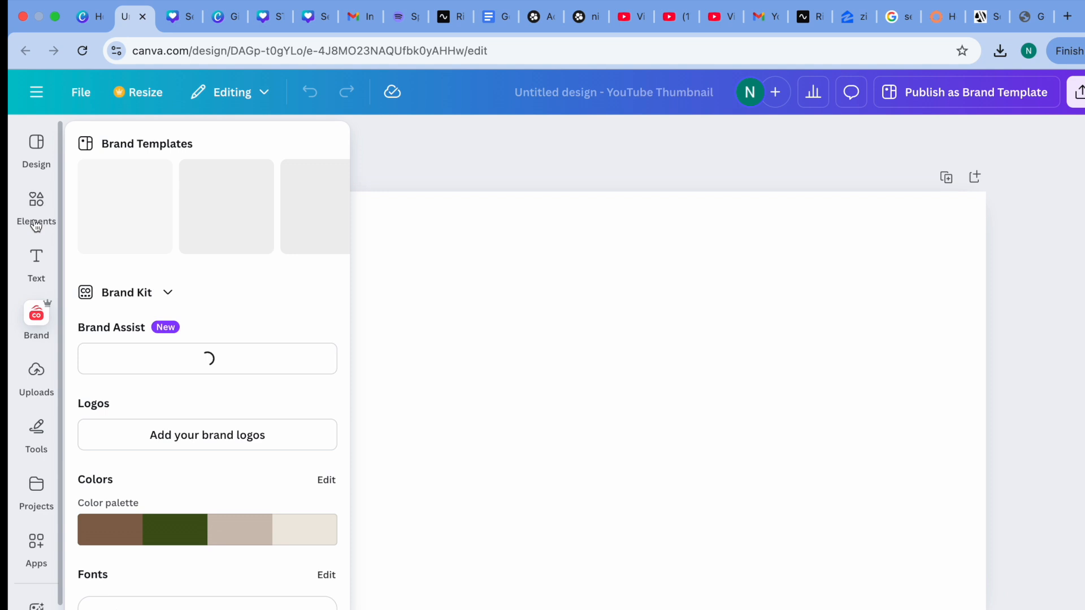
pyautogui.click(36, 205)
pyautogui.click(53, 492)
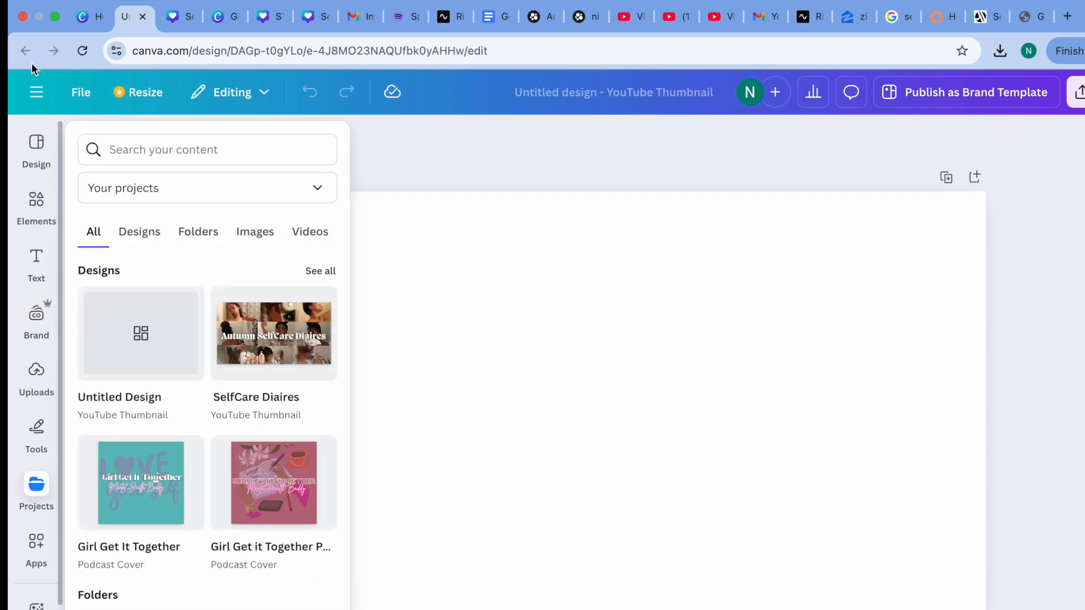
pyautogui.click(53, 493)
pyautogui.click(291, 267)
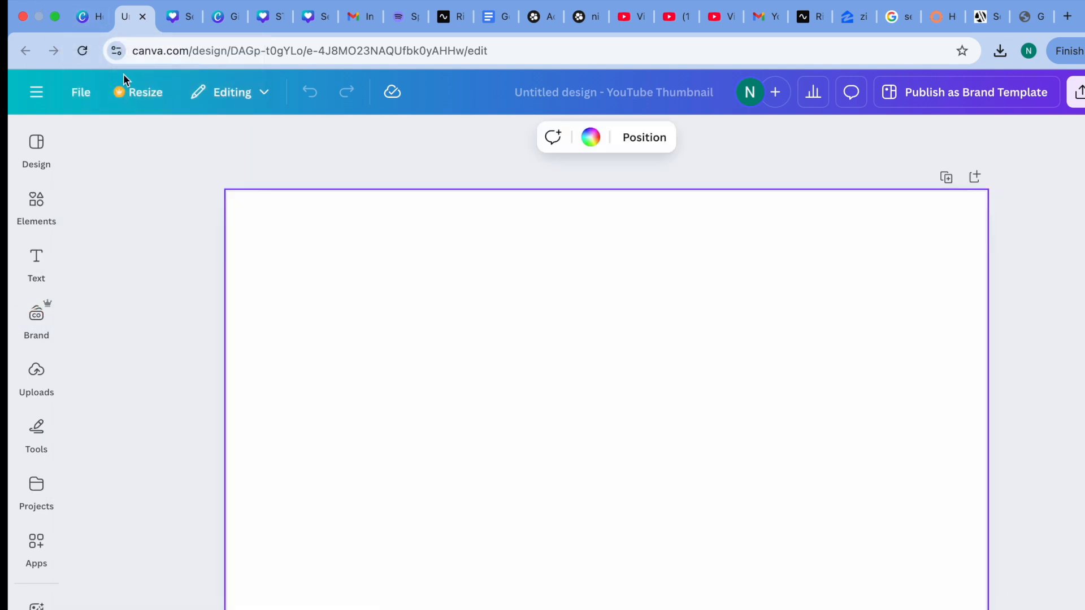
# Return to the Canva home page and create a new blank Sheet from the design types.
pyautogui.click(87, 16)
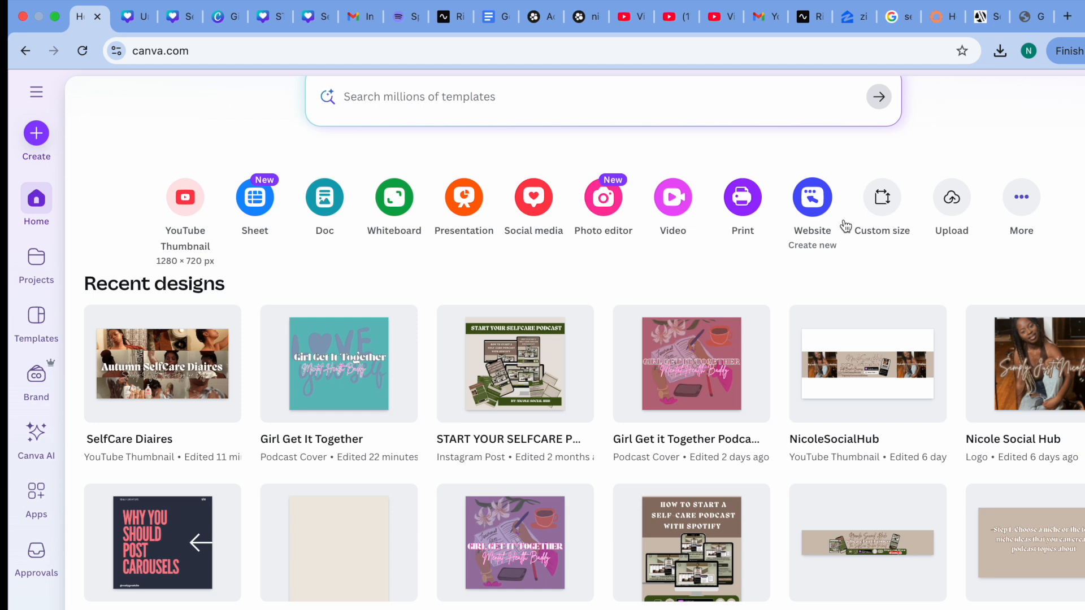
pyautogui.click(253, 201)
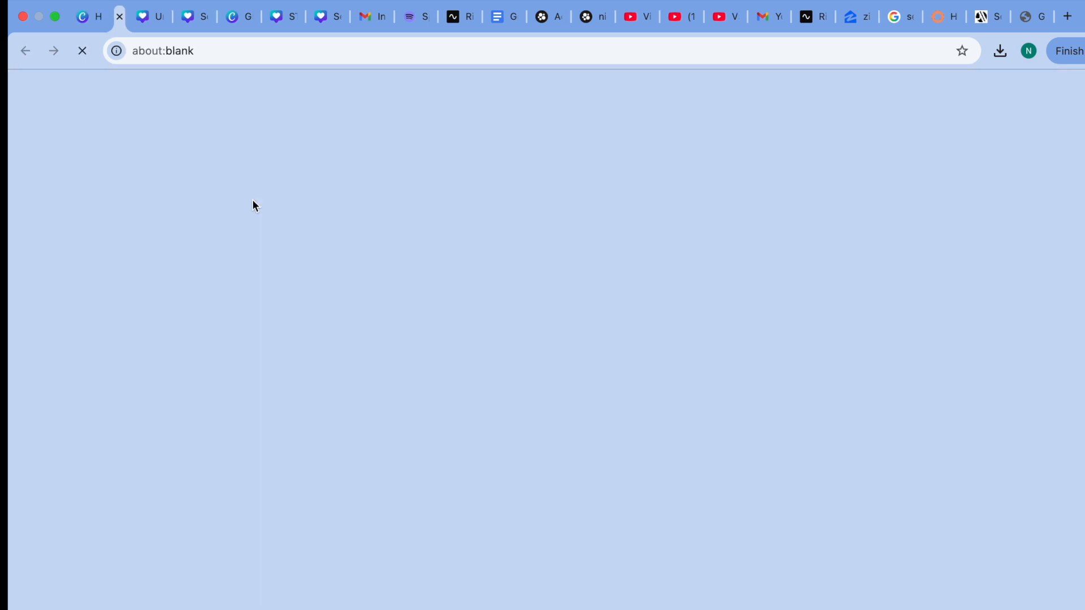
pyautogui.press('super+w')
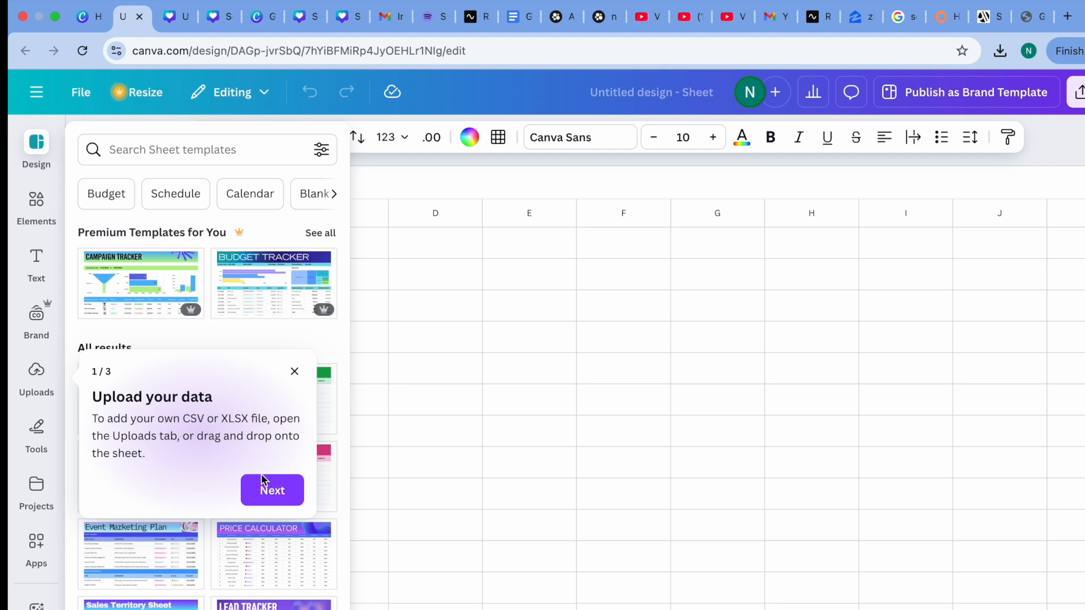
# Go through the three introductory Sheet tips and collapse the template suggestions to give the grid full width.
pyautogui.click(271, 489)
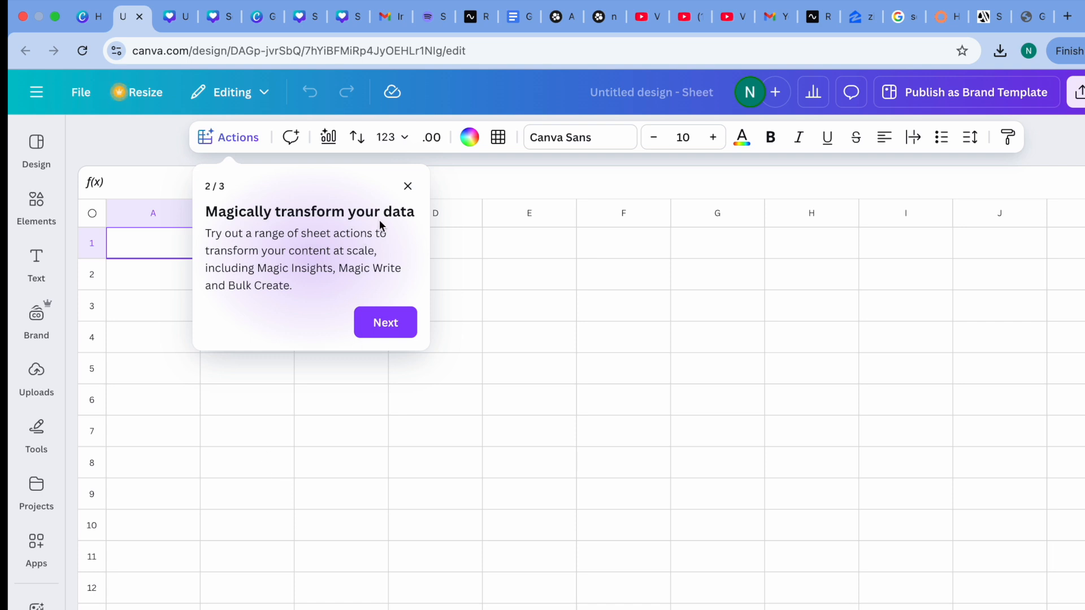
pyautogui.click(377, 321)
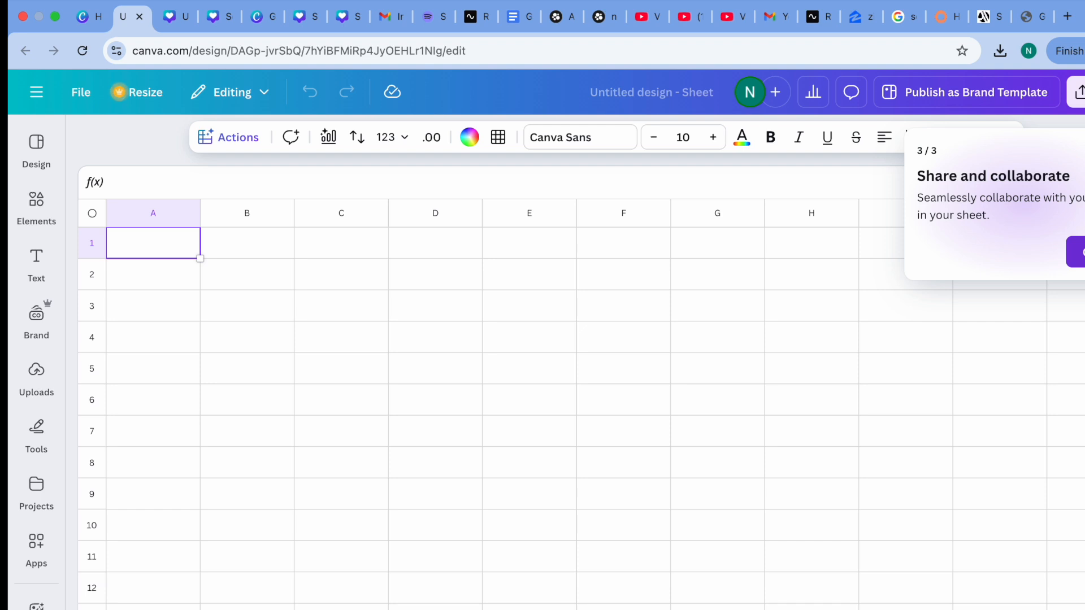
pyautogui.click(1076, 252)
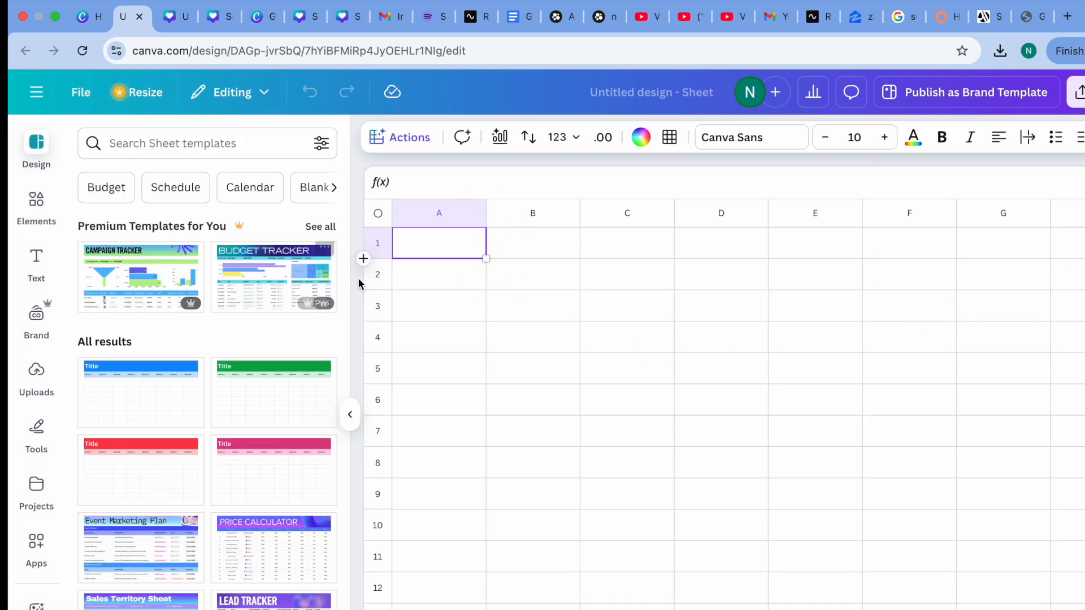
pyautogui.click(350, 416)
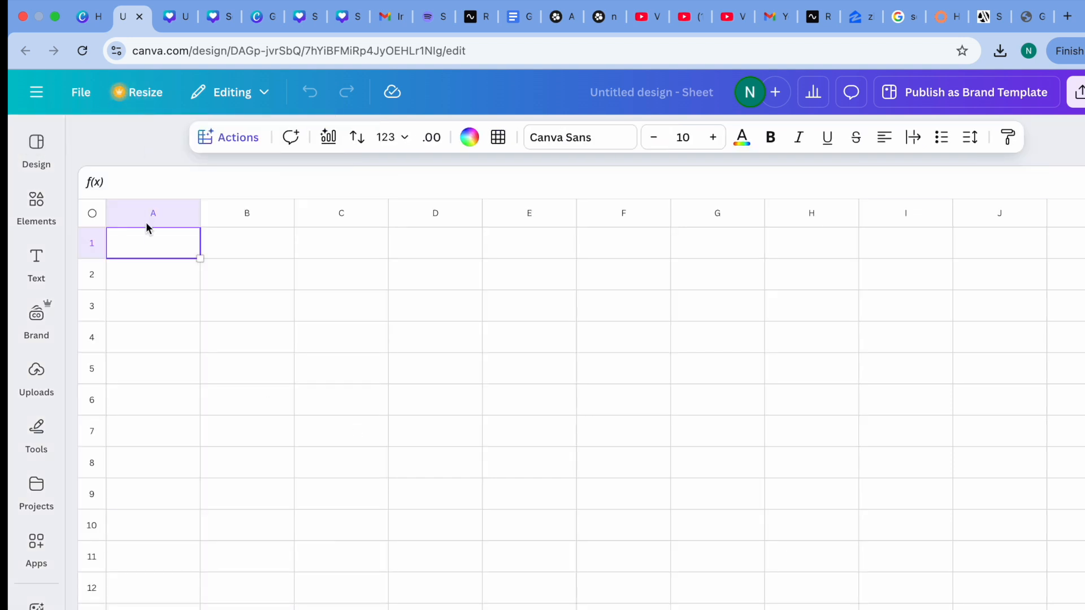
# Enter the title "How to start a SelfCare Podcast" in cell A1.
pyautogui.doubleClick(129, 249)
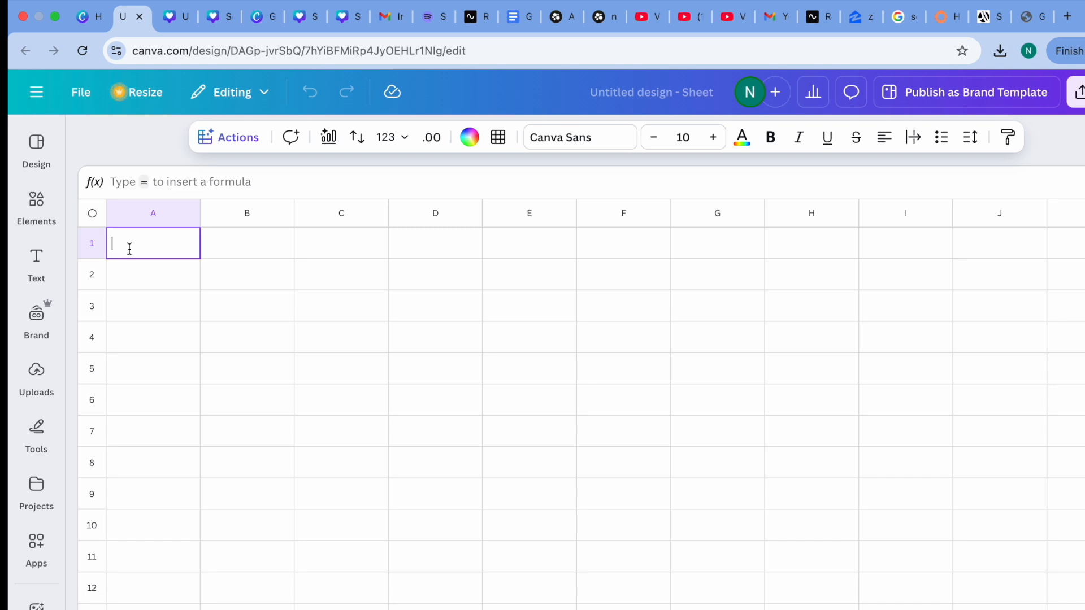
pyautogui.write('How to start a ')
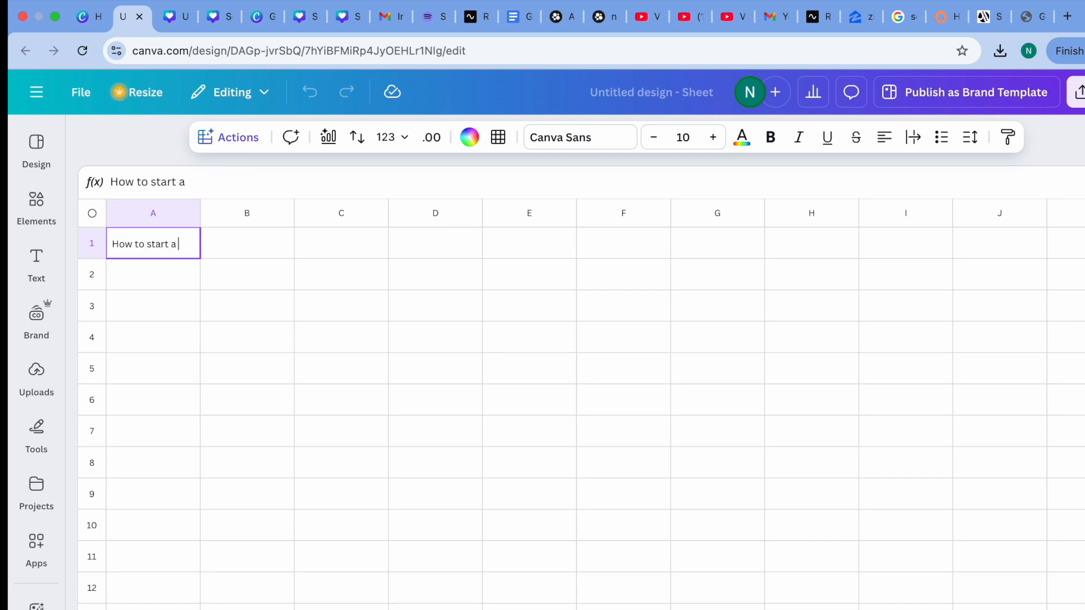
pyautogui.write('SelfCare')
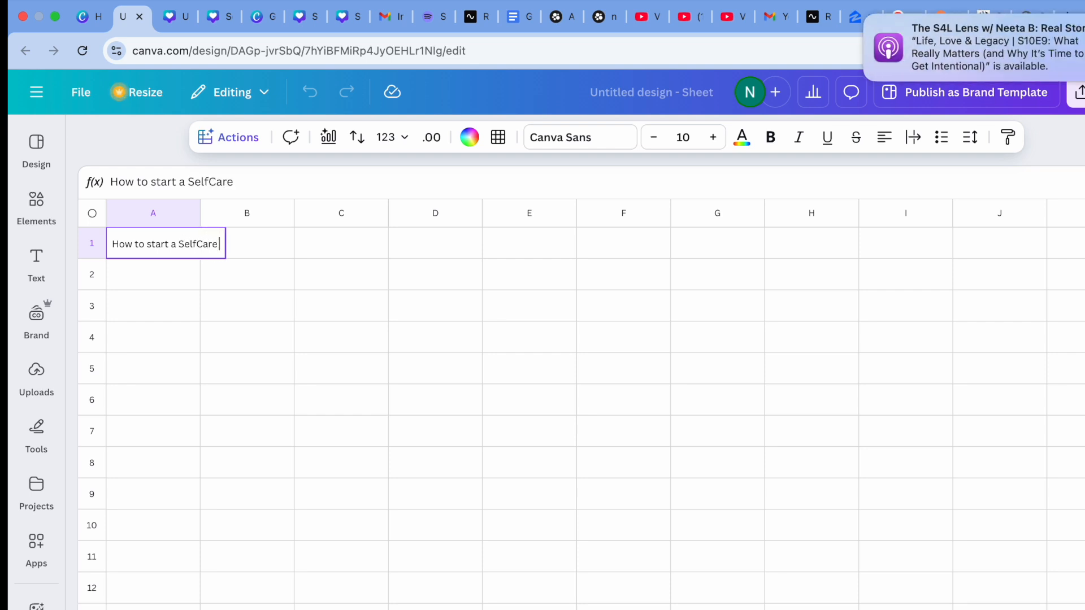
pyautogui.write(' Podcast')
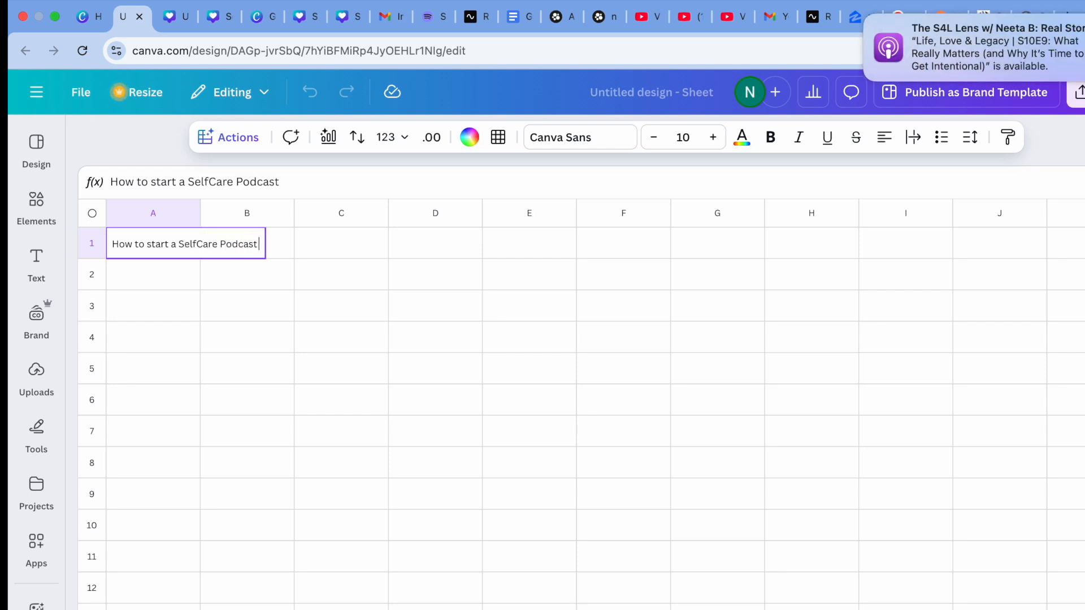
pyautogui.click(264, 246)
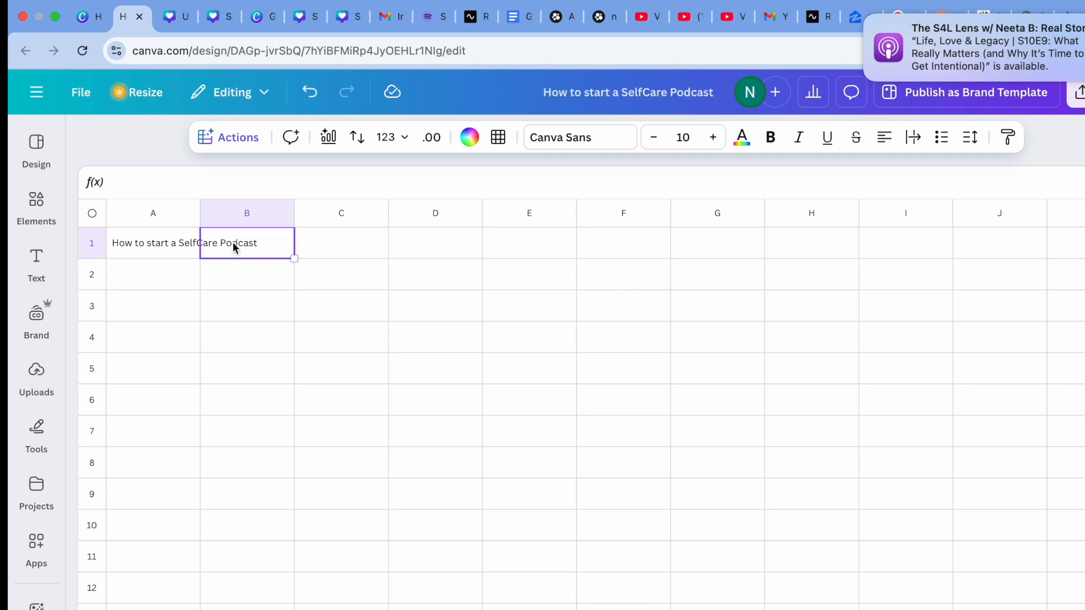
# Try extending the title in A1 across the row by filling it through to cell D1.
pyautogui.click(152, 244)
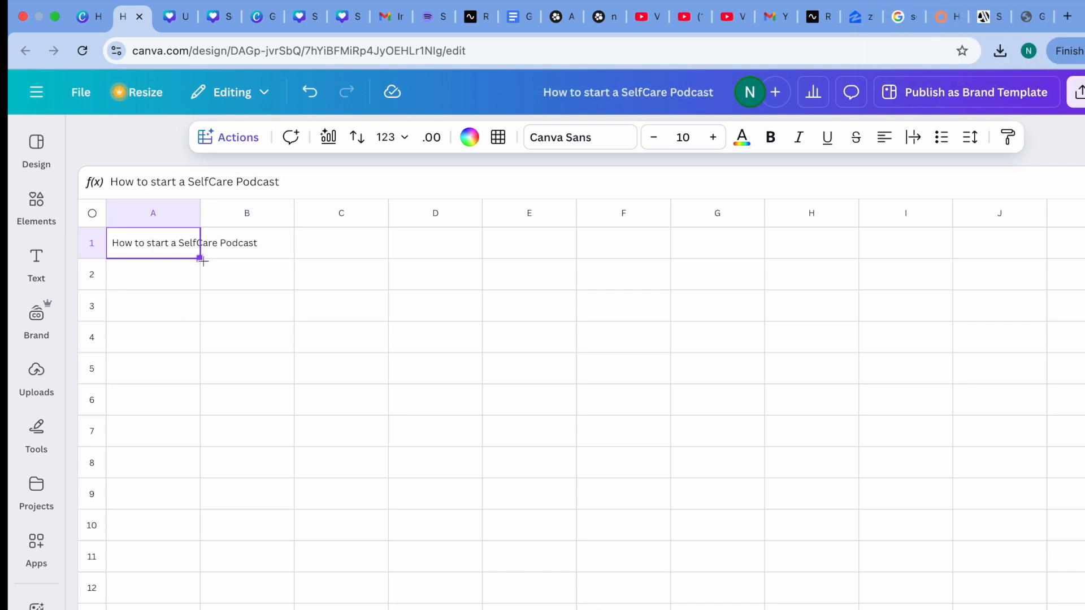
pyautogui.moveTo(196, 257); pyautogui.dragTo(347, 260)
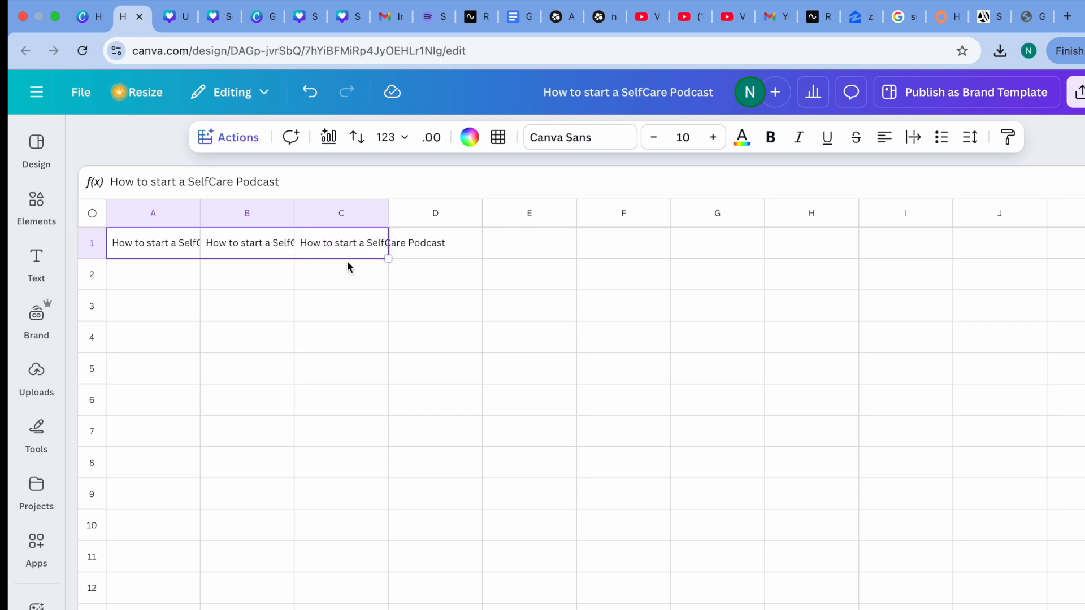
pyautogui.click(447, 253)
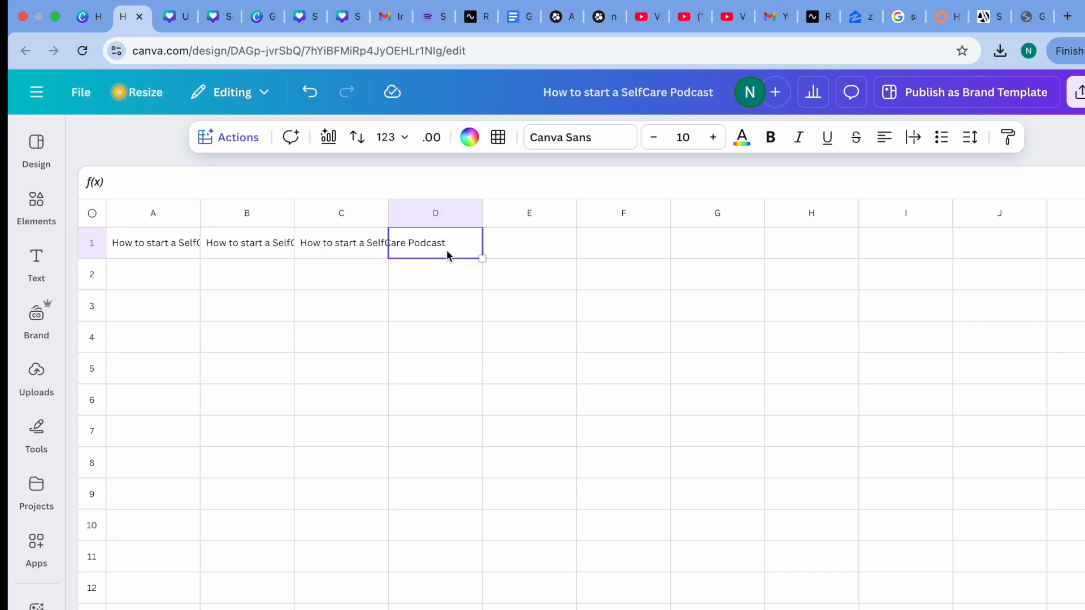
pyautogui.click(347, 246)
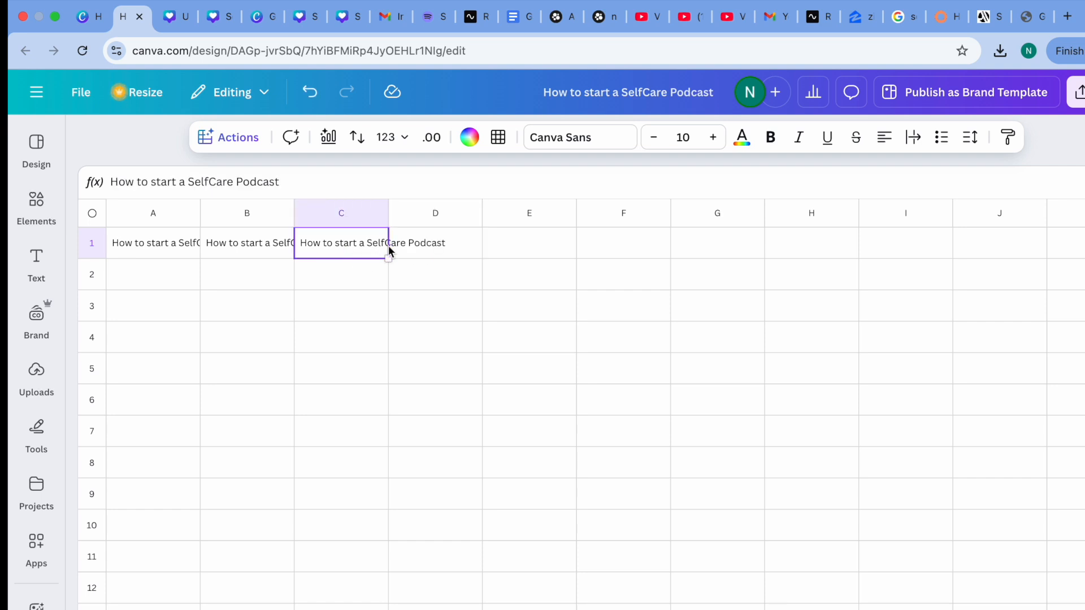
pyautogui.moveTo(393, 256); pyautogui.dragTo(459, 250)
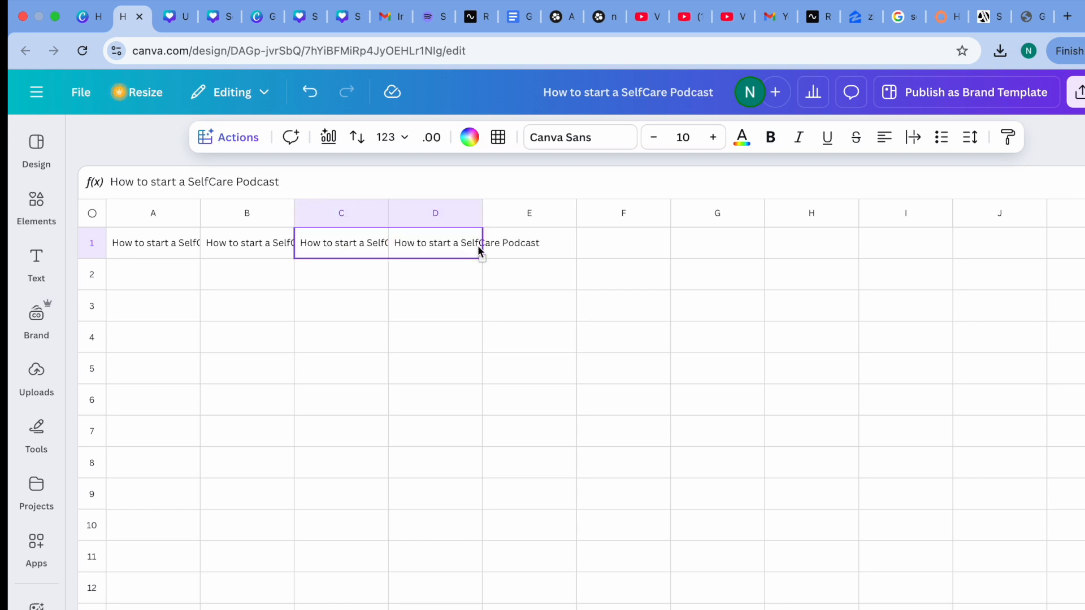
# Clear the duplicated titles from cells D1, C1 and B1, keeping only the one in A1.
pyautogui.click(371, 249)
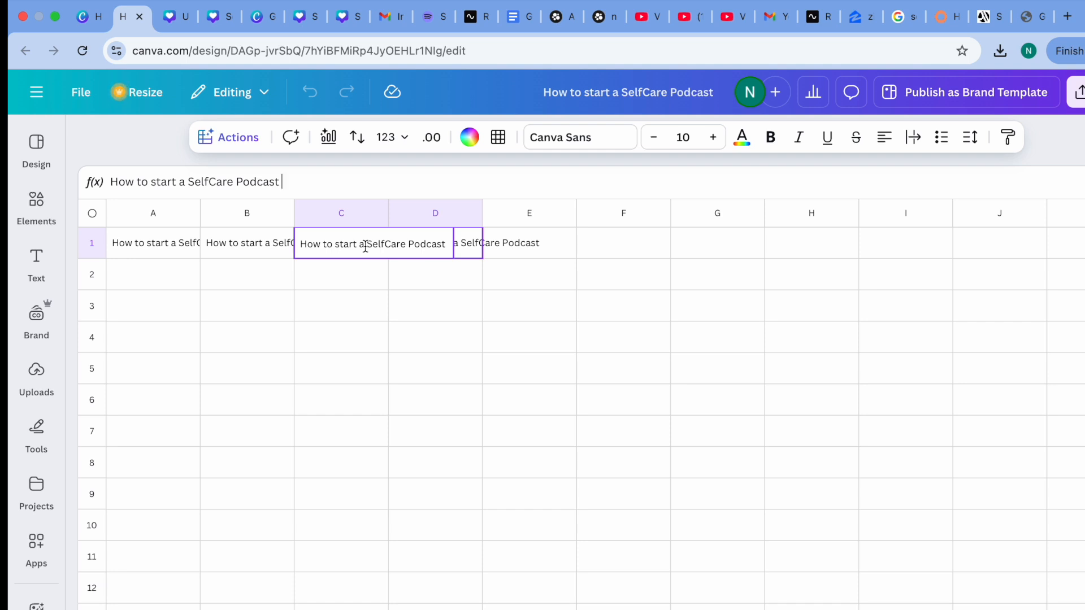
pyautogui.click(513, 247)
pyautogui.click(526, 248)
pyautogui.doubleClick(472, 248)
pyautogui.doubleClick(471, 244)
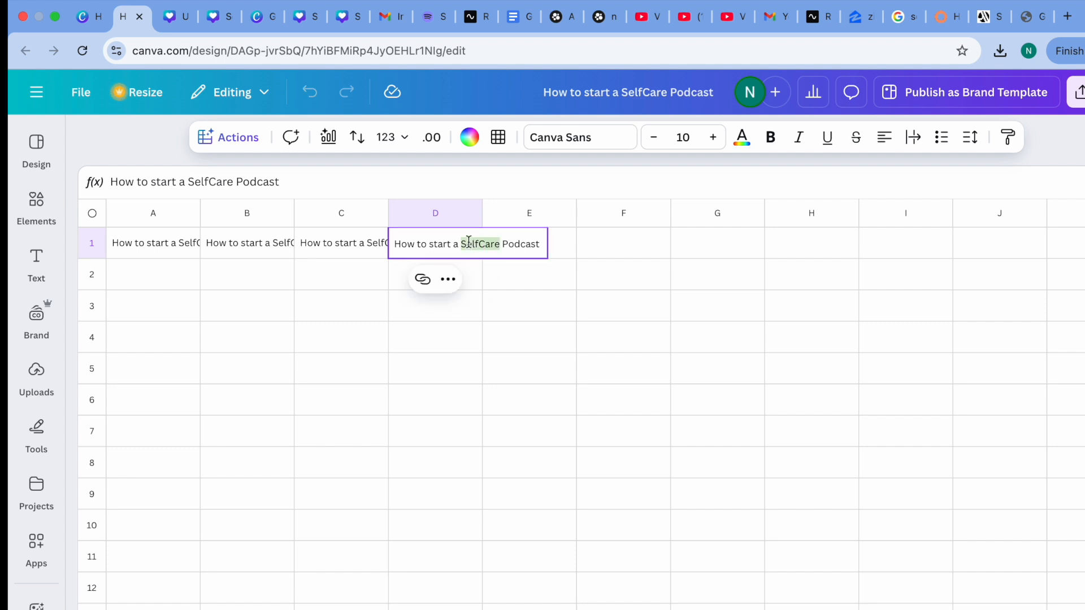
pyautogui.press('BackSpace')
pyautogui.press('BackSpace')
pyautogui.press('BackSpace')
pyautogui.press('BackSpace')
pyautogui.moveTo(494, 247); pyautogui.dragTo(395, 250)
pyautogui.press('BackSpace')
pyautogui.tripleClick(364, 244)
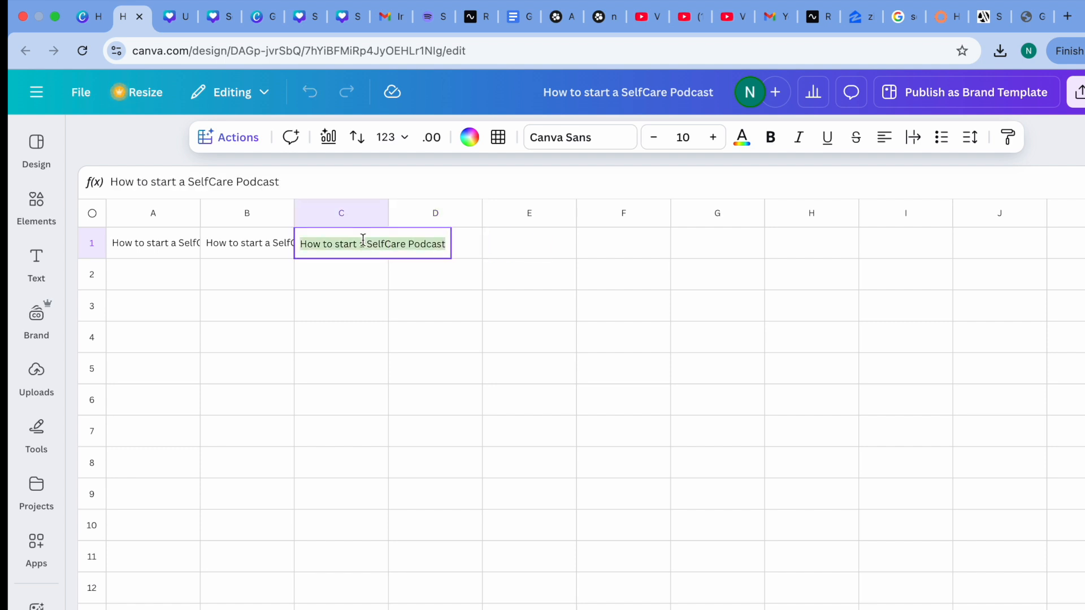
pyautogui.press('BackSpace')
pyautogui.click(270, 253)
pyautogui.doubleClick(269, 248)
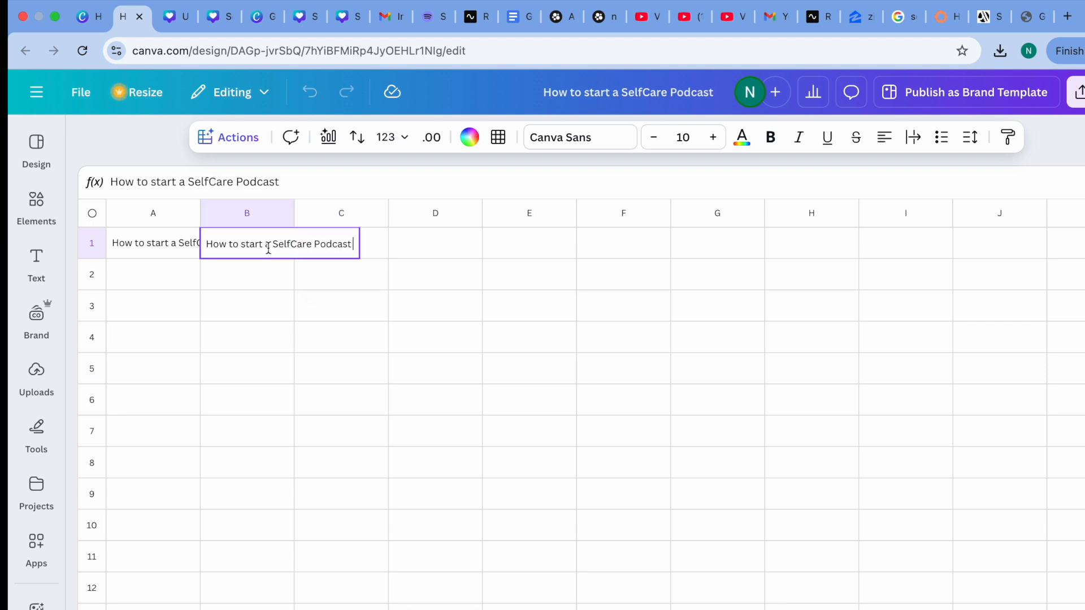
pyautogui.tripleClick(267, 244)
pyautogui.press('BackSpace')
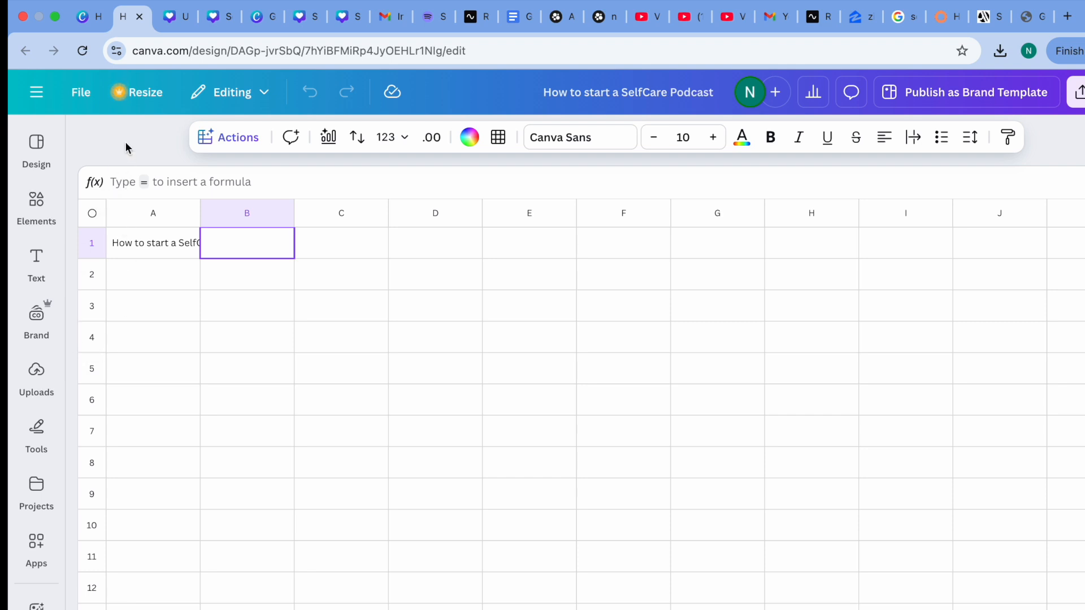
pyautogui.click(172, 246)
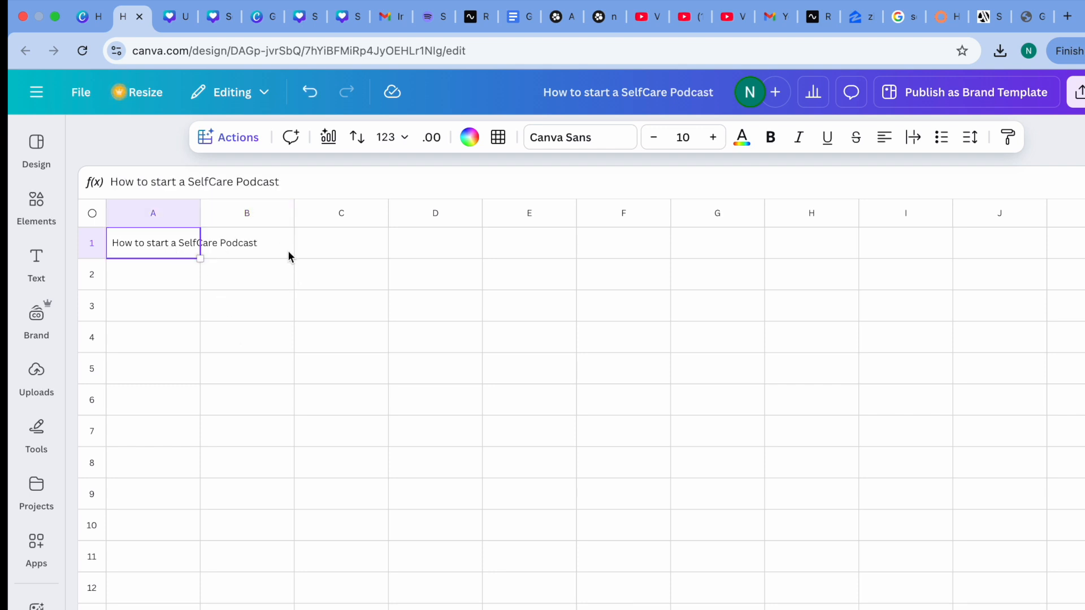
pyautogui.click(284, 183)
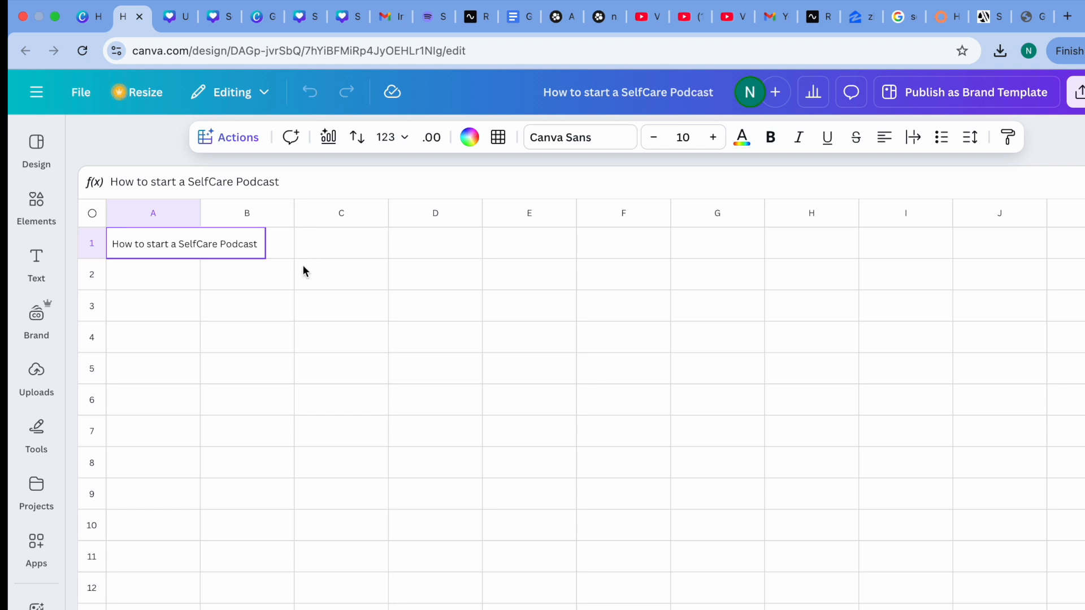
# Enter "How Many Sales Did You Get Per day" in cell A2.
pyautogui.click(166, 271)
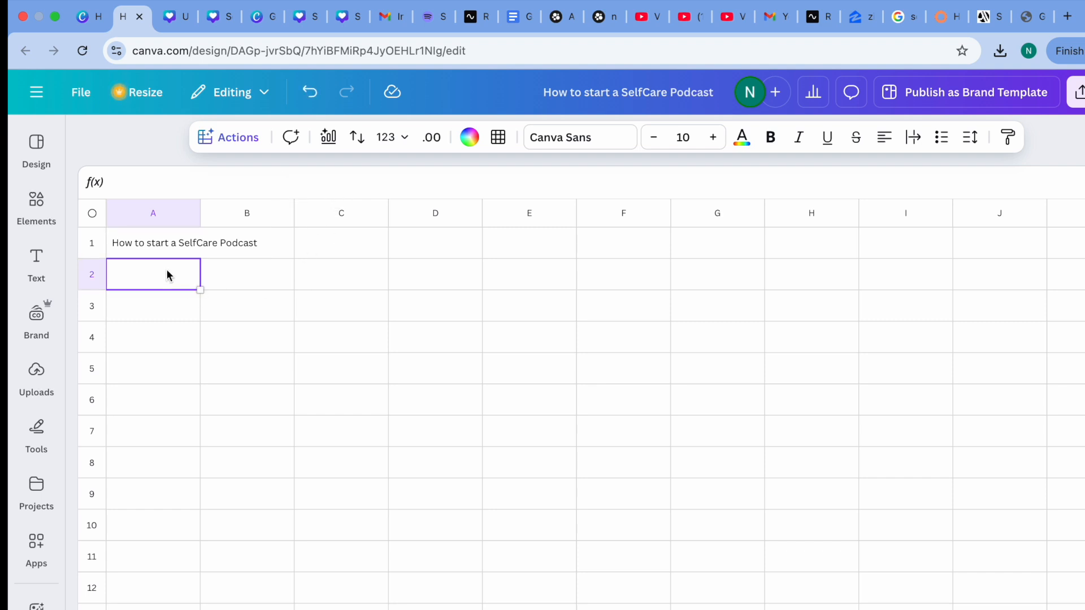
pyautogui.write('S')
pyautogui.press('BackSpace')
pyautogui.write('How Many Sa')
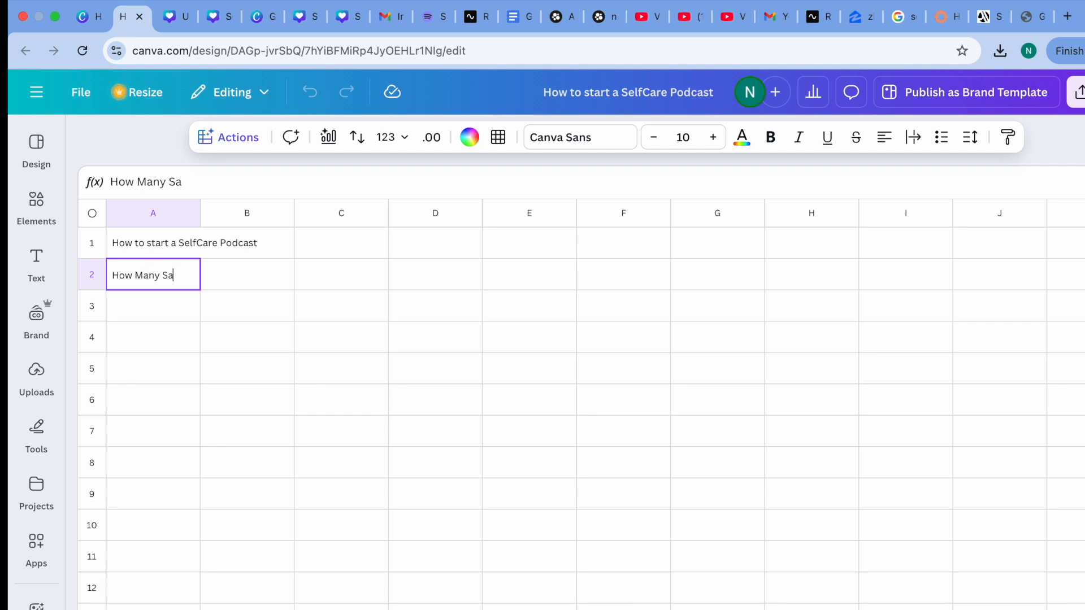
pyautogui.write('les Did Y')
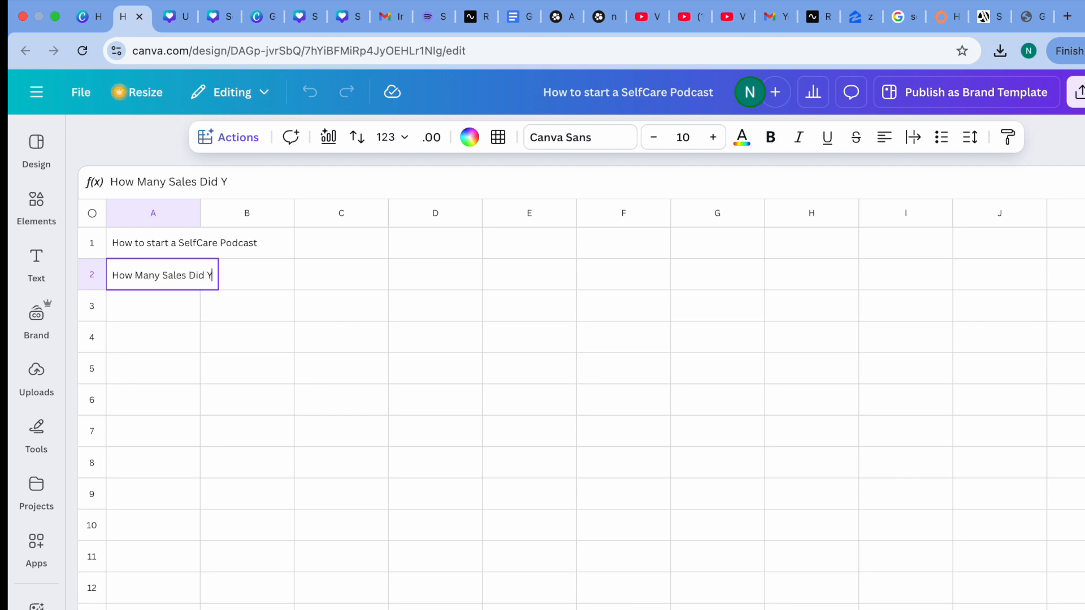
pyautogui.write('ou Get P')
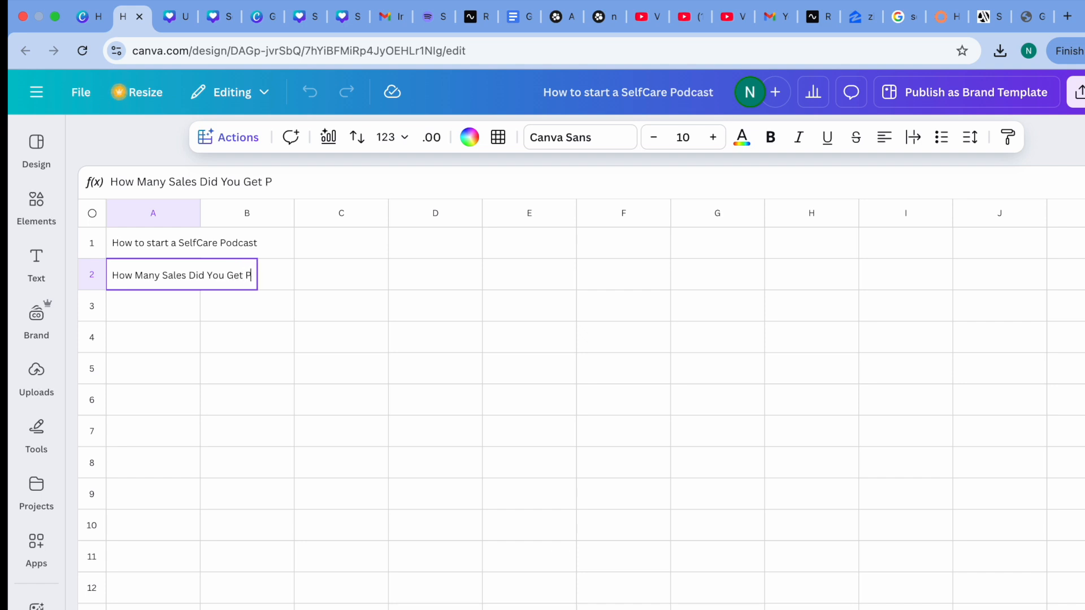
pyautogui.write('er day')
pyautogui.press('Return')
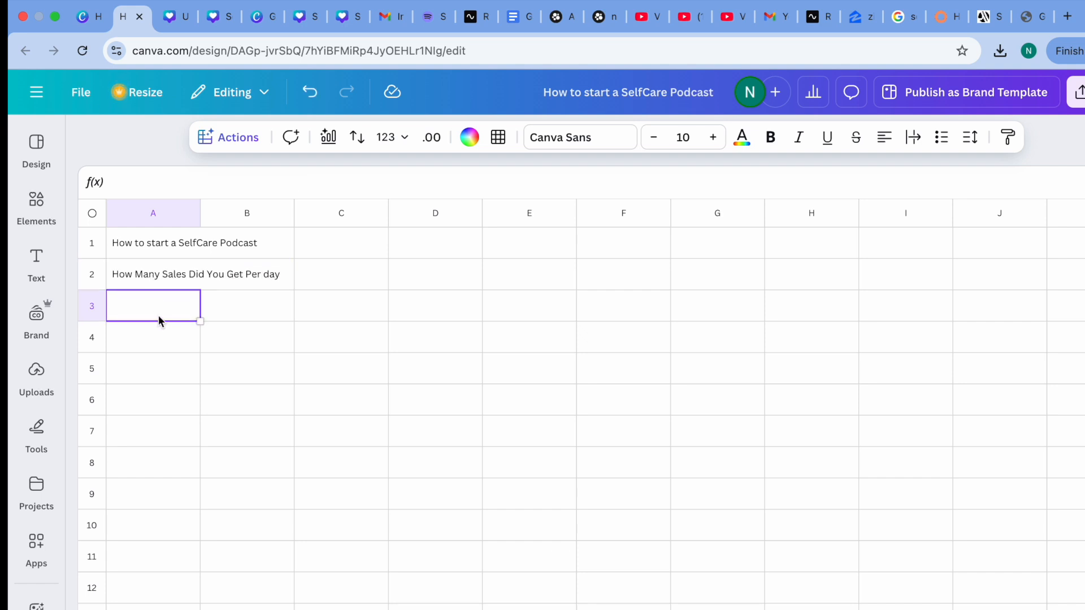
# Enter "Email Sub # Account" in cell A3 and "Free Lead Magnet" in cell A4.
pyautogui.write('Emau')
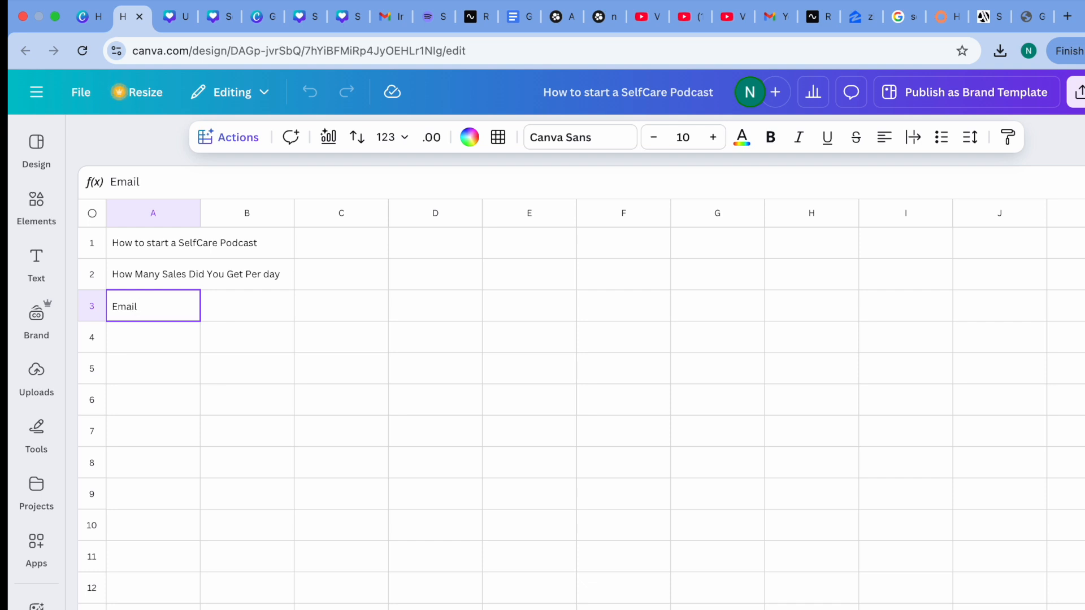
pyautogui.write('ub # Account')
pyautogui.press('Return')
pyautogui.write('Free Lead Magnet')
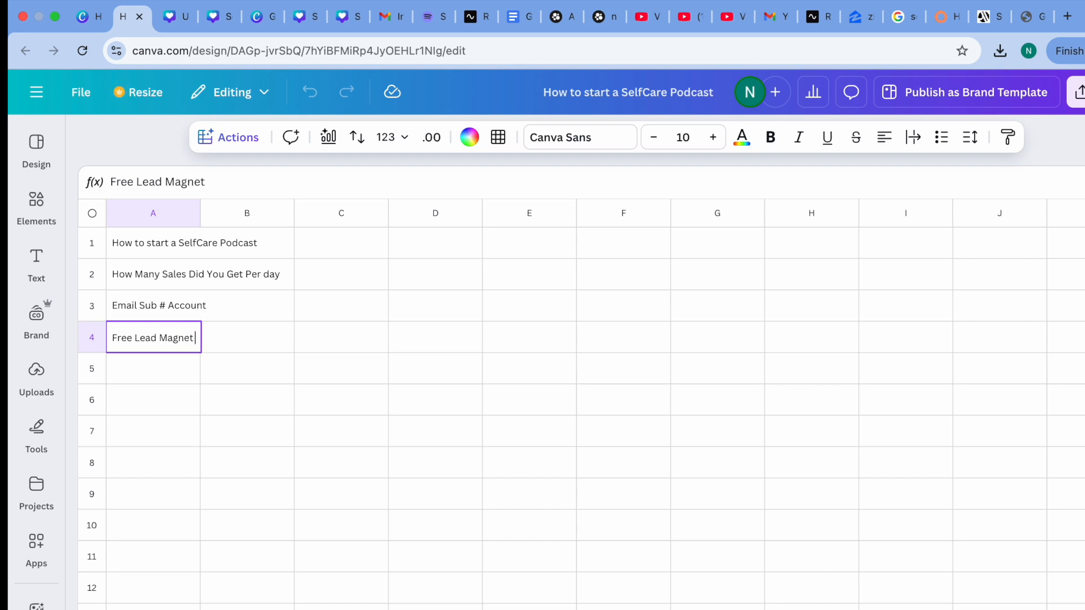
pyautogui.press('Return')
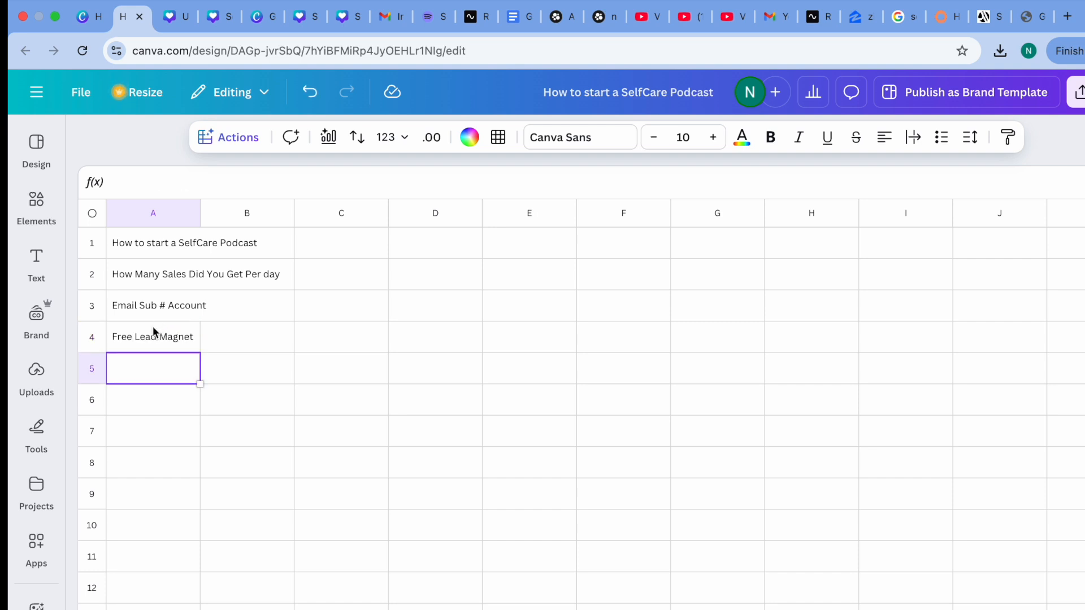
pyautogui.click(324, 241)
pyautogui.click(334, 275)
pyautogui.click(331, 313)
pyautogui.click(325, 349)
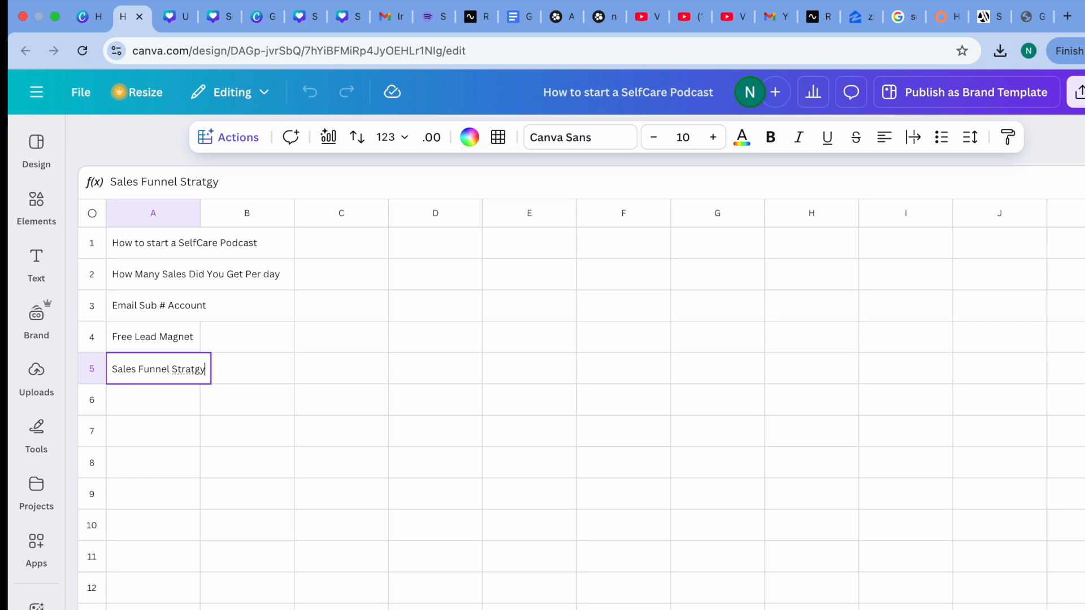
# Enter "Sales Funnel Strategy" as the label in cell A5, correcting the spelling of the last word.
pyautogui.press('BackSpace')
pyautogui.press('BackSpace')
pyautogui.write('egy')
pyautogui.click(234, 183)
pyautogui.press('BackSpace')
pyautogui.press('BackSpace')
pyautogui.press('BackSpace')
pyautogui.write('egy')
pyautogui.press('BackSpace')
pyautogui.press('BackSpace')
pyautogui.press('BackSpace')
pyautogui.press('BackSpace')
pyautogui.write('tgy')
pyautogui.press('BackSpace')
pyautogui.press('BackSpace')
pyautogui.press('BackSpace')
pyautogui.write('e')
pyautogui.press('BackSpace')
pyautogui.press('BackSpace')
pyautogui.press('BackSpace')
pyautogui.write('rategy')
# Return to the Canva home page and create a new blank Doc.
pyautogui.click(86, 24)
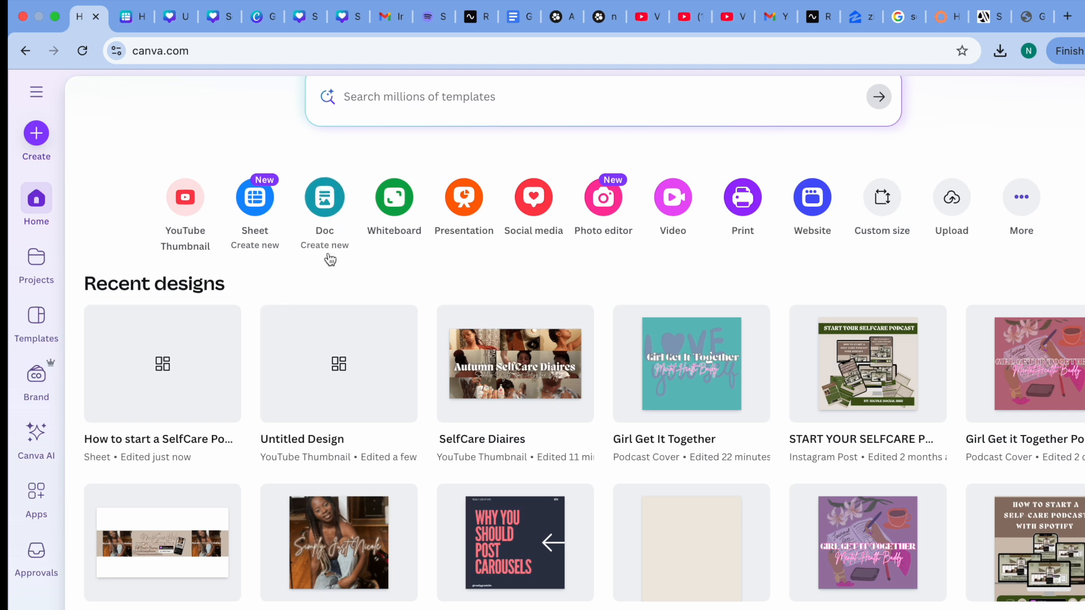
pyautogui.click(325, 195)
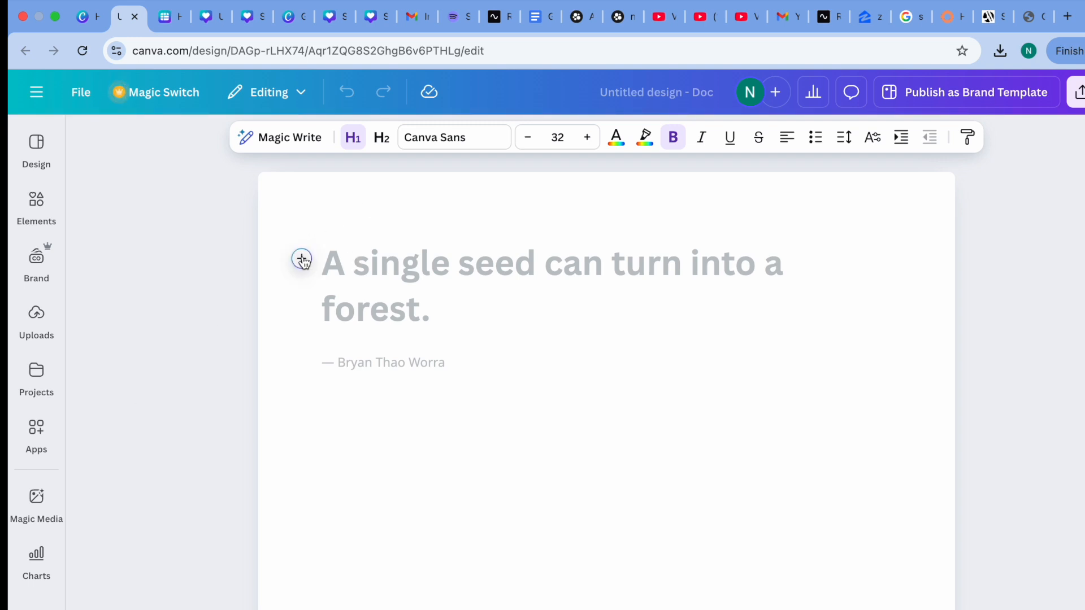
# Search the Doc's insert options for "SelfCare Podcast Script" graphics, leaving the page without any inserted element.
pyautogui.click(300, 257)
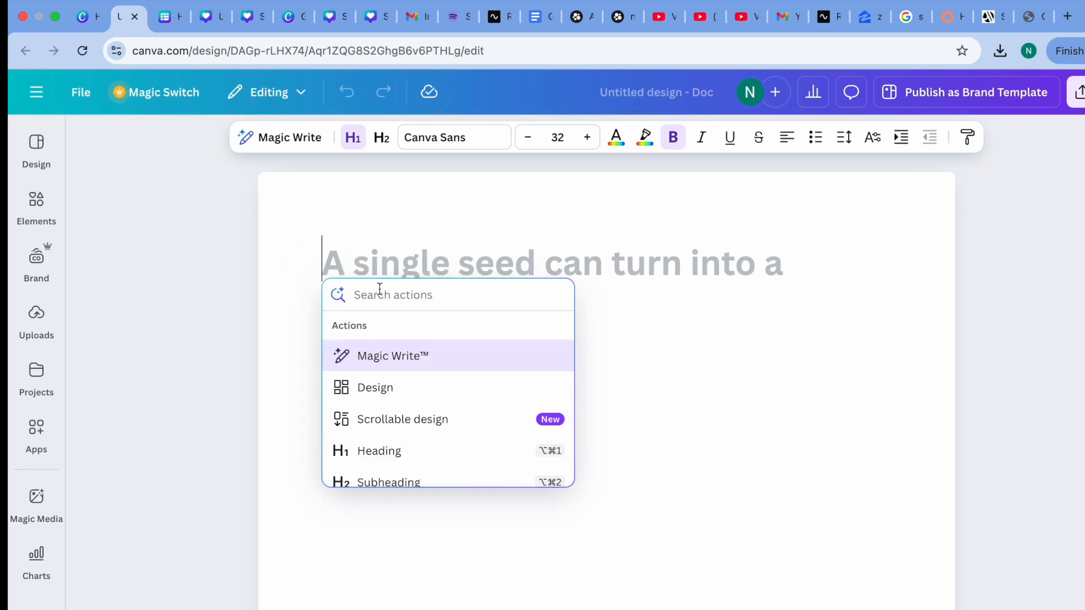
pyautogui.write('Pods')
pyautogui.press('BackSpace')
pyautogui.press('BackSpace')
pyautogui.press('BackSpace')
pyautogui.press('BackSpace')
pyautogui.write('Self')
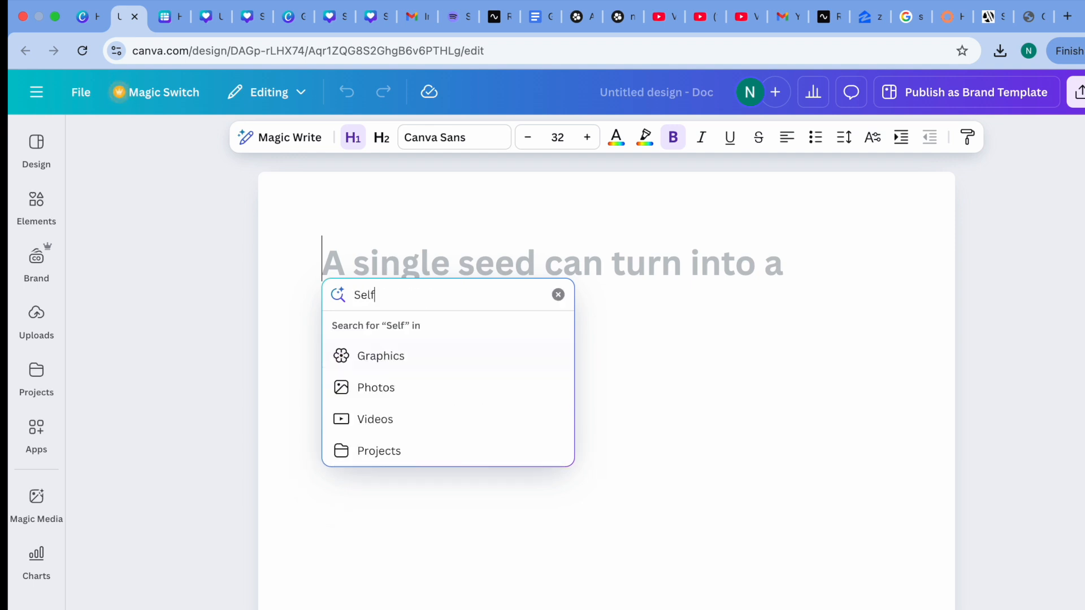
pyautogui.write('Care Podca')
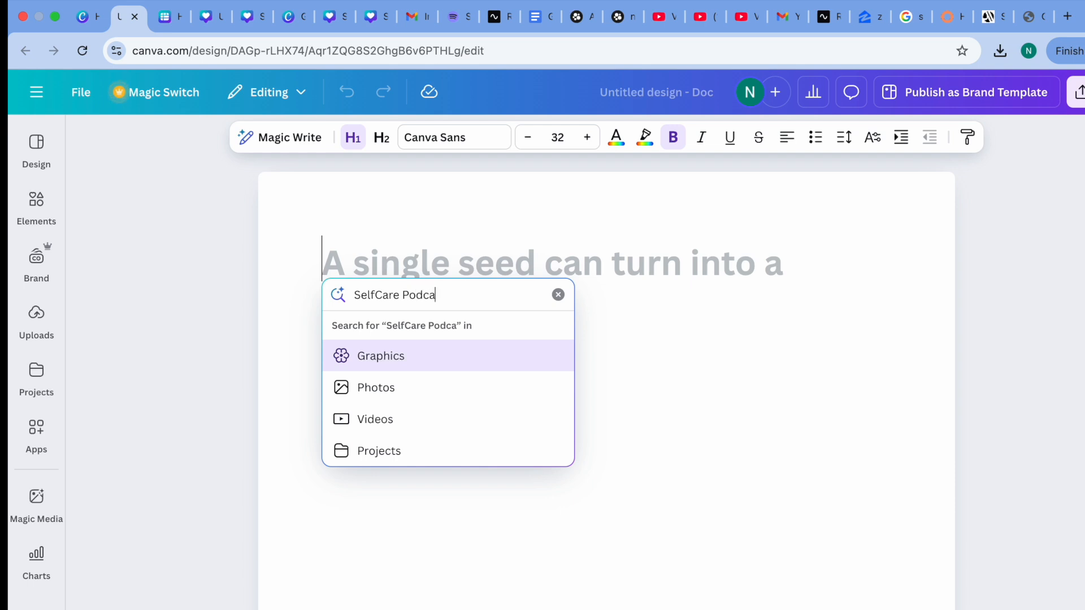
pyautogui.write('st Script')
pyautogui.press('Return')
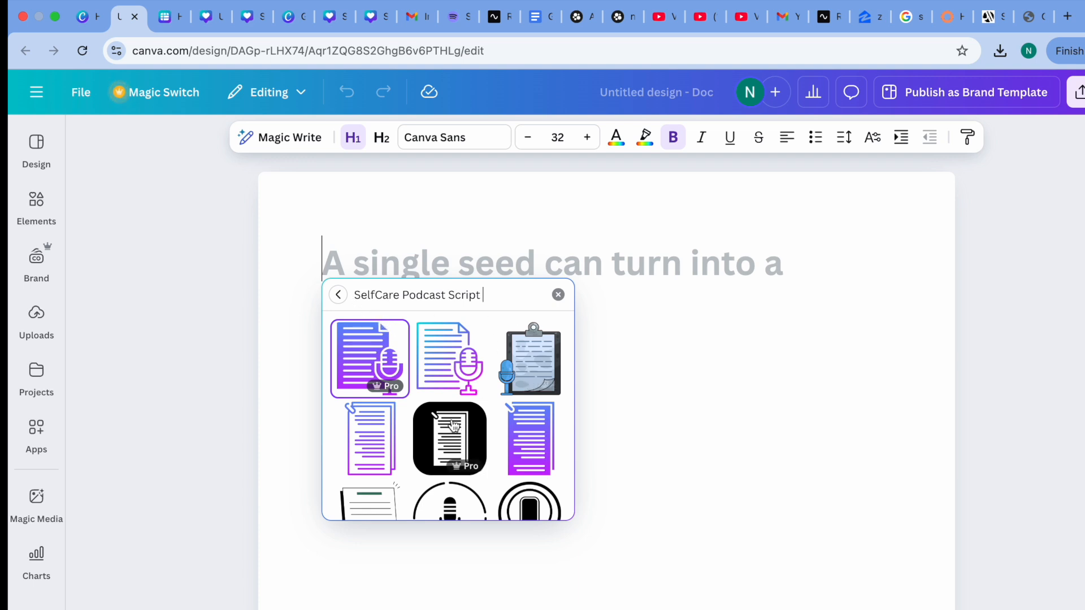
pyautogui.click(558, 294)
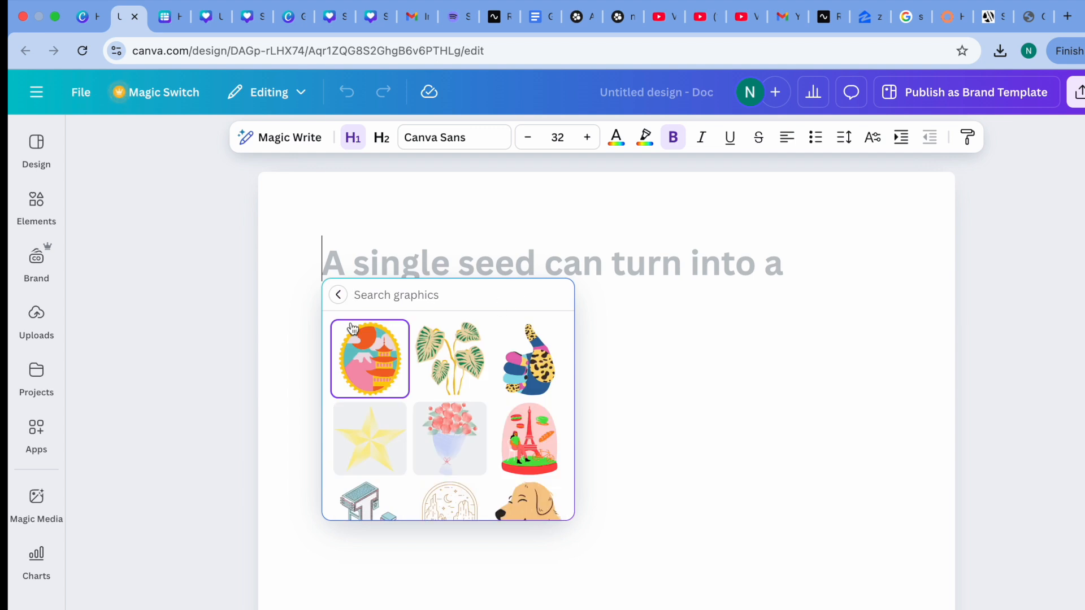
pyautogui.click(340, 298)
pyautogui.click(288, 303)
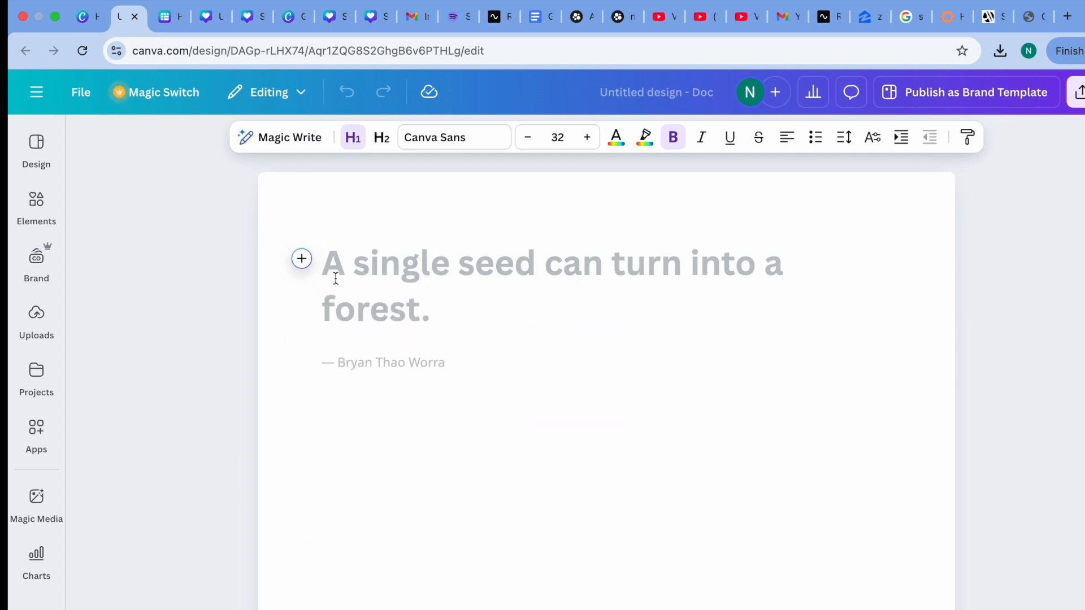
# Write "Podcast Script" as the heading of the blank Doc.
pyautogui.moveTo(301, 261)
pyautogui.click(300, 260)
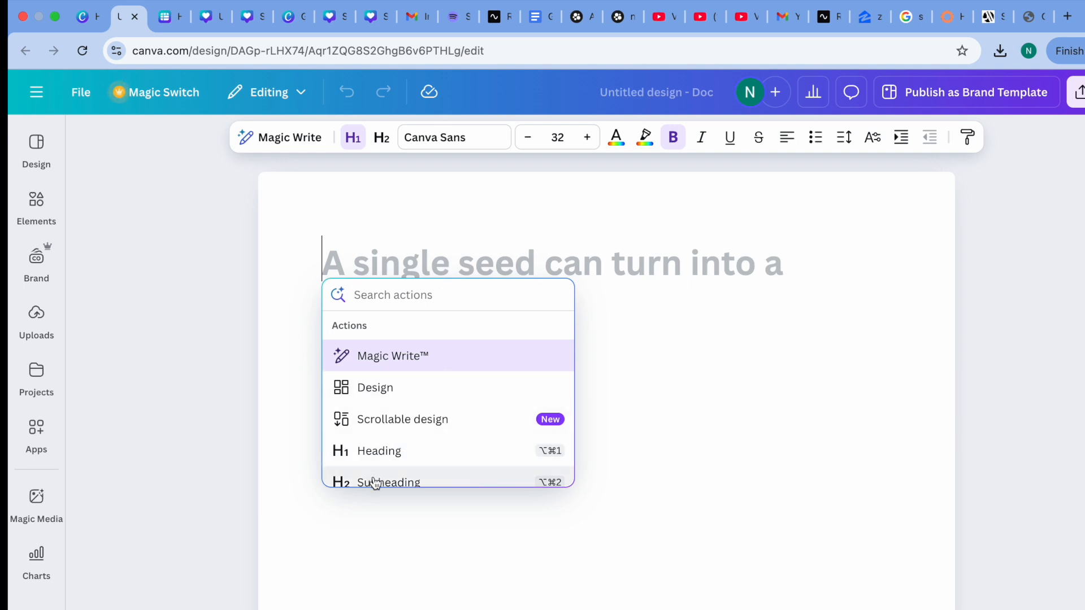
pyautogui.click(412, 590)
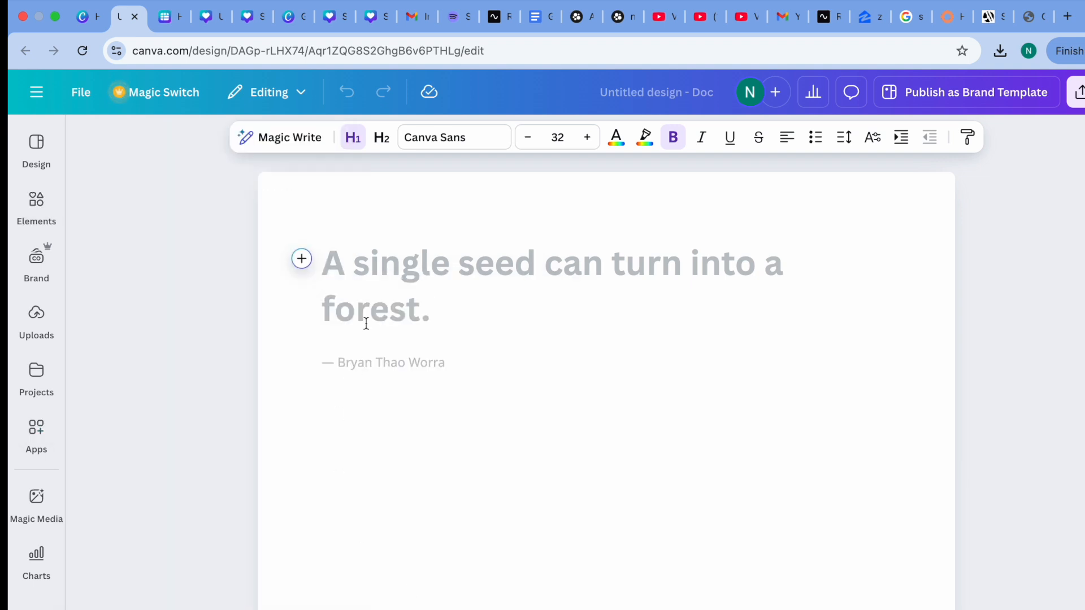
pyautogui.write('Pod')
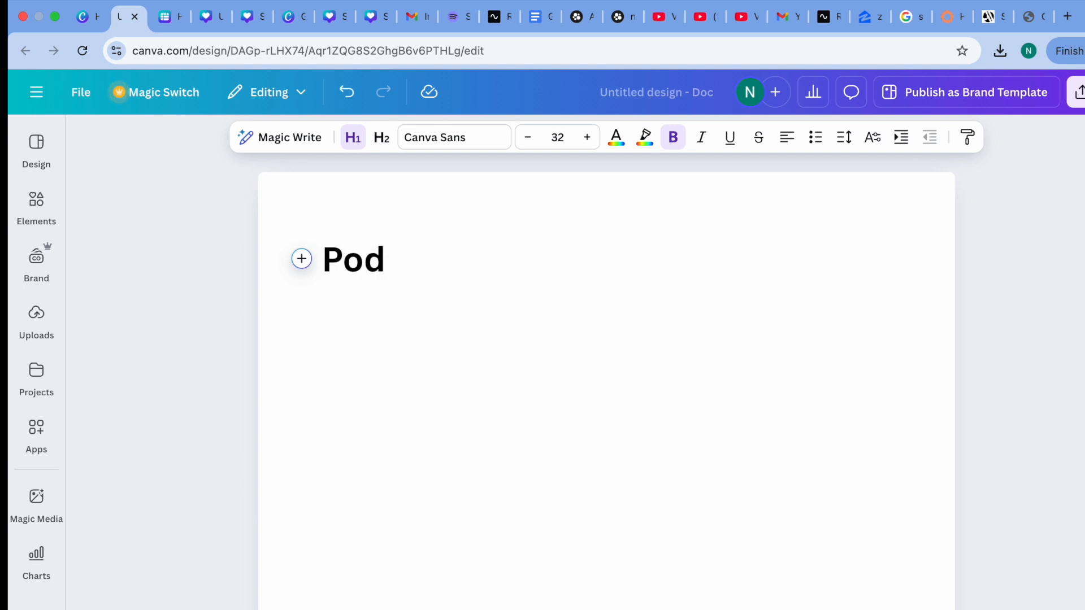
pyautogui.write('cast Script')
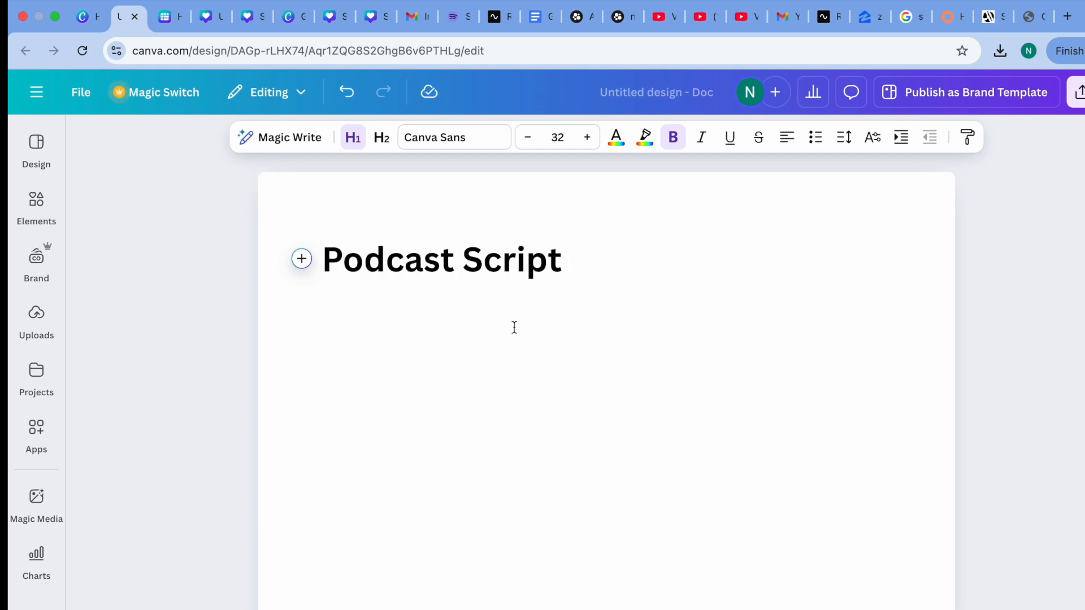
# Switch to Google Docs, look through the "Podcast Live & Video Podcast Topics" document, and return to the Canva Doc.
pyautogui.click(537, 16)
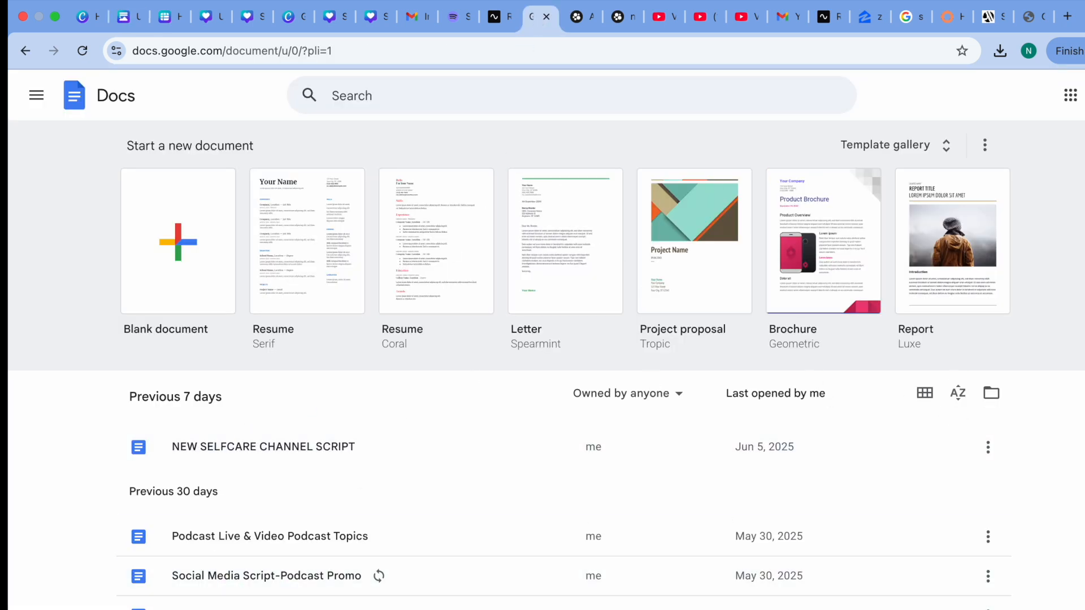
pyautogui.click(377, 545)
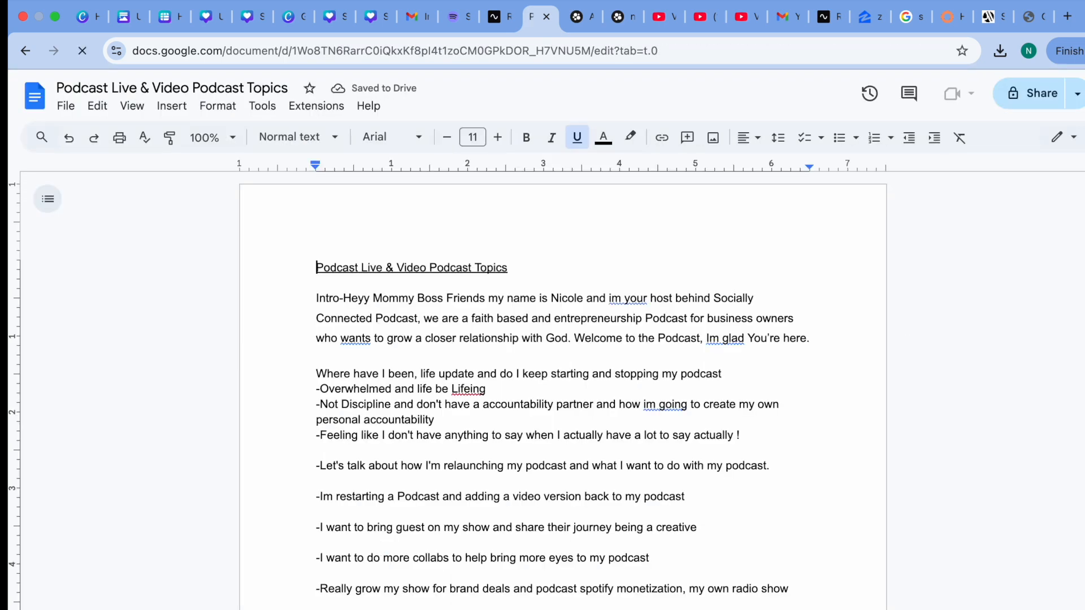
pyautogui.scroll(-9, 562, 390)
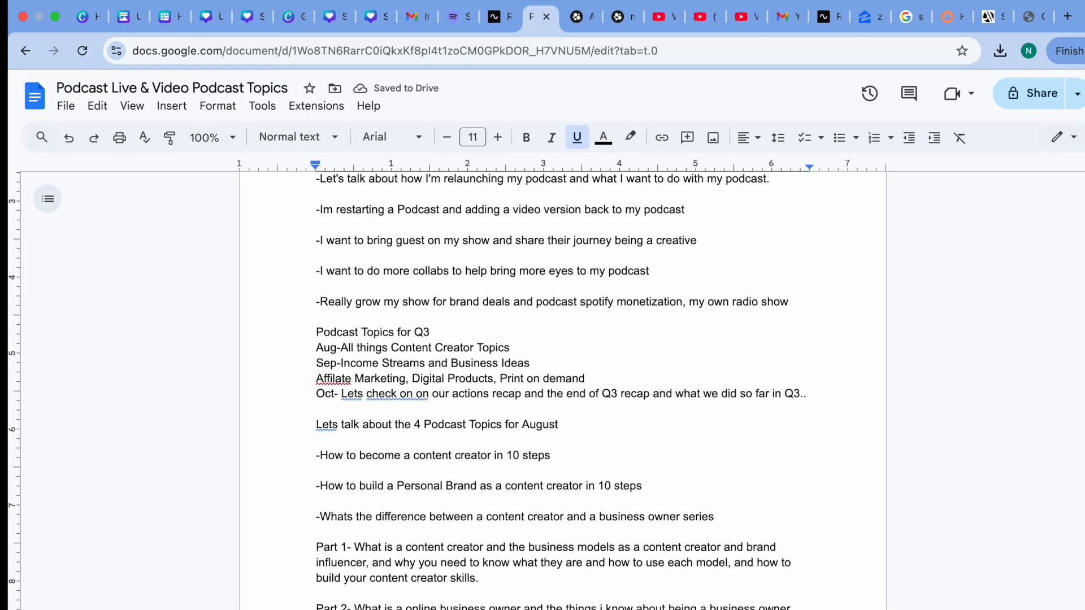
pyautogui.scroll(-5, 562, 390)
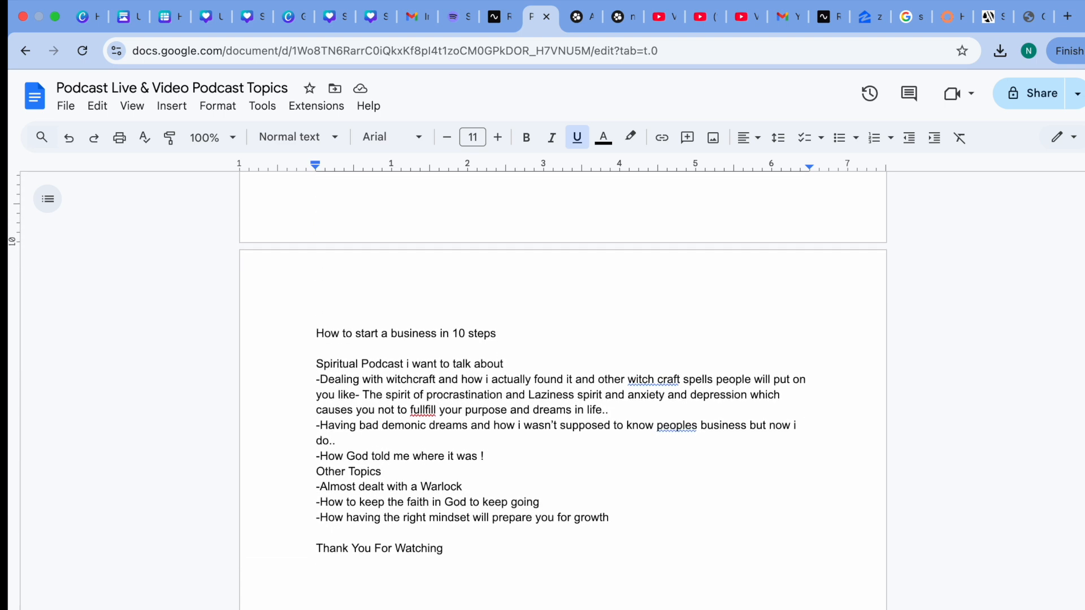
pyautogui.scroll(14, 562, 390)
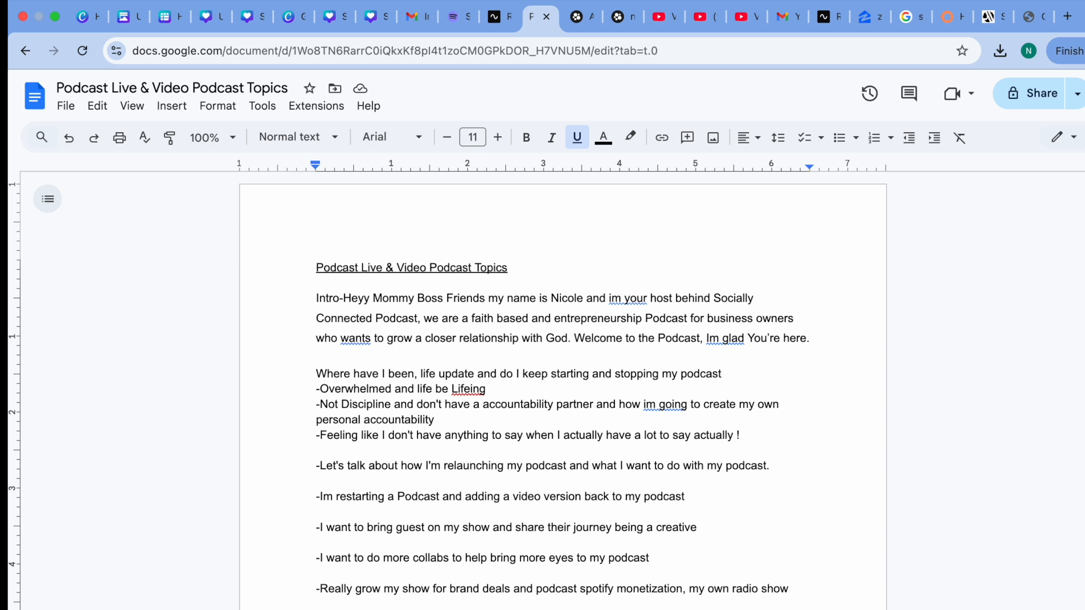
pyautogui.click(126, 16)
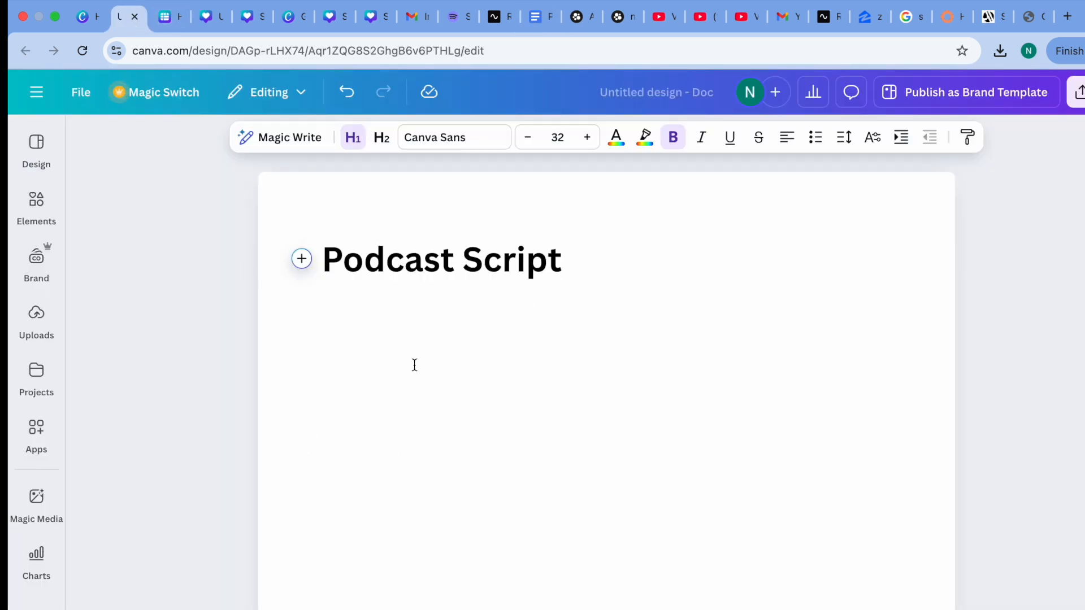
# Below the heading, write "Hey welcome to the Girl Get It Together Podcast on this Podcast we Share topics about".
pyautogui.press('Return')
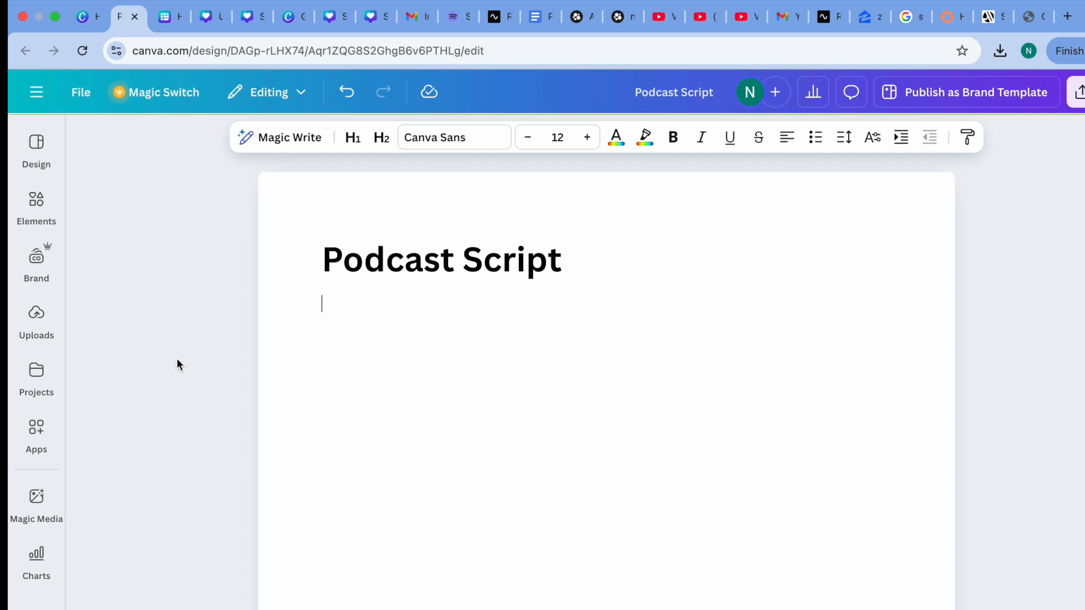
pyautogui.write('Hey welcome t')
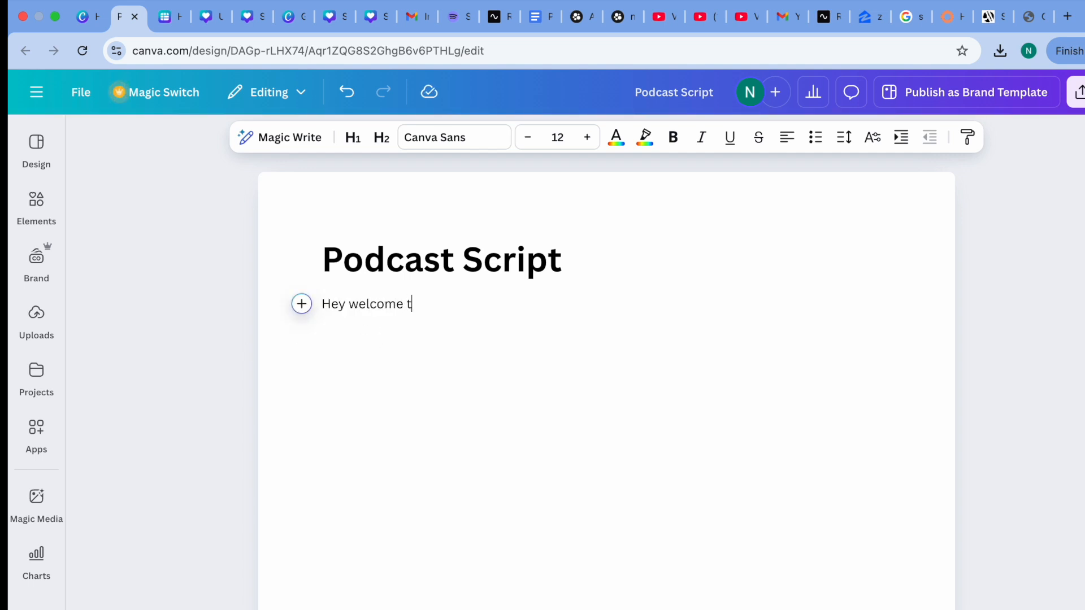
pyautogui.write('o the Girl Get It Toge')
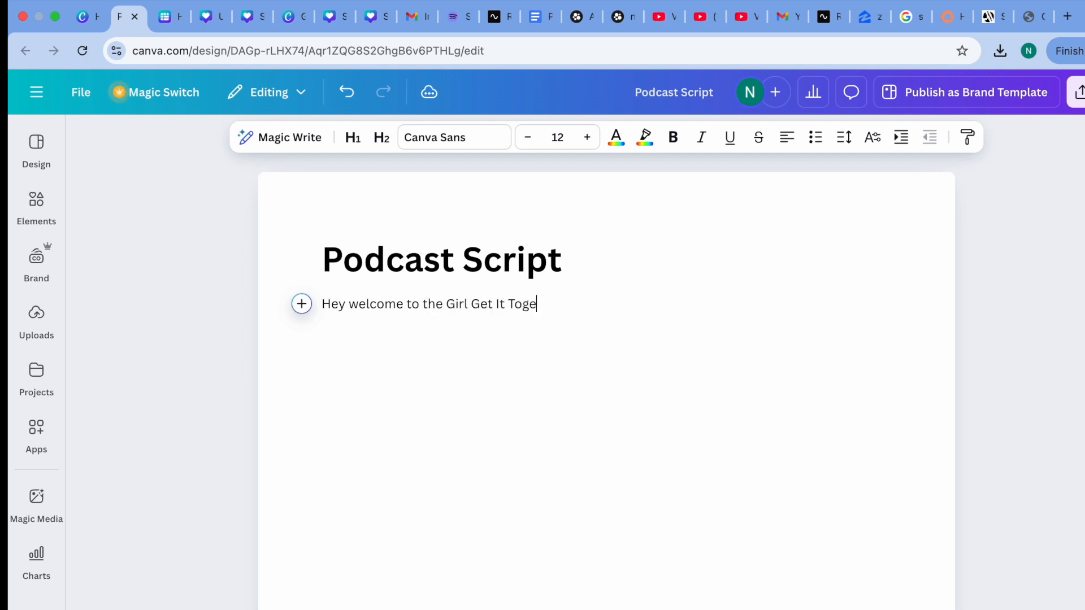
pyautogui.write('ther Podcast on this Podcast we Share topic')
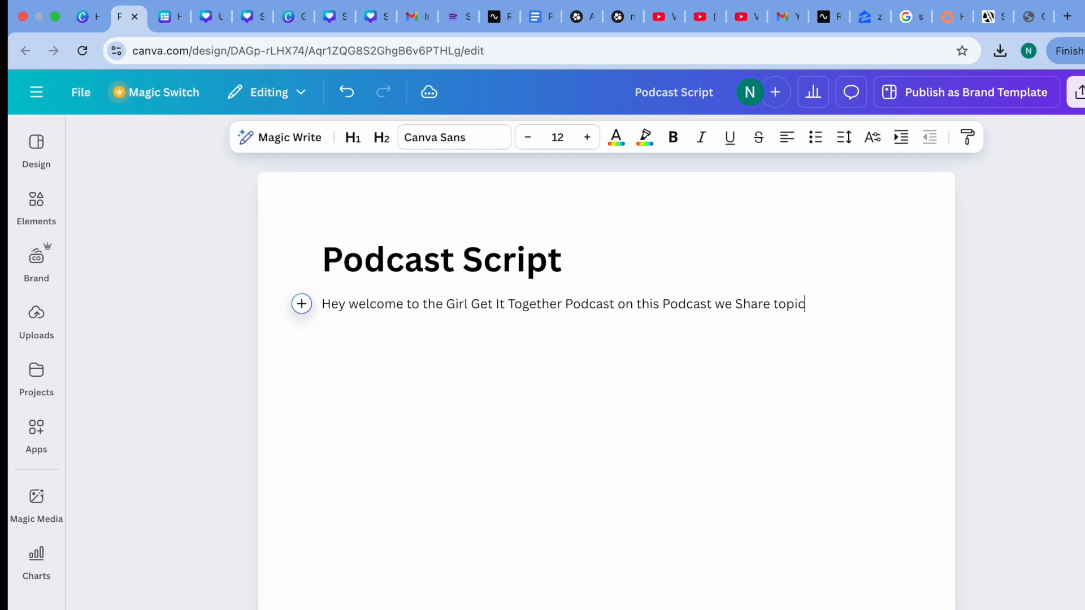
pyautogui.write('s about M')
pyautogui.press('BackSpace')
# List "-Mental Health" and "-SelfCare" on separate lines under the intro sentence.
pyautogui.press('Return')
pyautogui.write('-')
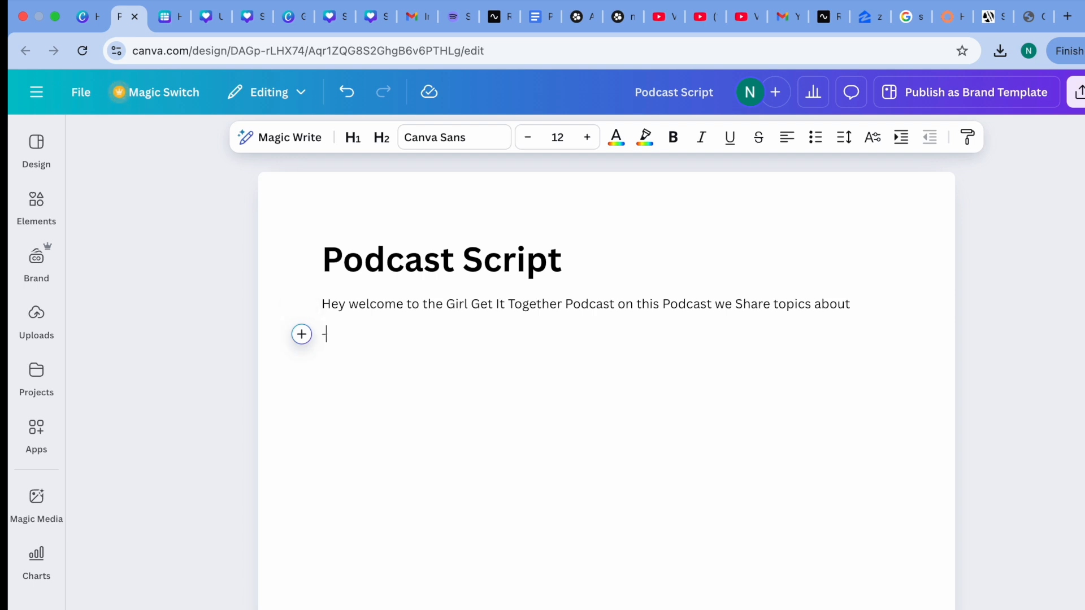
pyautogui.write('MentL')
pyautogui.press('BackSpace')
pyautogui.press('BackSpace')
pyautogui.write('Health ‘-S')
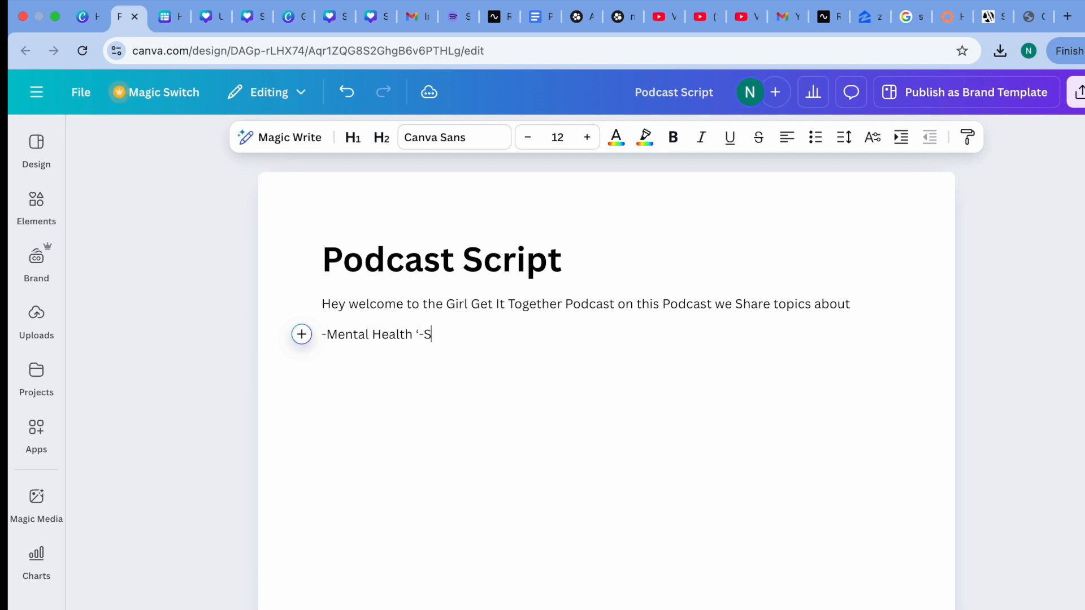
pyautogui.press('Return')
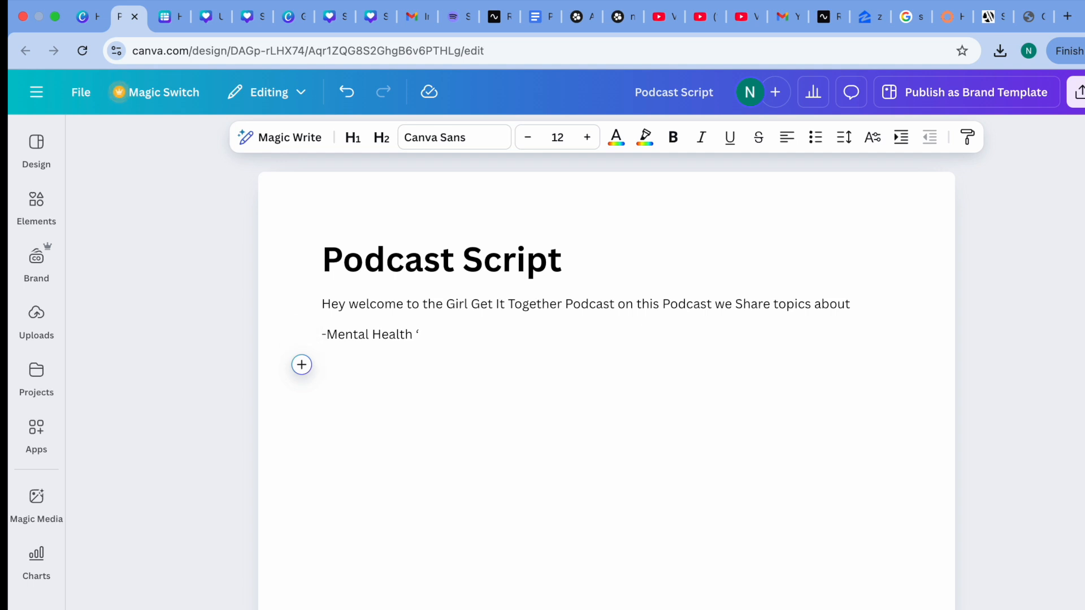
pyautogui.write('-Self')
pyautogui.write('Ca')
pyautogui.write('rte')
pyautogui.press('BackSpace')
pyautogui.press('BackSpace')
pyautogui.write('e')
# Continue the topic list with "-Business" and "-Lifestyle Topics" on separate lines.
pyautogui.press('Return')
pyautogui.write('-')
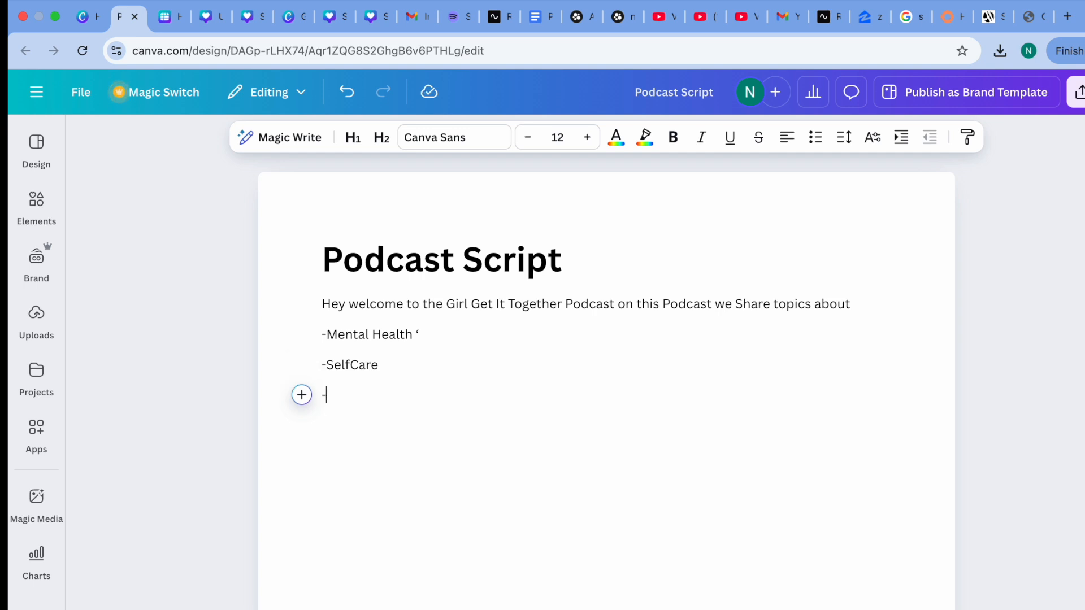
pyautogui.write('Business')
pyautogui.press('Return')
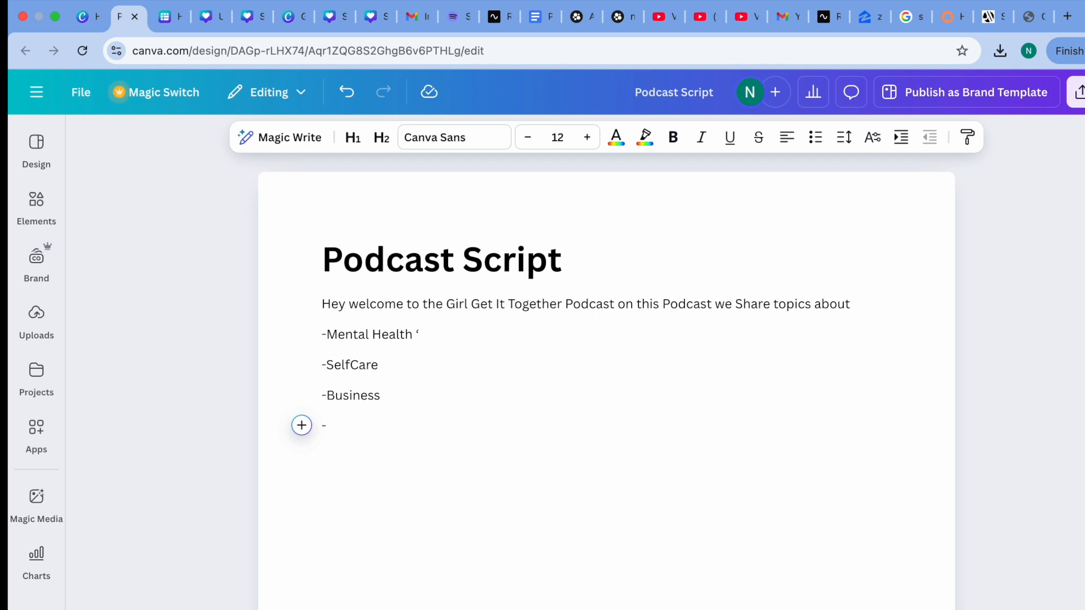
pyautogui.write('-Lifestyle Topics')
pyautogui.press('Return')
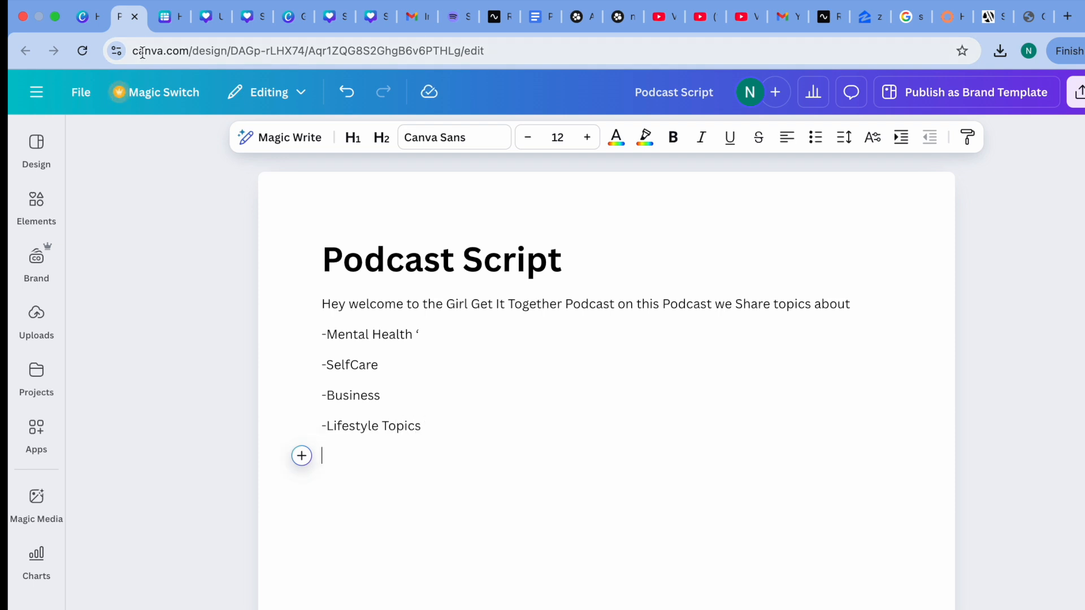
# Below the topics, write "How we can build a better life if we are in a good mental health space mentally.".
pyautogui.write('How we can build a better life')
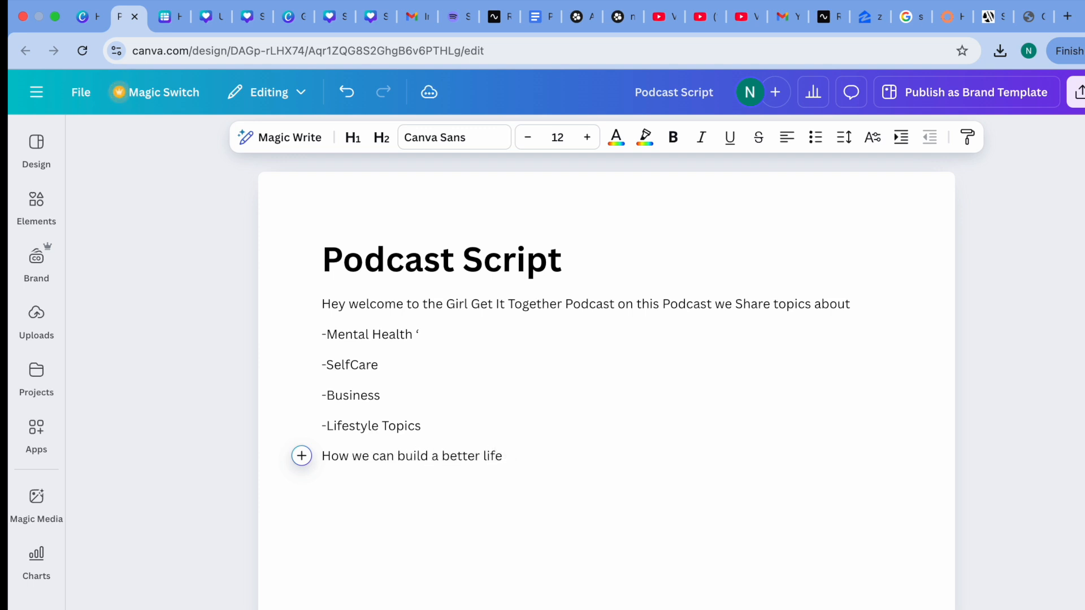
pyautogui.write(' if we havre in a good mental health space mentally')
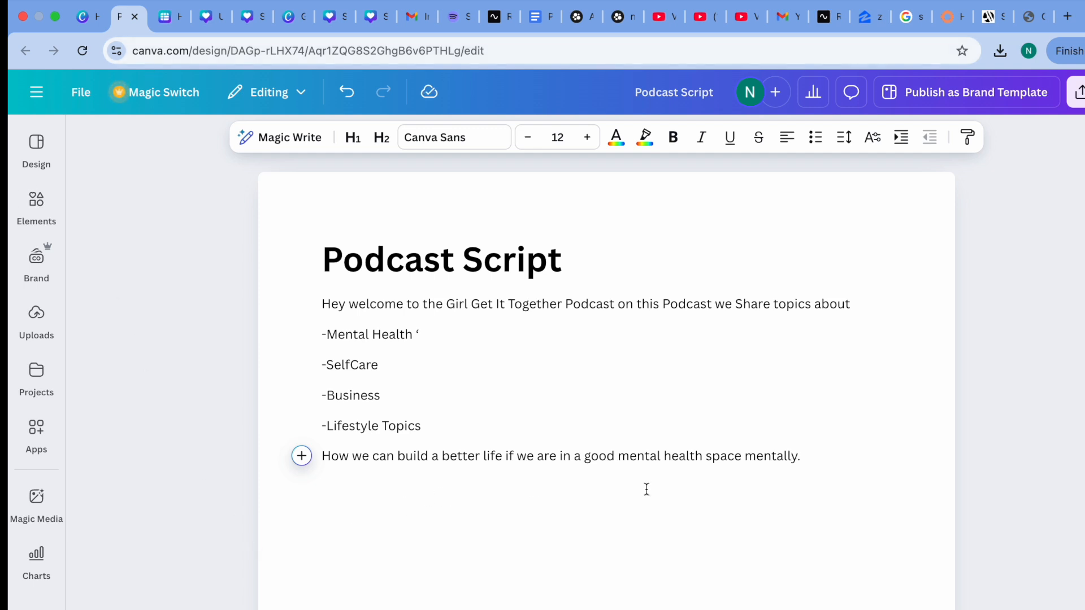
pyautogui.scroll(-2, 607, 368)
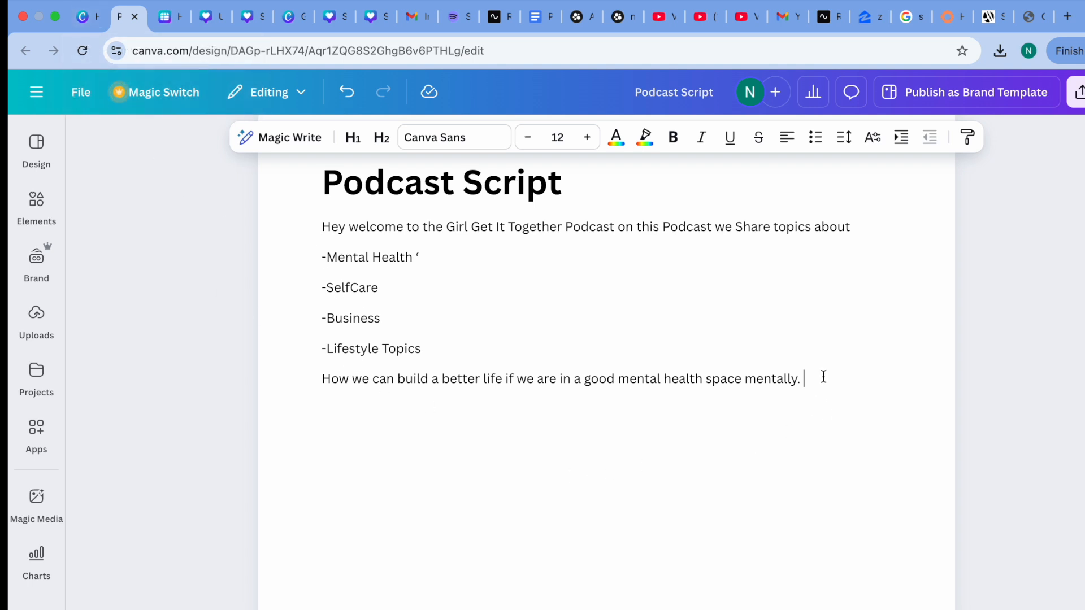
# Return to the Canva home page, create a new Whiteboard, and start its introductory tour.
pyautogui.click(84, 18)
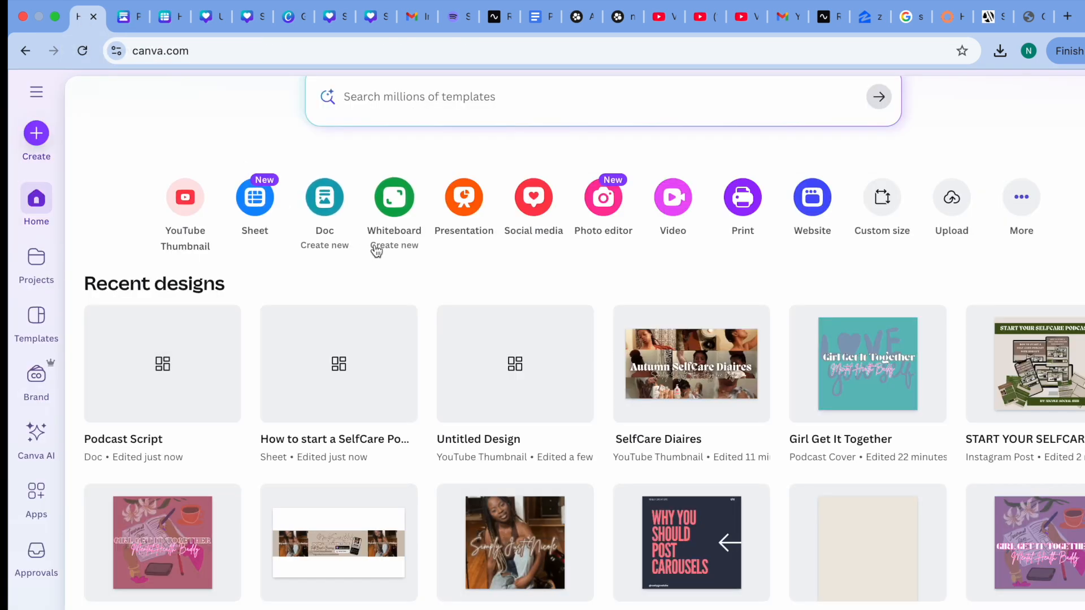
pyautogui.click(399, 198)
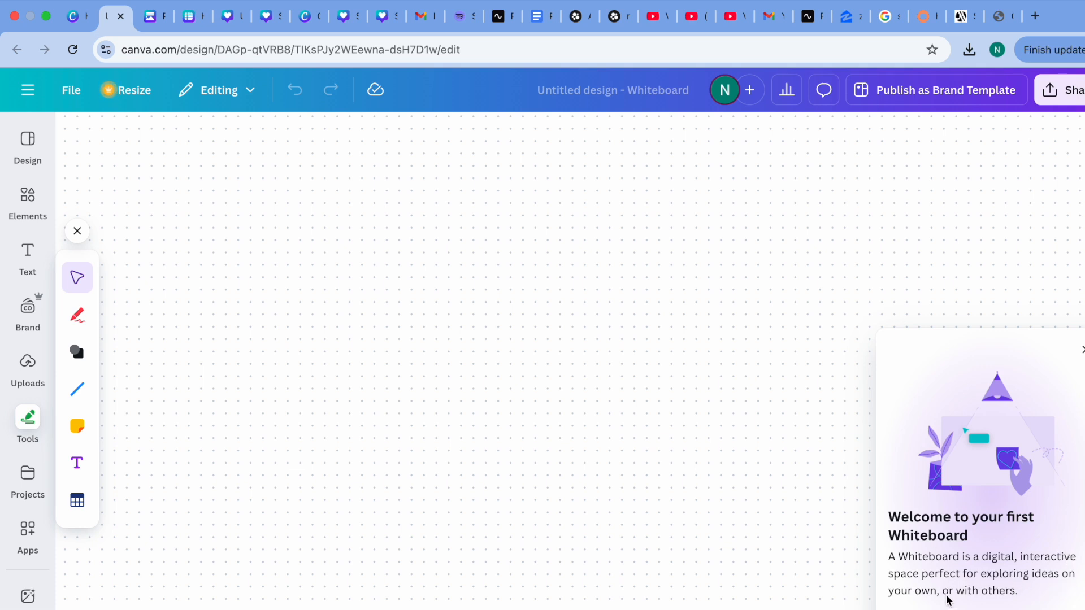
pyautogui.click(1052, 609)
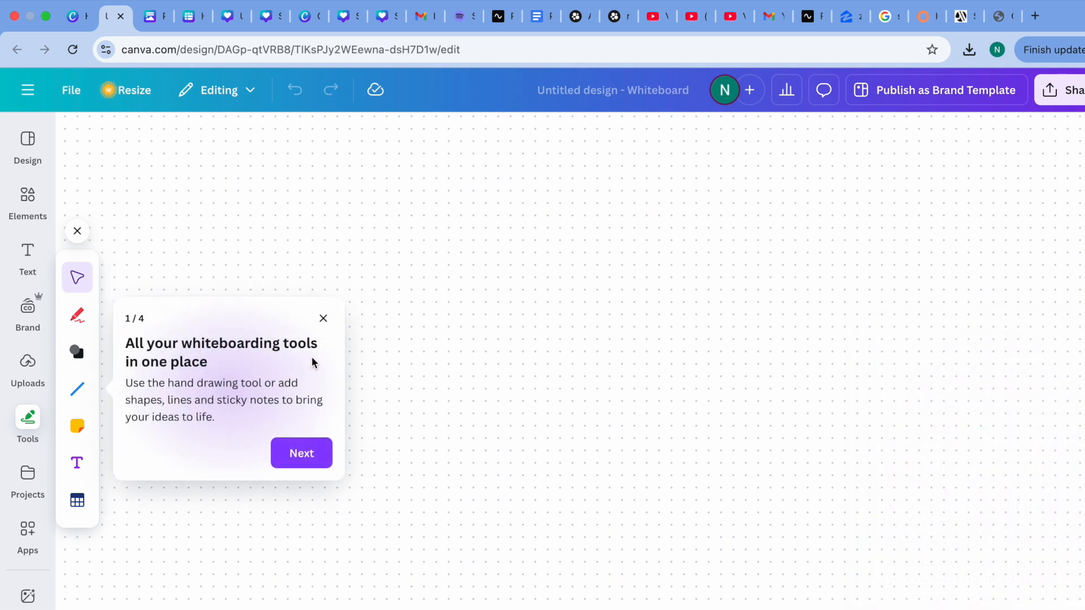
# Go through the remaining pages of the whiteboard introductory tour and finish it.
pyautogui.click(291, 454)
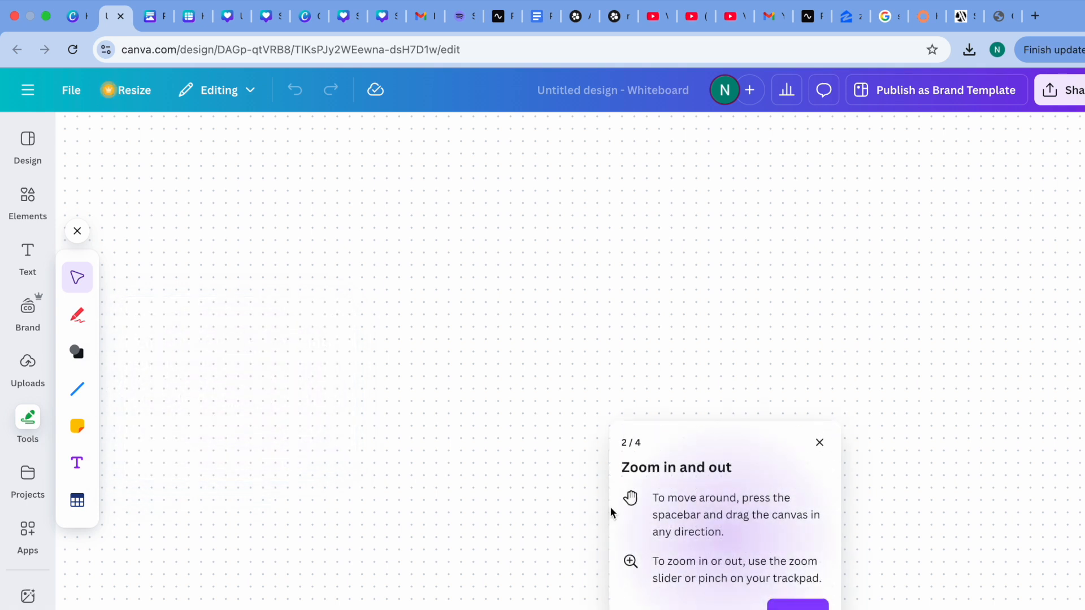
pyautogui.click(787, 605)
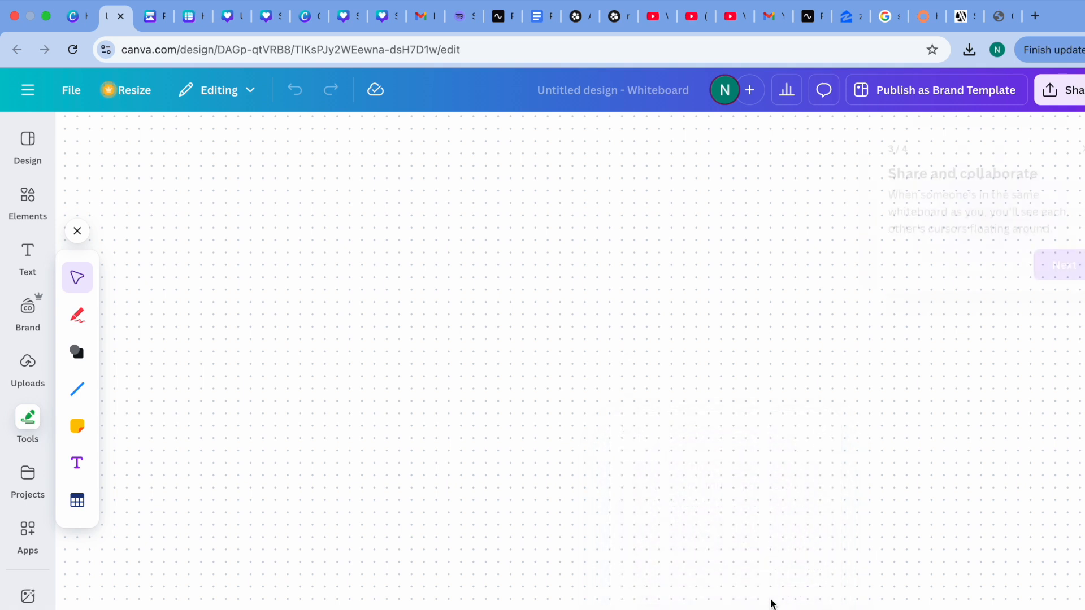
pyautogui.click(1060, 257)
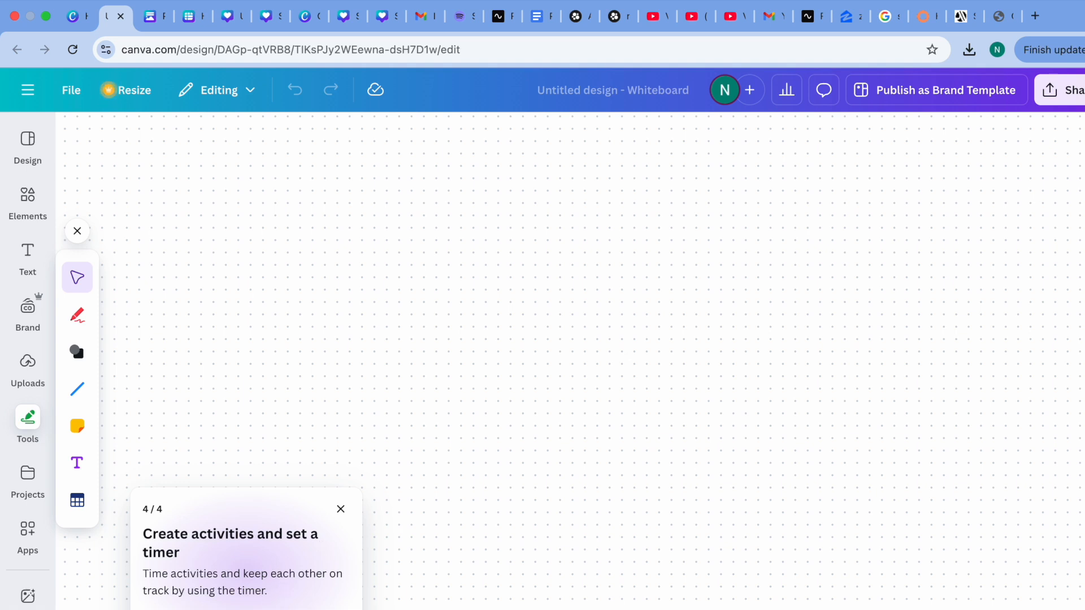
pyautogui.click(325, 608)
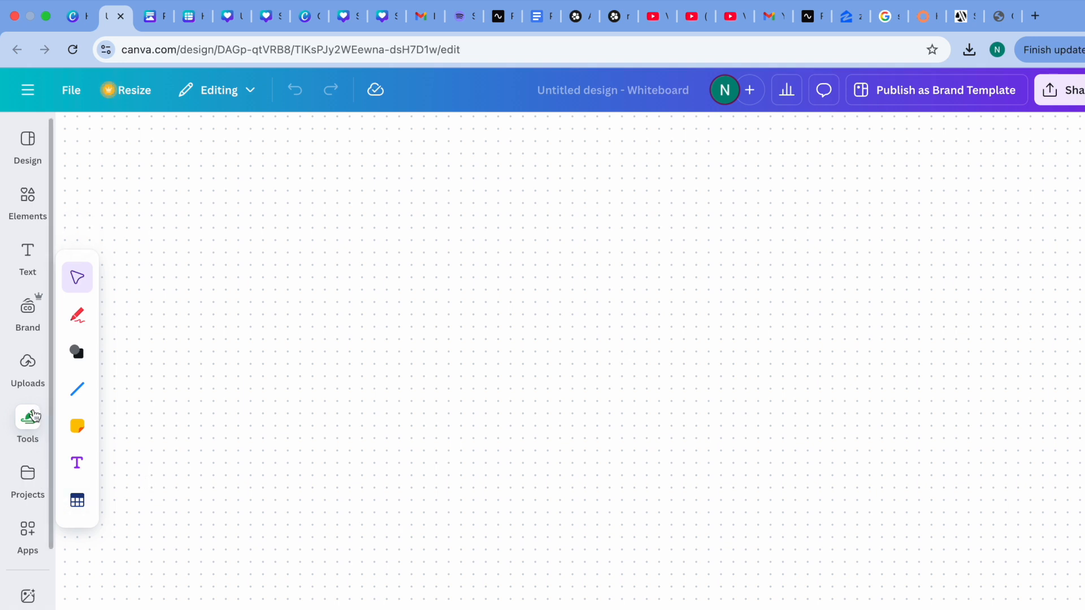
pyautogui.click(25, 485)
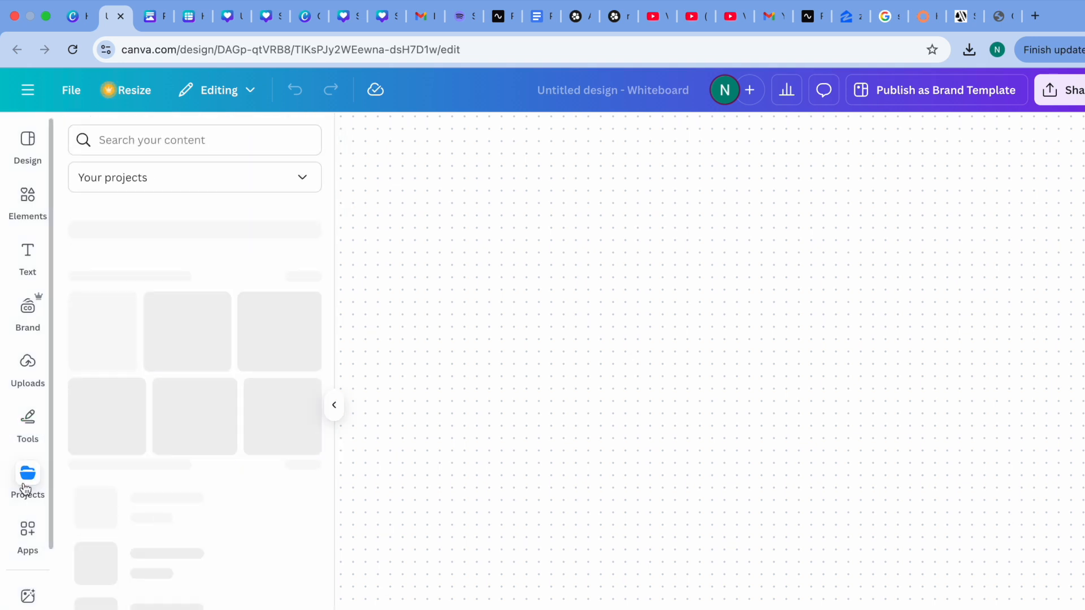
pyautogui.click(26, 364)
pyautogui.click(28, 196)
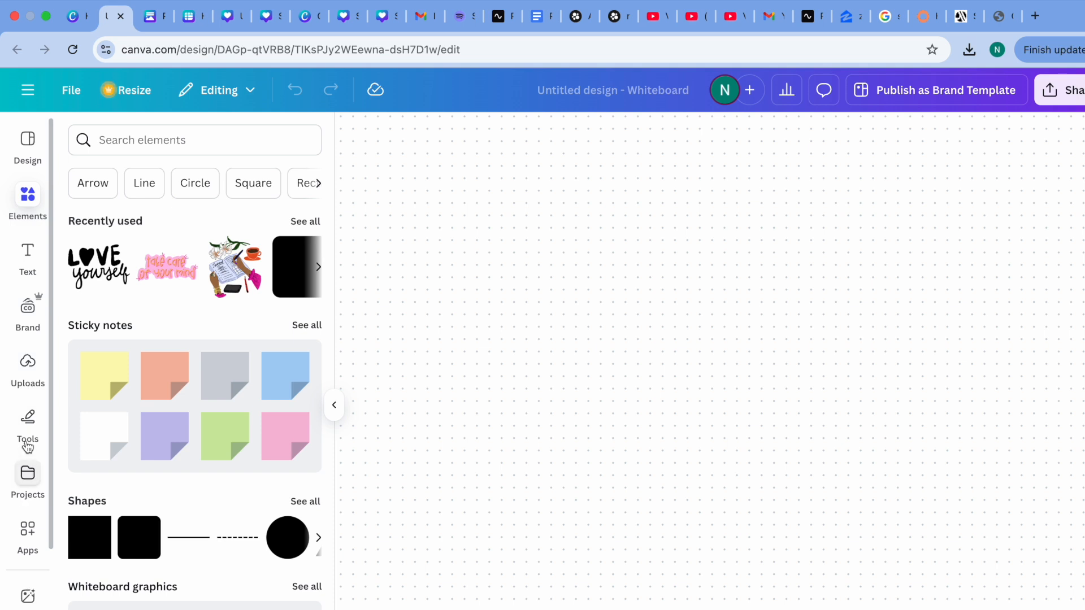
# Add a text box to the whiteboard from the whiteboarding tools.
pyautogui.click(28, 419)
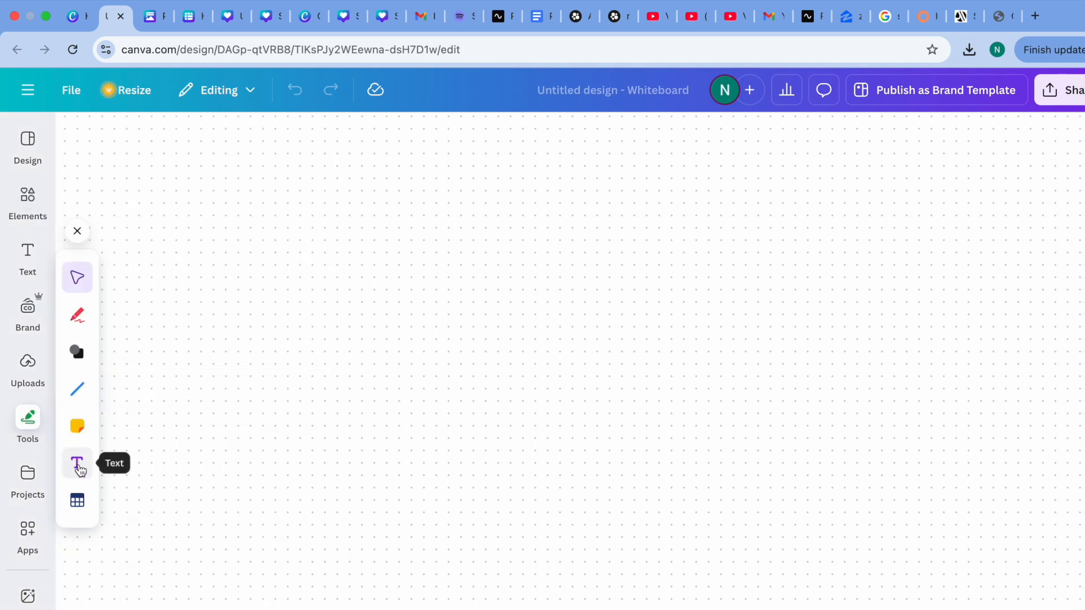
pyautogui.click(77, 465)
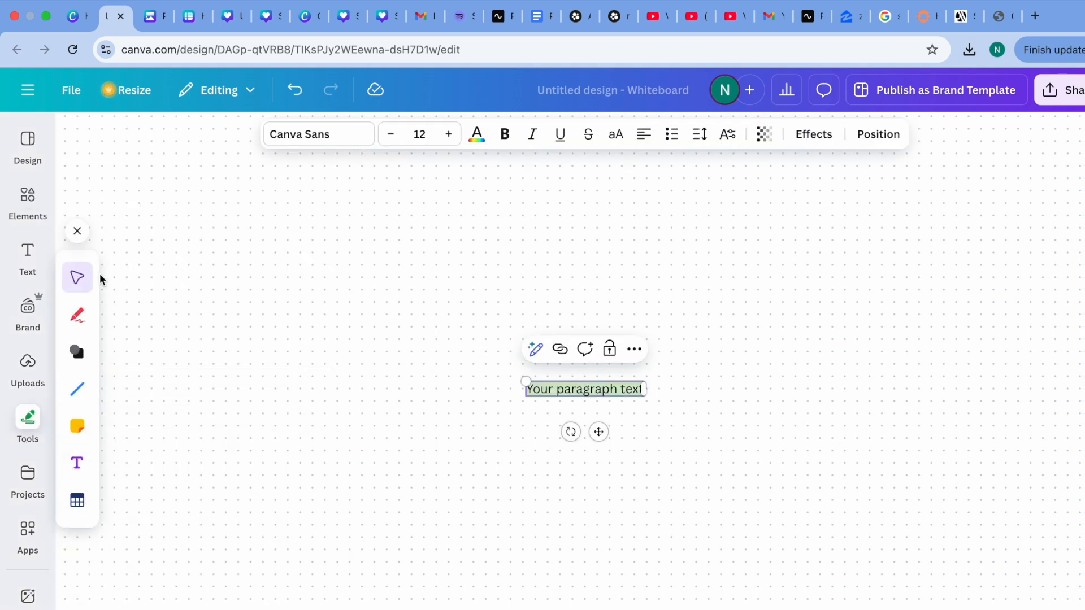
# Try a table on the whiteboard, moving it clear of the text box, and delete it.
pyautogui.click(79, 503)
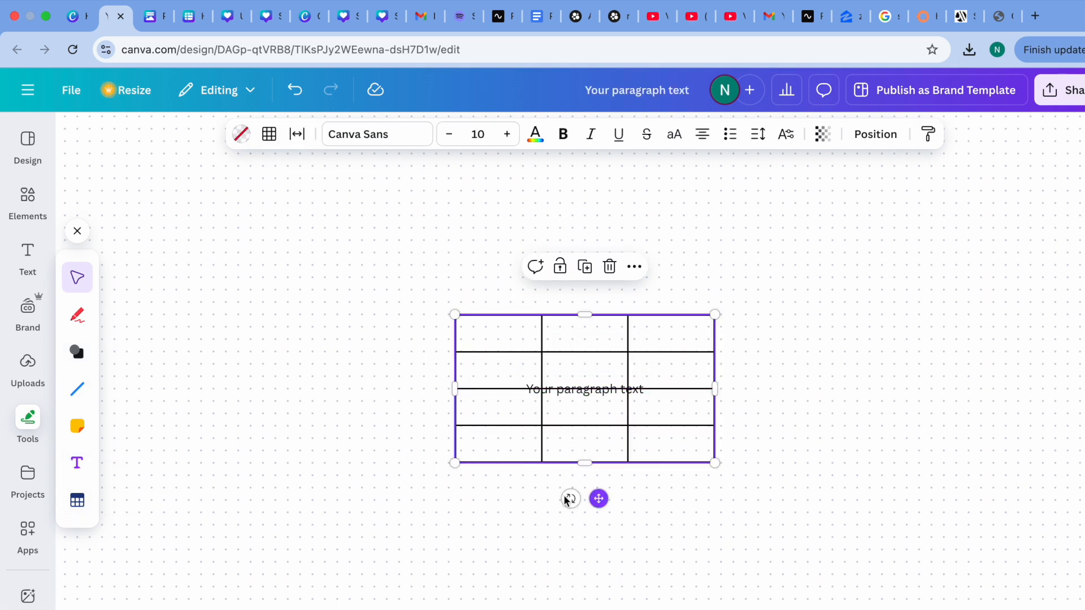
pyautogui.moveTo(599, 498); pyautogui.dragTo(336, 411)
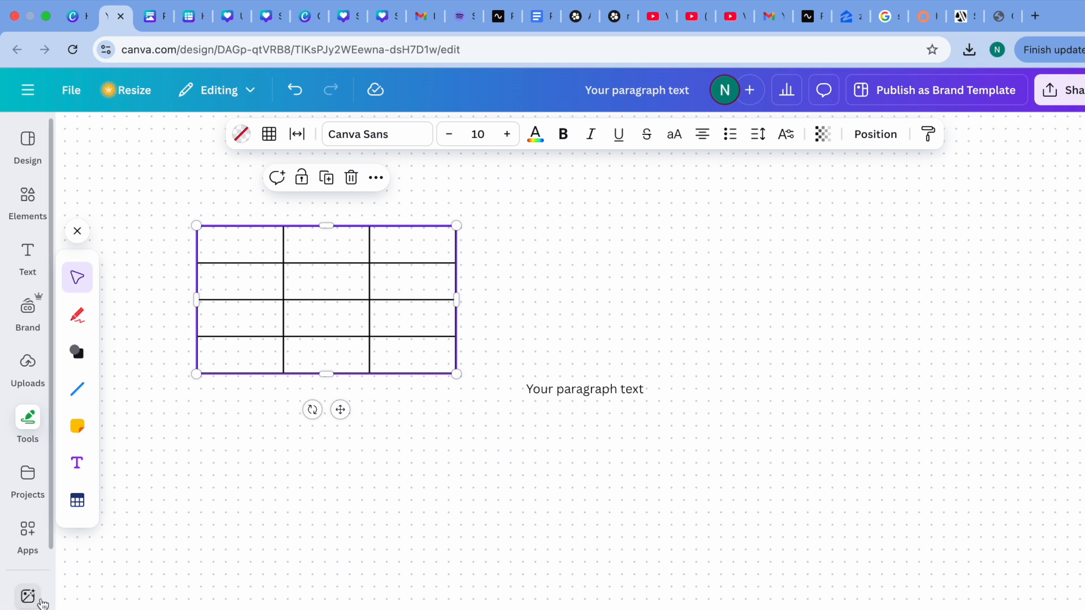
pyautogui.click(351, 177)
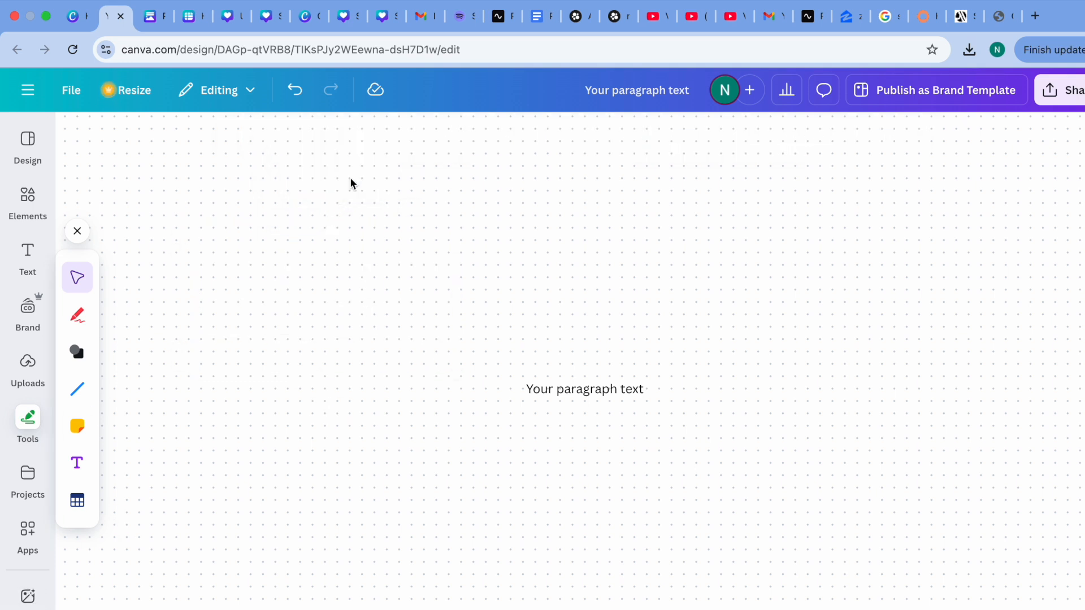
# Move the text box to the canvas's upper left area and replace its text with "Social Media Graphics".
pyautogui.click(578, 395)
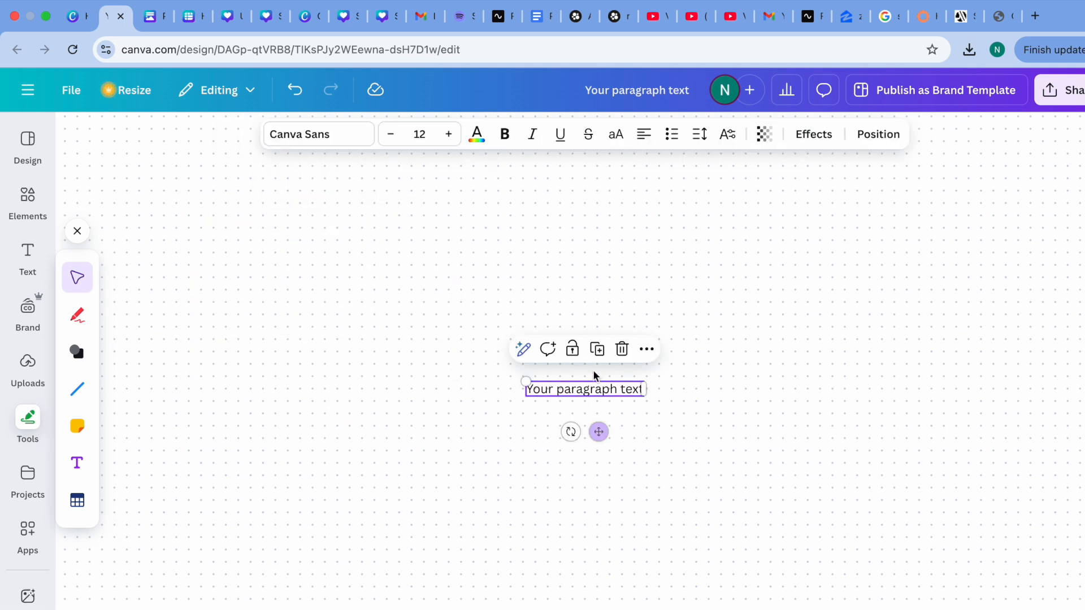
pyautogui.moveTo(599, 431); pyautogui.dragTo(213, 243)
pyautogui.doubleClick(212, 205)
pyautogui.press('BackSpace')
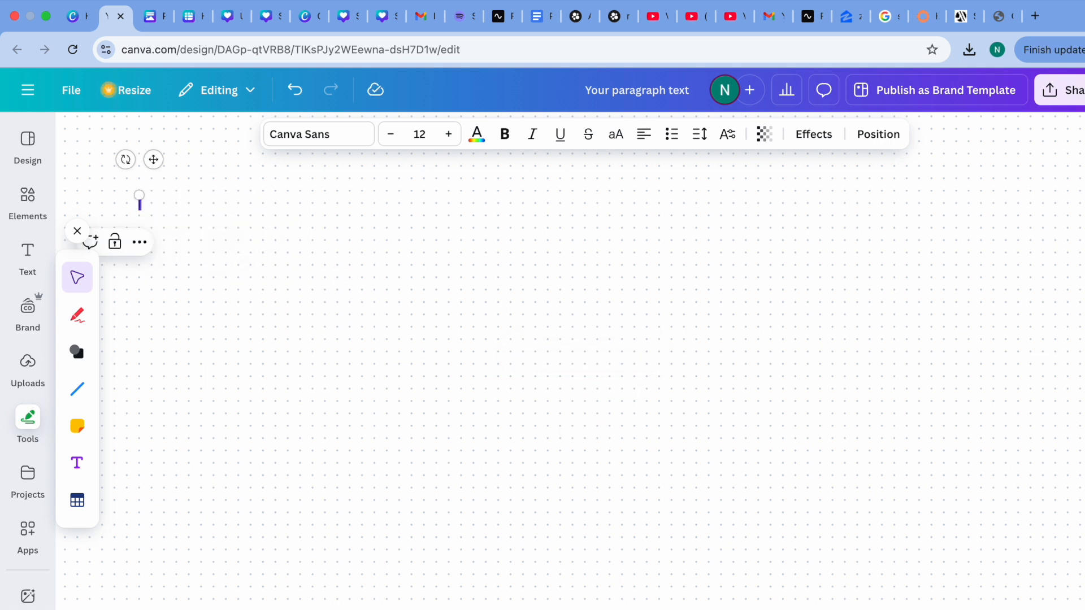
pyautogui.write('Doc')
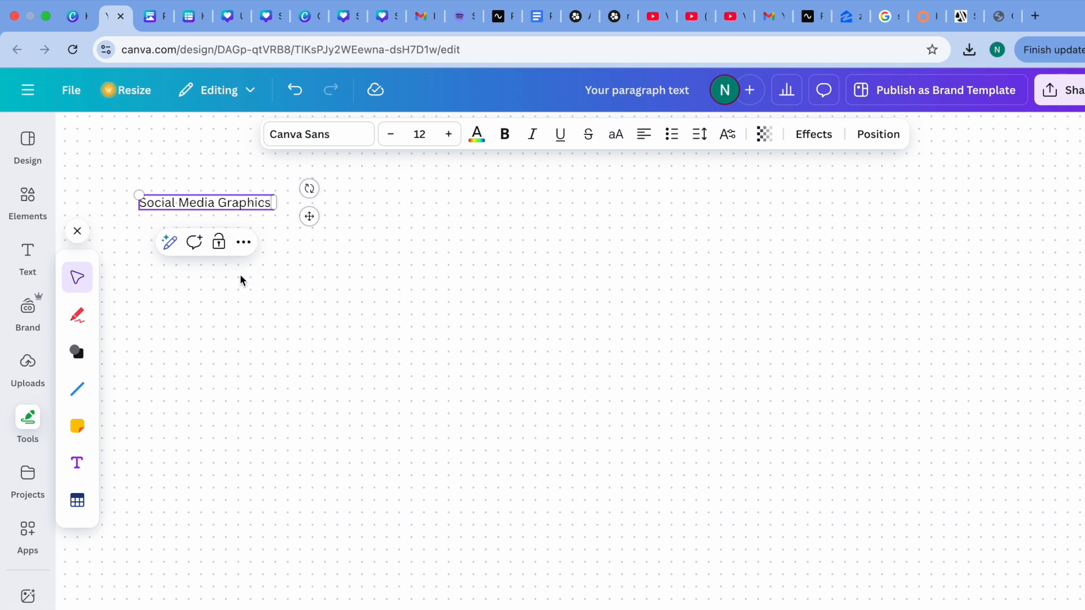
pyautogui.click(242, 307)
# Duplicate the "Social Media Graphics" text and place the copy directly beneath the original.
pyautogui.click(210, 210)
pyautogui.click(218, 242)
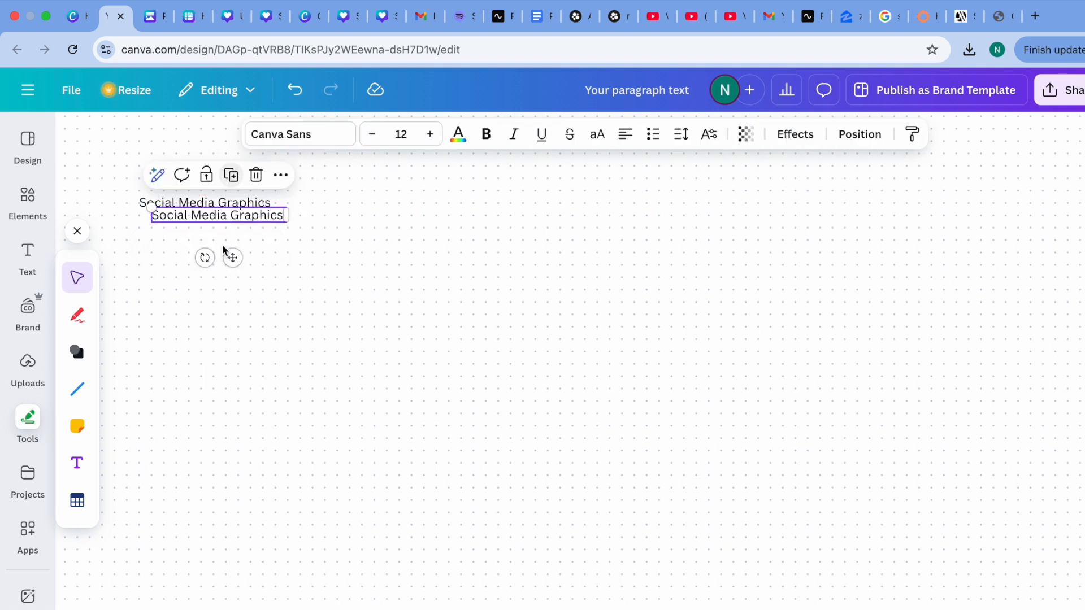
pyautogui.click(216, 286)
pyautogui.moveTo(228, 220); pyautogui.dragTo(209, 242)
# Replace the wording of the duplicated text box with "Youtube Thumbnails".
pyautogui.doubleClick(220, 236)
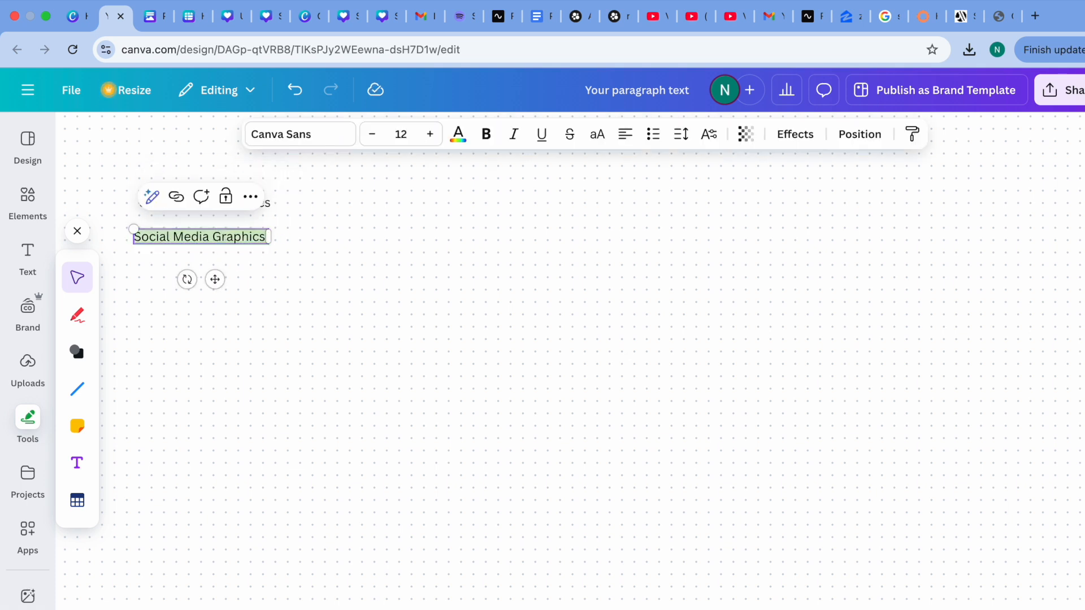
pyautogui.write('Youtube Th')
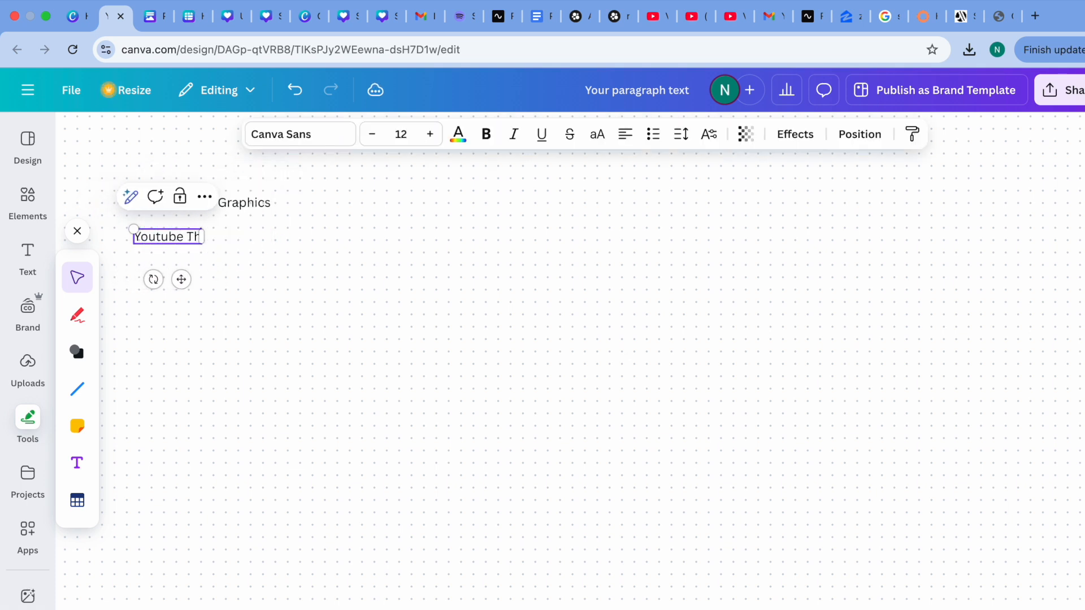
pyautogui.write('umbanils')
pyautogui.press('BackSpace')
pyautogui.press('BackSpace')
pyautogui.press('BackSpace')
pyautogui.press('BackSpace')
pyautogui.press('BackSpace')
pyautogui.press('BackSpace')
pyautogui.write('nails')
pyautogui.press('Escape')
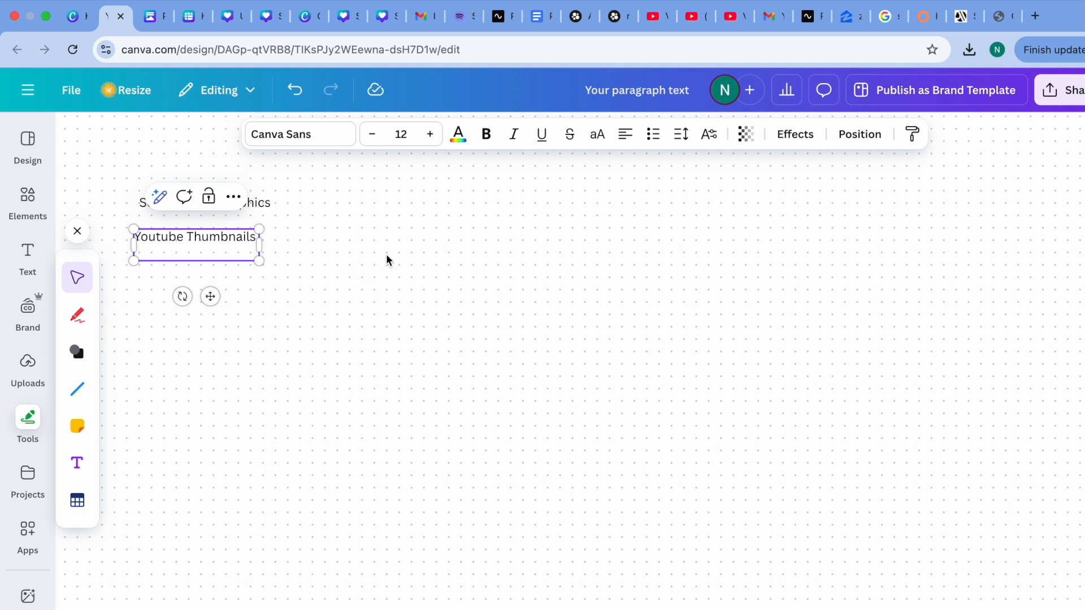
# Align the "Social Media Graphics" text with the left edge of "Youtube Thumbnails" below it.
pyautogui.click(387, 260)
pyautogui.click(204, 212)
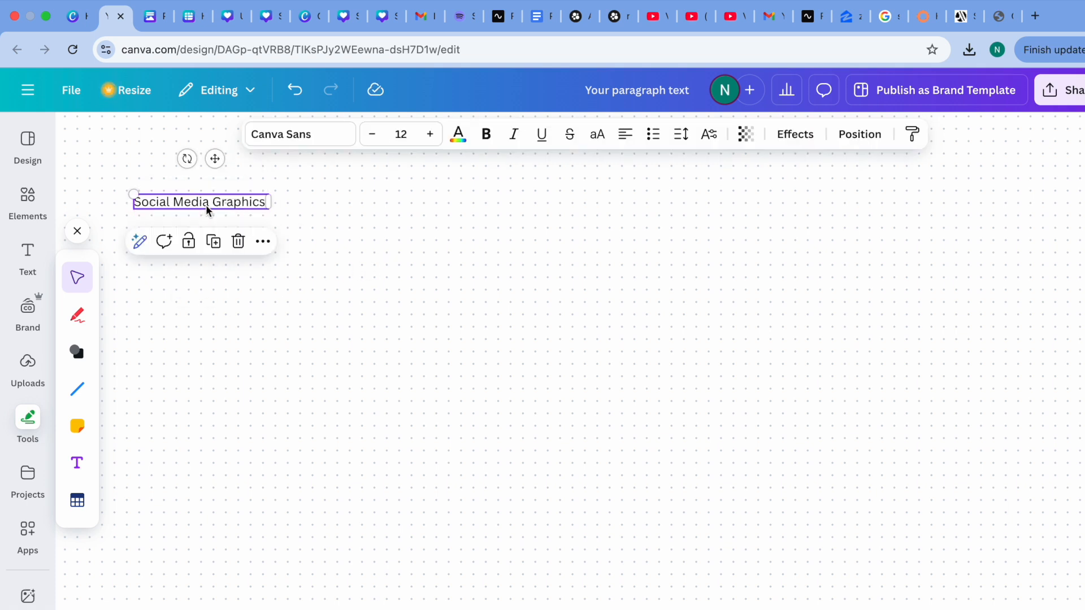
pyautogui.click(163, 318)
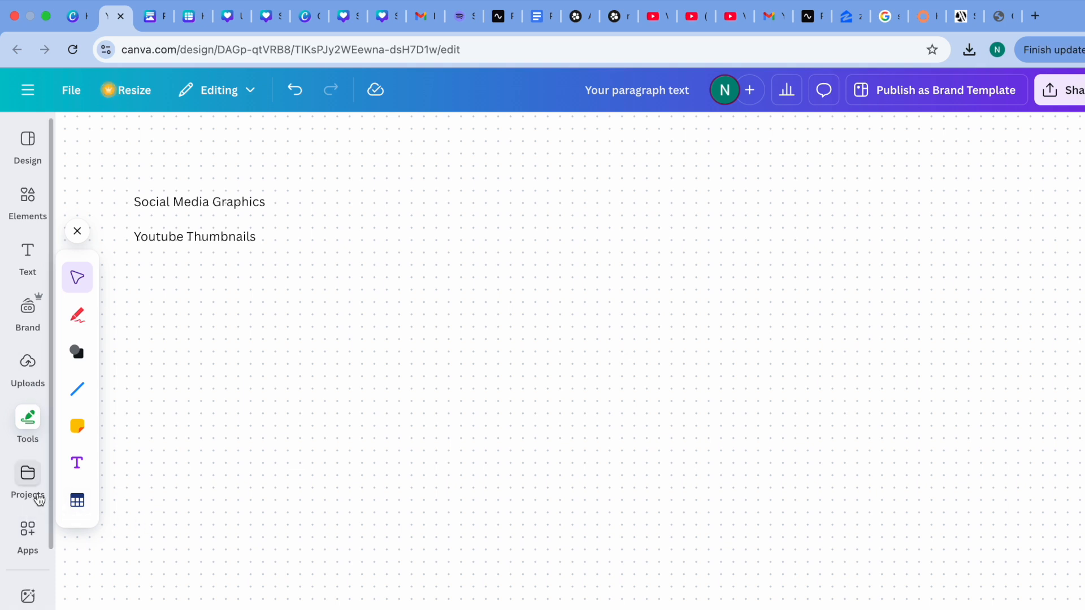
# Try inserting the "How to start a SelfCare Podcast" Sheet from the projects into the whiteboard, and undo it.
pyautogui.click(39, 500)
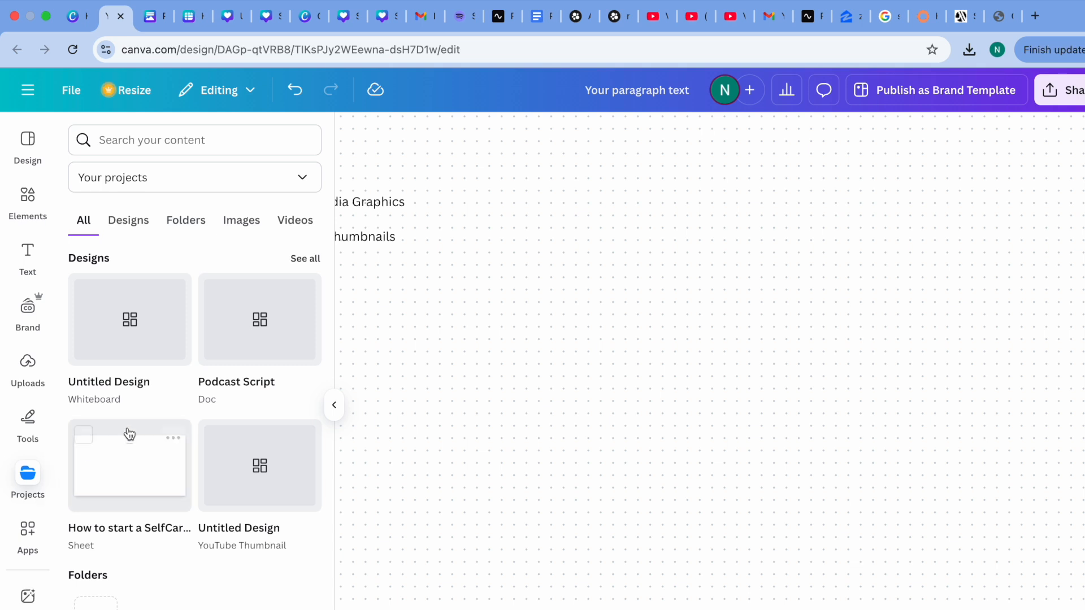
pyautogui.click(130, 506)
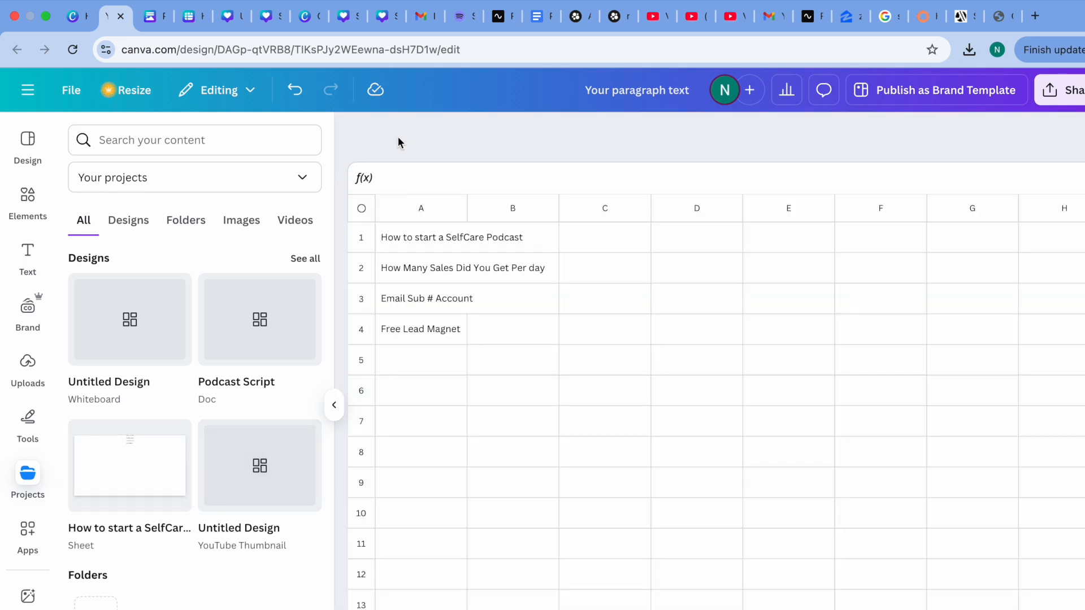
pyautogui.click(335, 405)
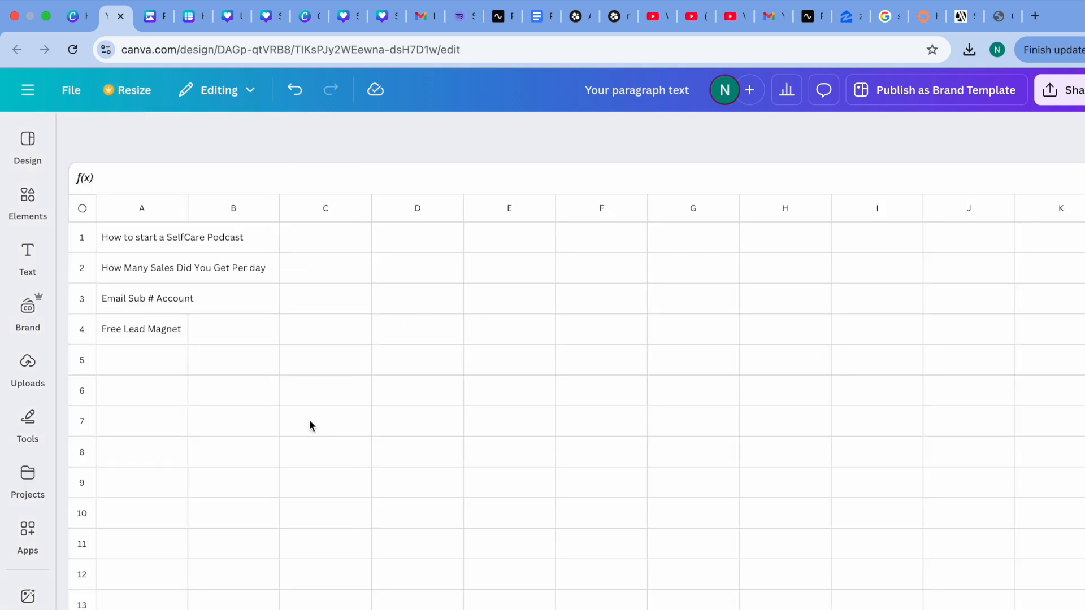
pyautogui.click(196, 359)
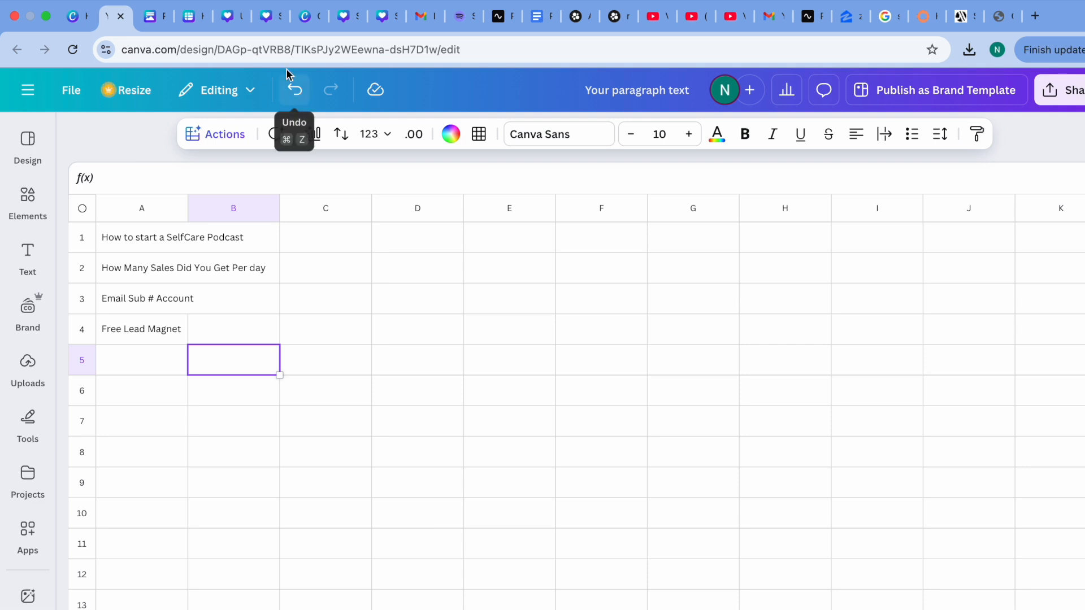
pyautogui.click(287, 92)
pyautogui.click(21, 506)
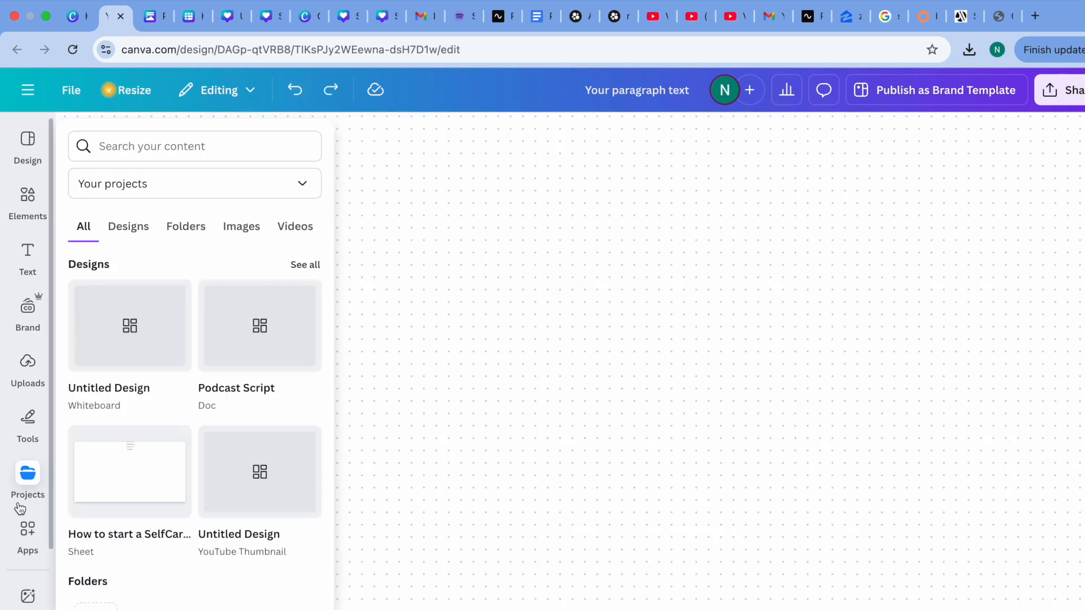
pyautogui.click(27, 432)
pyautogui.click(36, 365)
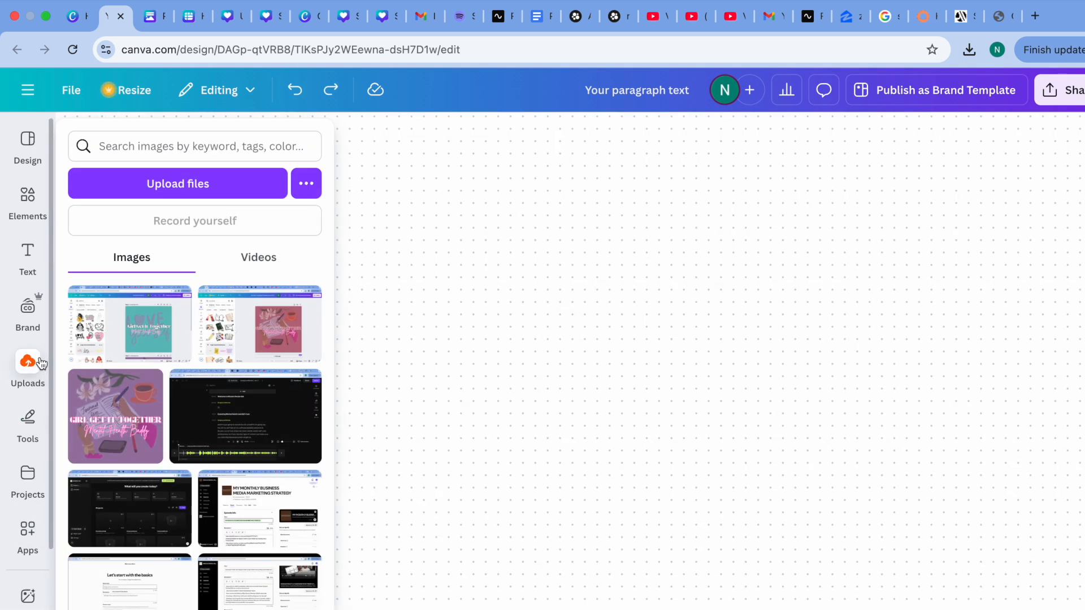
pyautogui.click(29, 242)
# Search the Elements library for "youtube".
pyautogui.click(27, 195)
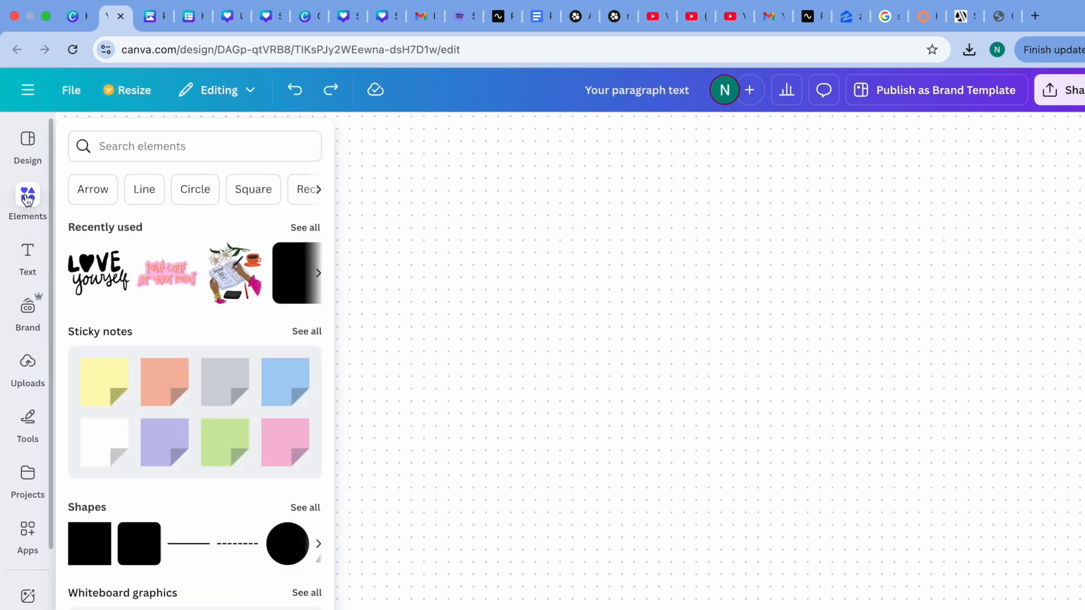
pyautogui.click(161, 148)
pyautogui.write('you')
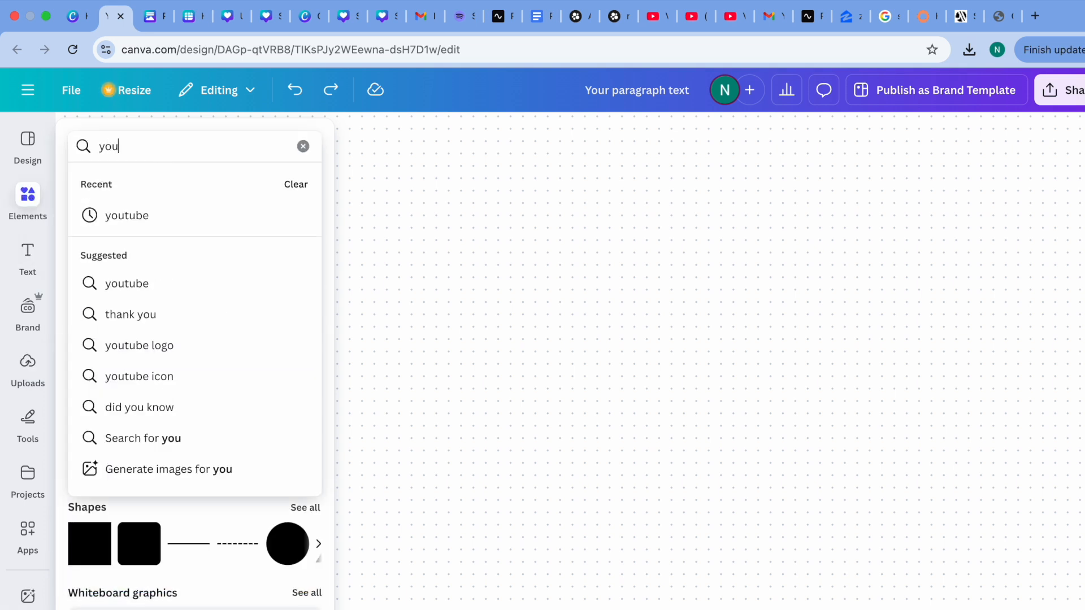
pyautogui.click(110, 286)
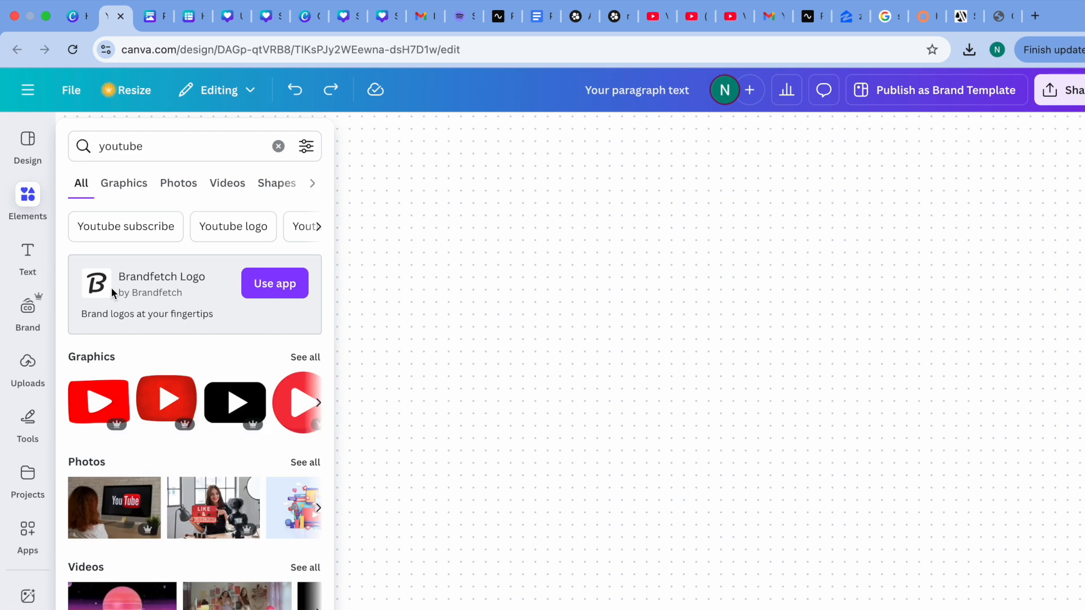
# Refine the elements search to "youtube thumbnail" and switch to the suggested "Thumbnail" search.
pyautogui.click(227, 147)
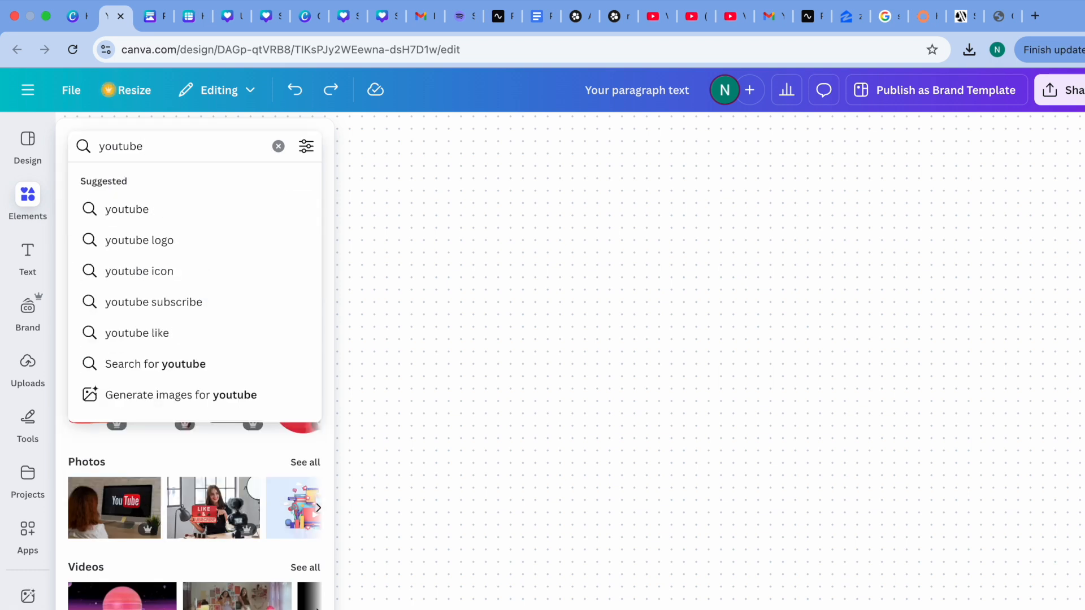
pyautogui.write('thu')
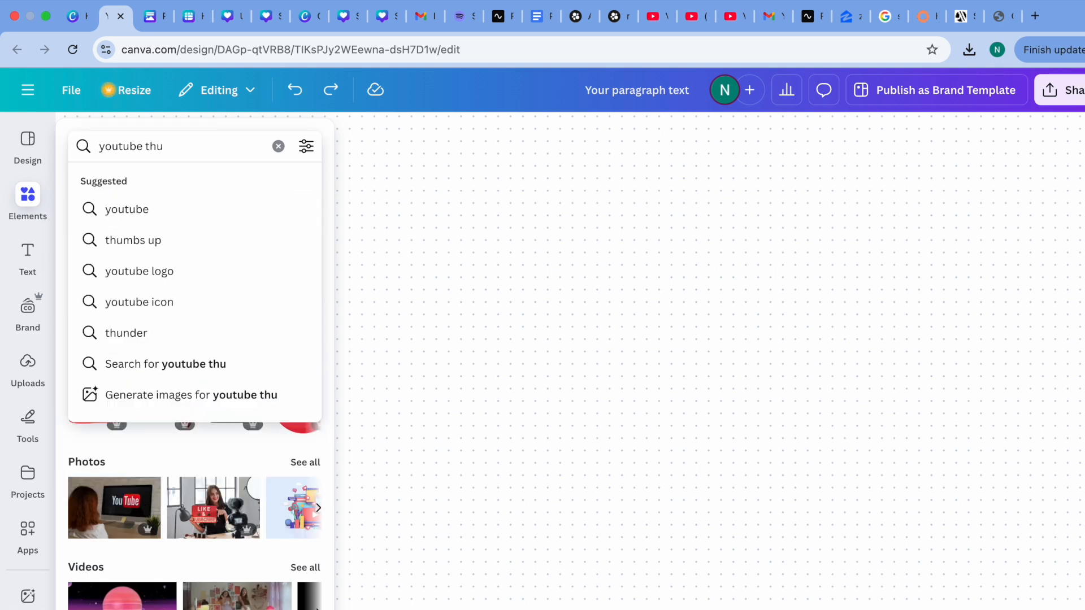
pyautogui.write('mb')
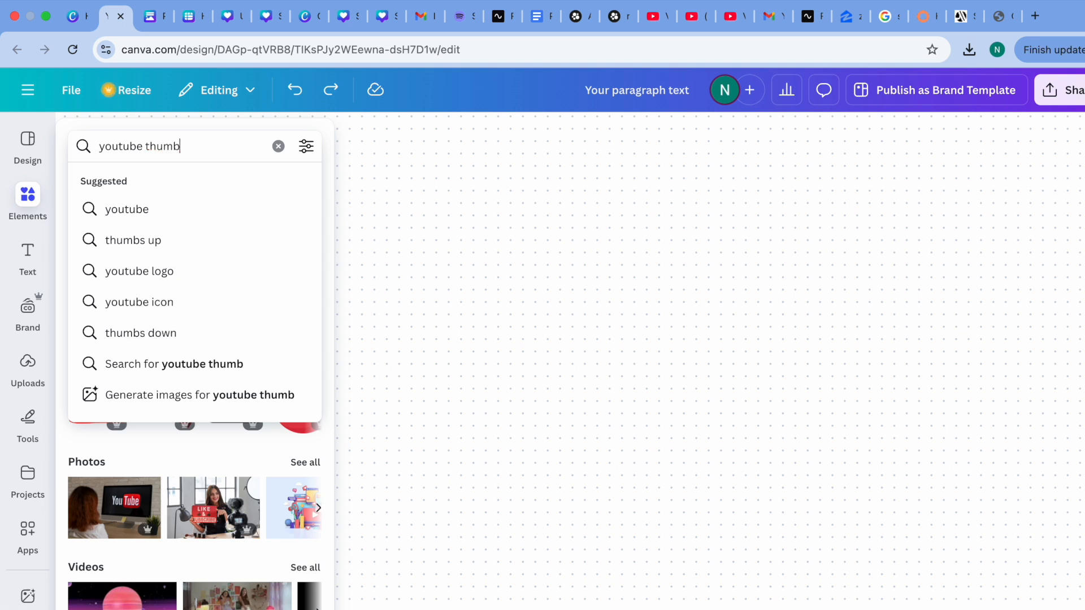
pyautogui.write('na')
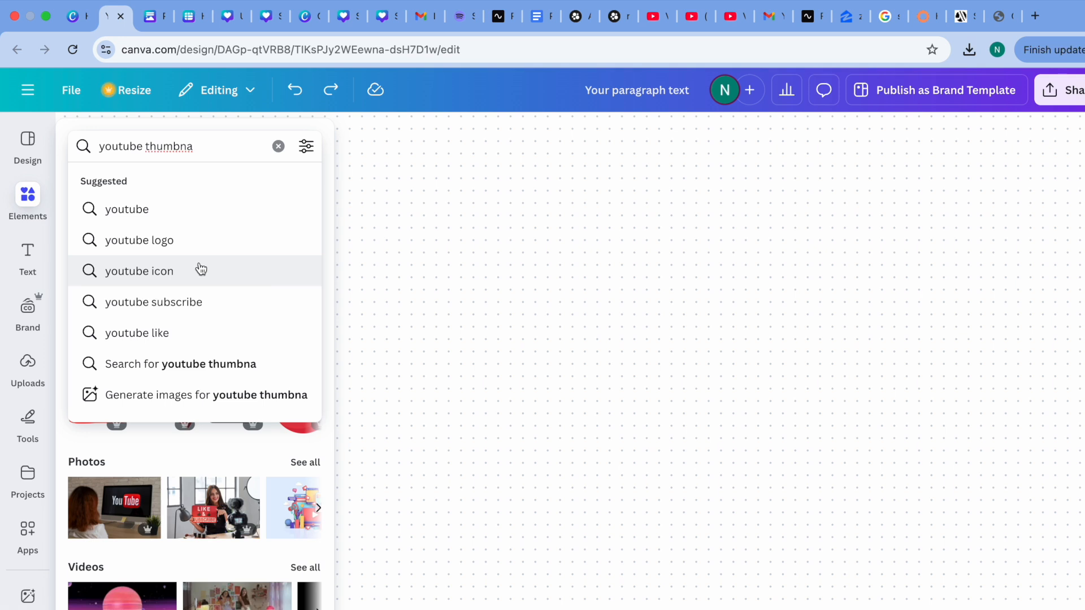
pyautogui.write('il')
pyautogui.press('Return')
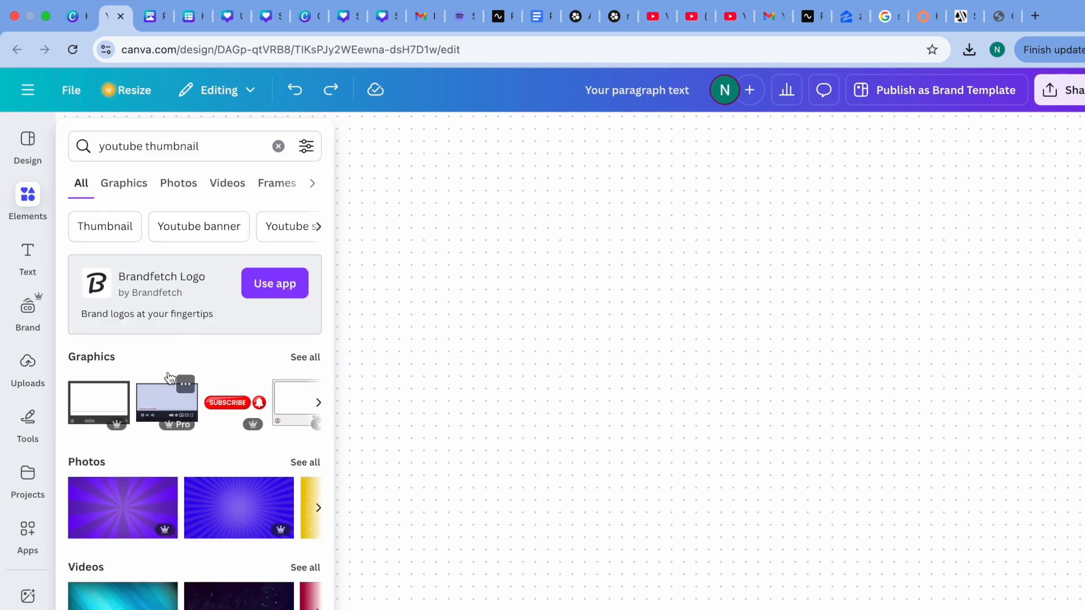
pyautogui.click(112, 232)
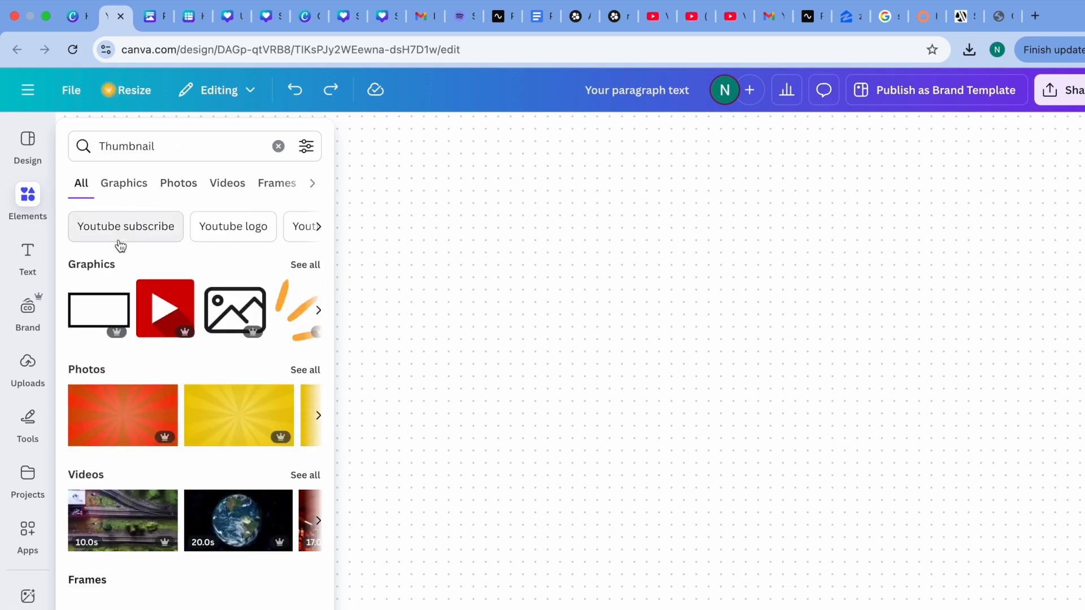
# Show all thumbnail graphics, and search the whiteboard templates for "Vlog YouTube Thumbnails".
pyautogui.click(312, 264)
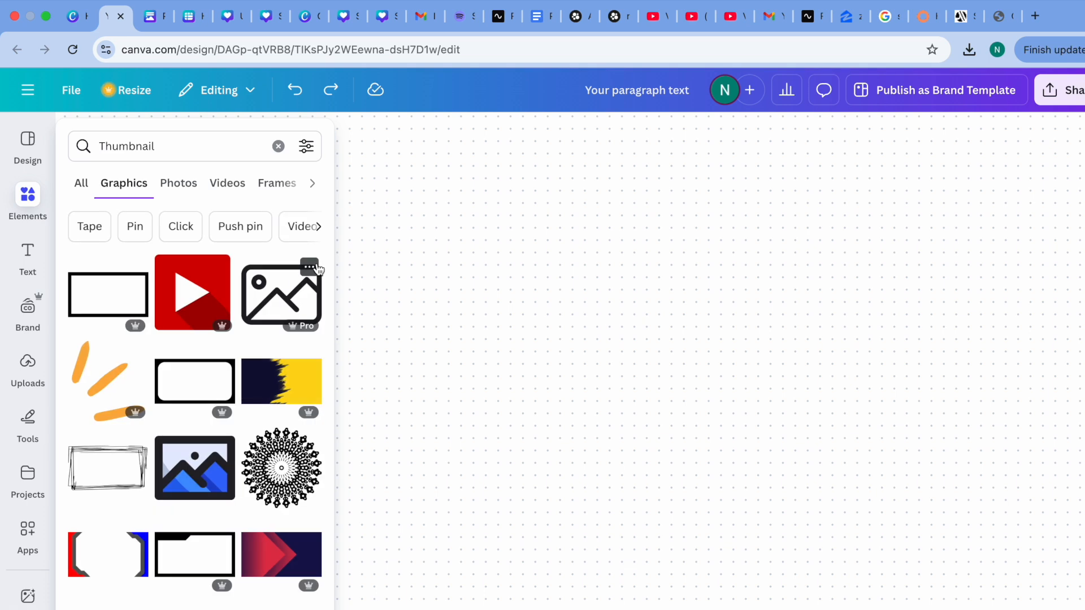
pyautogui.click(28, 150)
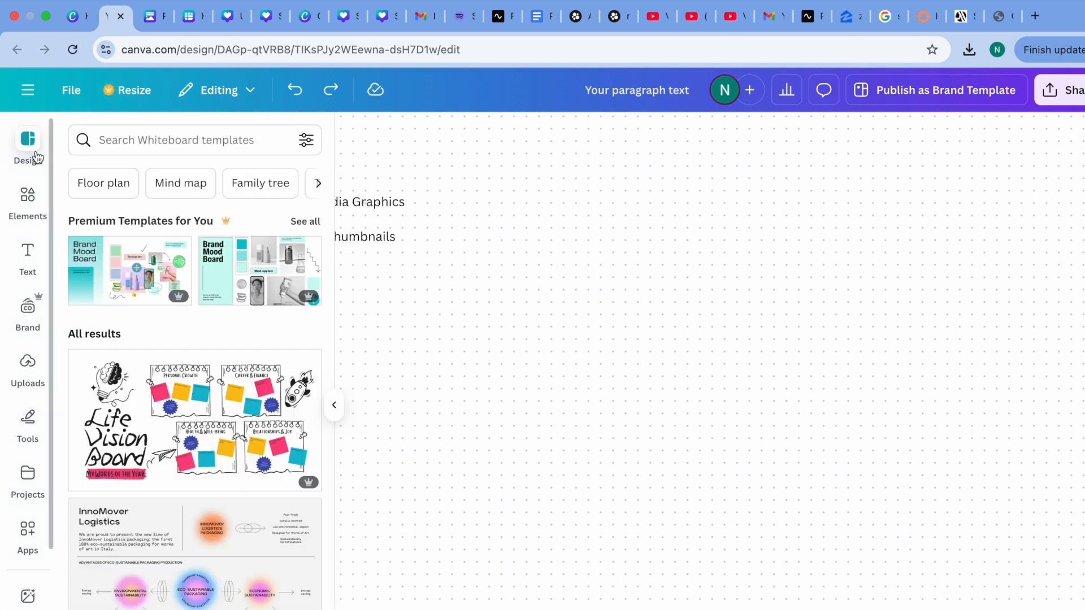
pyautogui.click(210, 140)
pyautogui.write('youtube')
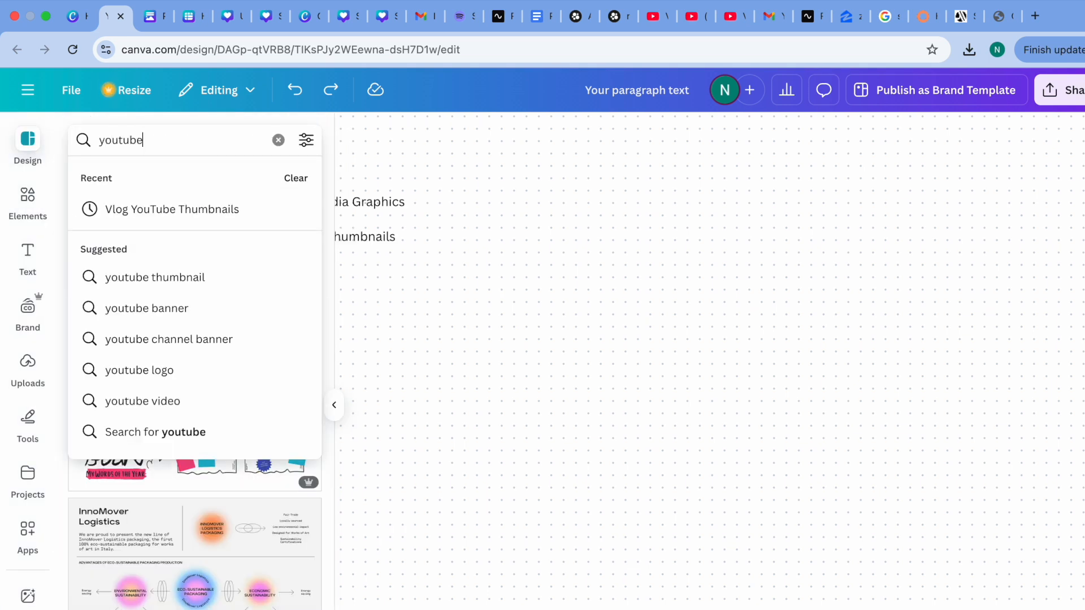
pyautogui.click(189, 203)
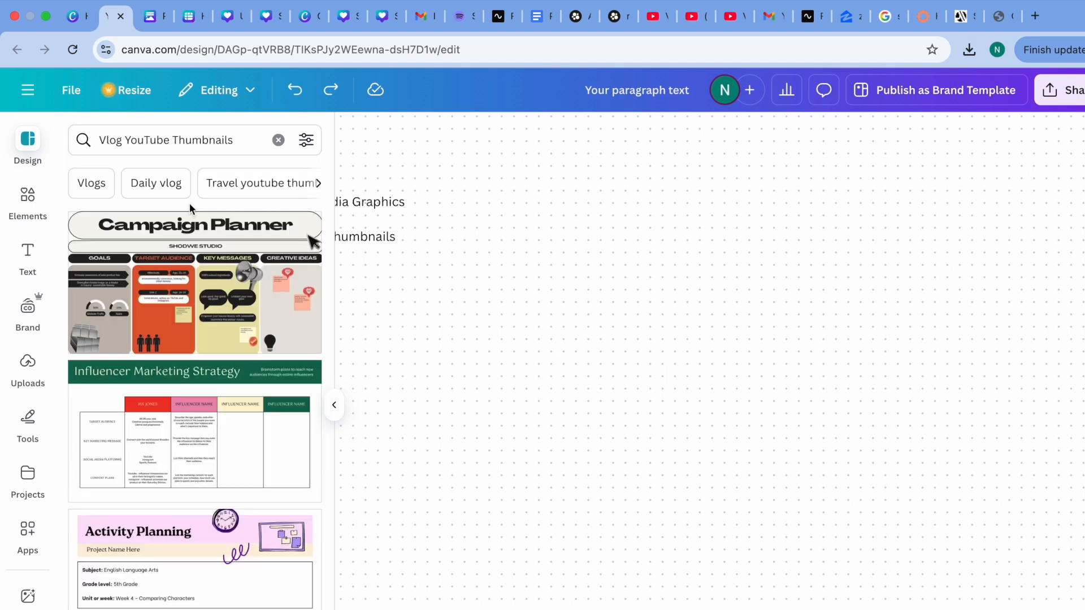
# Try the Influencer Marketing Strategy and Work Breakdown Structure whiteboard templates on the canvas, deleting each one.
pyautogui.click(149, 443)
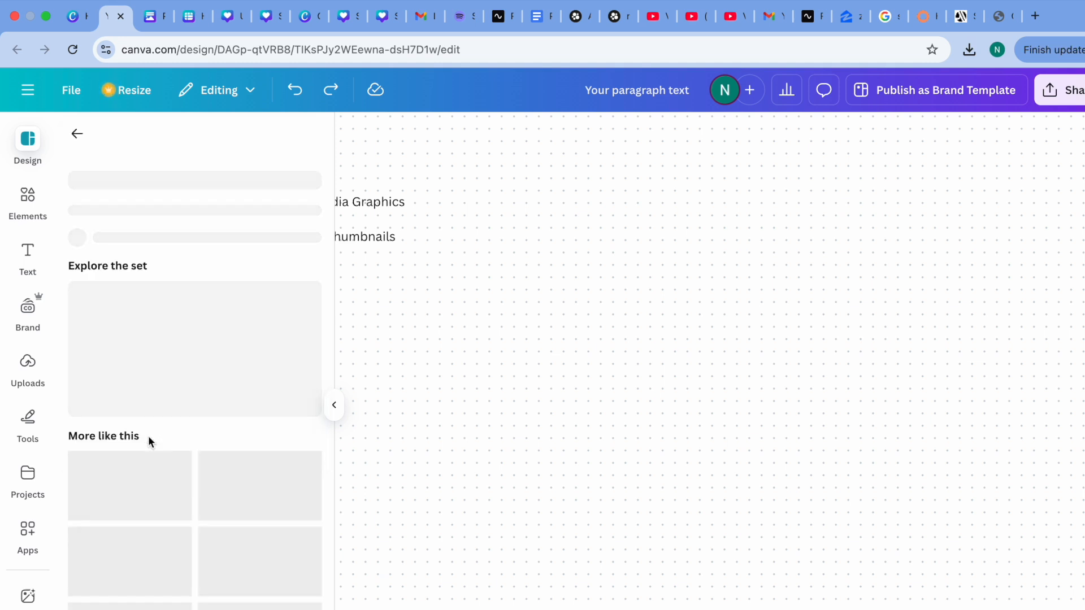
pyautogui.moveTo(568, 367); pyautogui.dragTo(550, 419)
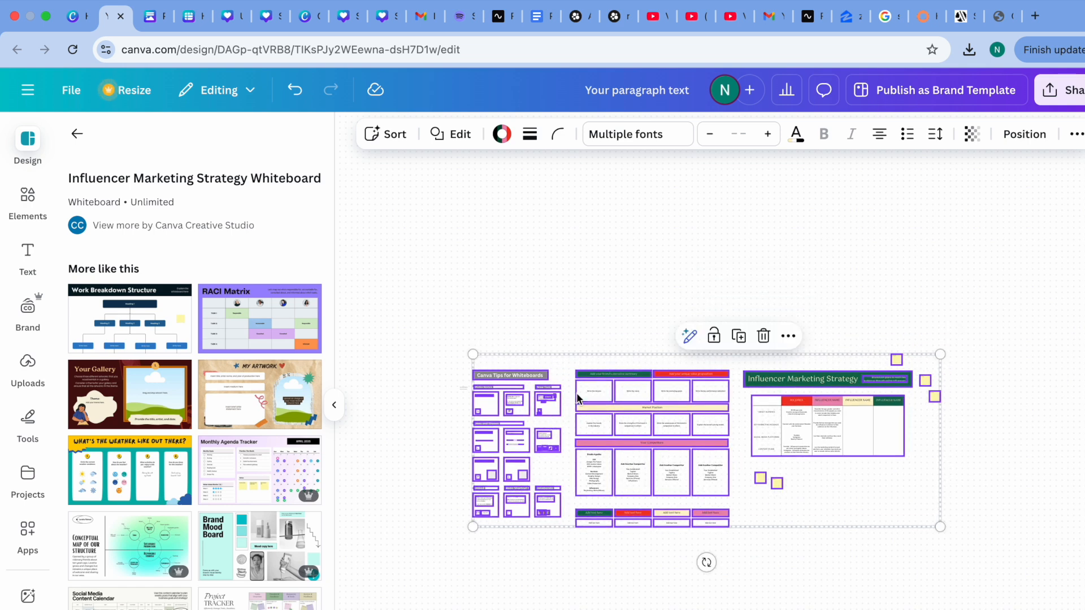
pyautogui.click(763, 336)
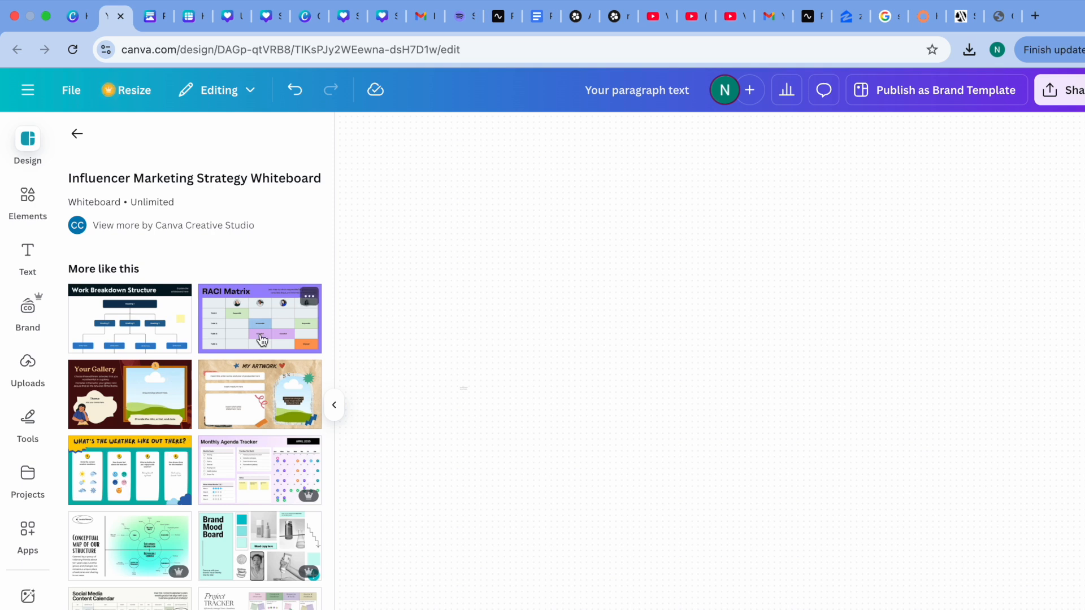
pyautogui.click(129, 346)
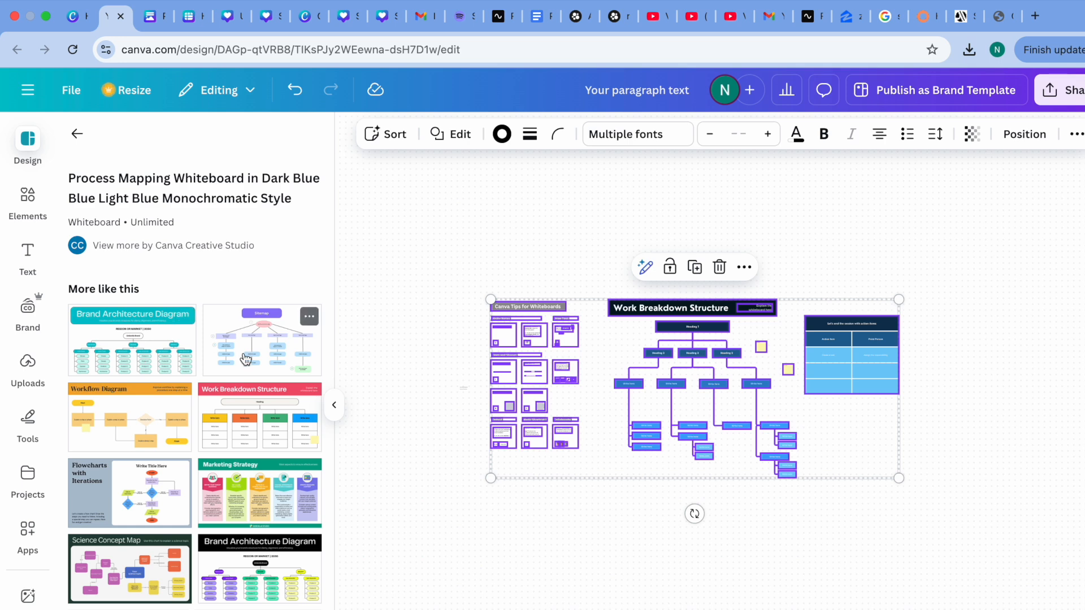
pyautogui.moveTo(899, 478); pyautogui.dragTo(1019, 512)
pyautogui.click(775, 268)
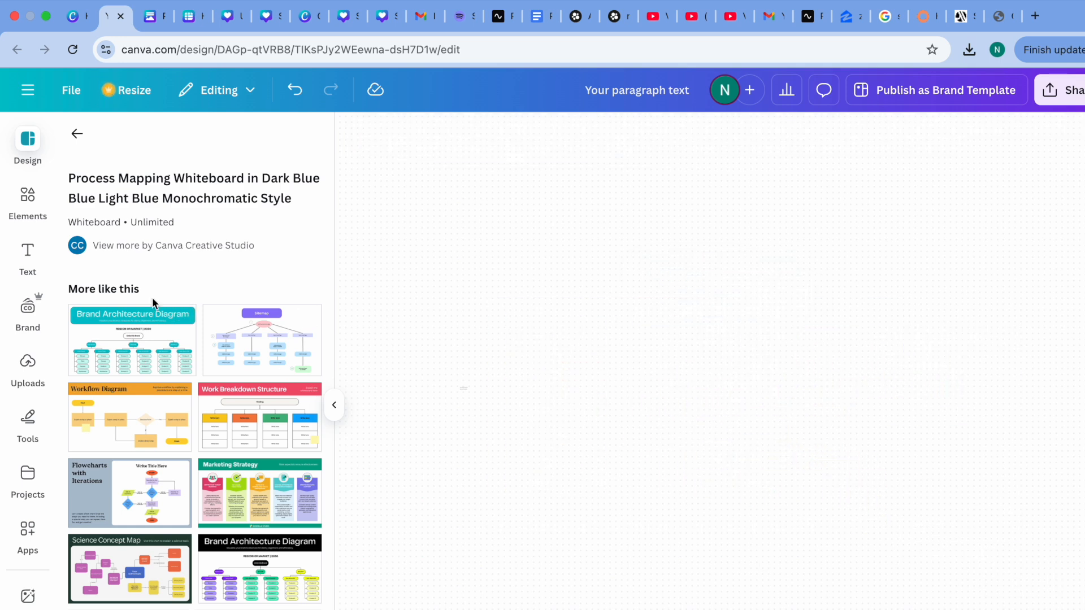
# Place the uploaded black podcast editor screenshot on the whiteboard, enlarge it, and move it to the upper left of the canvas.
pyautogui.click(27, 365)
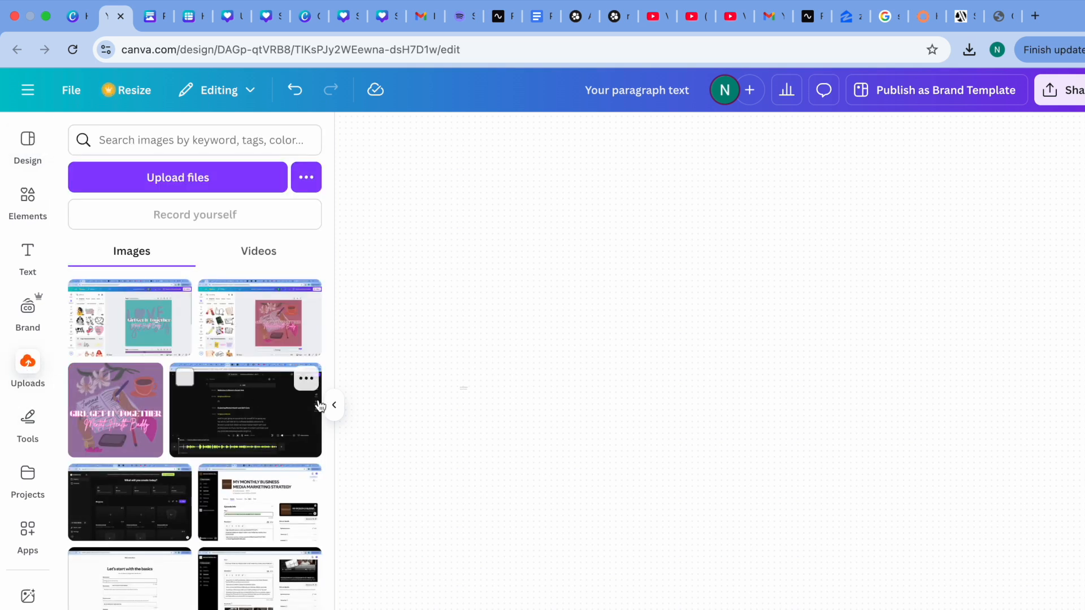
pyautogui.moveTo(276, 436); pyautogui.dragTo(873, 571)
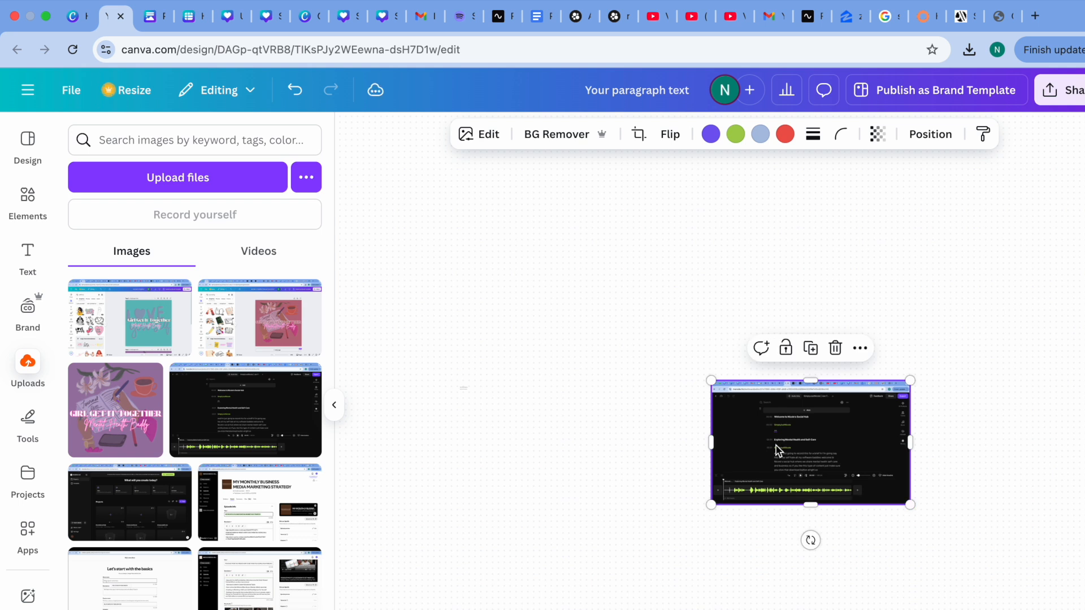
pyautogui.moveTo(707, 502); pyautogui.dragTo(599, 525)
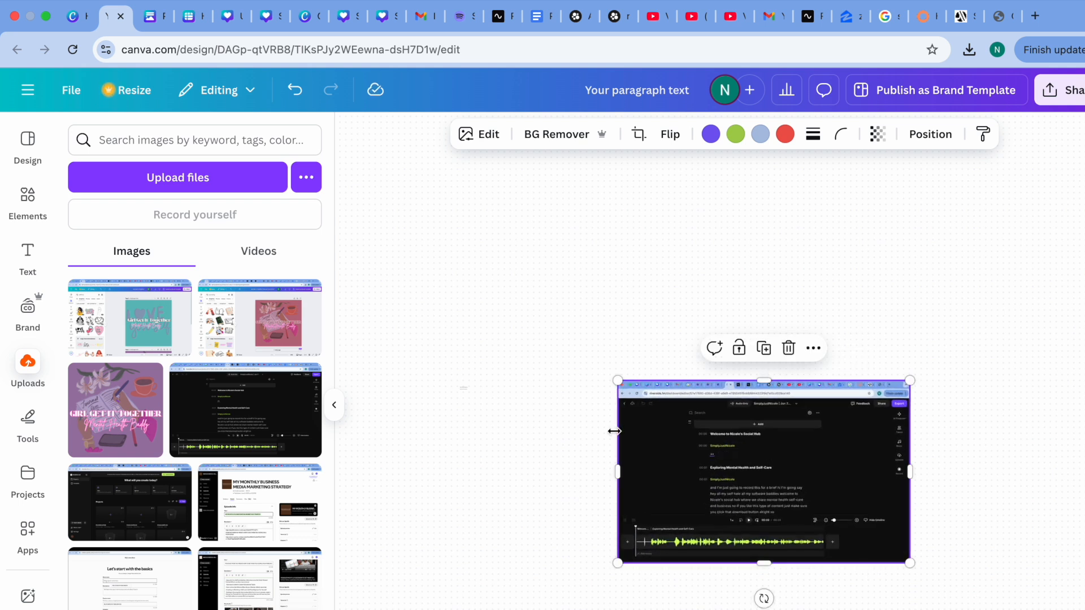
pyautogui.moveTo(618, 382); pyautogui.dragTo(520, 317)
pyautogui.moveTo(728, 389); pyautogui.dragTo(559, 278)
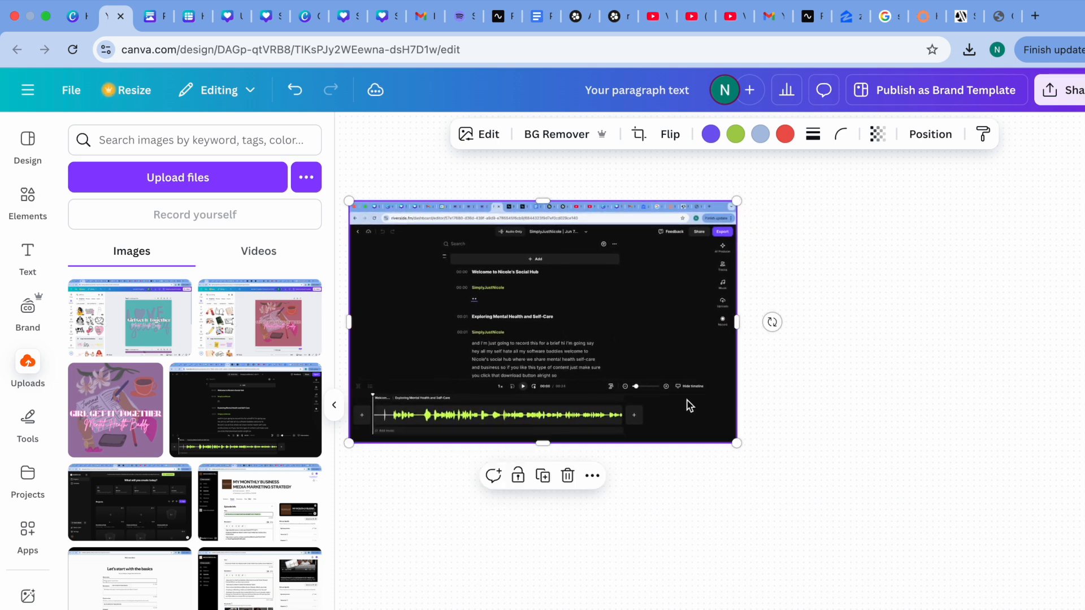
# Duplicate the podcast editor screenshot, place one below the other, and shrink the upper one.
pyautogui.click(542, 476)
pyautogui.moveTo(596, 375); pyautogui.dragTo(591, 608)
pyautogui.moveTo(633, 286); pyautogui.dragTo(628, 245)
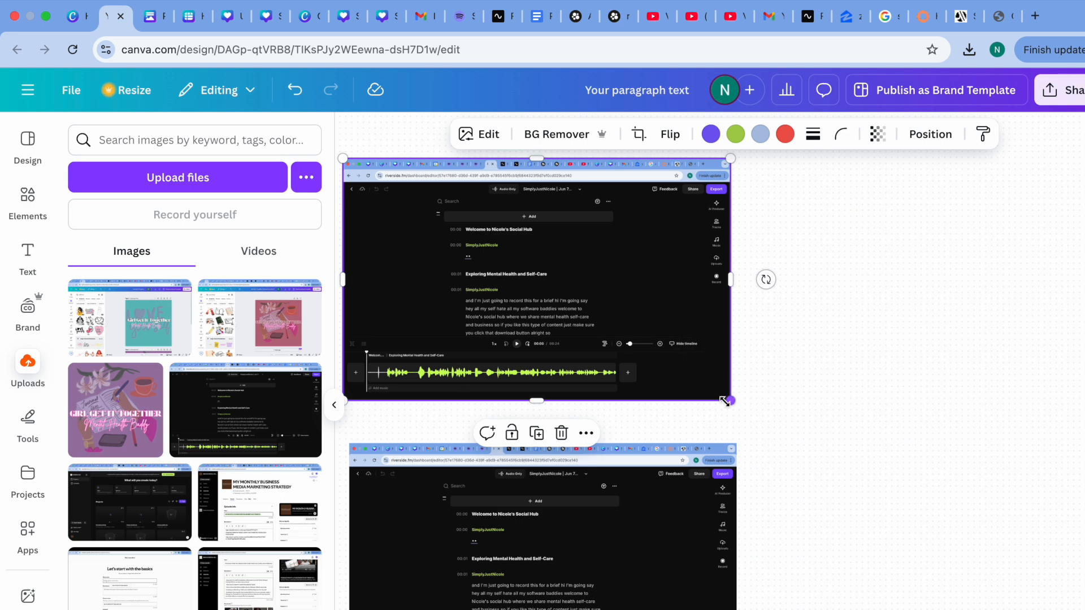
pyautogui.moveTo(731, 401); pyautogui.dragTo(653, 353)
pyautogui.moveTo(573, 227); pyautogui.dragTo(567, 261)
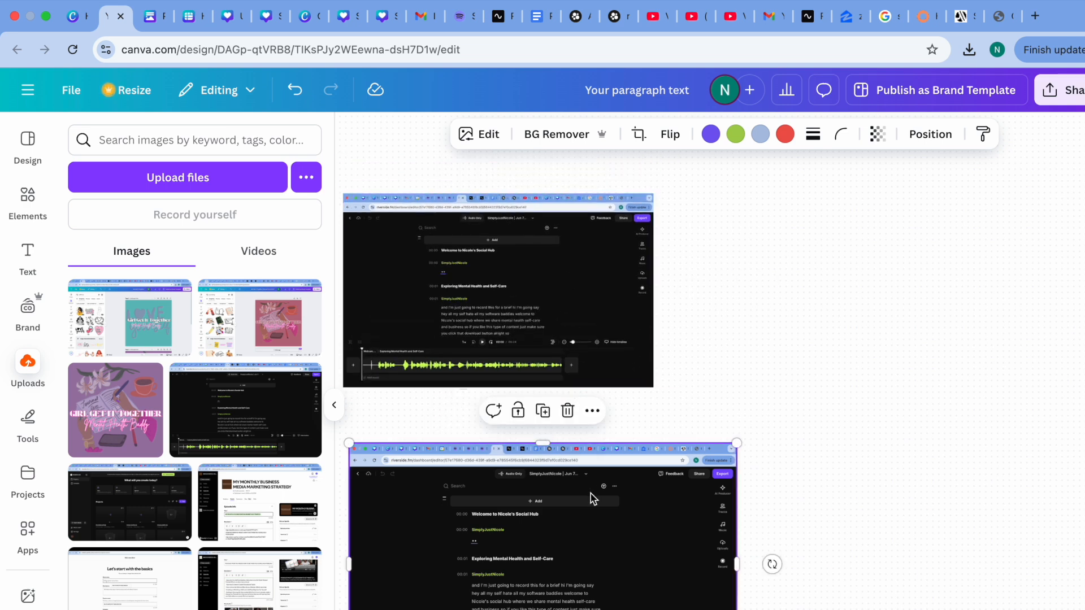
# Arrange copies of the screenshot matching the shrunken one's size, one below it and one beside it.
pyautogui.moveTo(589, 494); pyautogui.dragTo(574, 460)
pyautogui.click(552, 376)
pyautogui.click(543, 373)
pyautogui.moveTo(547, 302); pyautogui.dragTo(846, 312)
pyautogui.click(499, 402)
pyautogui.click(494, 544)
pyautogui.click(506, 382)
pyautogui.click(859, 427)
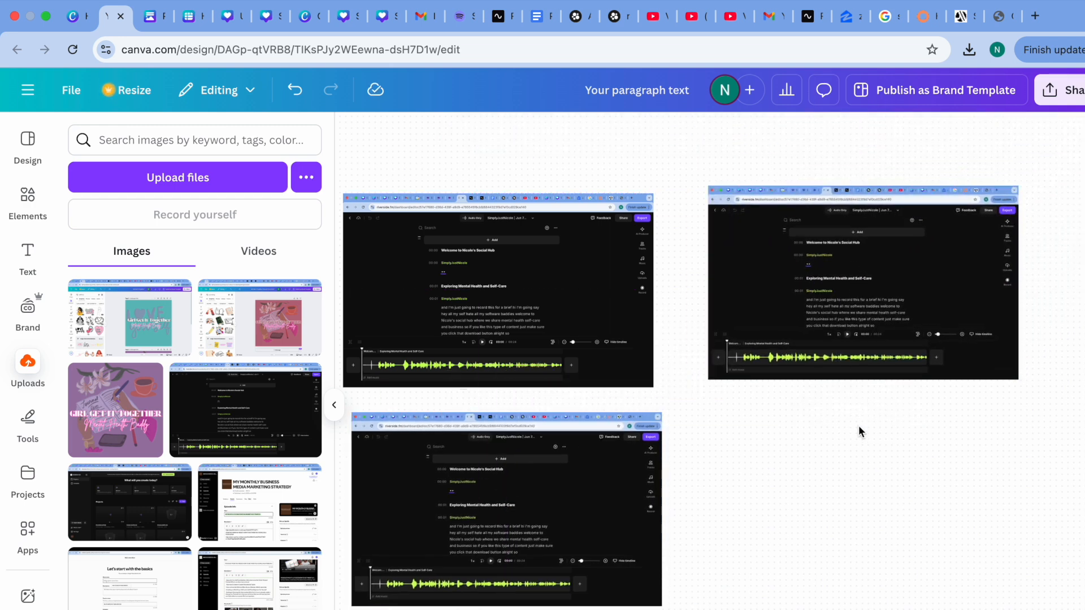
# Place a copy of the right-hand screenshot beneath it to form a two-by-two grid, and nudge the upper-left screenshot into line.
pyautogui.rightClick(858, 334)
pyautogui.click(801, 375)
pyautogui.click(884, 425)
pyautogui.click(867, 328)
pyautogui.click(861, 418)
pyautogui.moveTo(847, 315); pyautogui.dragTo(840, 542)
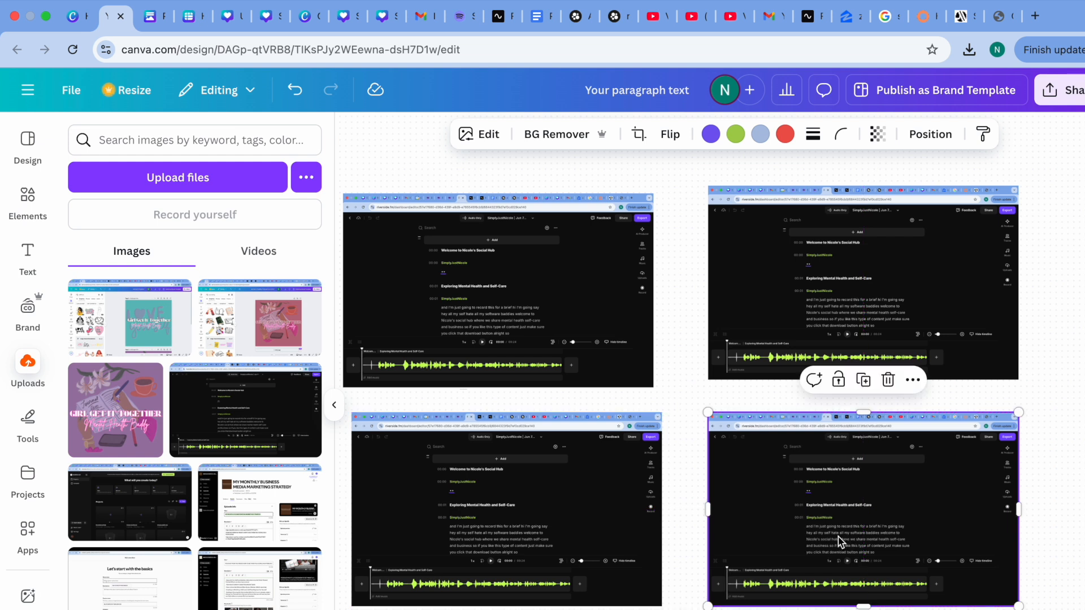
pyautogui.click(596, 349)
pyautogui.click(669, 418)
pyautogui.moveTo(571, 255); pyautogui.dragTo(575, 253)
pyautogui.click(449, 168)
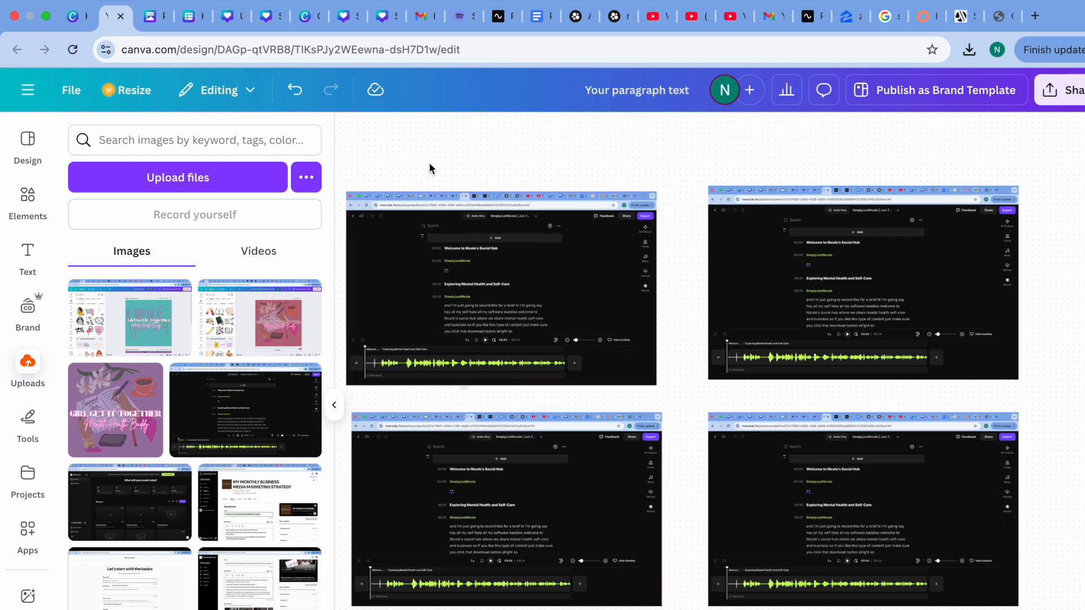
# Add a text box and try to move it above the upper-left screenshot.
pyautogui.click(28, 257)
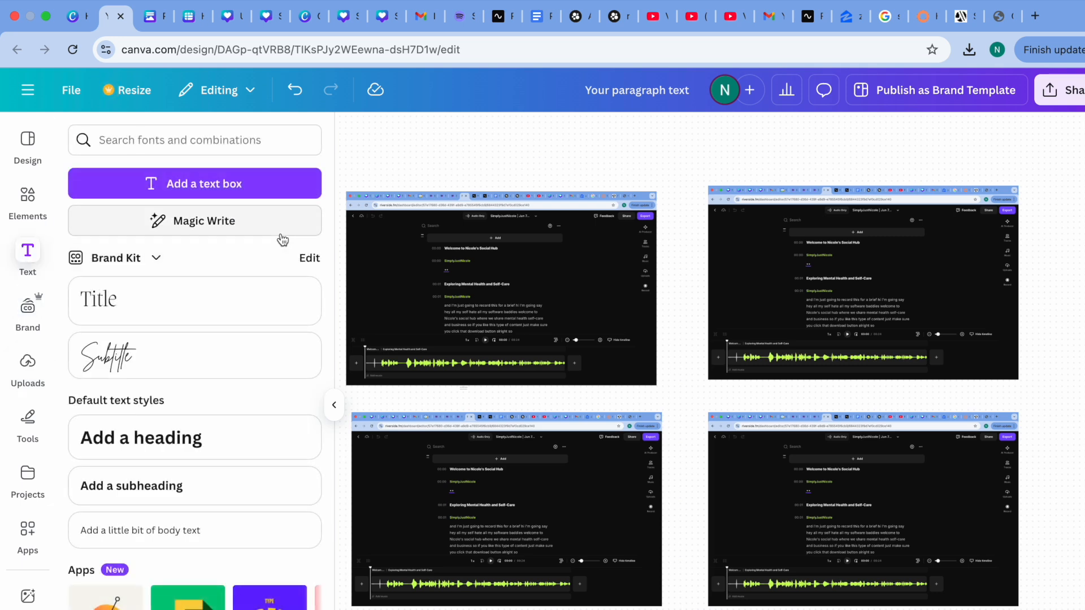
pyautogui.click(102, 302)
pyautogui.click(439, 171)
pyautogui.click(303, 186)
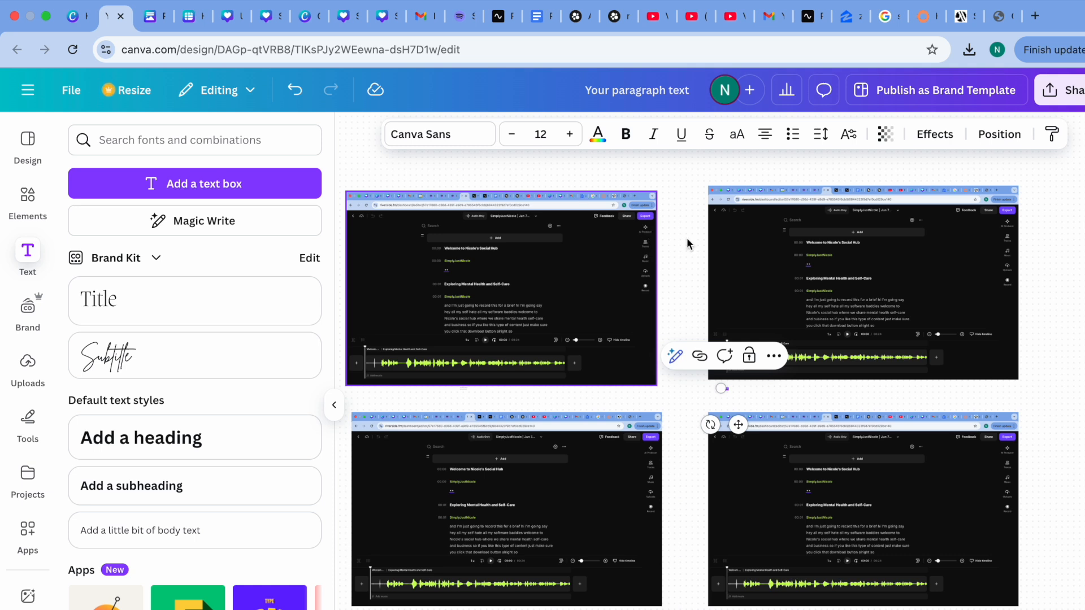
pyautogui.moveTo(737, 421); pyautogui.dragTo(465, 186)
pyautogui.click(420, 167)
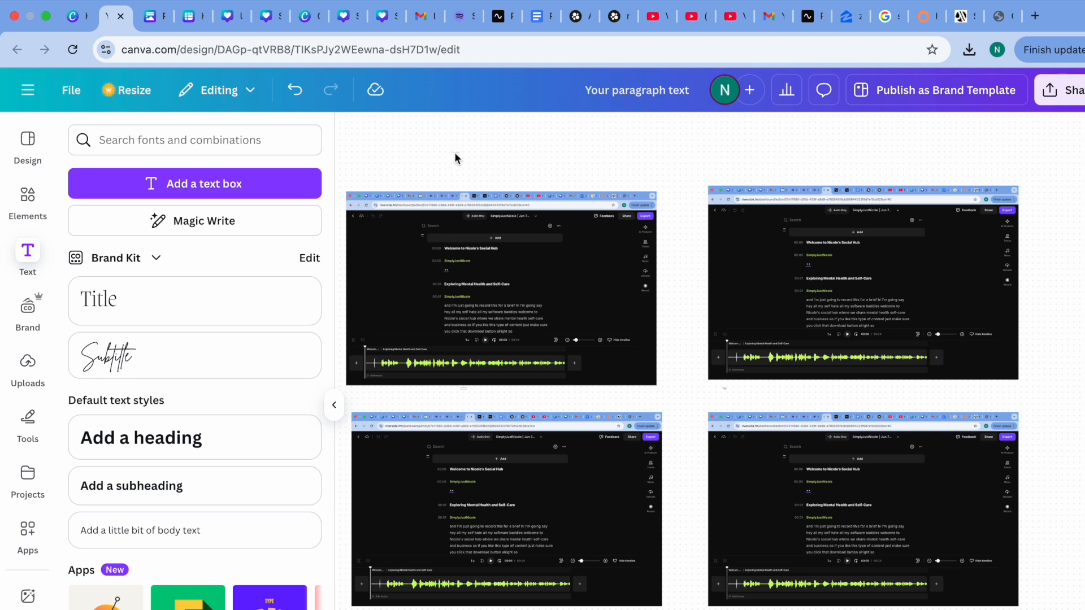
# Add a text label reading "Week 1" above the upper-left screenshot.
pyautogui.click(456, 155)
pyautogui.moveTo(455, 156); pyautogui.dragTo(352, 182)
pyautogui.doubleClick(384, 159)
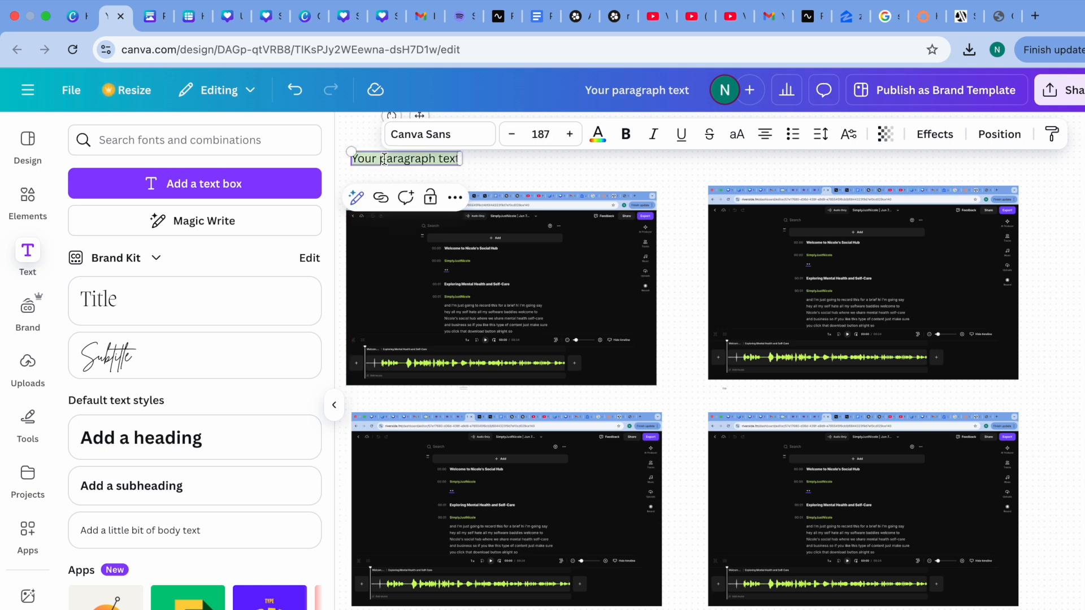
pyautogui.write('We')
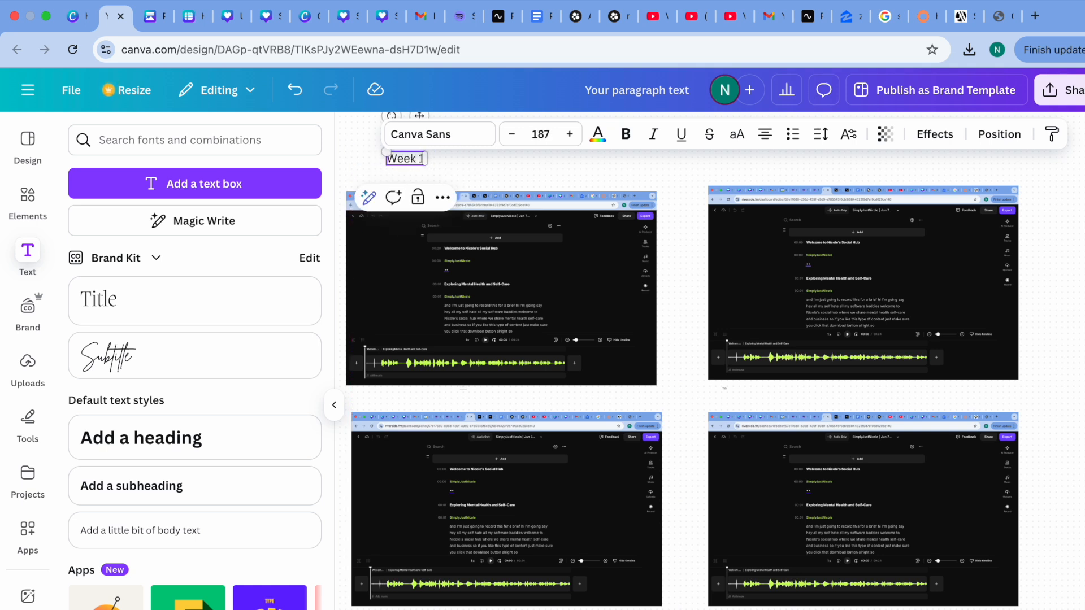
pyautogui.write('ek 1')
pyautogui.press('Return')
pyautogui.click(474, 176)
pyautogui.click(417, 166)
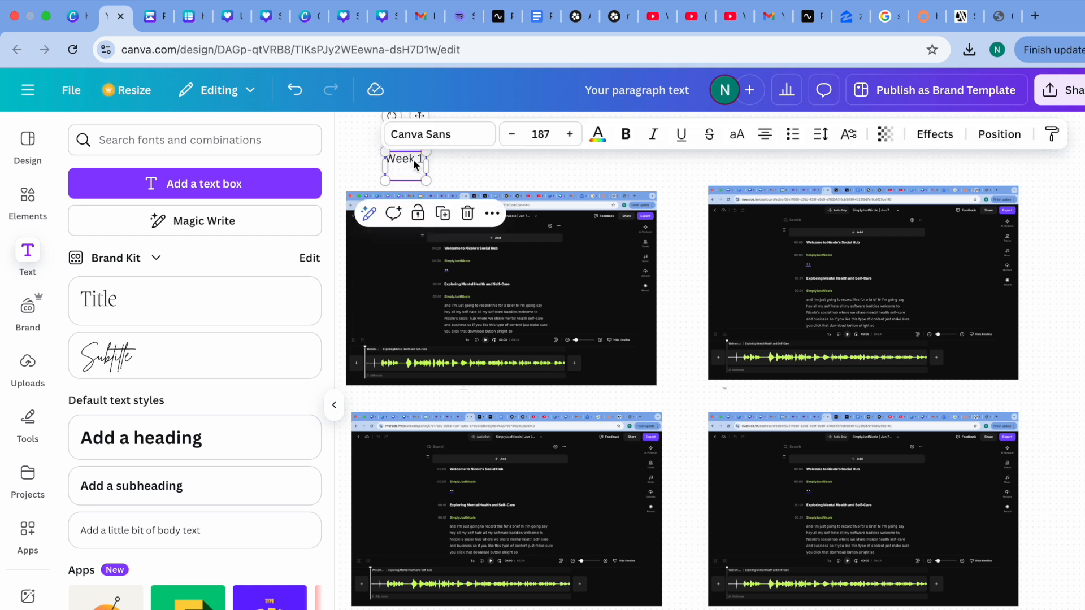
# Place a copy of the "Week 1" label above the lower-left screenshot and change it to "Week 2".
pyautogui.moveTo(408, 161); pyautogui.dragTo(381, 402)
pyautogui.click(390, 400)
pyautogui.click(397, 403)
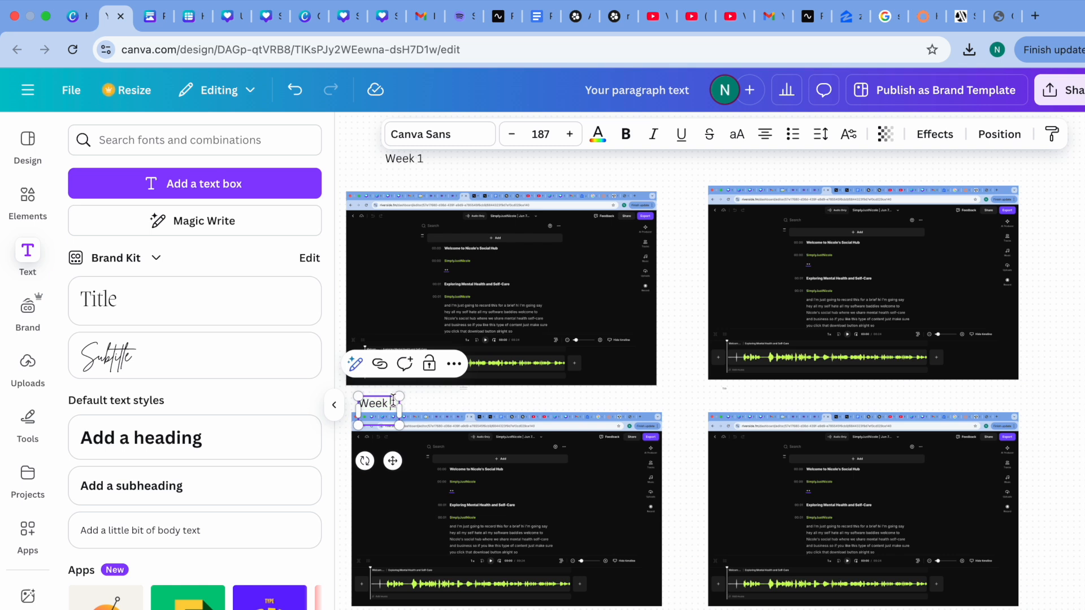
pyautogui.press('BackSpace')
pyautogui.write('2')
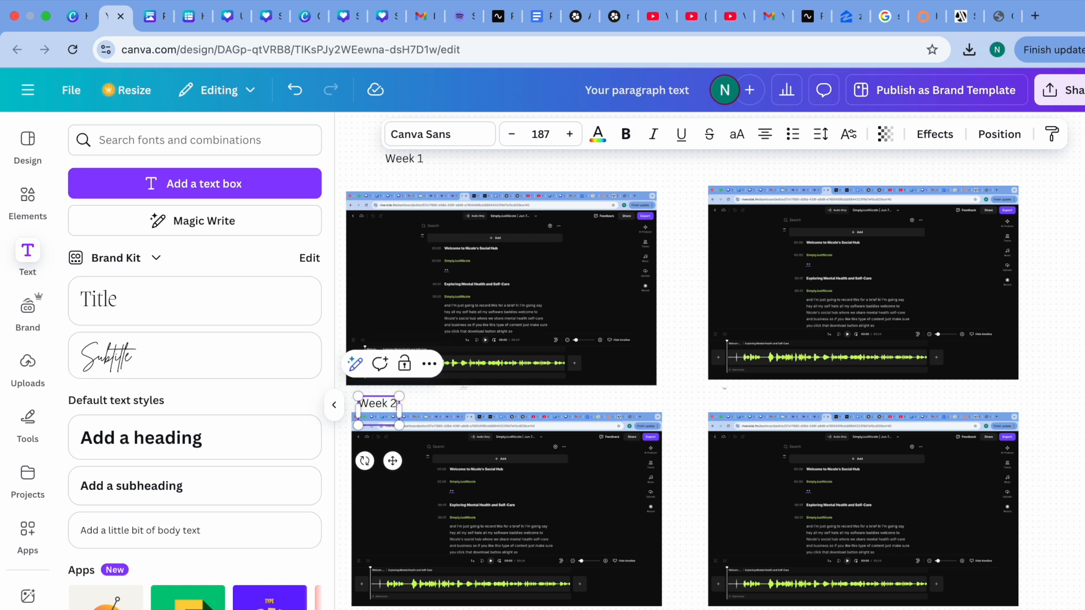
pyautogui.click(455, 405)
# Duplicate the "Week 2" label, move the copy above the upper-right screenshot, and change it to "Week 3".
pyautogui.click(383, 403)
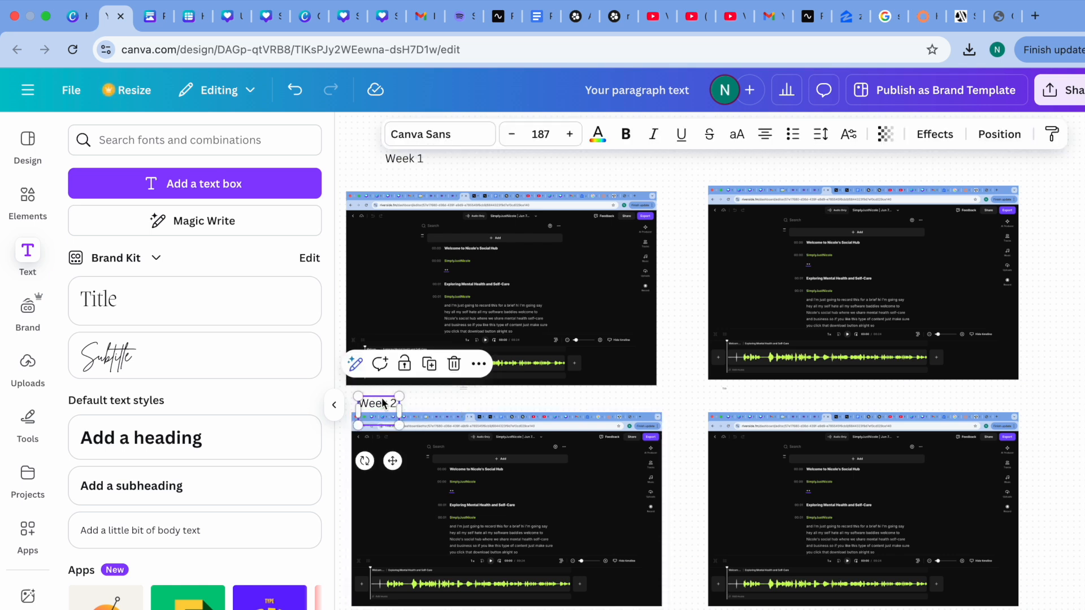
pyautogui.click(429, 365)
pyautogui.moveTo(383, 403); pyautogui.dragTo(743, 164)
pyautogui.doubleClick(751, 165)
pyautogui.write('3')
pyautogui.click(697, 326)
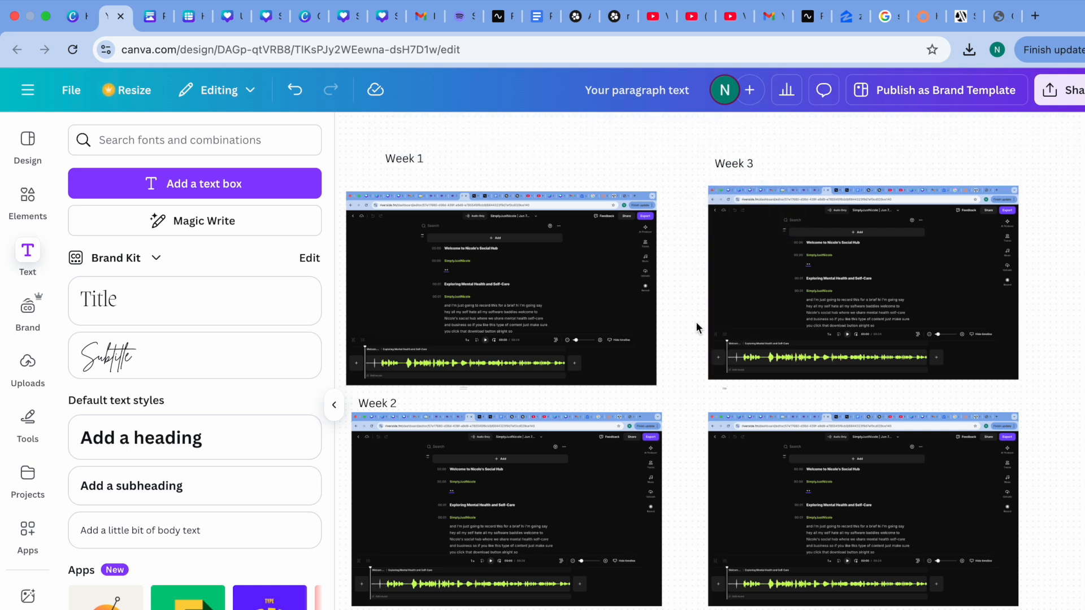
# Duplicate the "Week 3" label, move the copy above the lower-right screenshot, and change it to "Week 4".
pyautogui.click(726, 169)
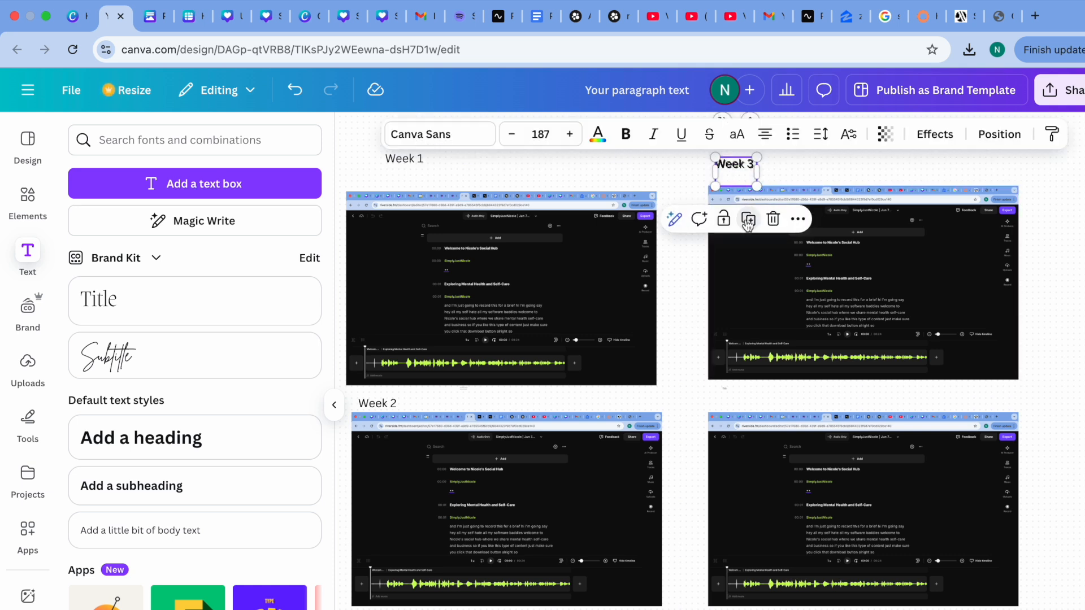
pyautogui.moveTo(745, 167); pyautogui.dragTo(755, 402)
pyautogui.click(754, 399)
pyautogui.click(753, 399)
pyautogui.press('BackSpace')
pyautogui.write('4')
pyautogui.click(700, 461)
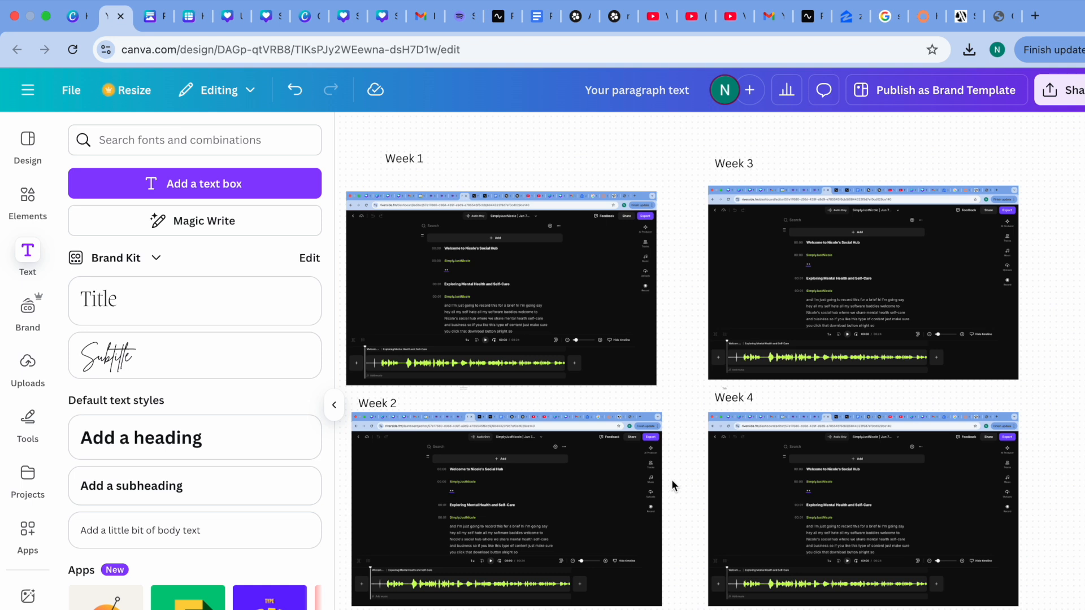
# Move the "Week 1" label closer to its screenshot, aligned with the left edge of the "Week 2" label.
pyautogui.moveTo(412, 162); pyautogui.dragTo(386, 175)
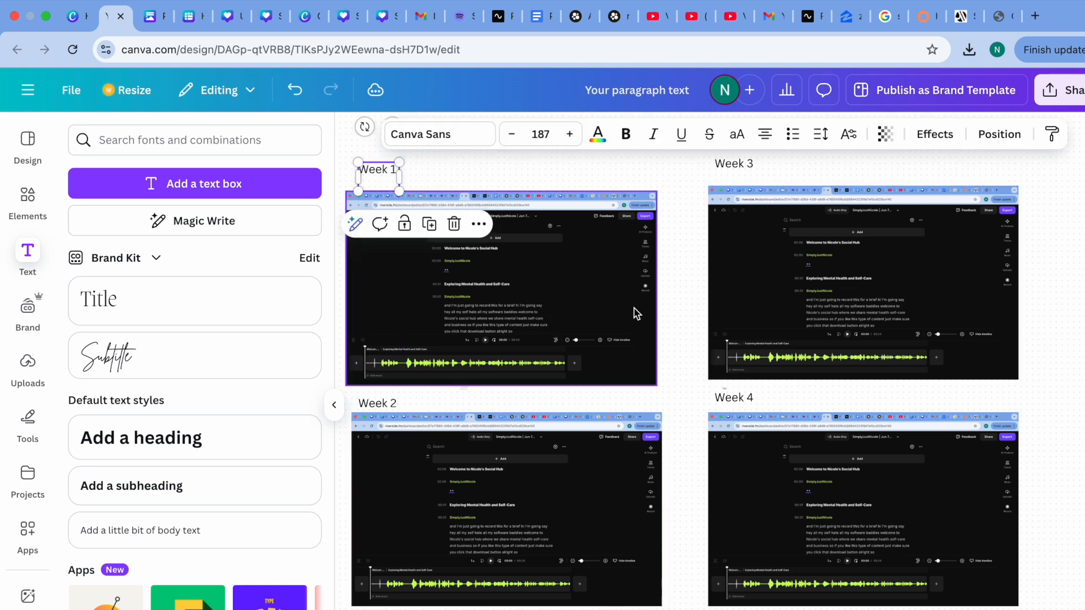
pyautogui.click(696, 391)
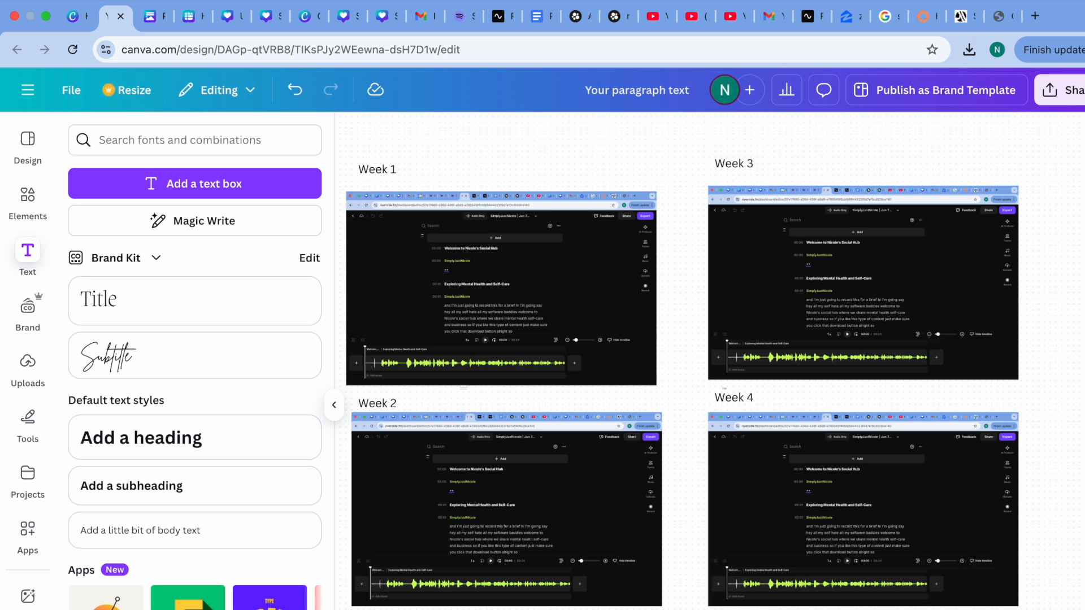
# Duplicate the "Week 4" label, move the copy above the fifth screenshot at the bottom of the whiteboard, and change it to "Week 5".
pyautogui.scroll(-4, 710, 361)
pyautogui.scroll(-1, 682, 361)
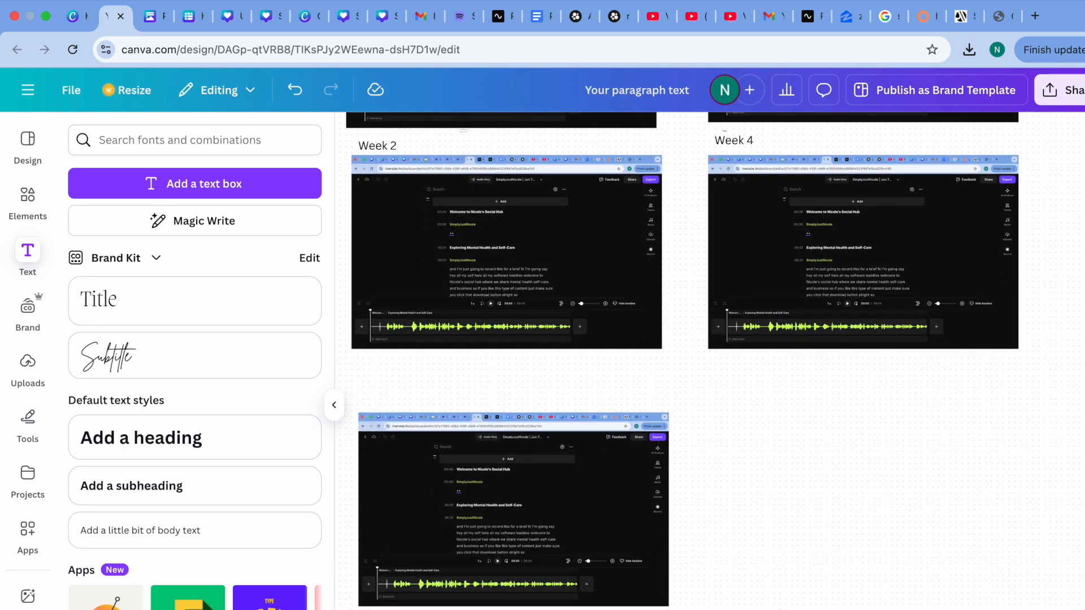
pyautogui.scroll(7, 1076, 542)
pyautogui.scroll(-2, 1068, 419)
pyautogui.scroll(-4, 1029, 559)
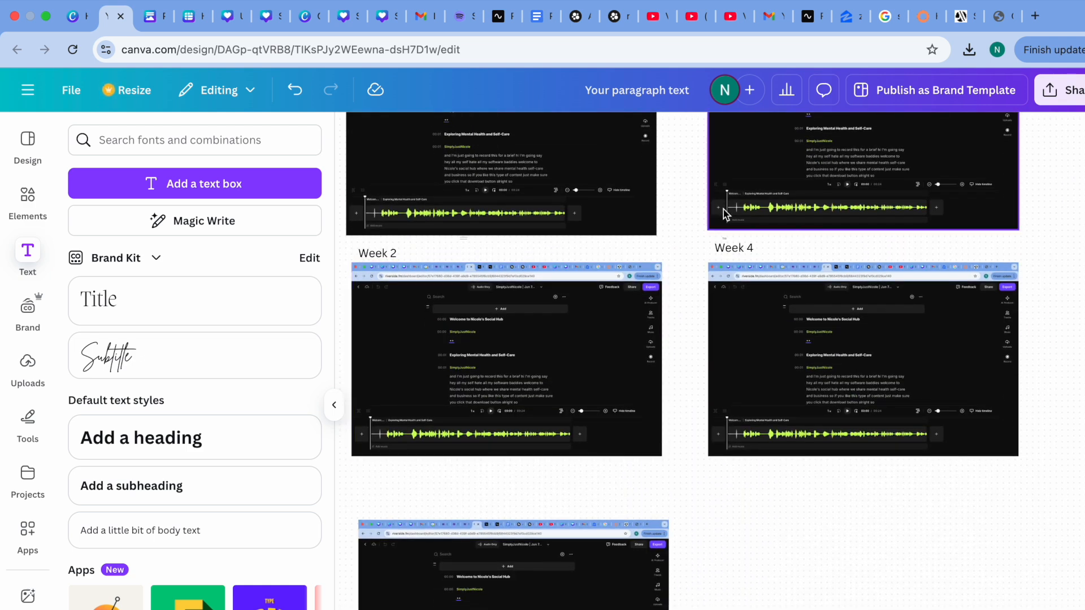
pyautogui.click(739, 257)
pyautogui.click(744, 218)
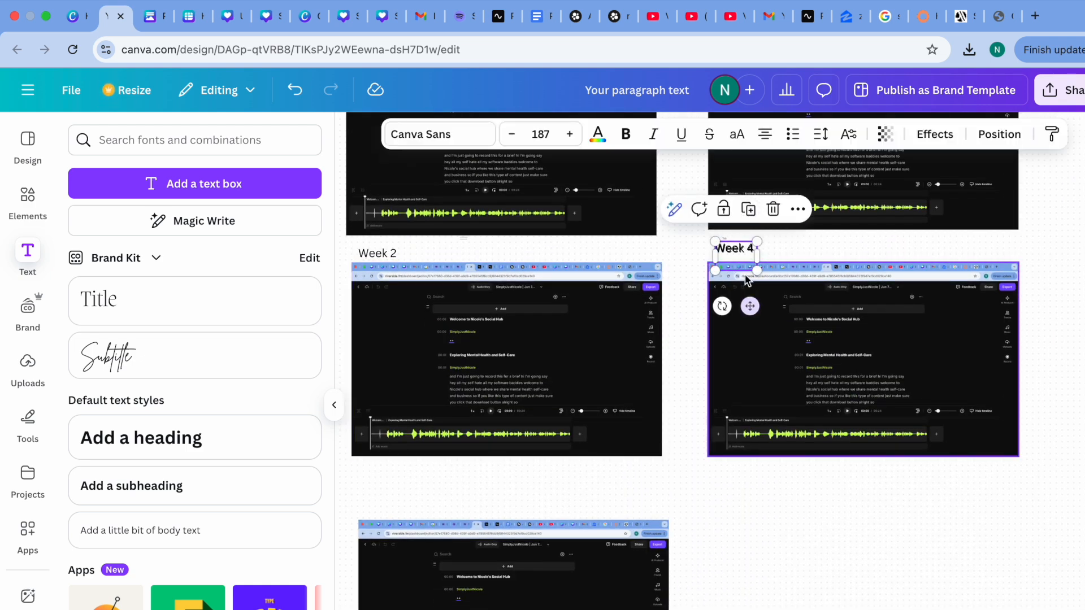
pyautogui.moveTo(749, 305); pyautogui.dragTo(392, 546)
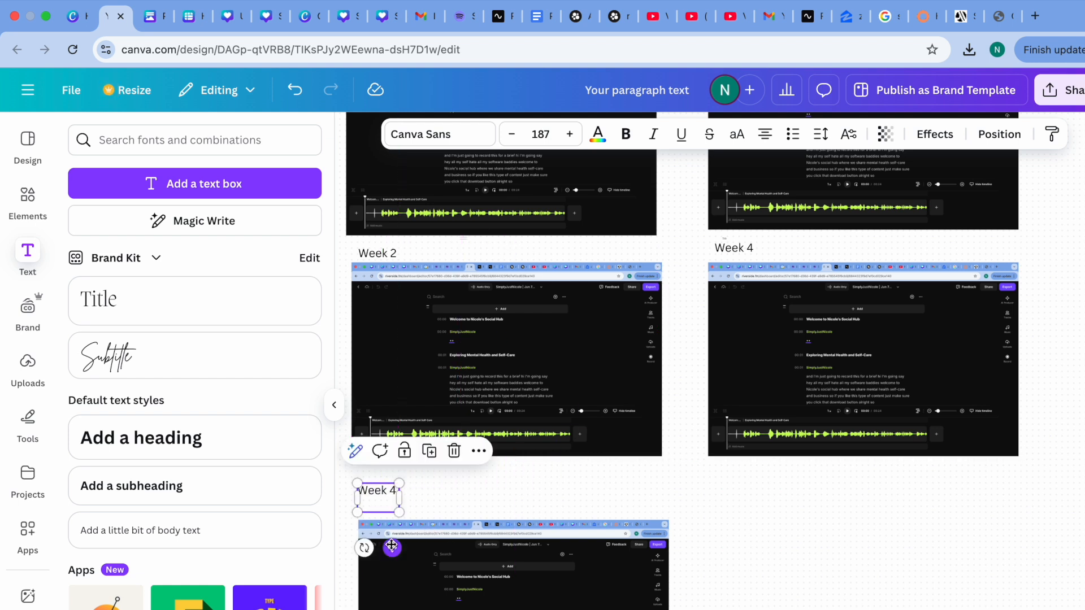
pyautogui.click(395, 491)
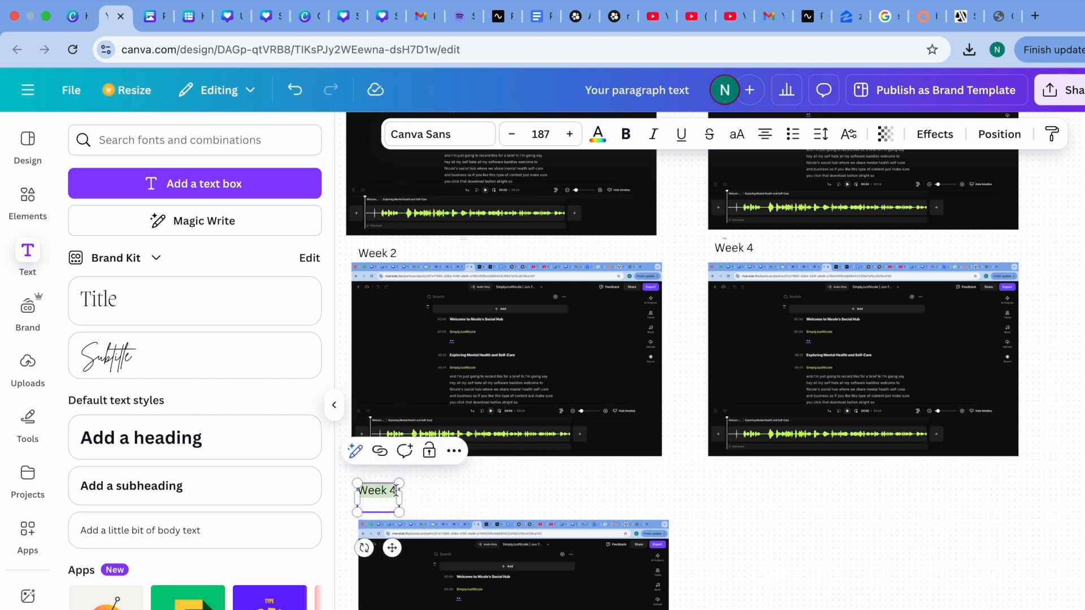
pyautogui.press('BackSpace')
pyautogui.write('5')
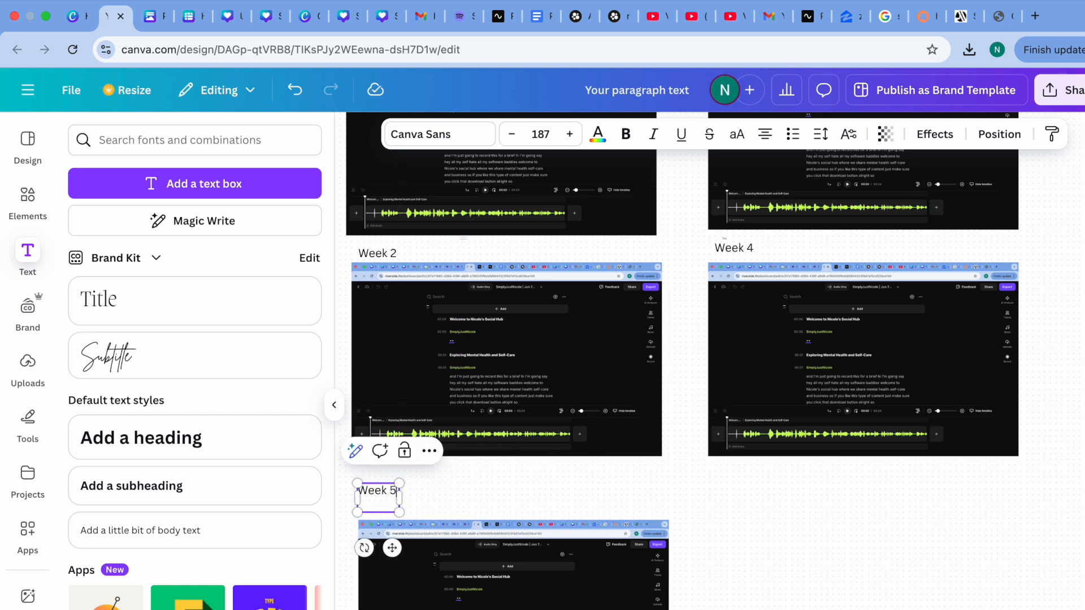
pyautogui.click(529, 509)
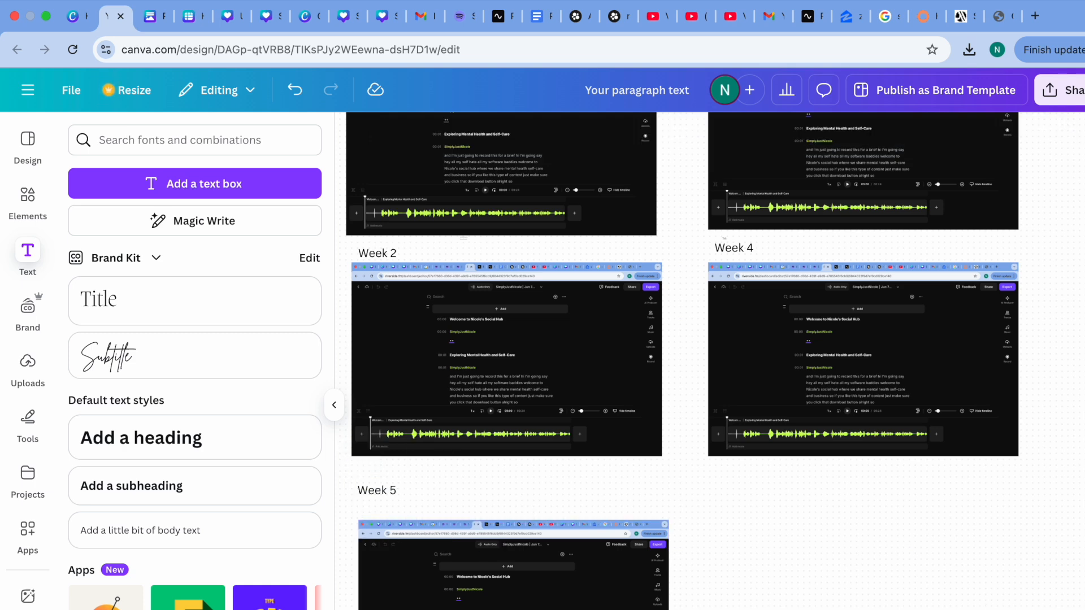
pyautogui.scroll(3, 682, 361)
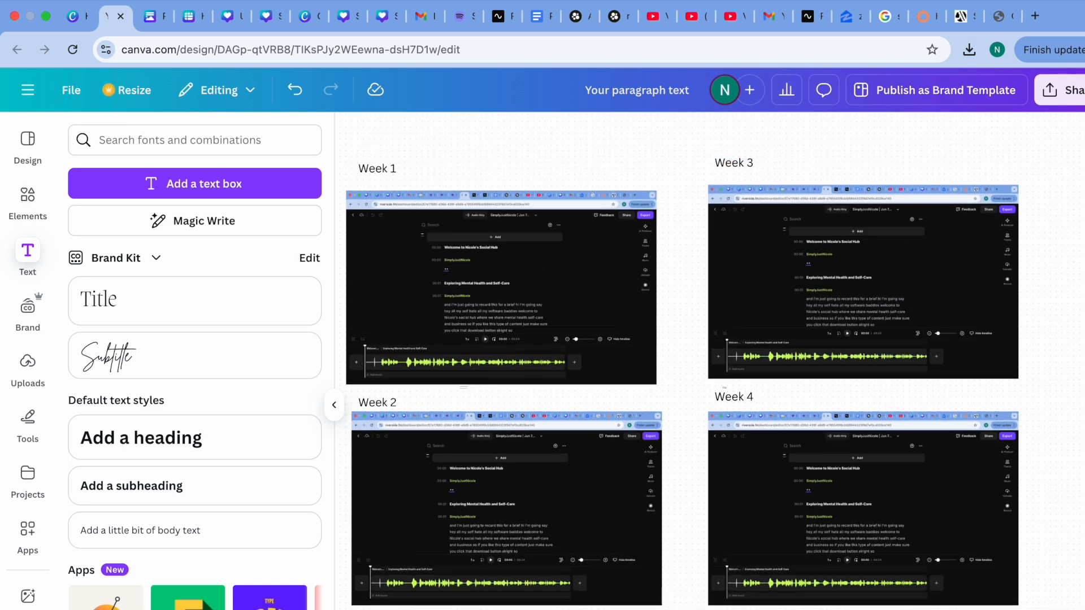
pyautogui.scroll(-2, 683, 362)
pyautogui.scroll(-1, 683, 362)
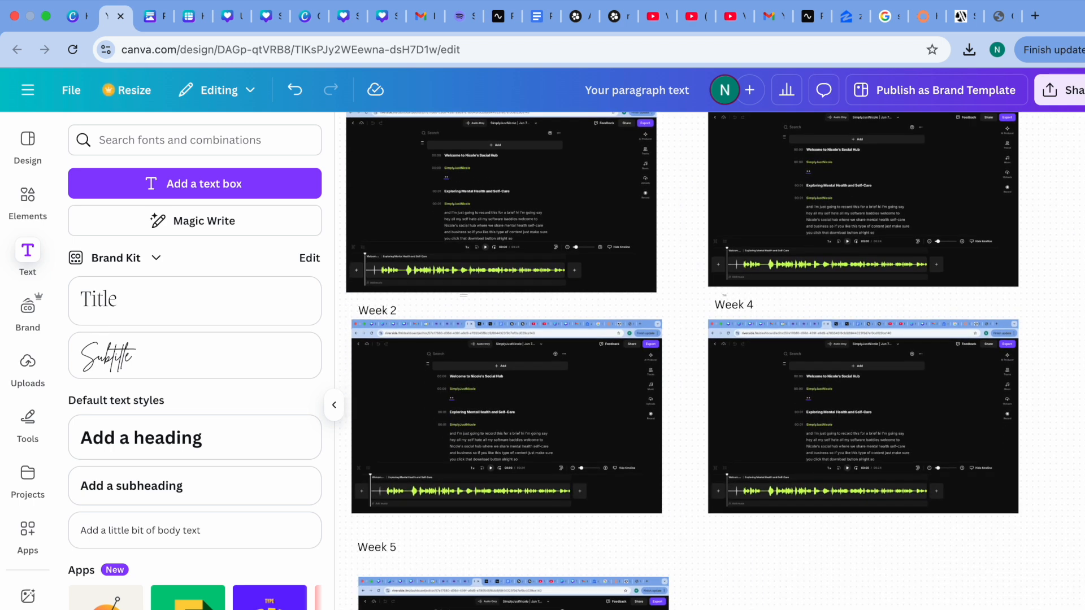
pyautogui.scroll(-3, 683, 362)
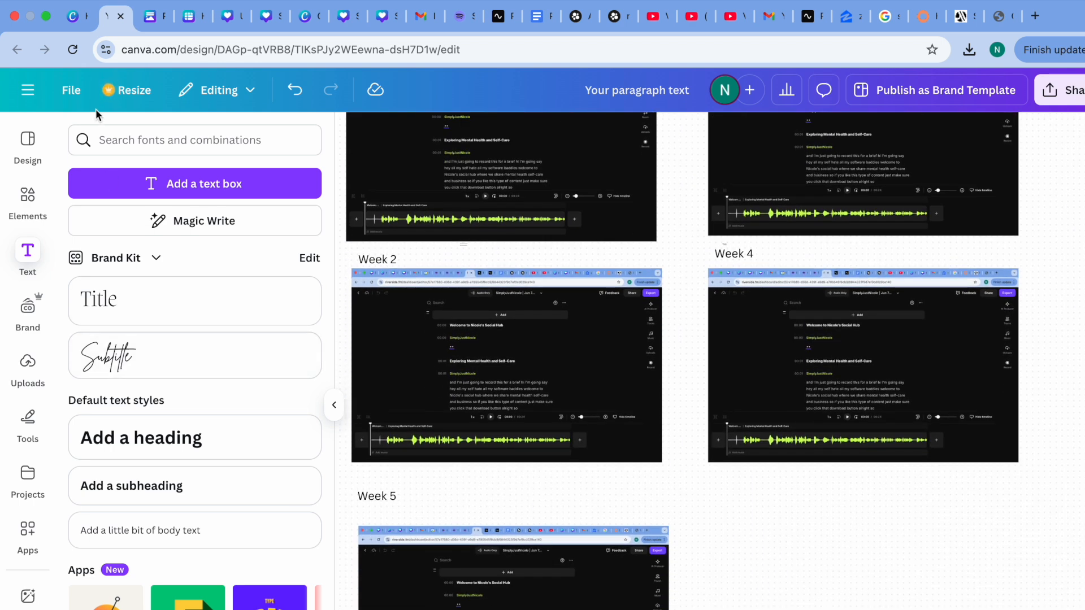
# Return to the Canva home page, create a new blank Presentation design, and dismiss the template suggestions.
pyautogui.click(74, 17)
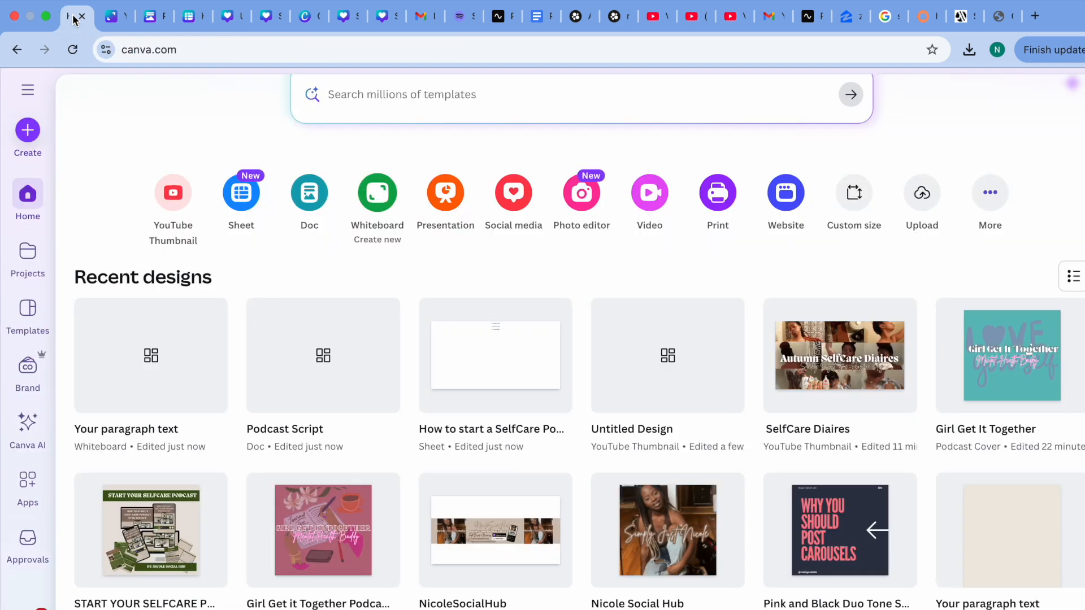
pyautogui.click(447, 199)
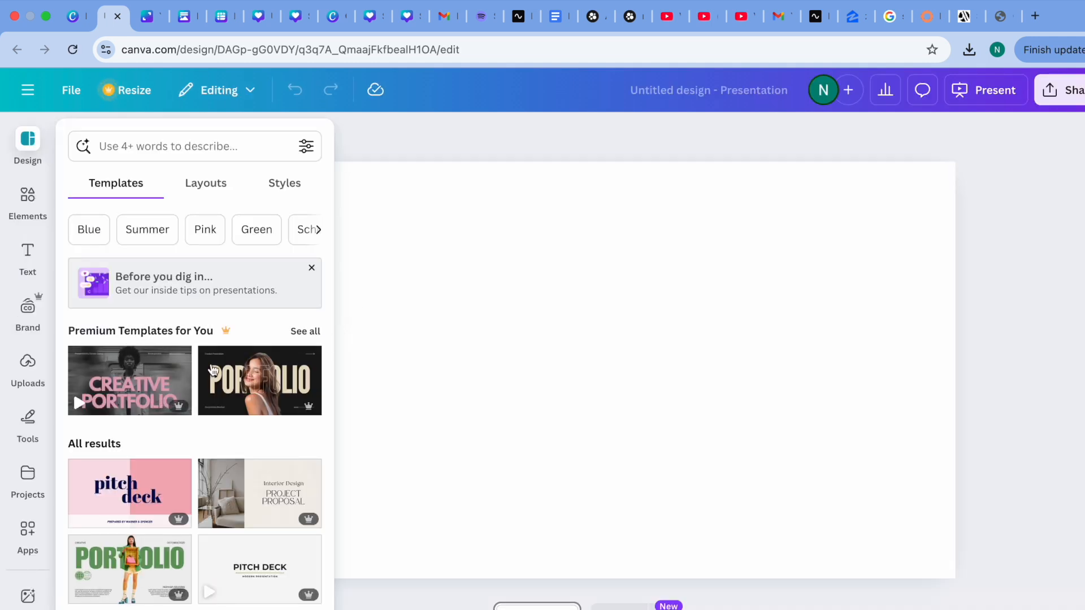
pyautogui.click(1072, 332)
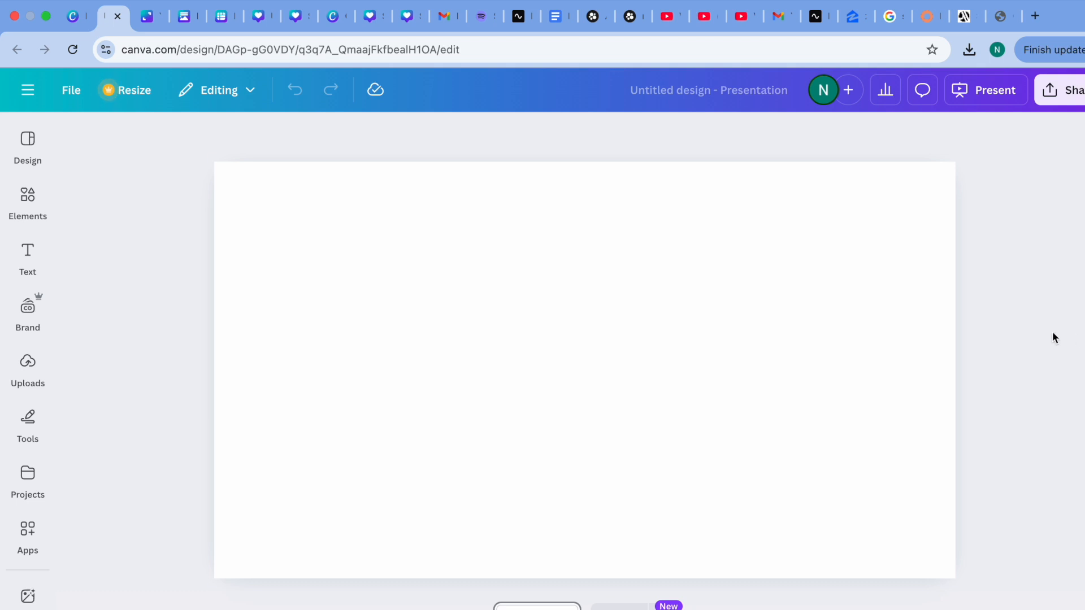
# Open the uploaded files in the blank presentation.
pyautogui.click(27, 364)
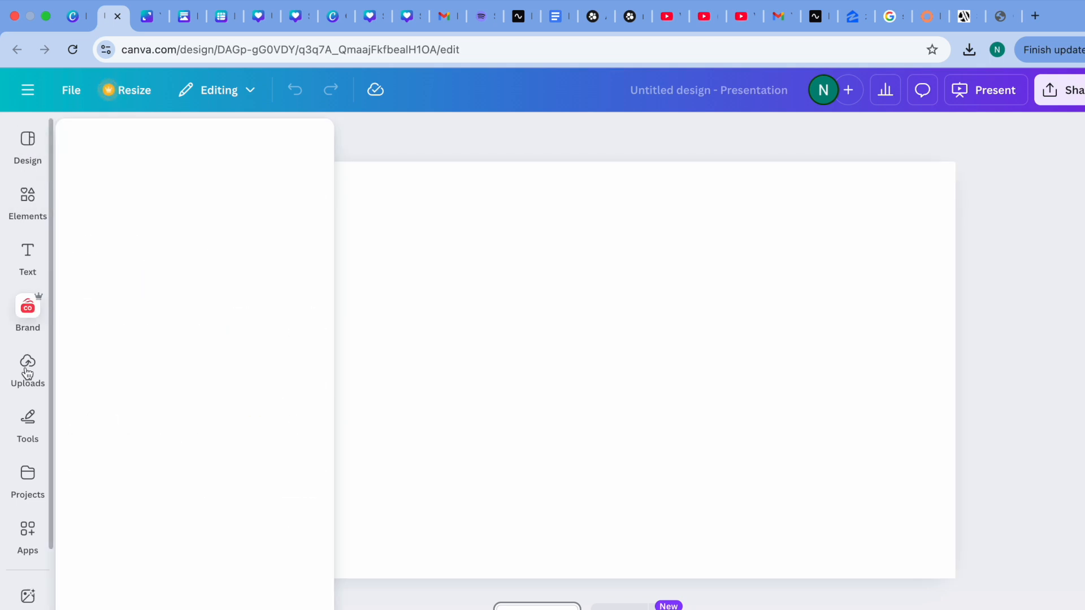
pyautogui.click(27, 439)
pyautogui.click(24, 505)
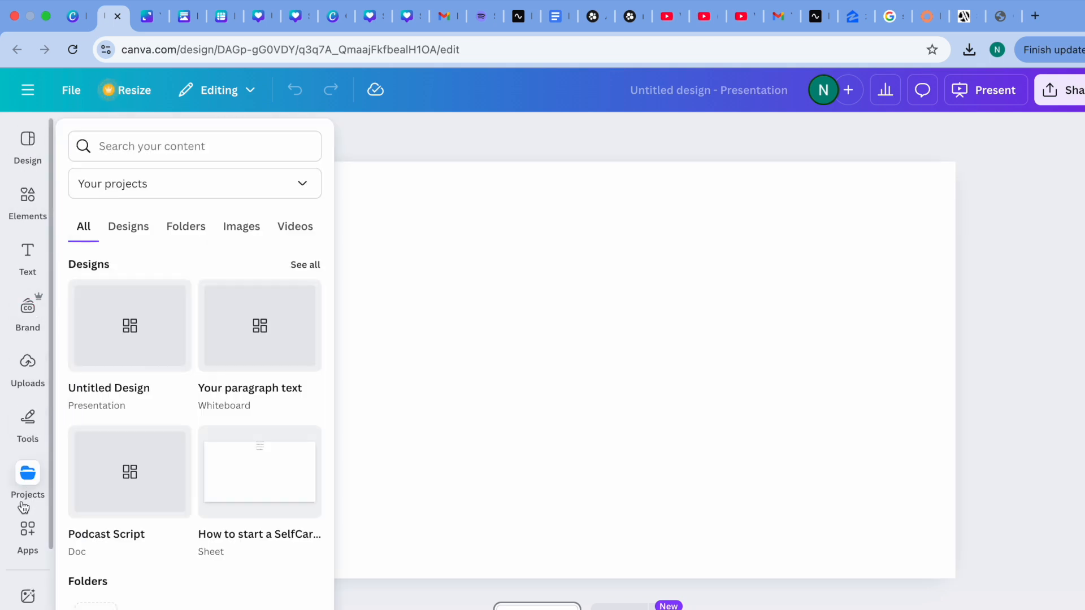
pyautogui.click(27, 198)
pyautogui.click(43, 152)
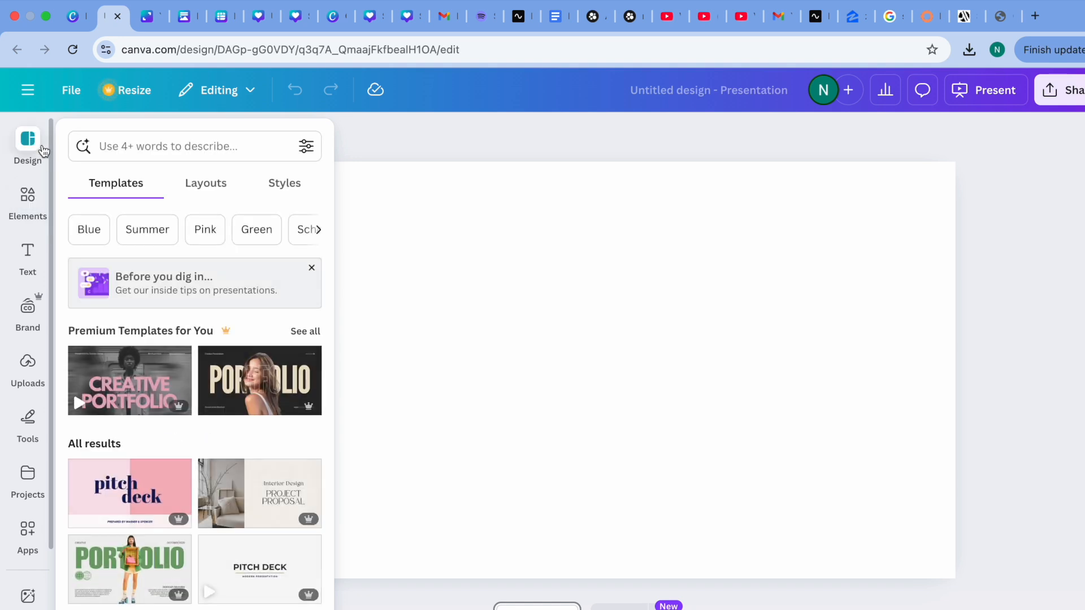
pyautogui.click(22, 253)
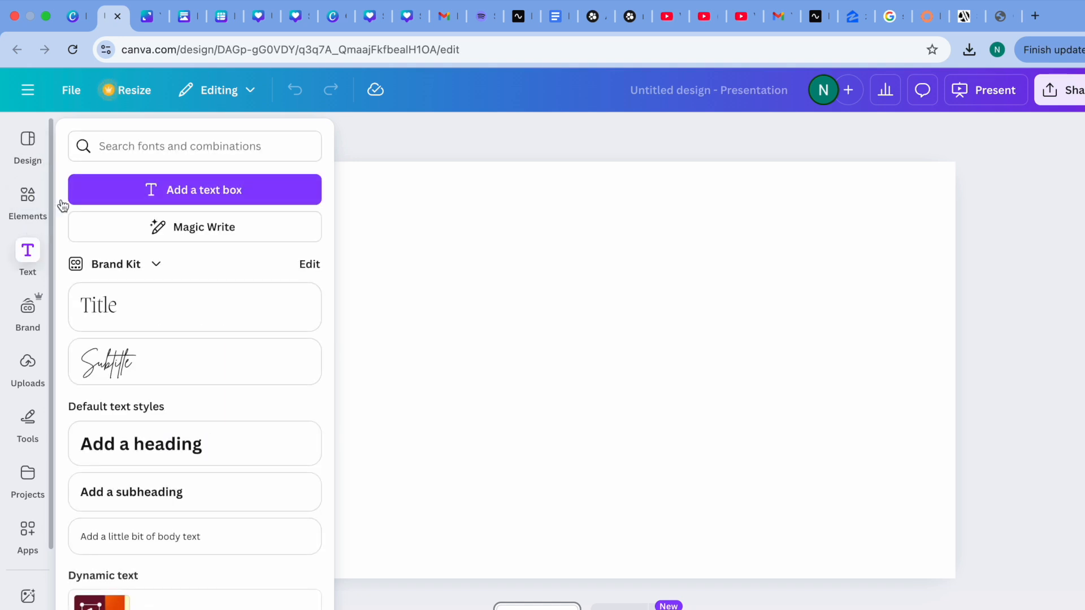
pyautogui.click(455, 126)
# Browse the presentation templates and preview the pages of the Colorful Collage Best Friends Slam Book and Neutral Elegant Interior Design Project Proposal ones.
pyautogui.click(22, 154)
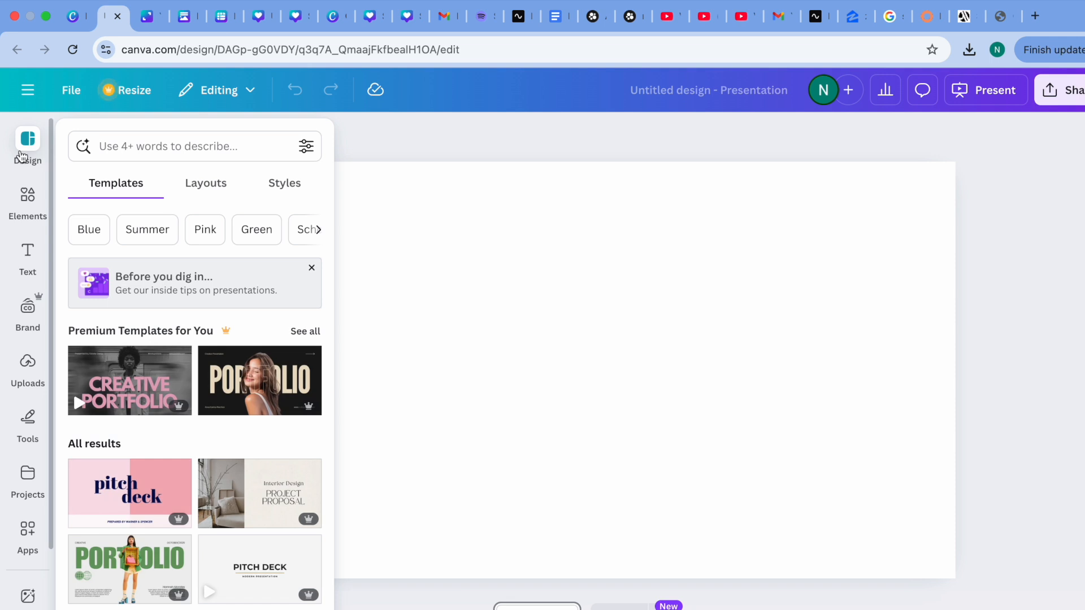
pyautogui.click(27, 156)
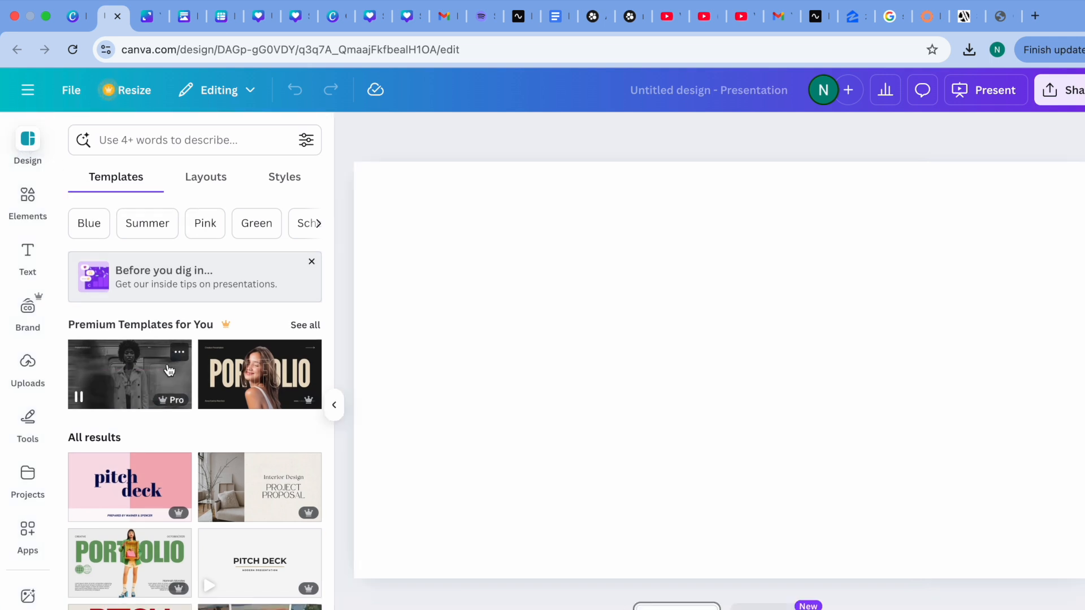
pyautogui.moveTo(283, 391)
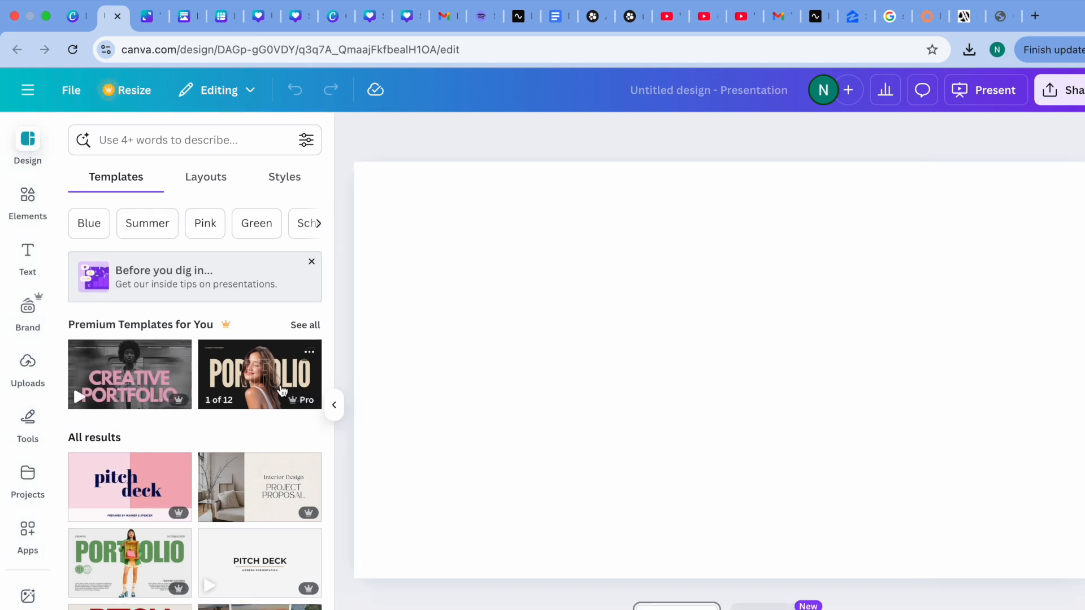
pyautogui.moveTo(115, 397)
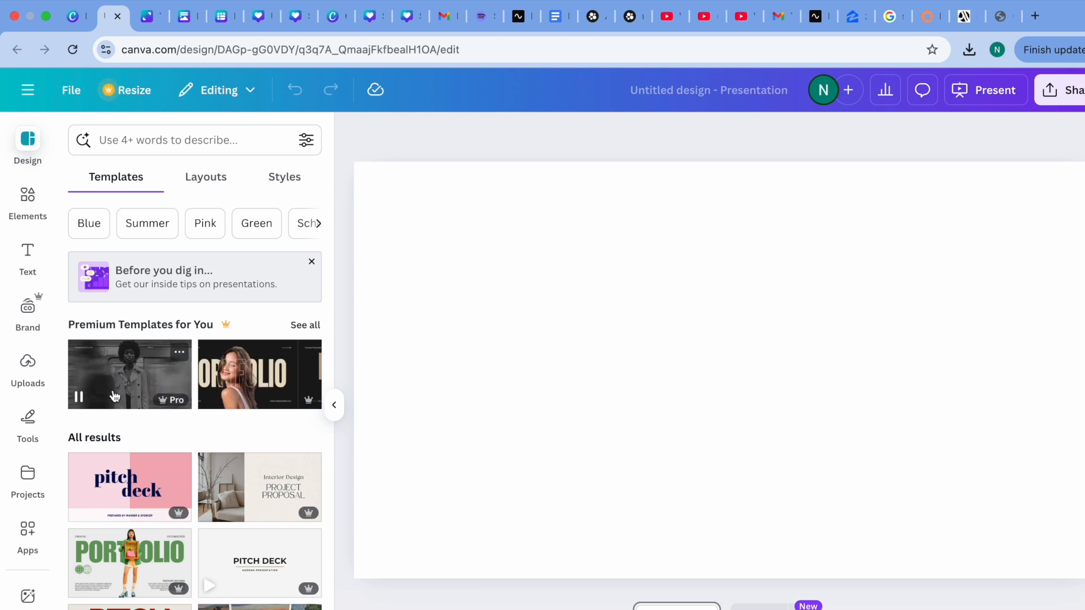
pyautogui.moveTo(156, 506)
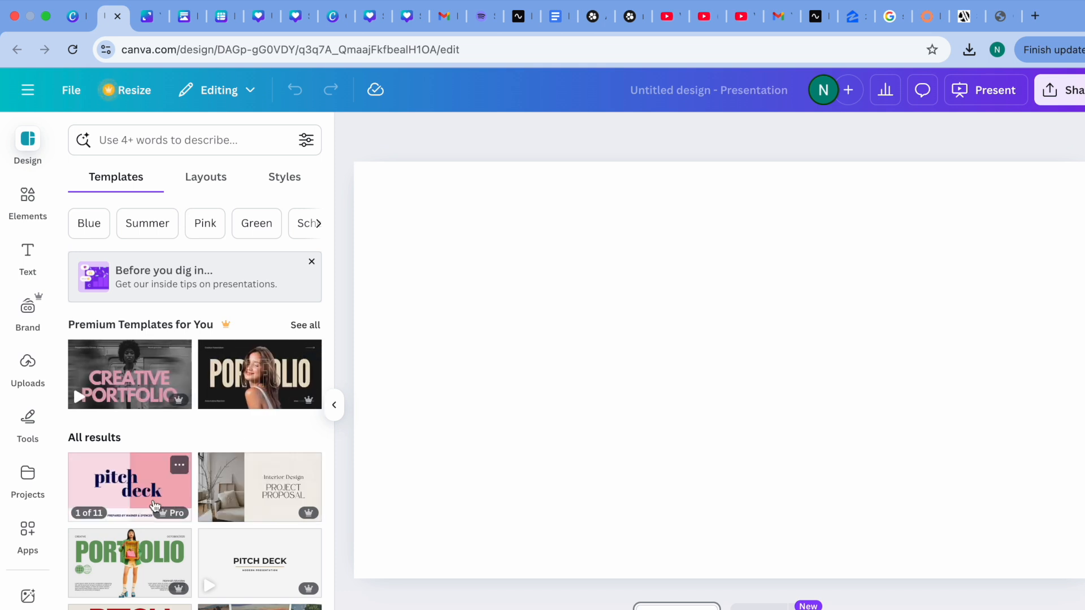
pyautogui.moveTo(134, 568)
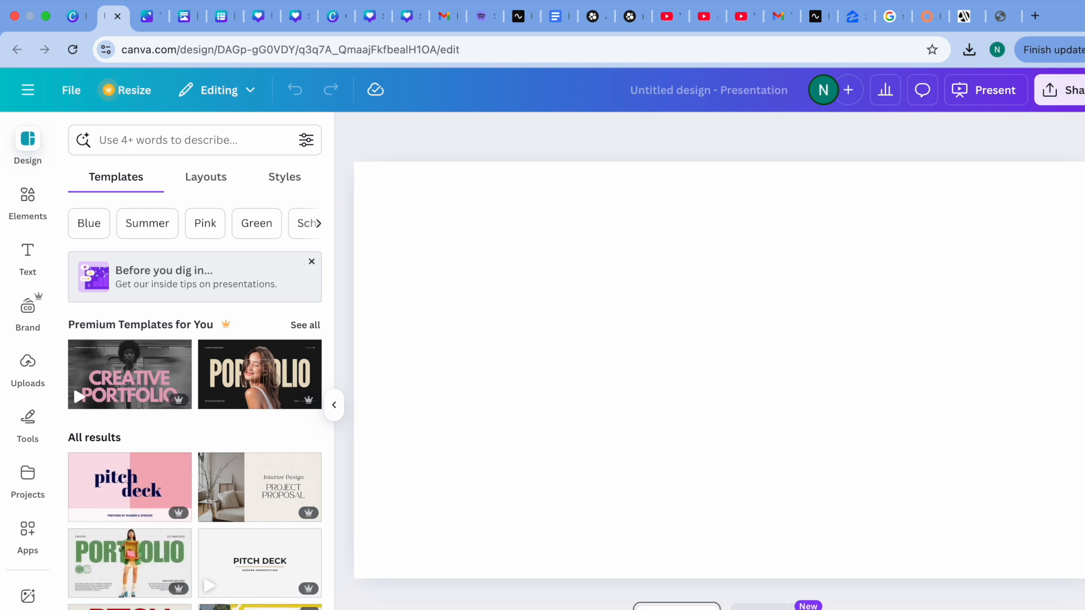
pyautogui.click(260, 608)
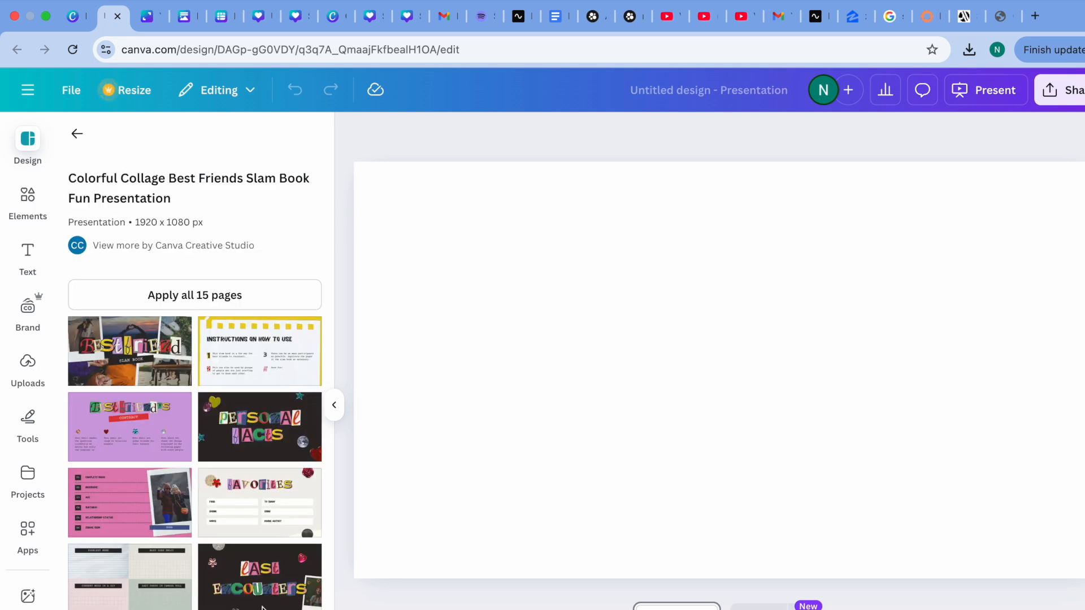
pyautogui.click(77, 133)
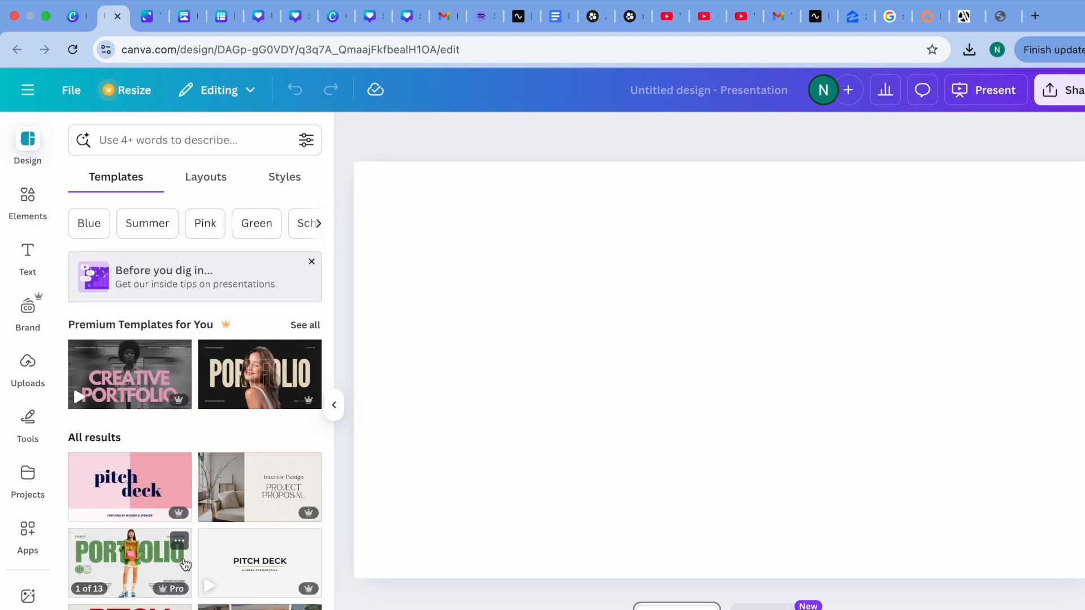
pyautogui.click(281, 510)
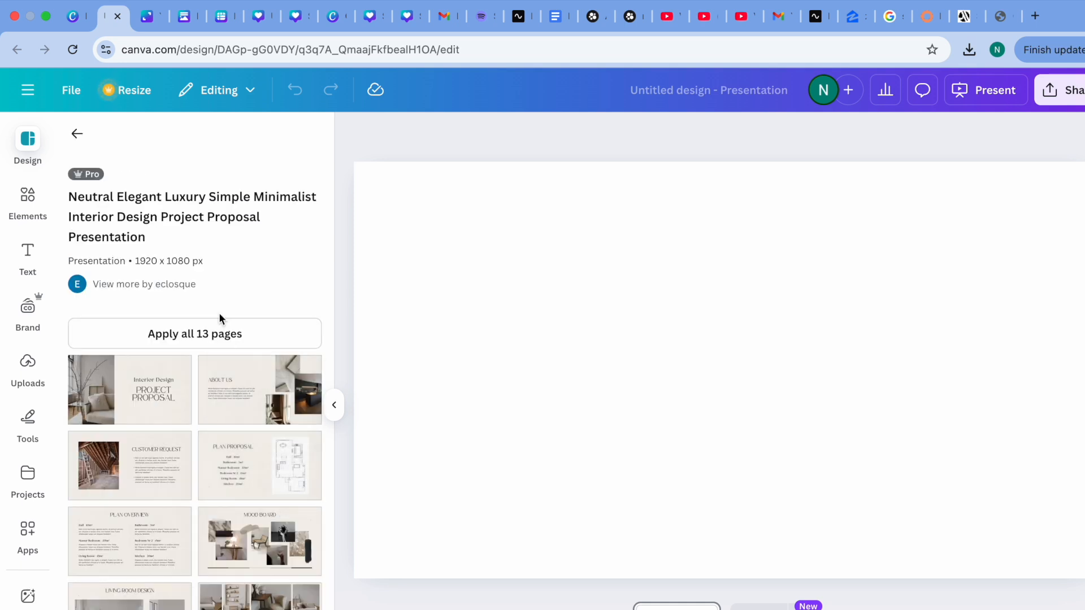
pyautogui.click(76, 134)
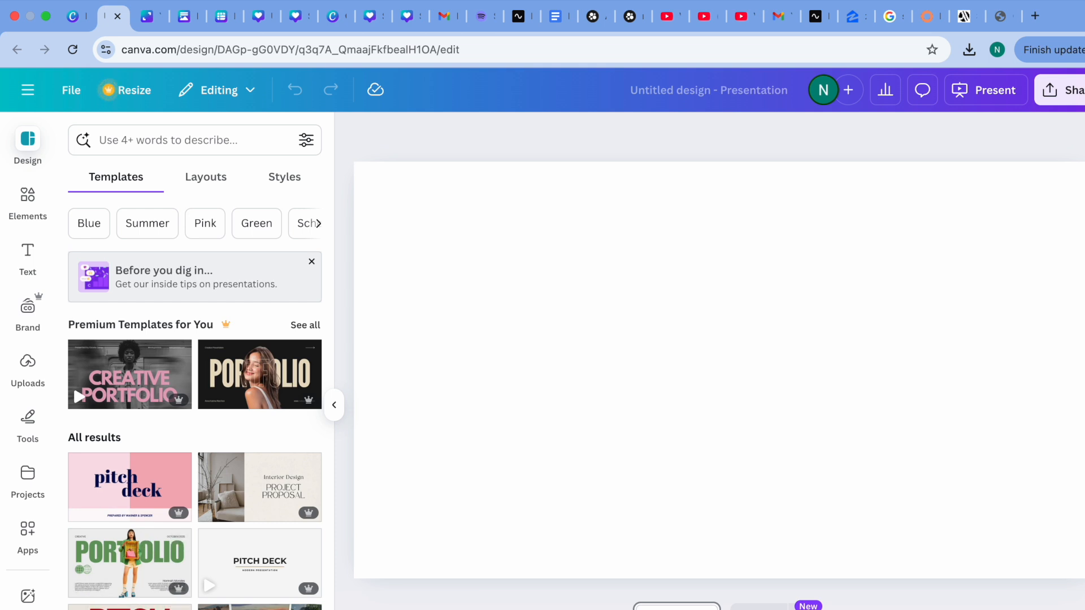
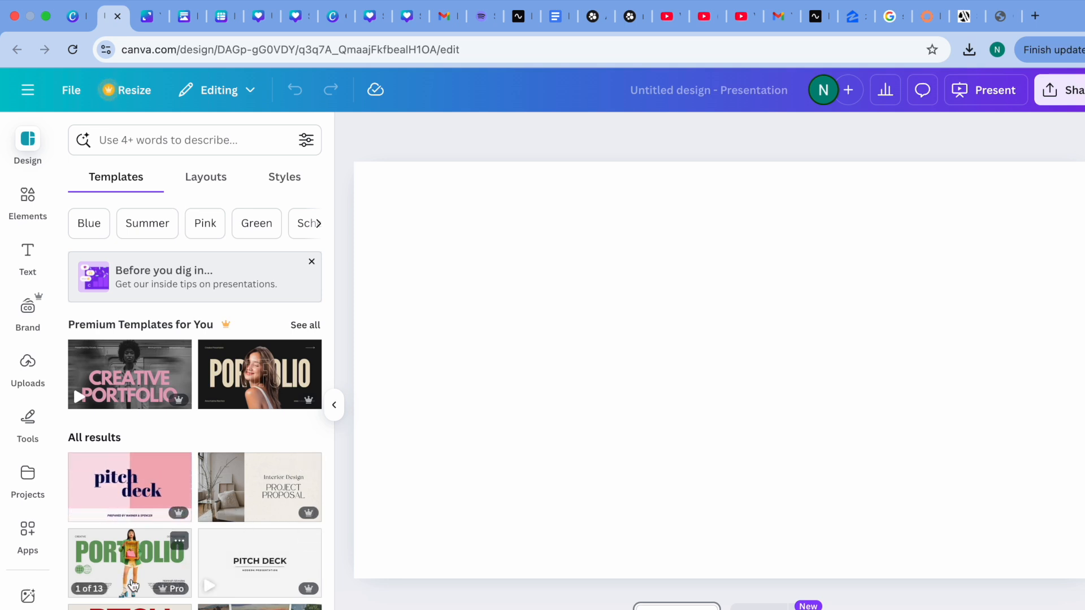
# Apply all pages of the premium Creative Portfolio template to the blank presentation.
pyautogui.click(149, 402)
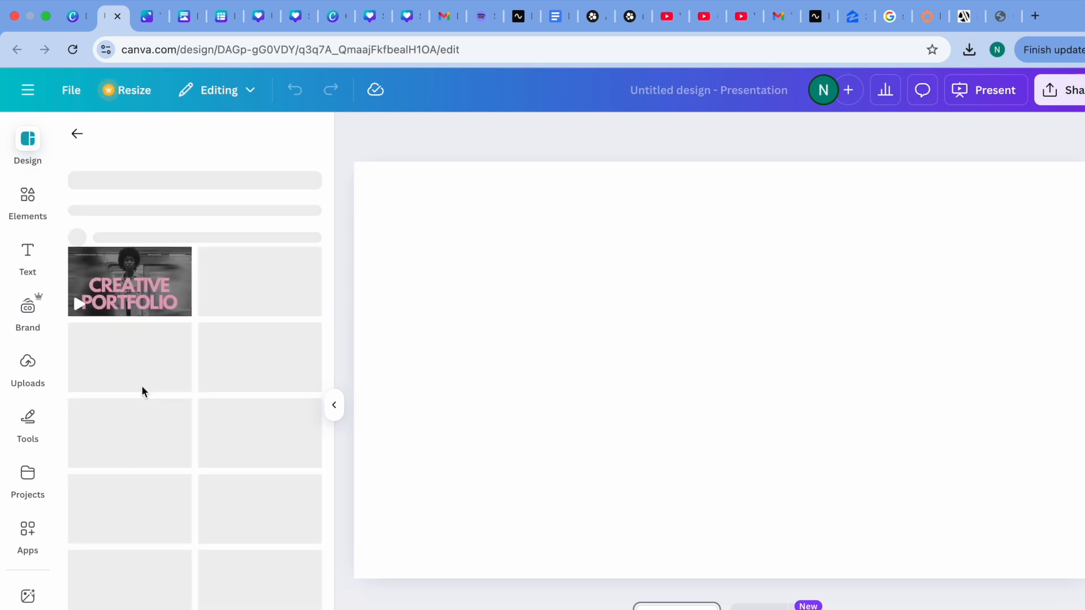
pyautogui.click(181, 334)
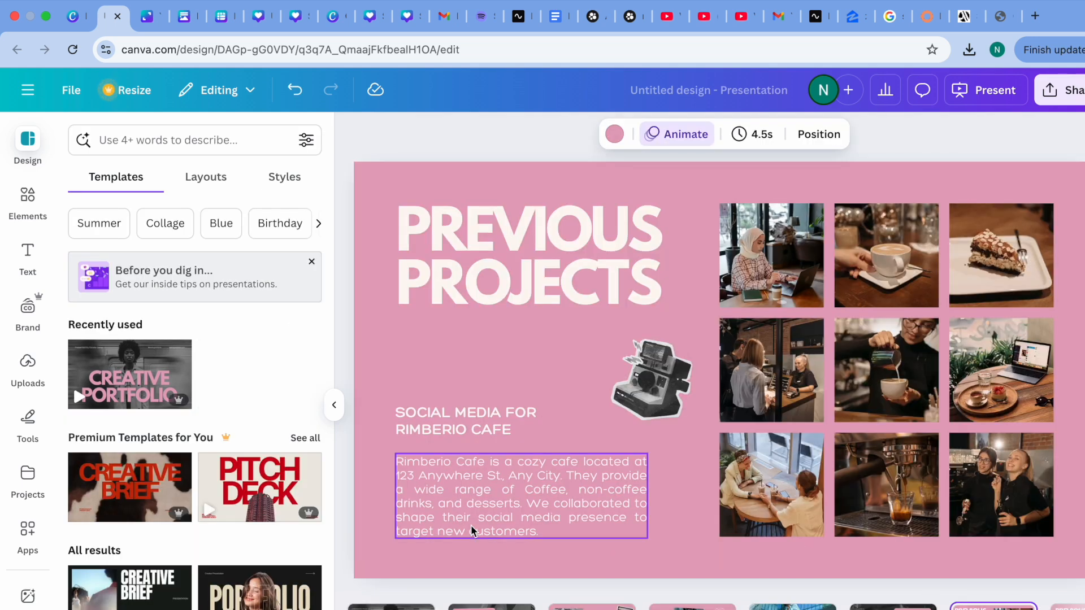
# Review the applied pages in order, from the Creative Portfolio cover through the Previous Projects pages to the closing page.
pyautogui.click(391, 608)
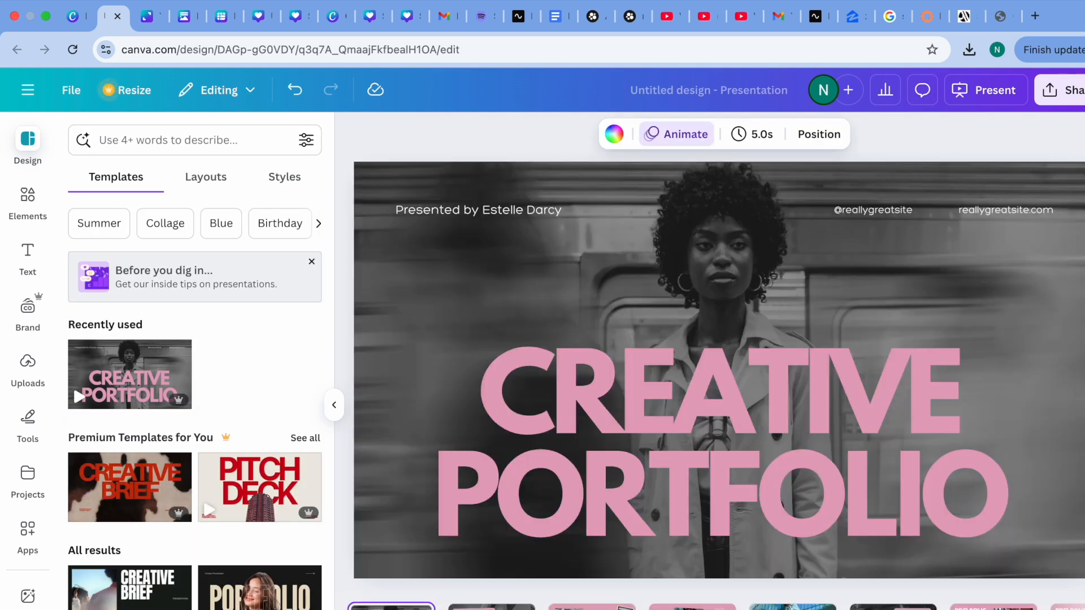
pyautogui.click(492, 607)
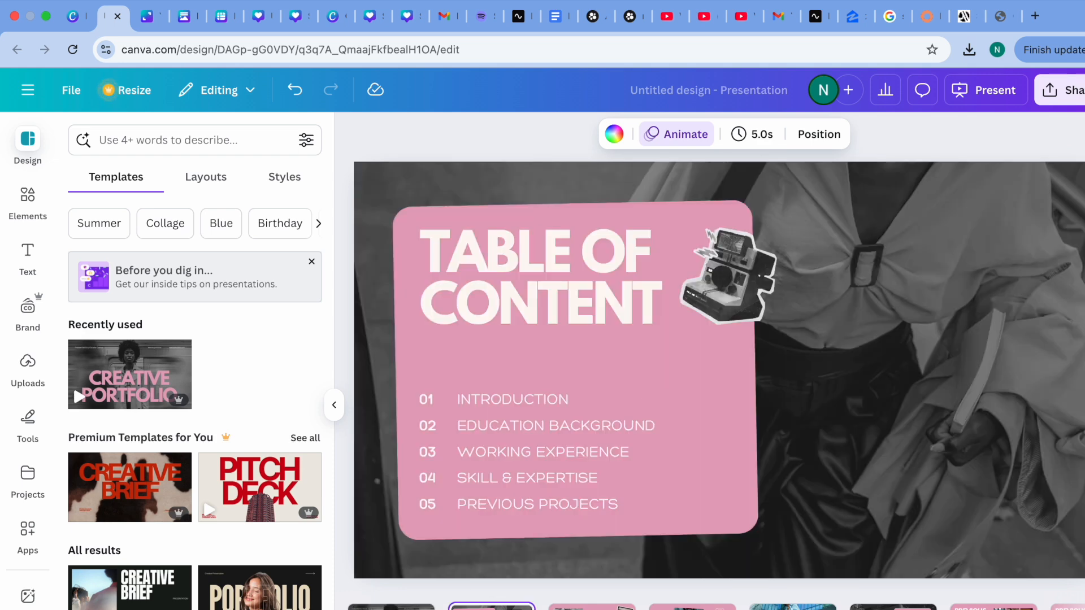
pyautogui.click(592, 608)
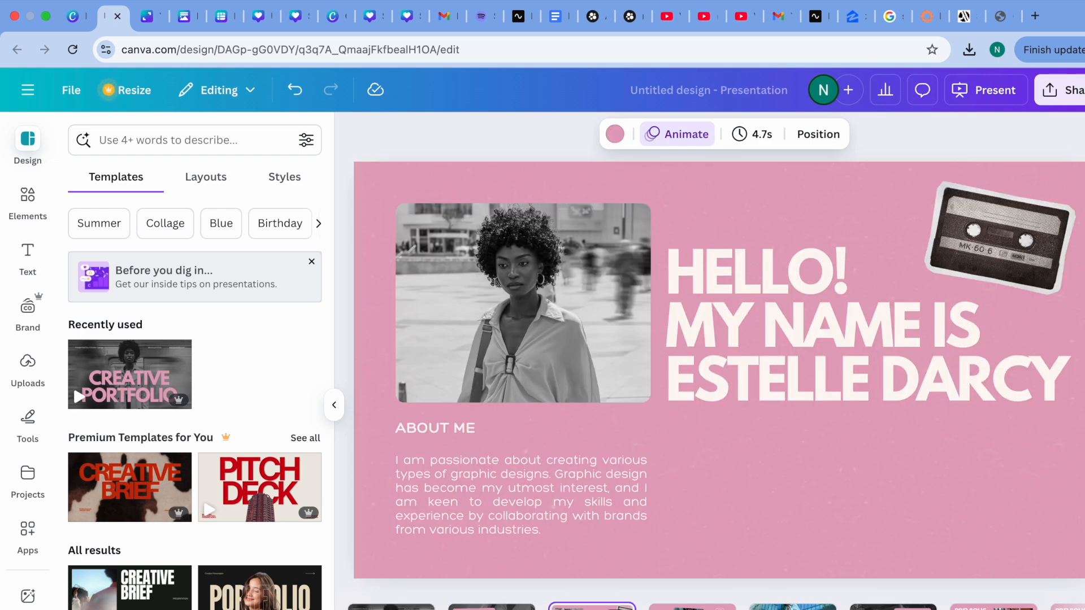
pyautogui.click(692, 607)
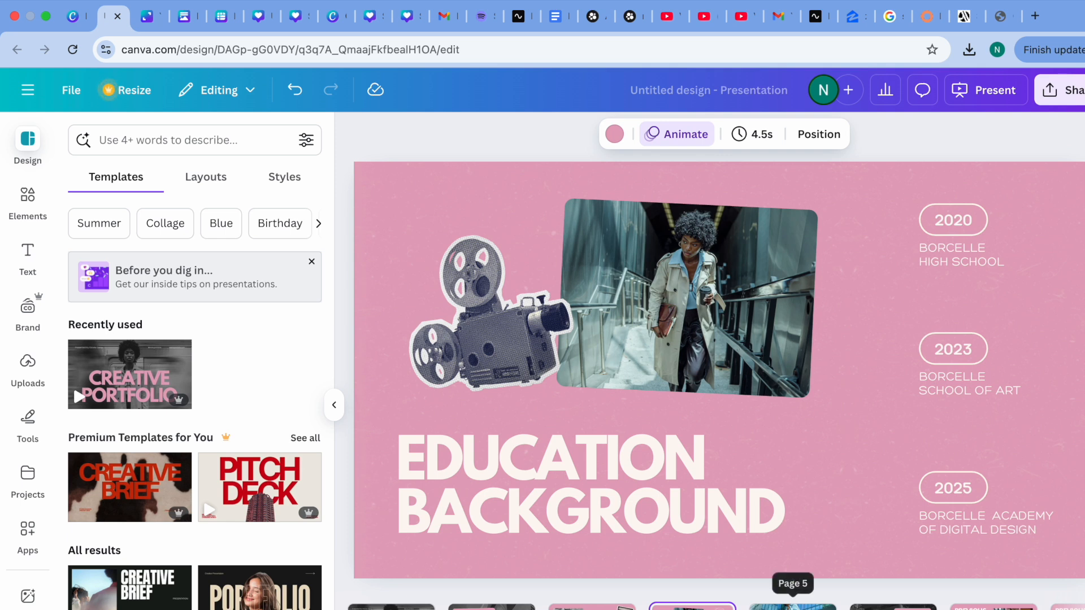
pyautogui.click(792, 608)
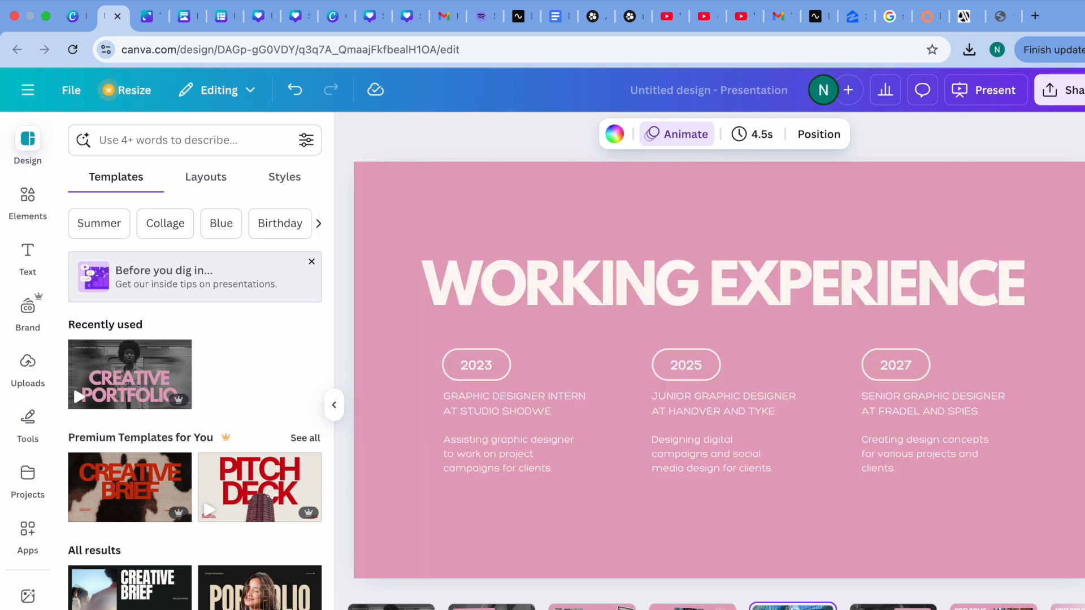
pyautogui.click(893, 607)
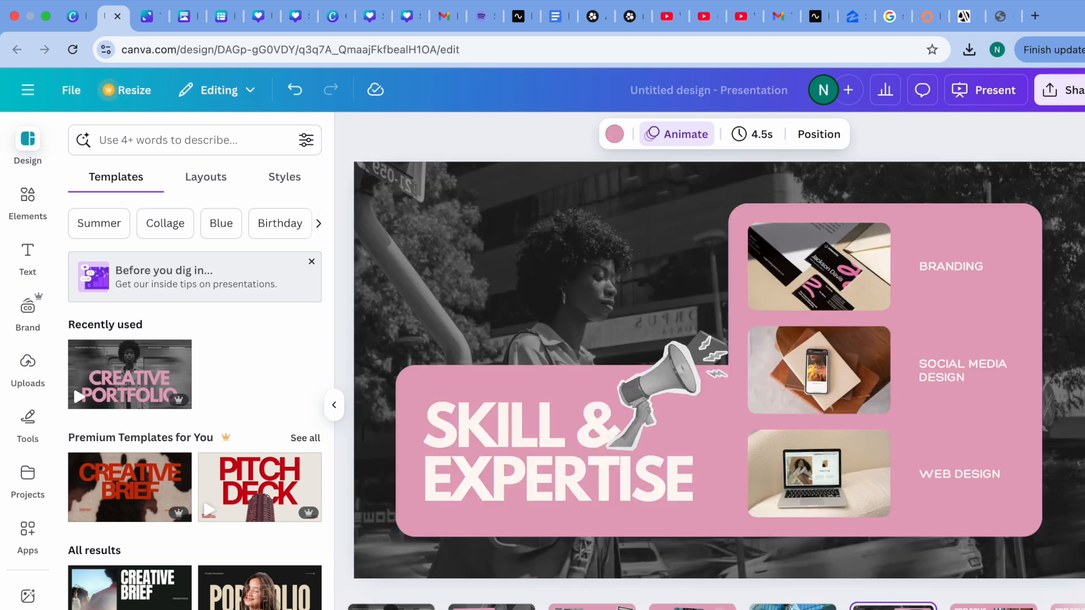
pyautogui.click(993, 607)
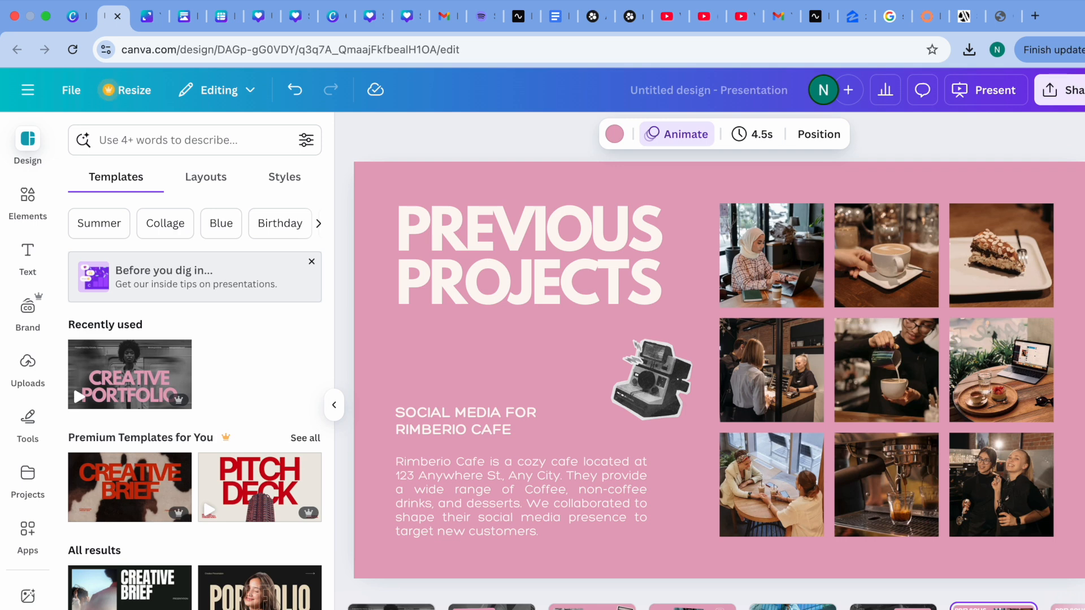
pyautogui.click(1077, 607)
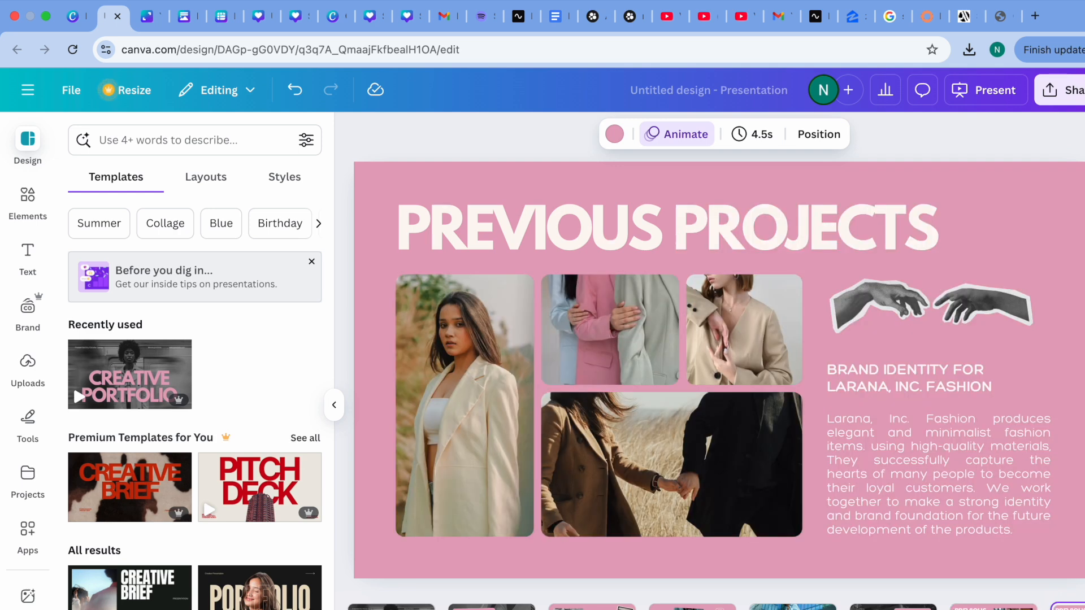
pyautogui.press('Escape')
pyautogui.press('Right')
pyautogui.press('Right')
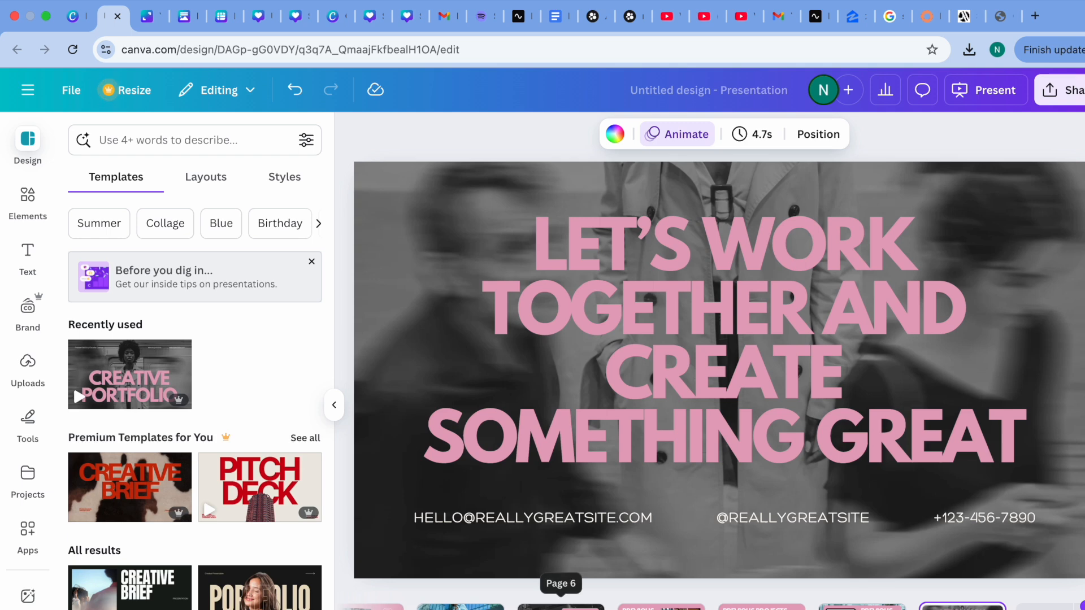
pyautogui.click(561, 606)
pyautogui.click(661, 606)
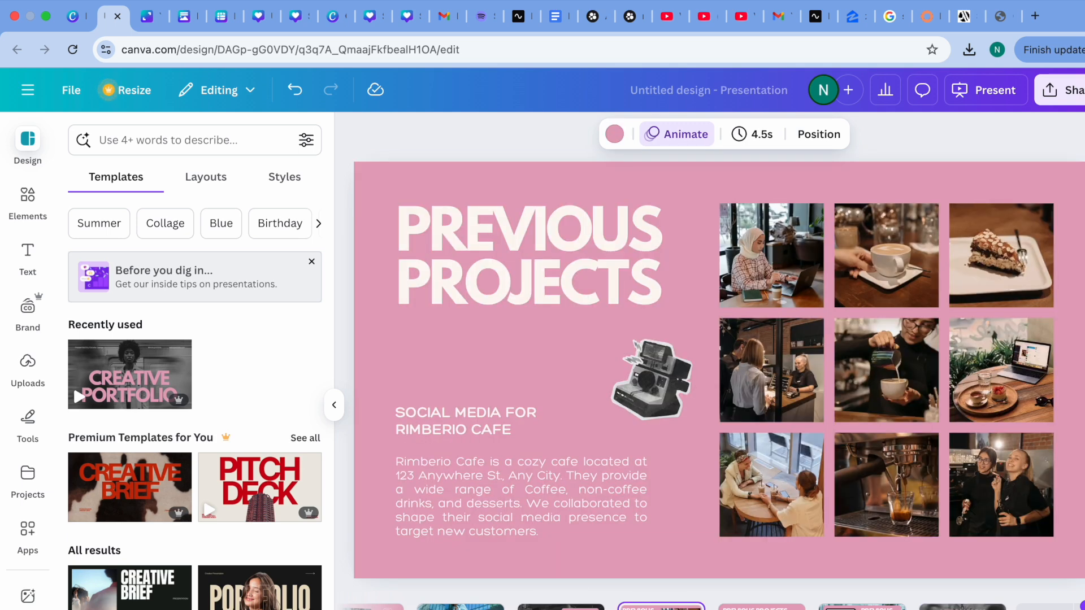
pyautogui.click(762, 606)
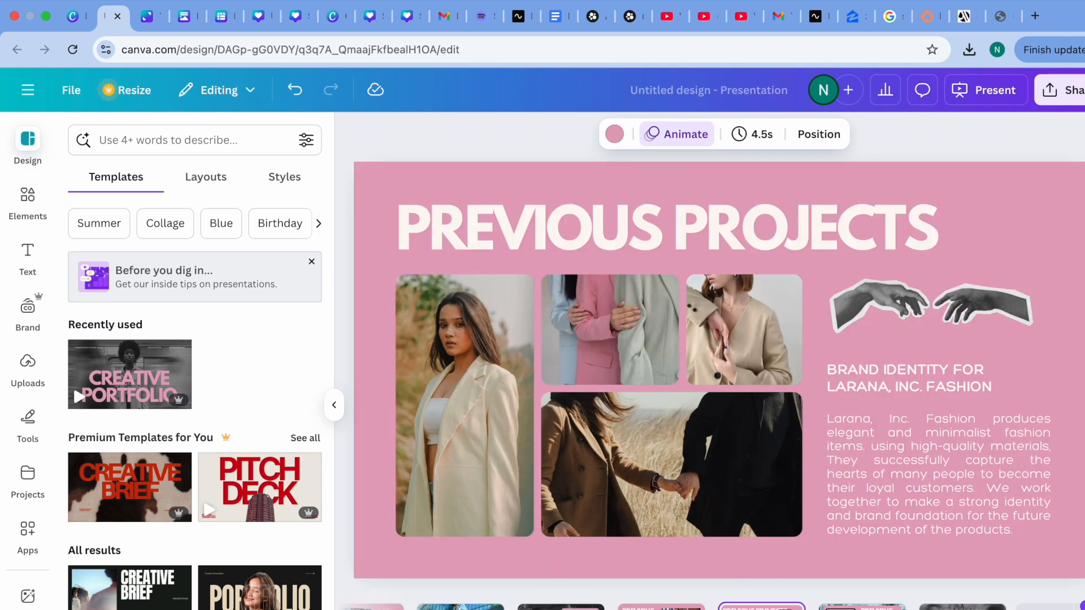
pyautogui.click(862, 605)
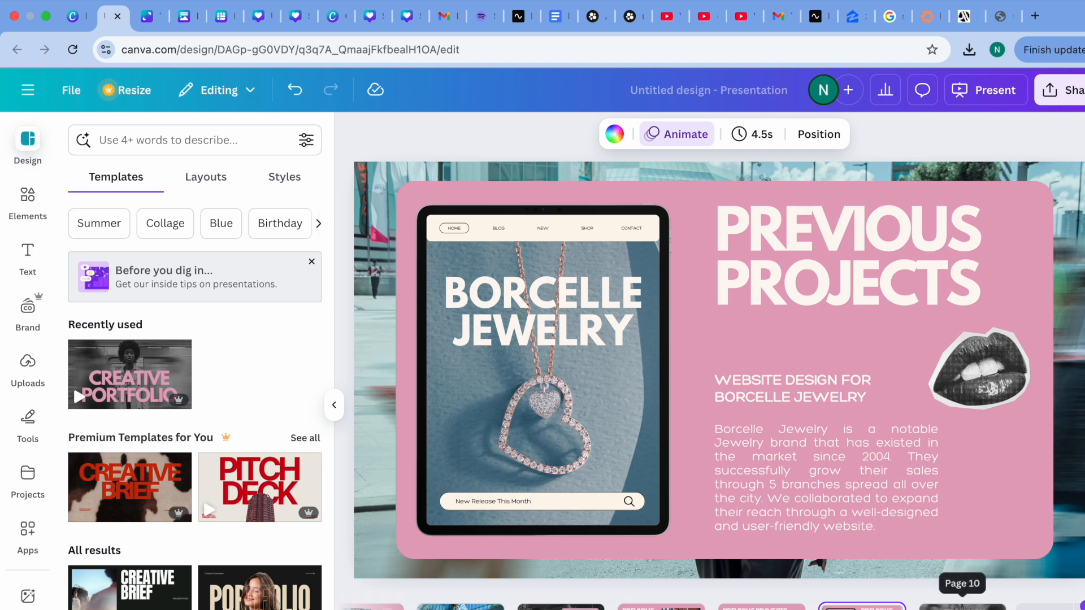
pyautogui.click(962, 605)
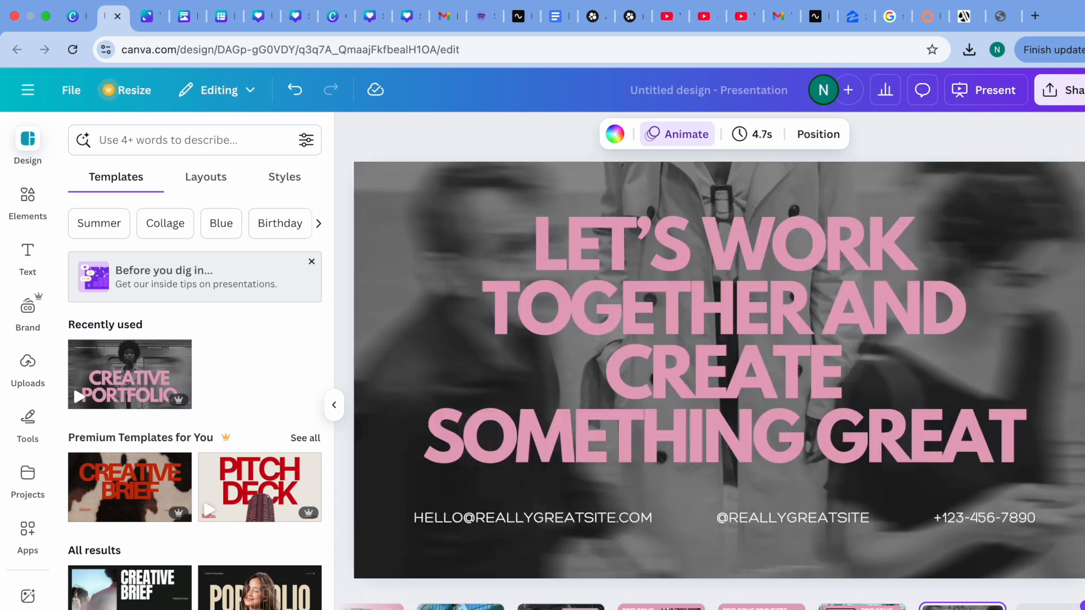
# Return to the opening pages and page through the portfolio presentation again, from Table of Content up to the closing page.
pyautogui.click(862, 606)
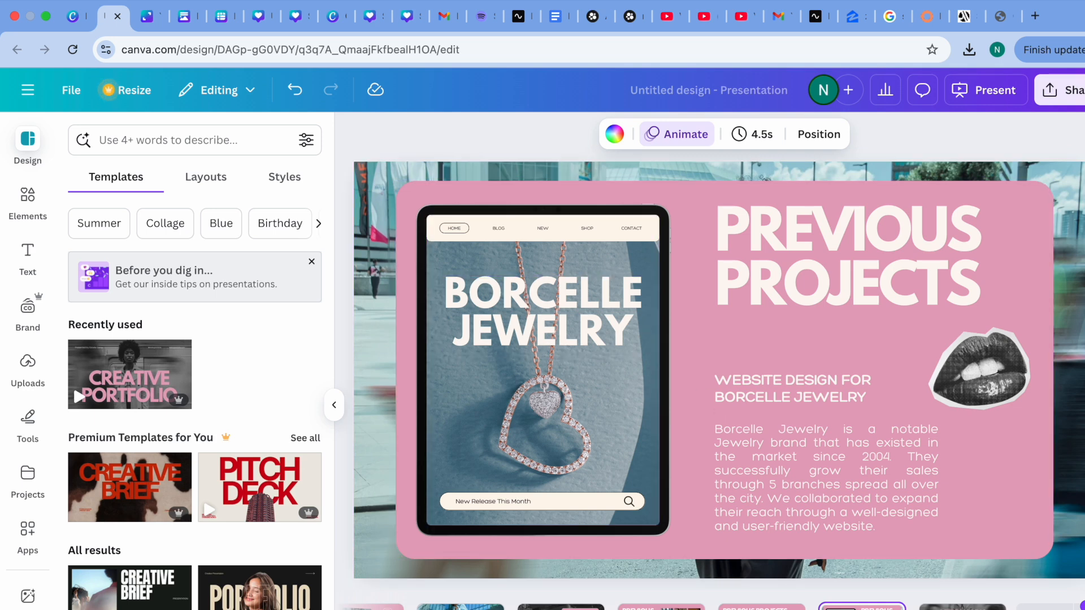
pyautogui.click(365, 608)
pyautogui.press('Left')
pyautogui.press('Left')
pyautogui.press('Left')
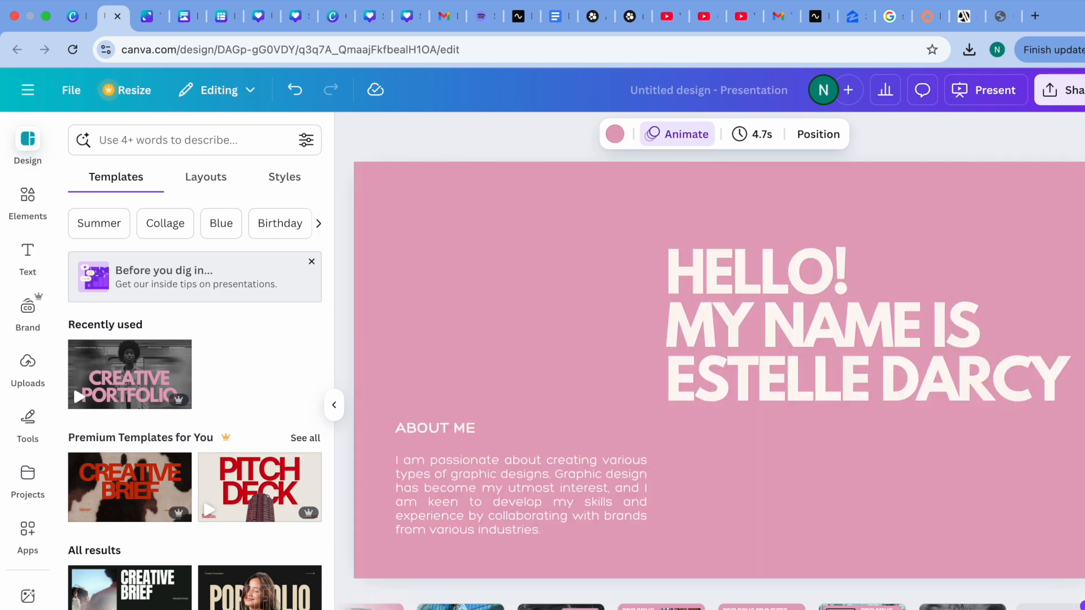
pyautogui.press('Right')
pyautogui.press('Right')
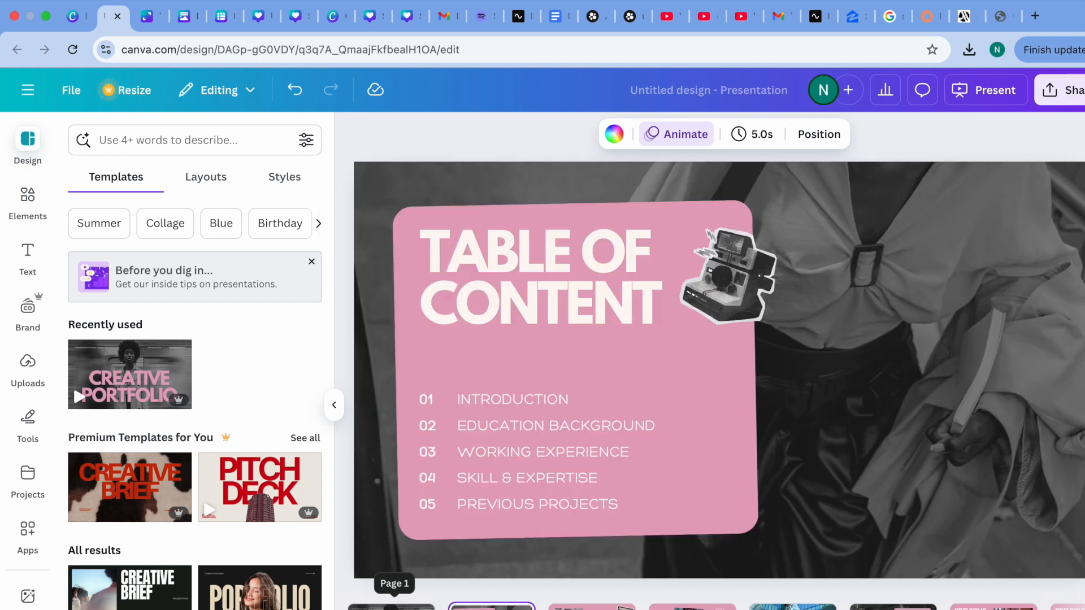
pyautogui.press('Right')
pyautogui.press('Right')
pyautogui.press('Right')
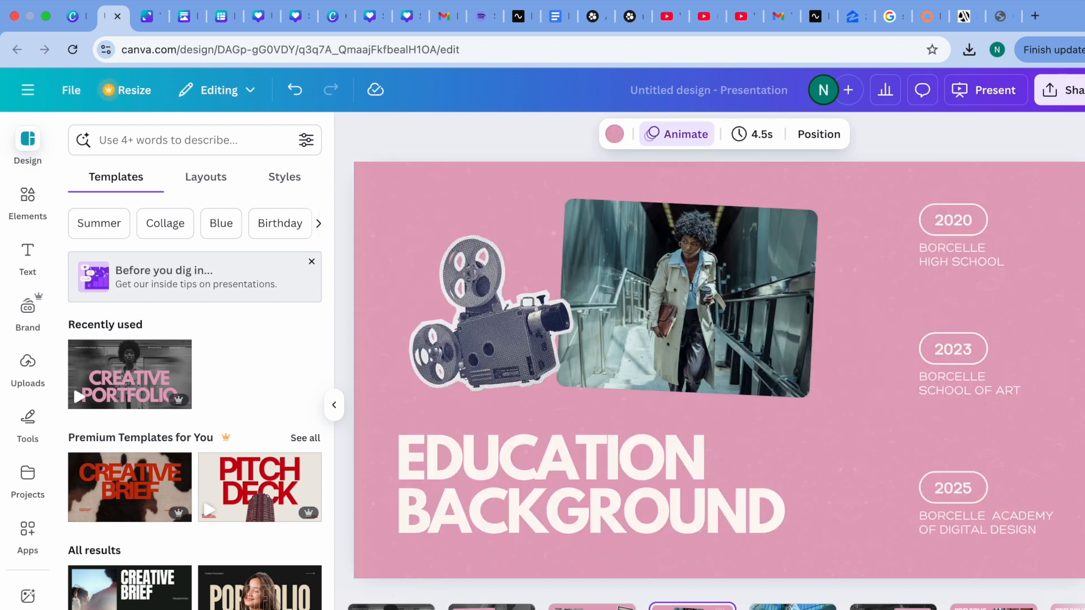
pyautogui.press('Right')
pyautogui.press('Right')
pyautogui.press('Right')
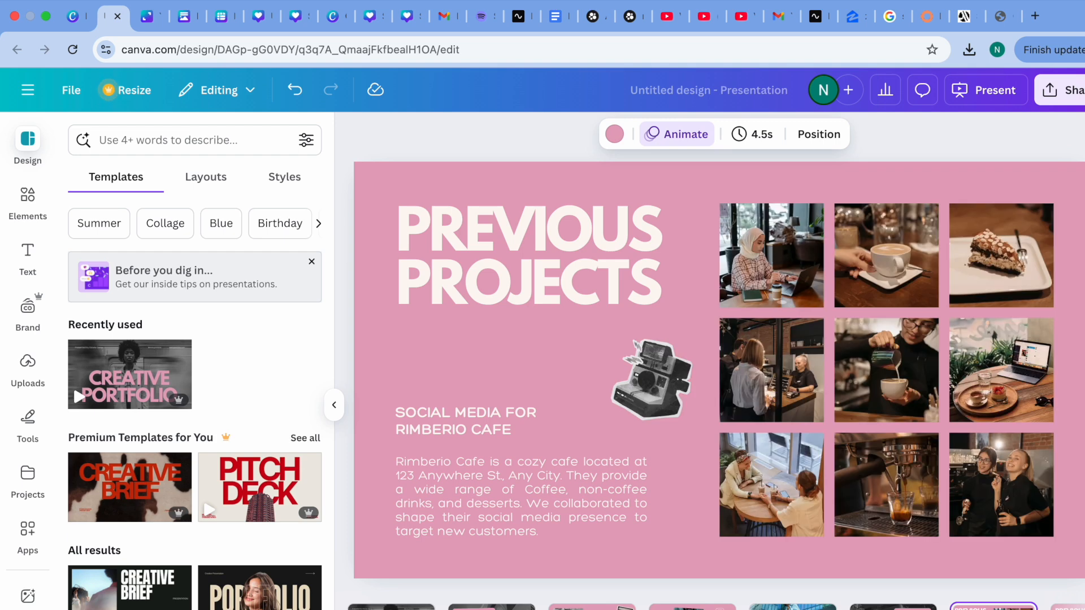
pyautogui.press('Right')
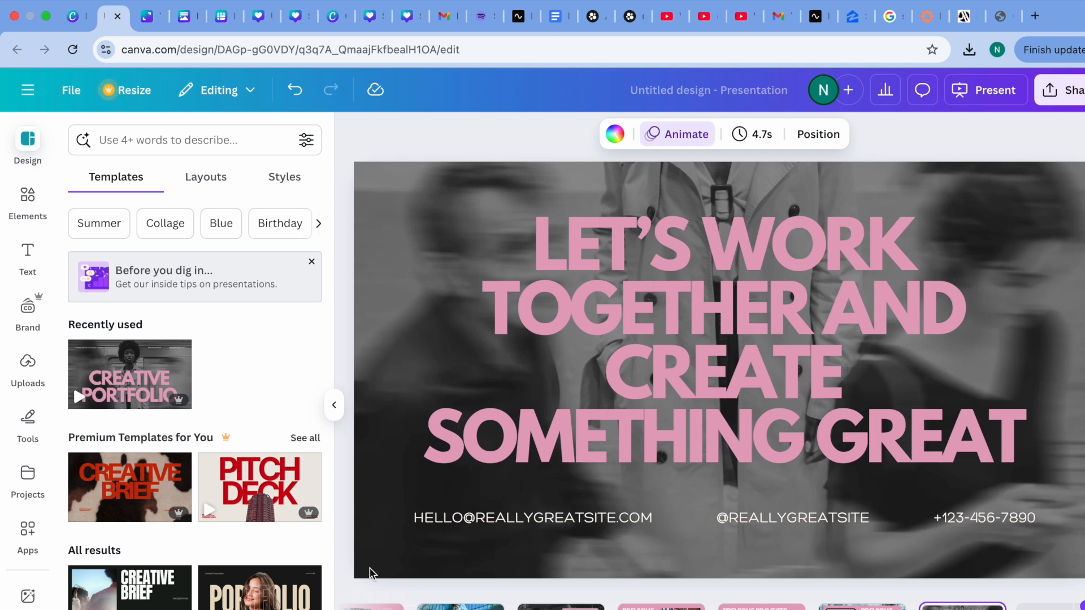
# Collapse the template list, return to the Creative Portfolio cover page and glance through the existing projects.
pyautogui.click(341, 577)
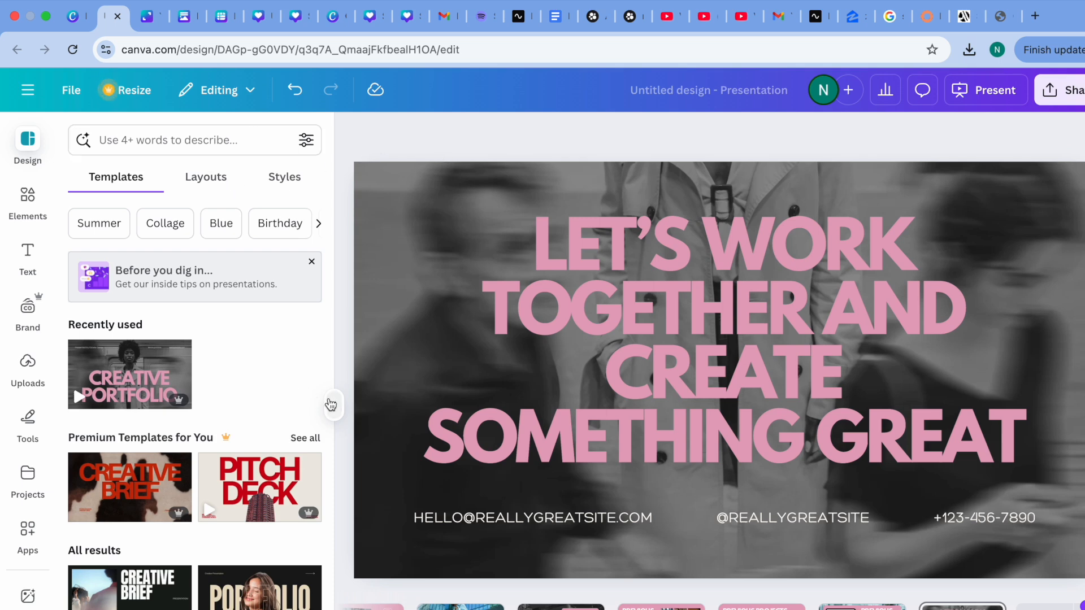
pyautogui.click(333, 405)
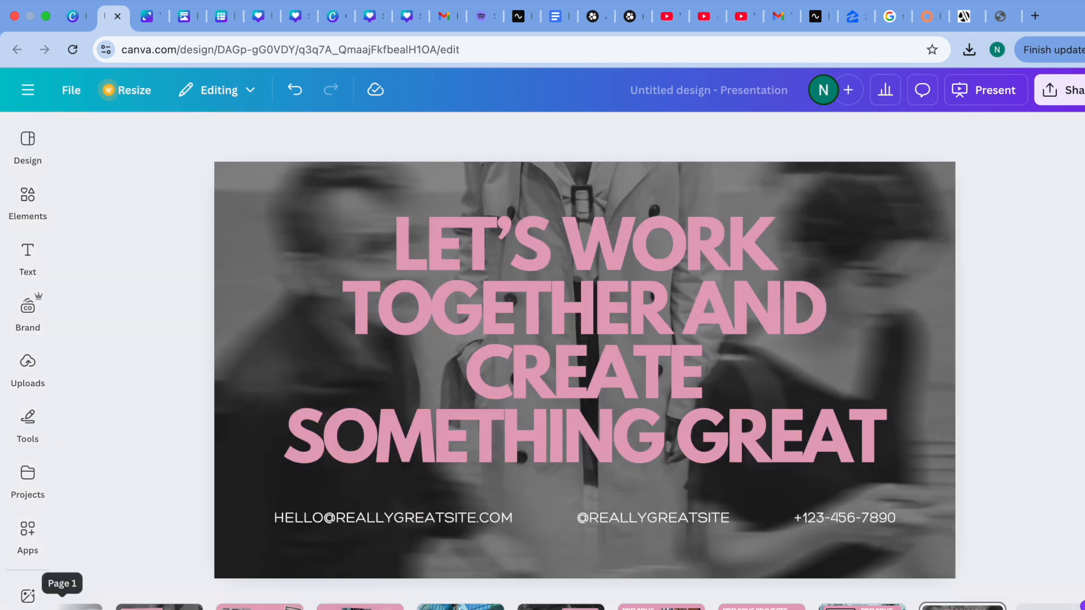
pyautogui.click(78, 606)
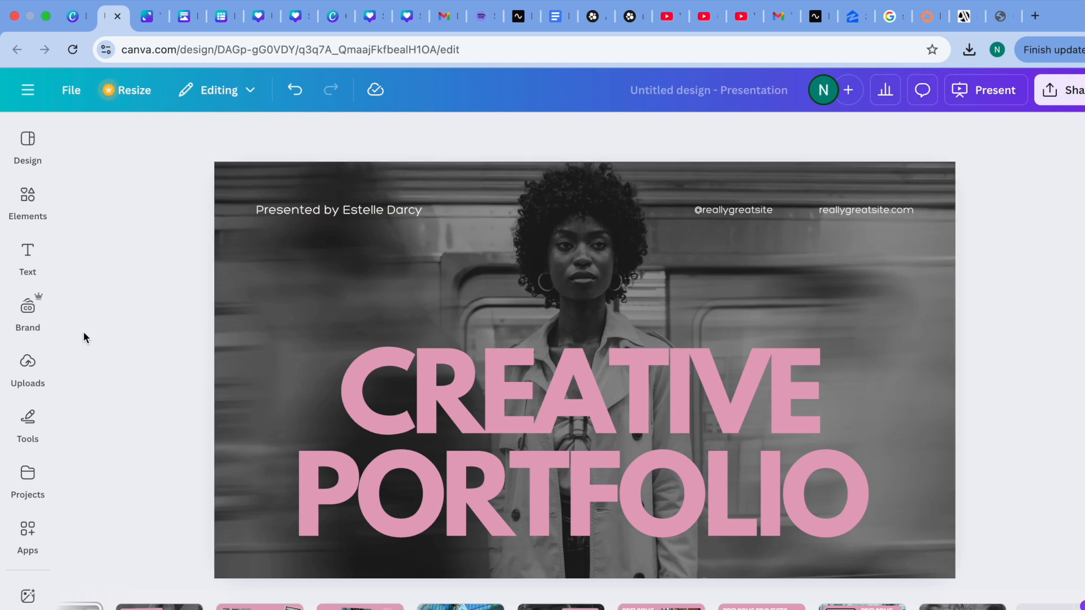
pyautogui.click(30, 478)
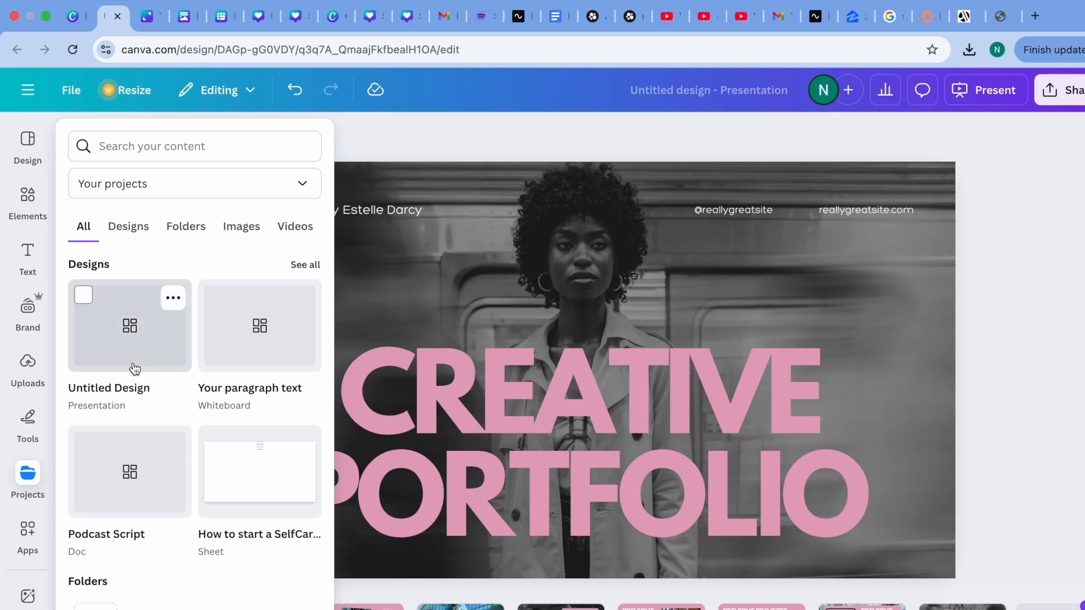
pyautogui.click(368, 116)
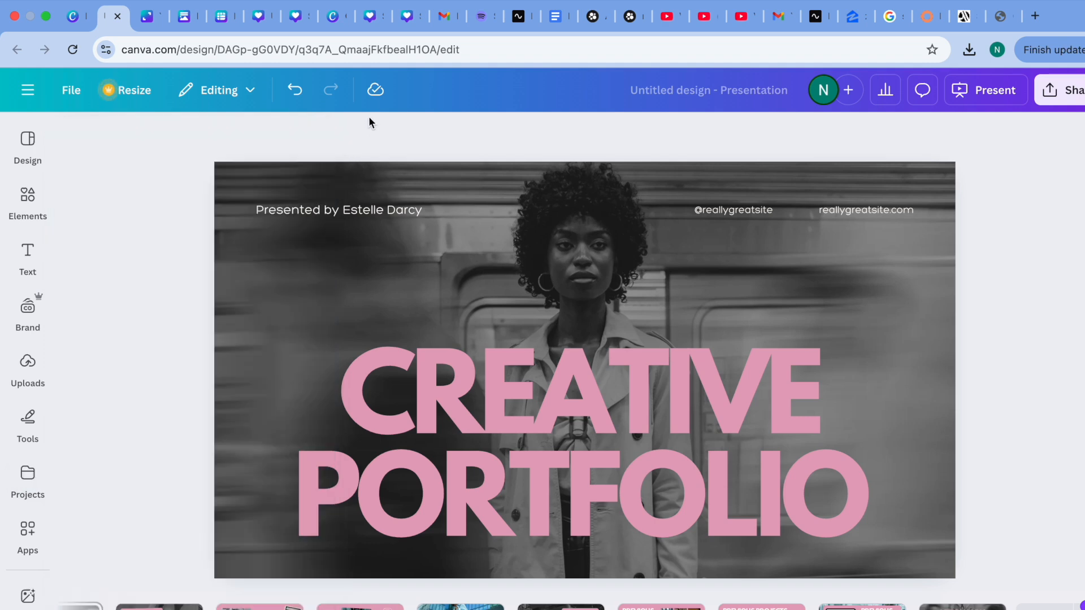
# Return to the home page and look through the popular social media templates and the photo editor's tools.
pyautogui.click(85, 21)
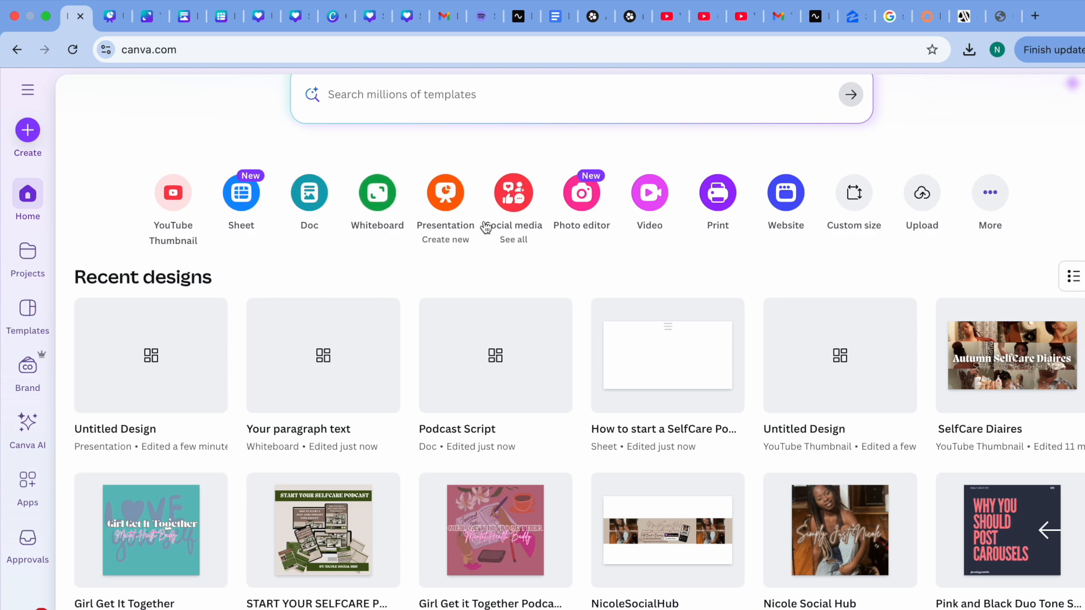
pyautogui.click(513, 199)
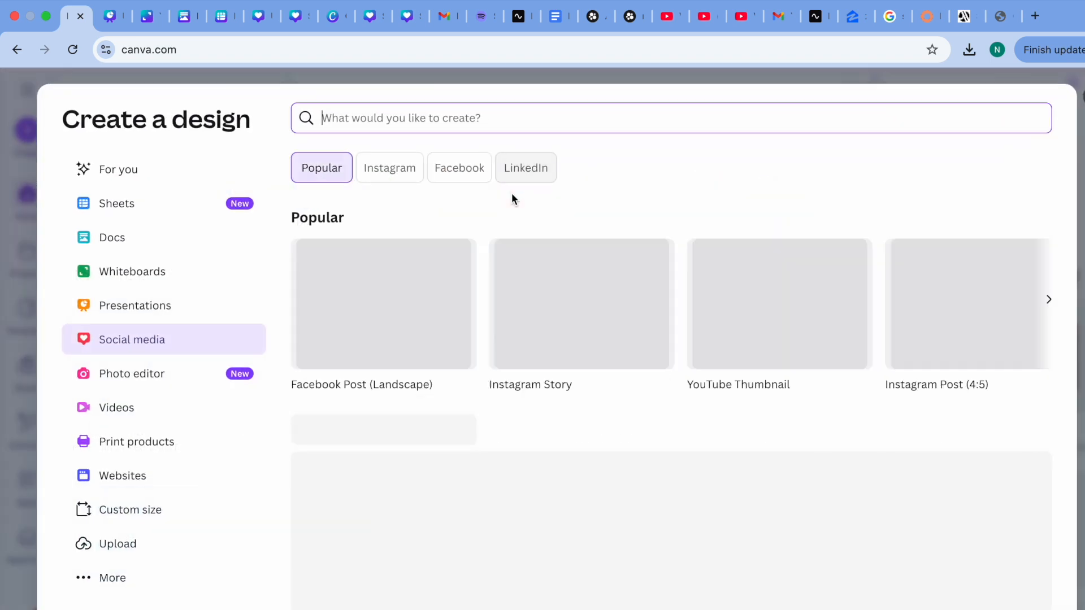
pyautogui.click(763, 429)
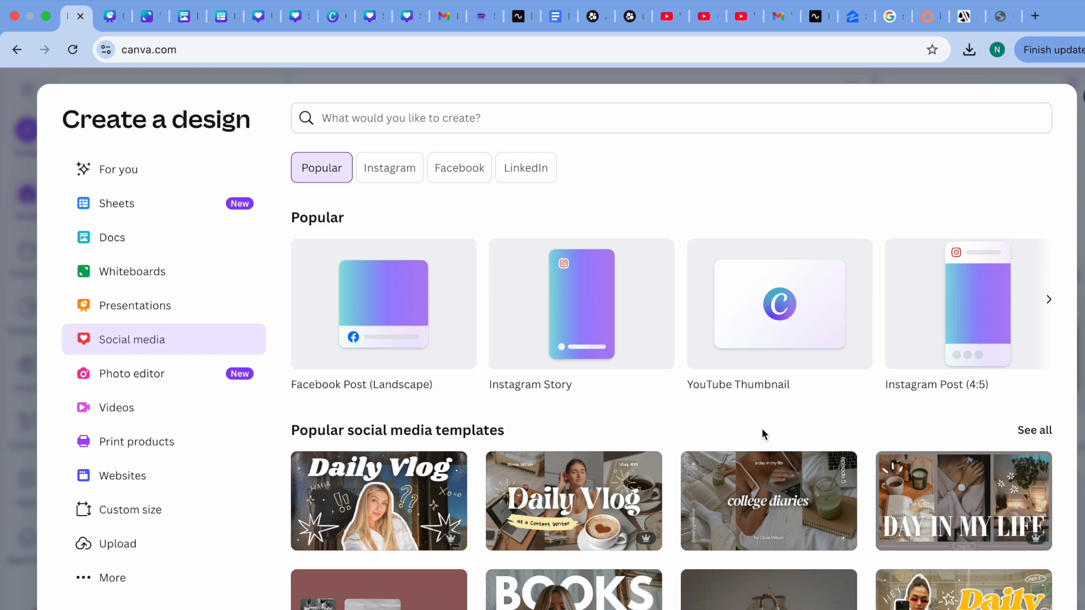
pyautogui.scroll(-5, 901, 424)
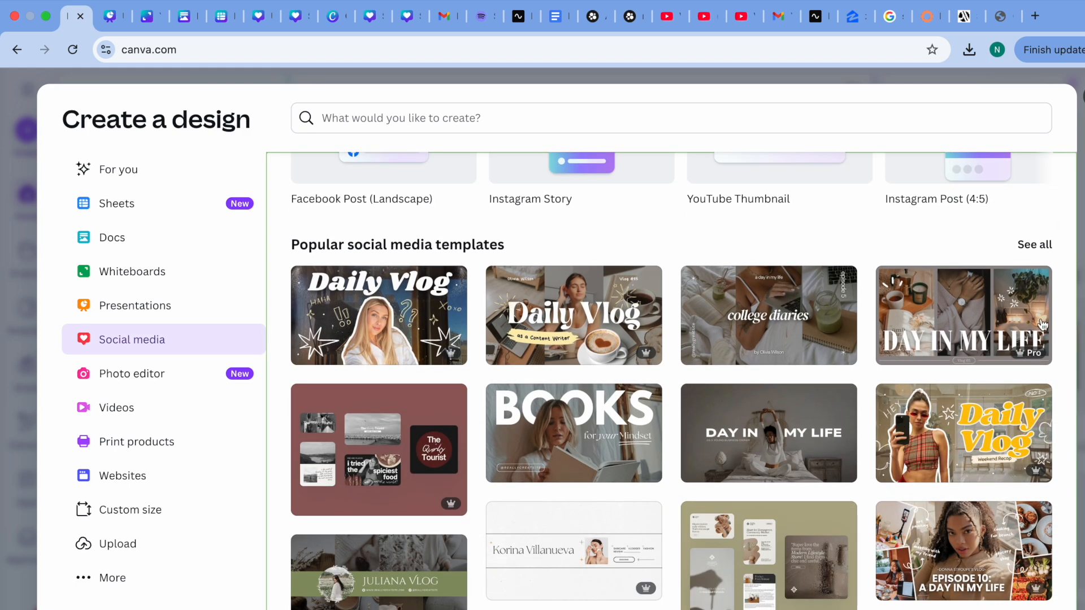
pyautogui.scroll(-3, 1032, 359)
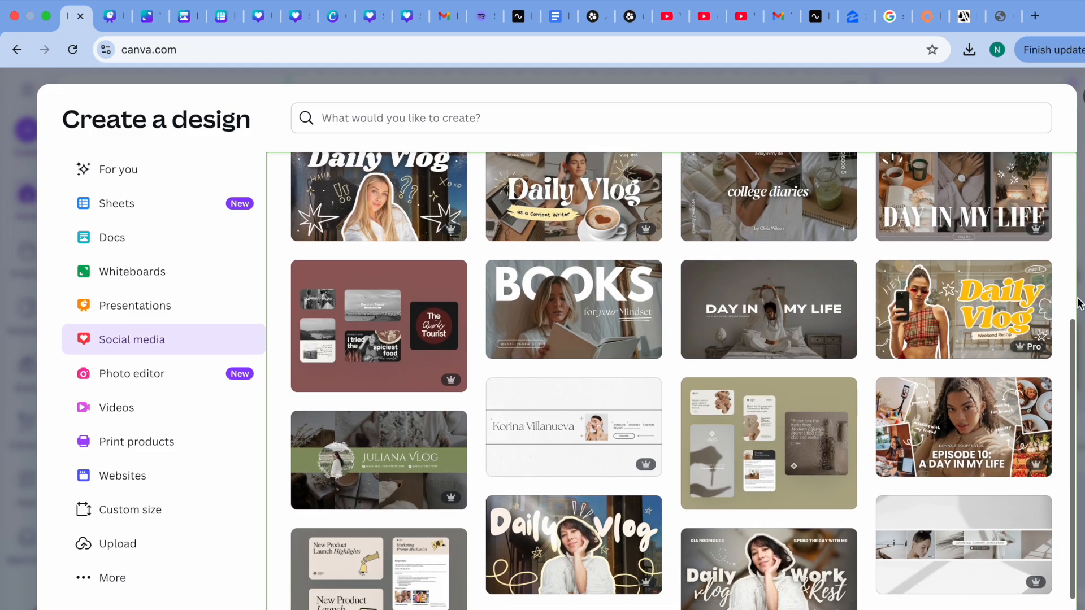
pyautogui.click(1084, 96)
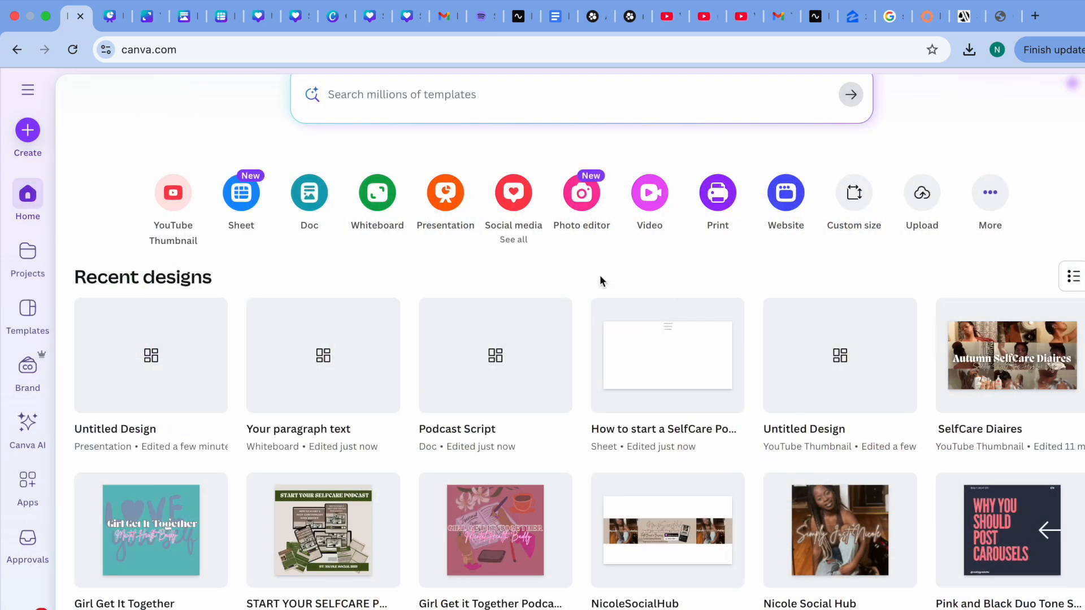
pyautogui.click(575, 214)
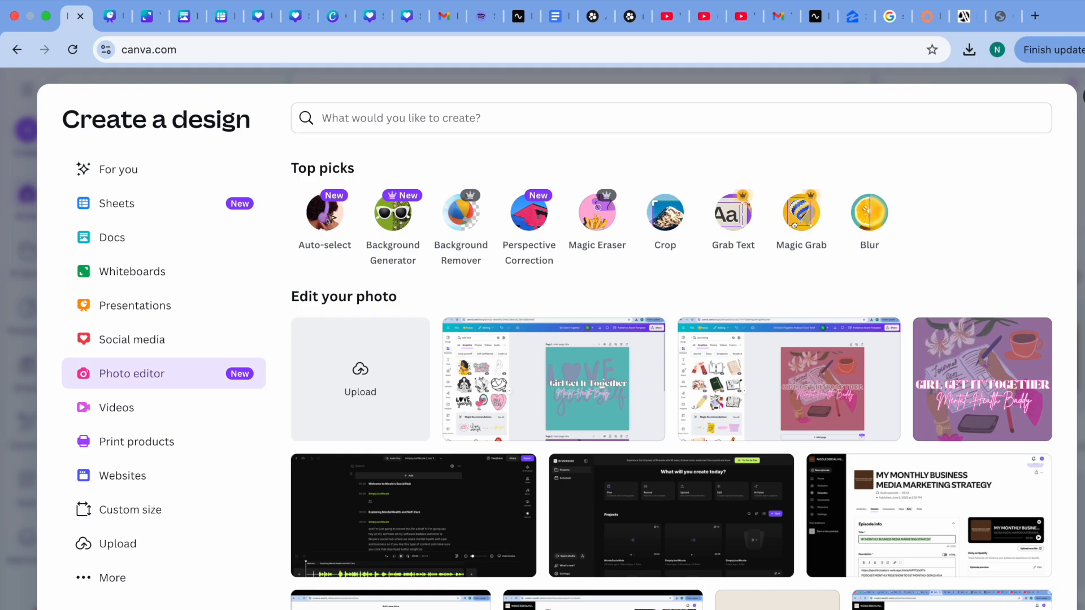
pyautogui.click(1082, 110)
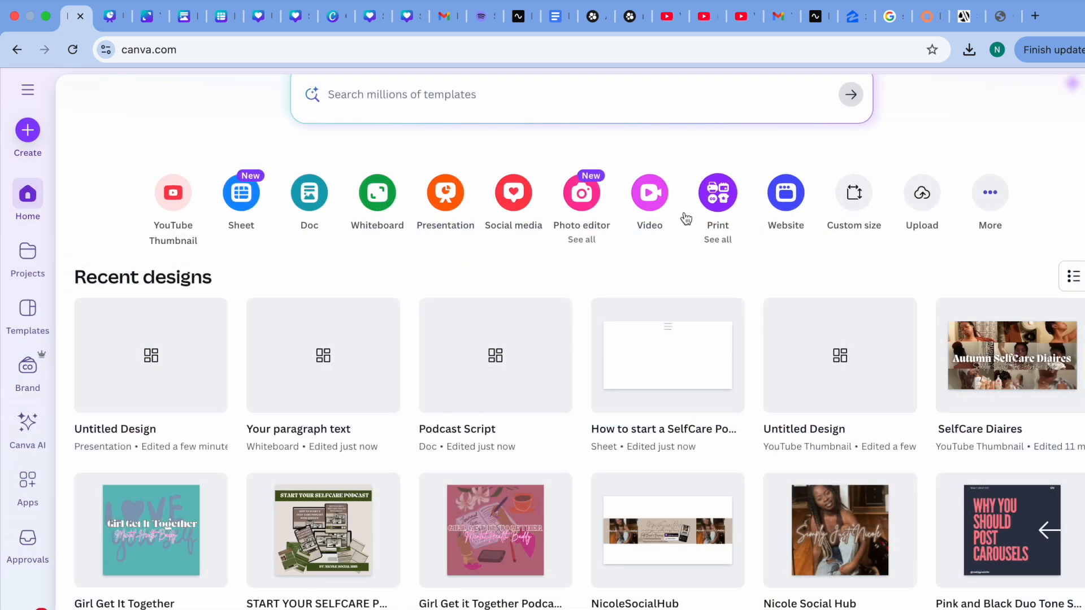
# Browse the video templates, create a design from the Studio Shodwe text-message one and play it.
pyautogui.click(649, 210)
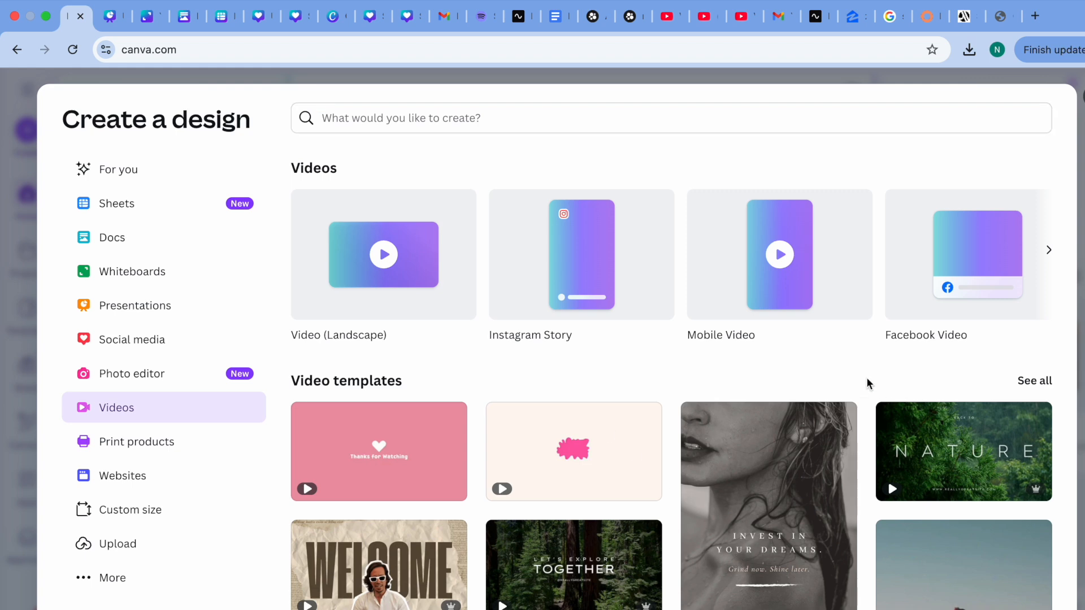
pyautogui.scroll(-2, 867, 381)
pyautogui.scroll(-7, 868, 383)
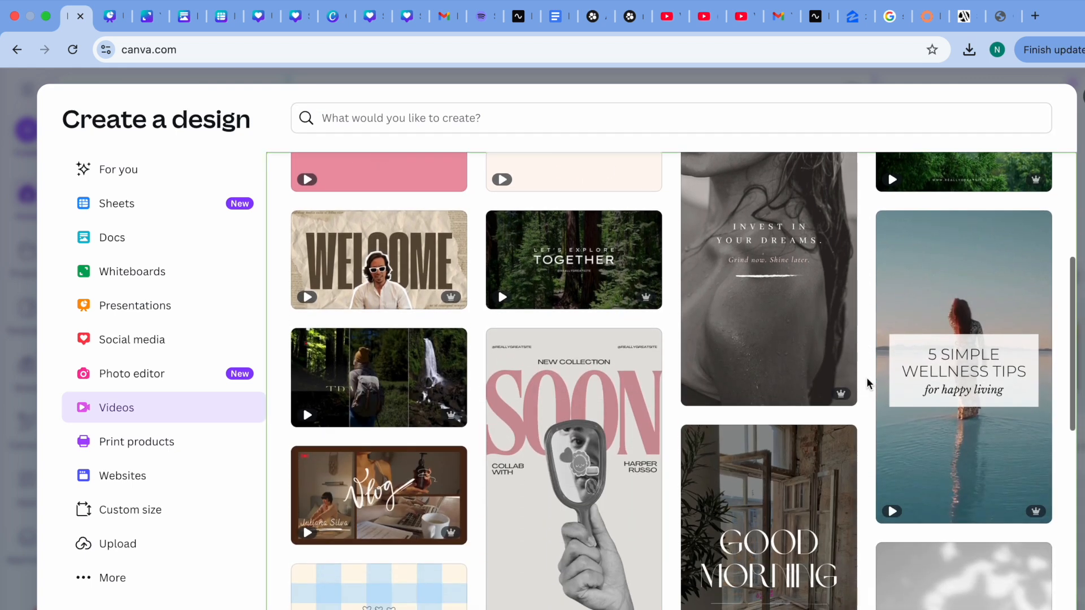
pyautogui.scroll(-5, 867, 384)
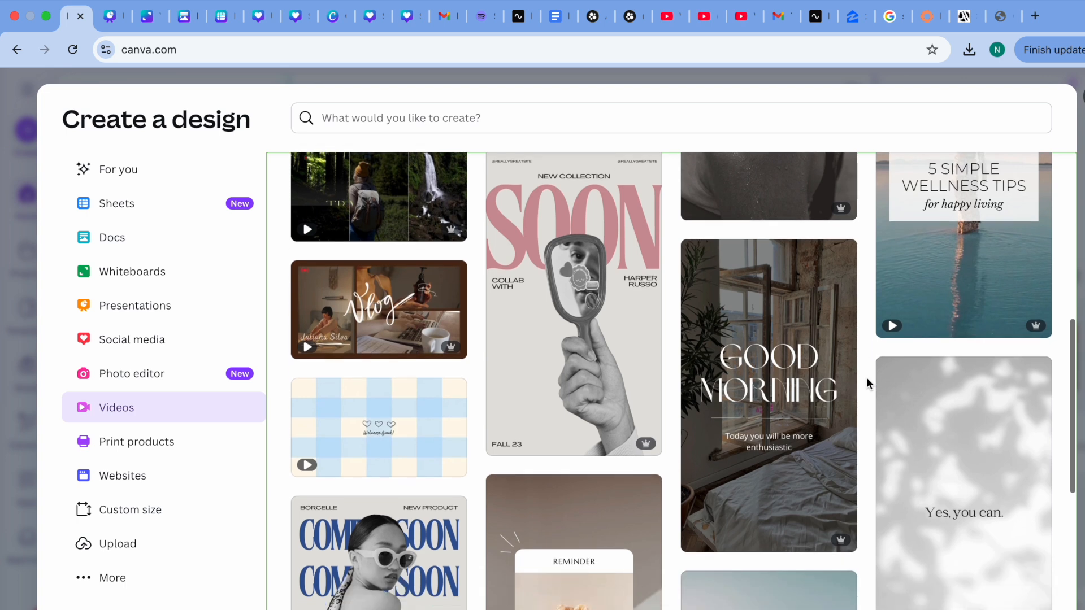
pyautogui.scroll(-4, 868, 384)
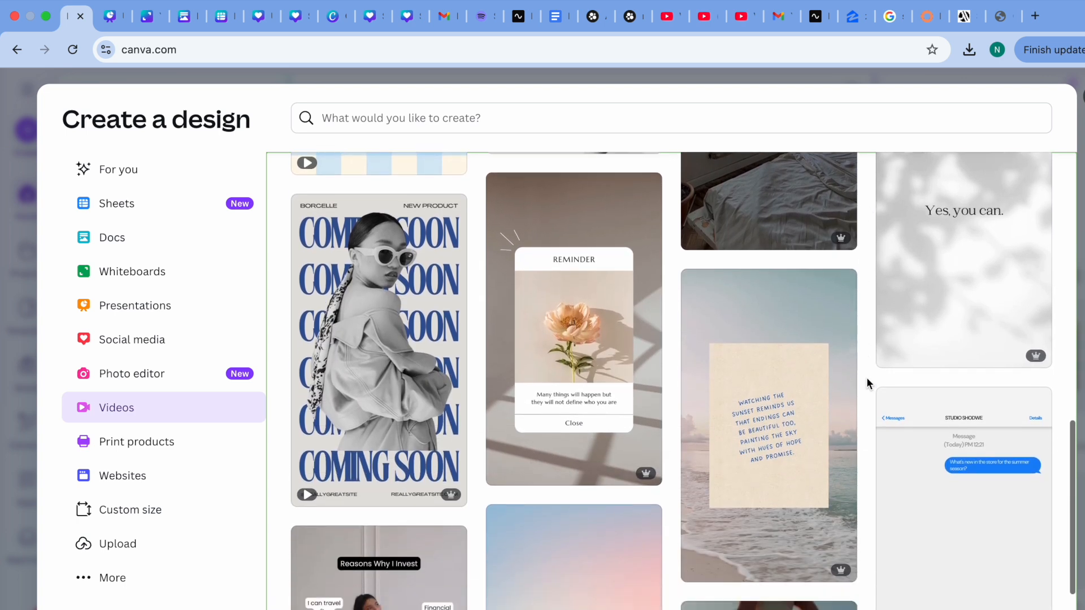
pyautogui.click(927, 297)
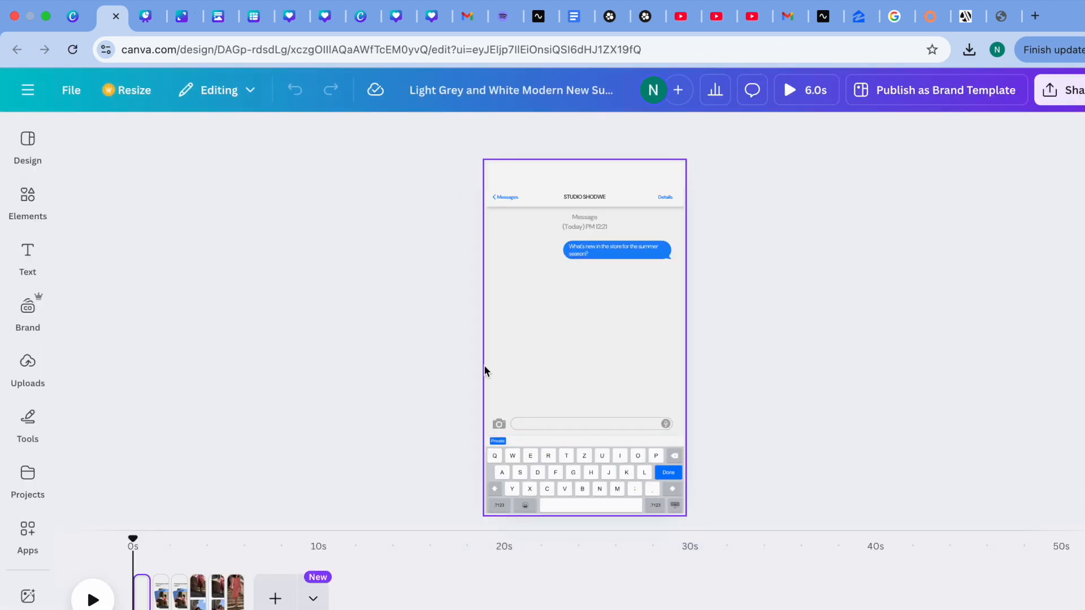
pyautogui.click(92, 600)
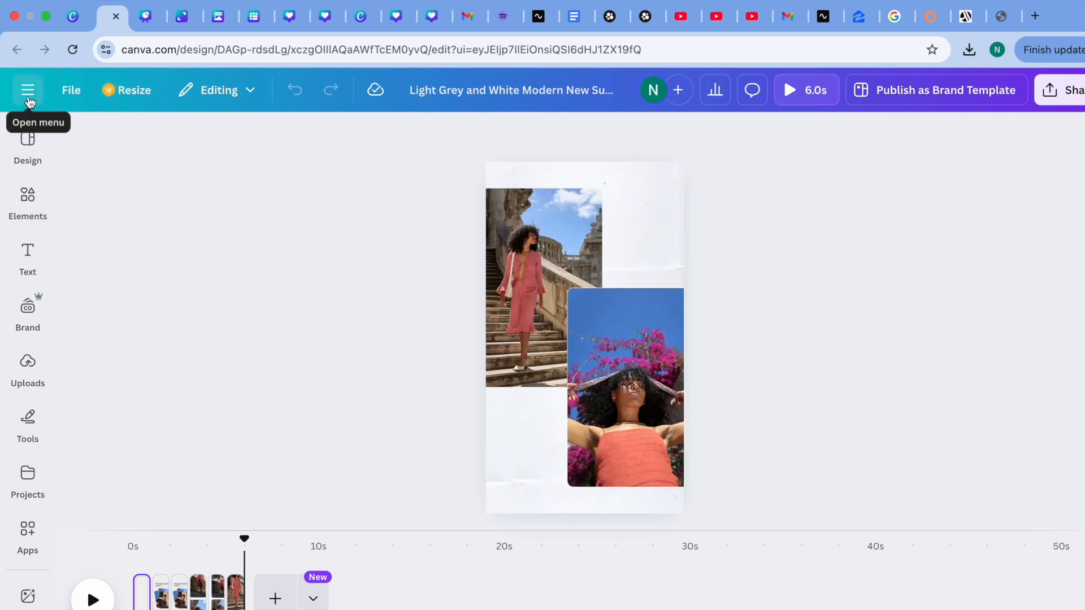
# Return to the home page and browse the popular print templates, from resumes and posters to the birthday invitation and voucher.
pyautogui.click(75, 35)
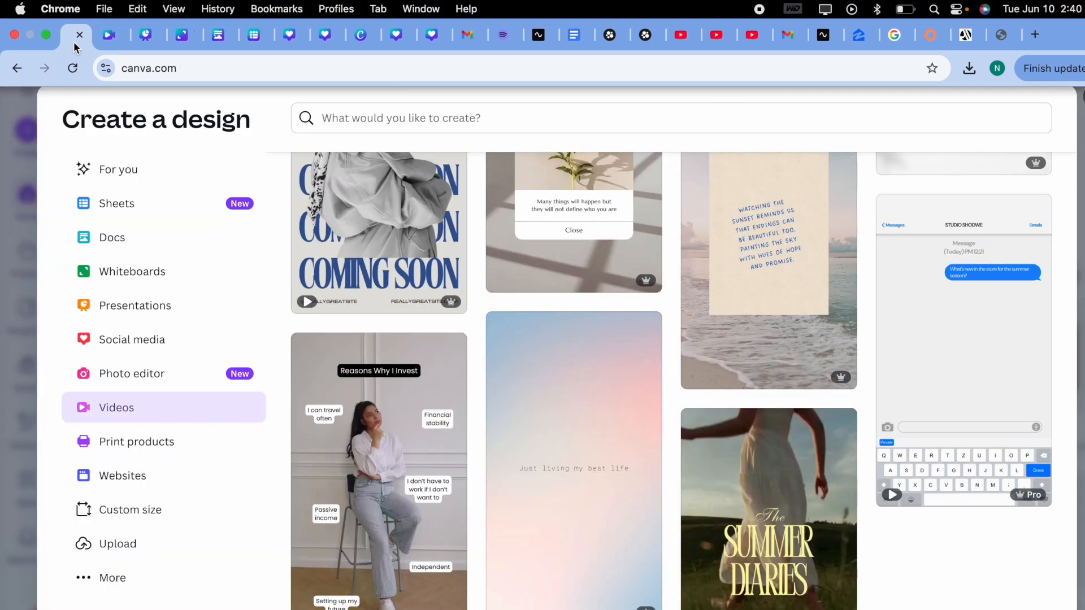
pyautogui.press('Escape')
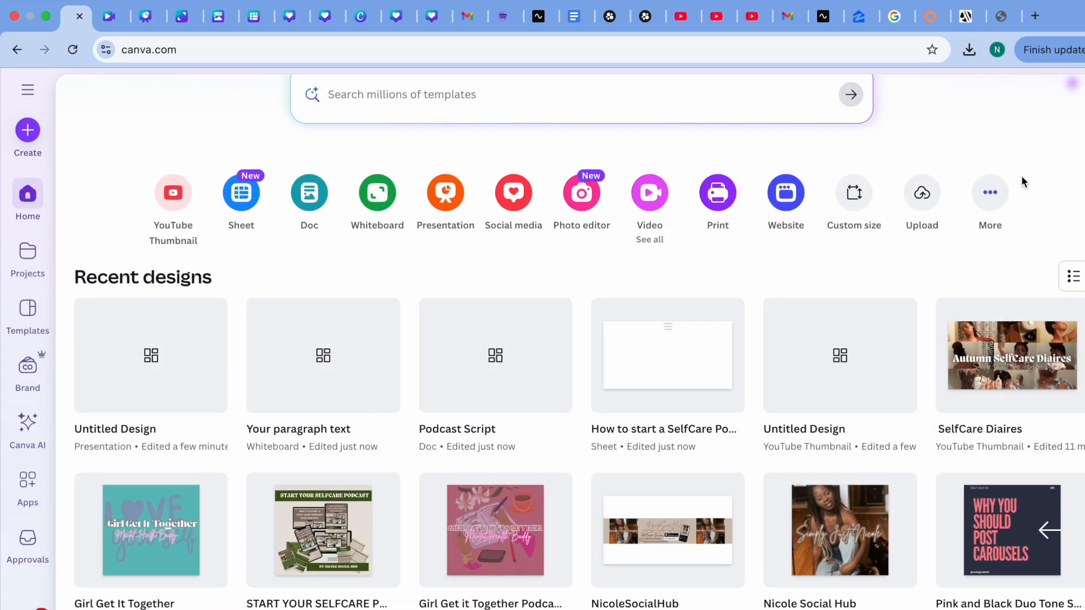
pyautogui.click(725, 208)
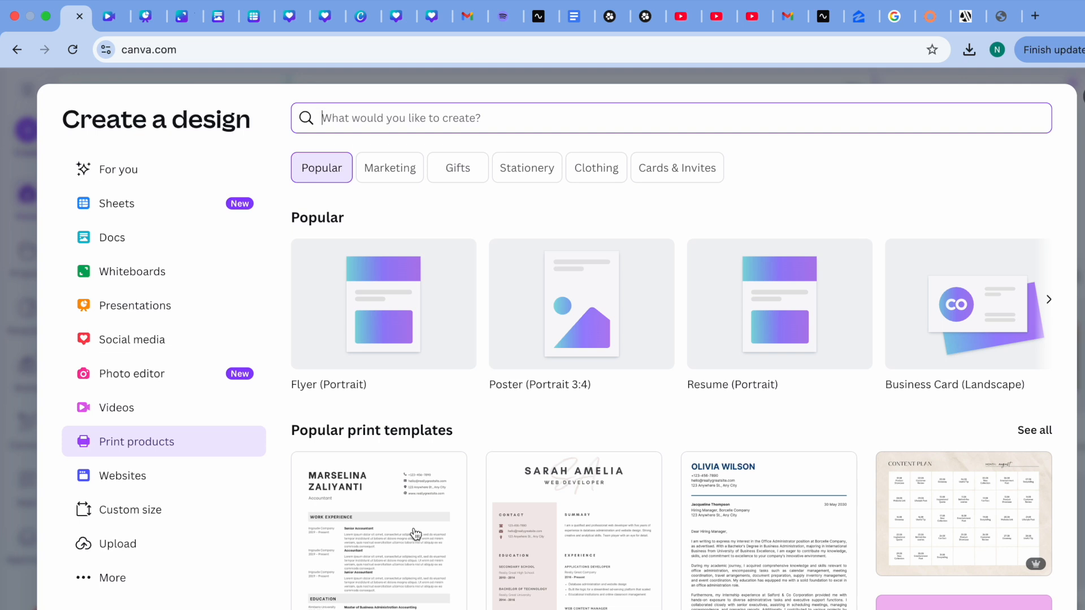
pyautogui.scroll(-3, 553, 429)
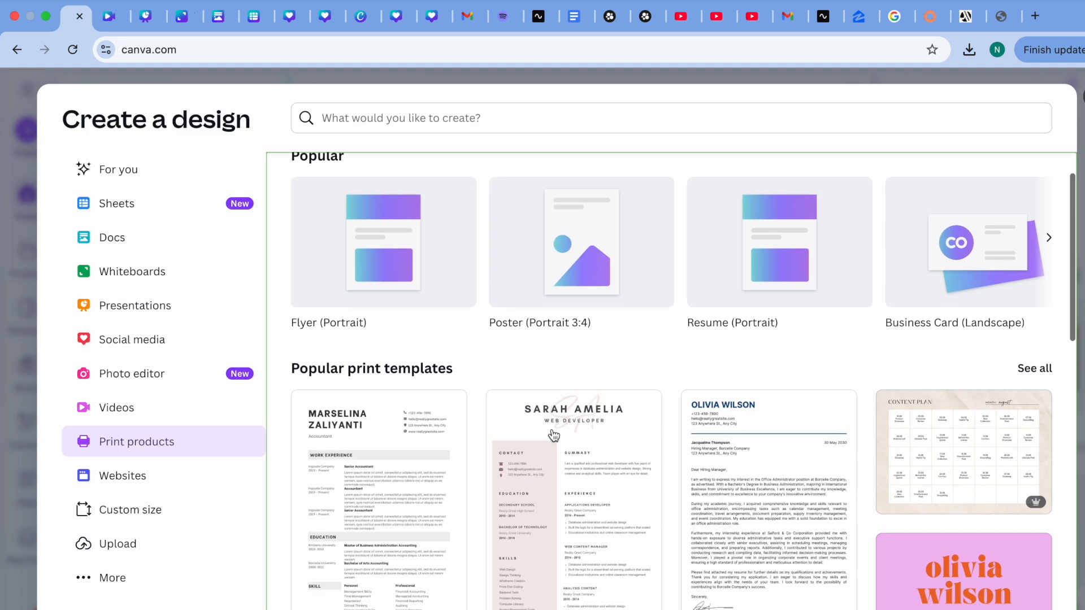
pyautogui.scroll(-5, 553, 434)
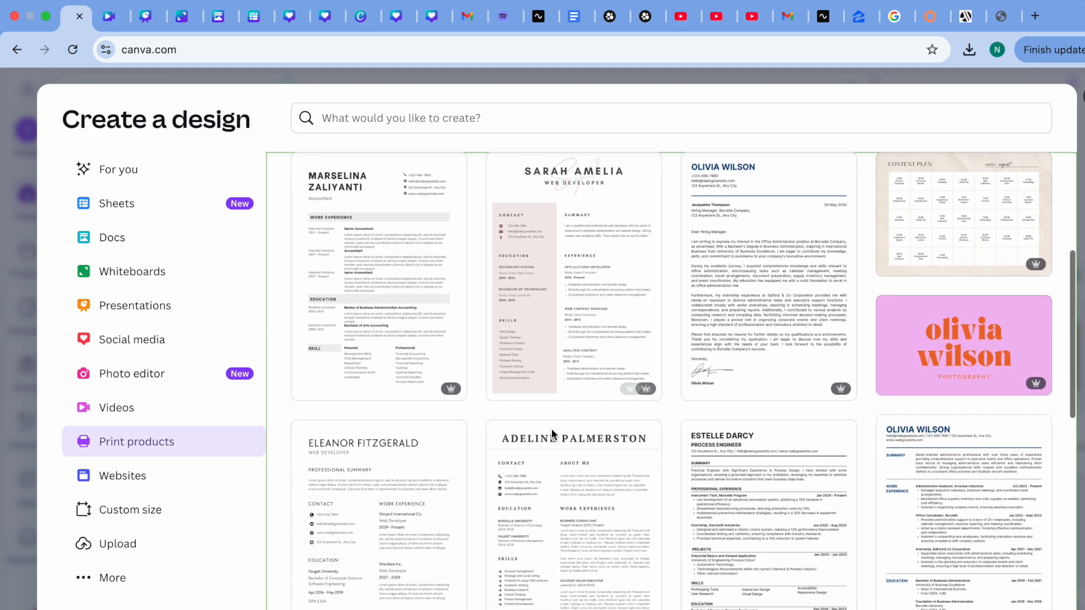
pyautogui.scroll(-4, 553, 434)
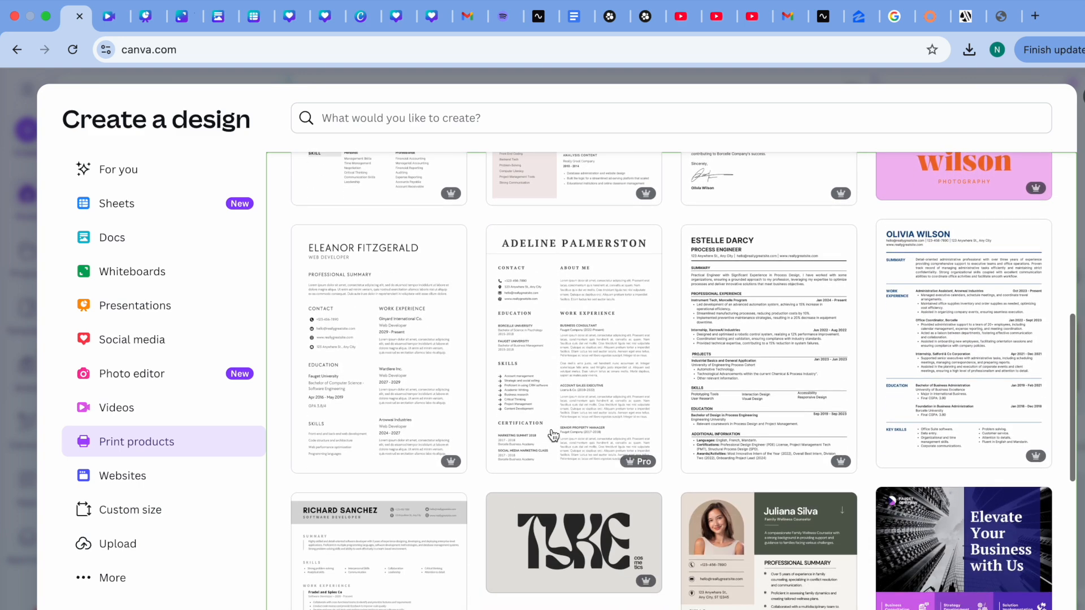
pyautogui.scroll(-4, 551, 428)
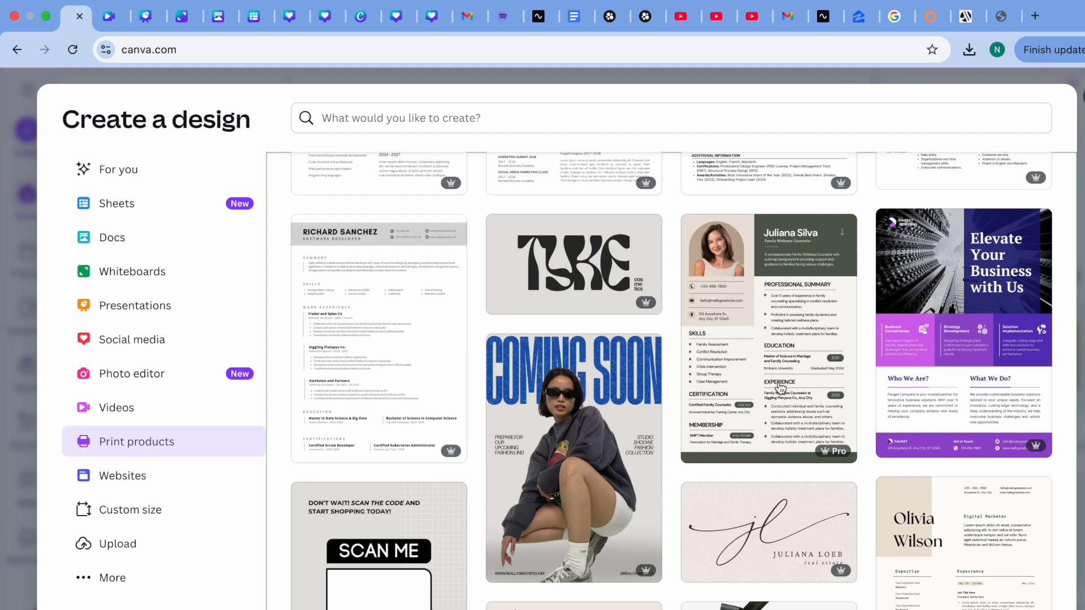
pyautogui.scroll(-1, 755, 314)
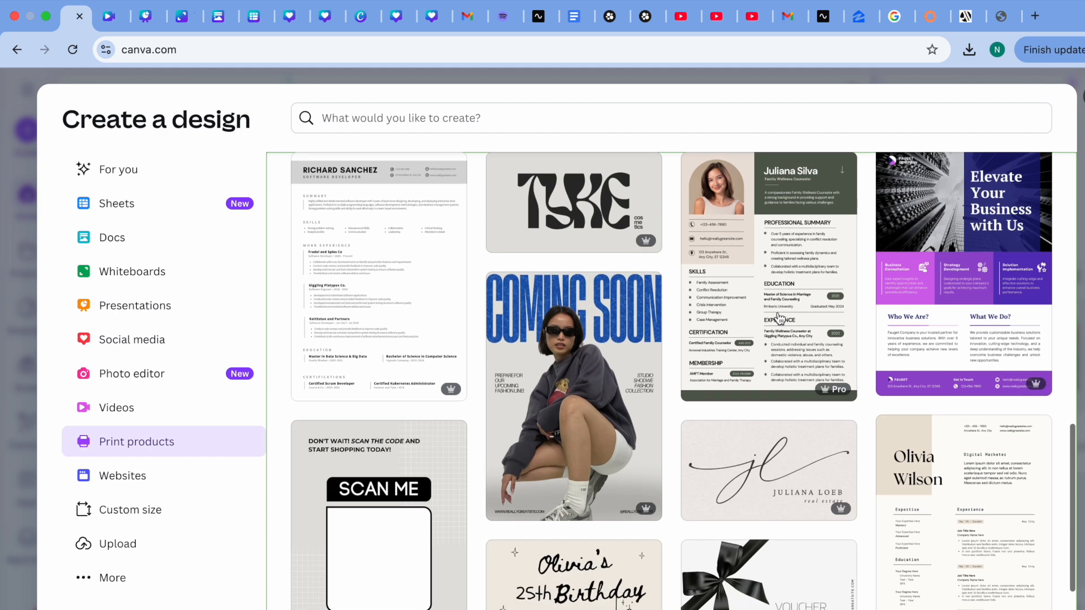
pyautogui.scroll(-1, 707, 377)
pyautogui.scroll(-3, 706, 377)
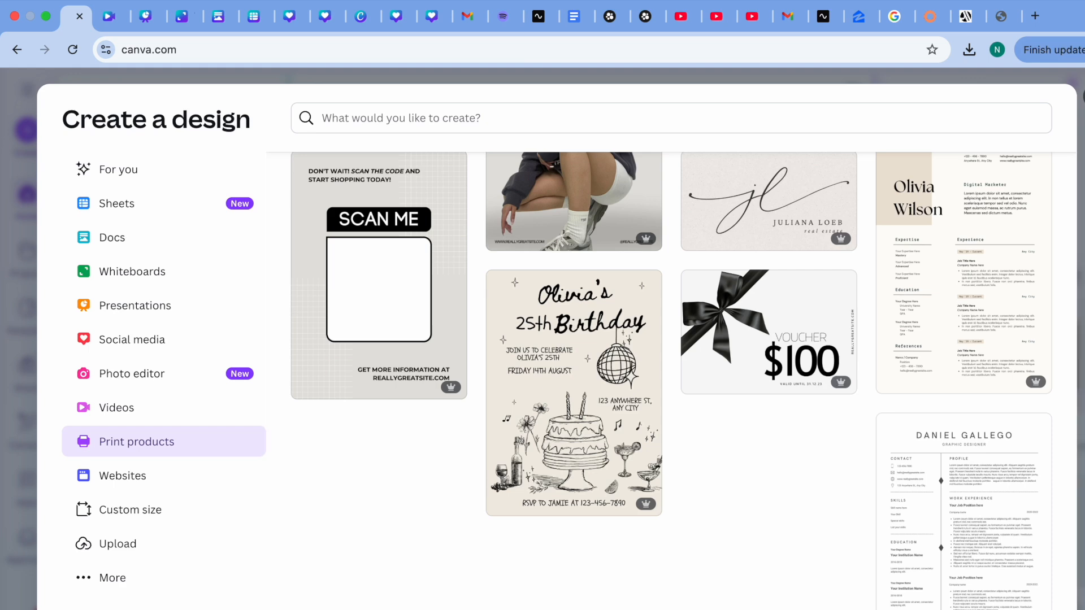
pyautogui.press('Escape')
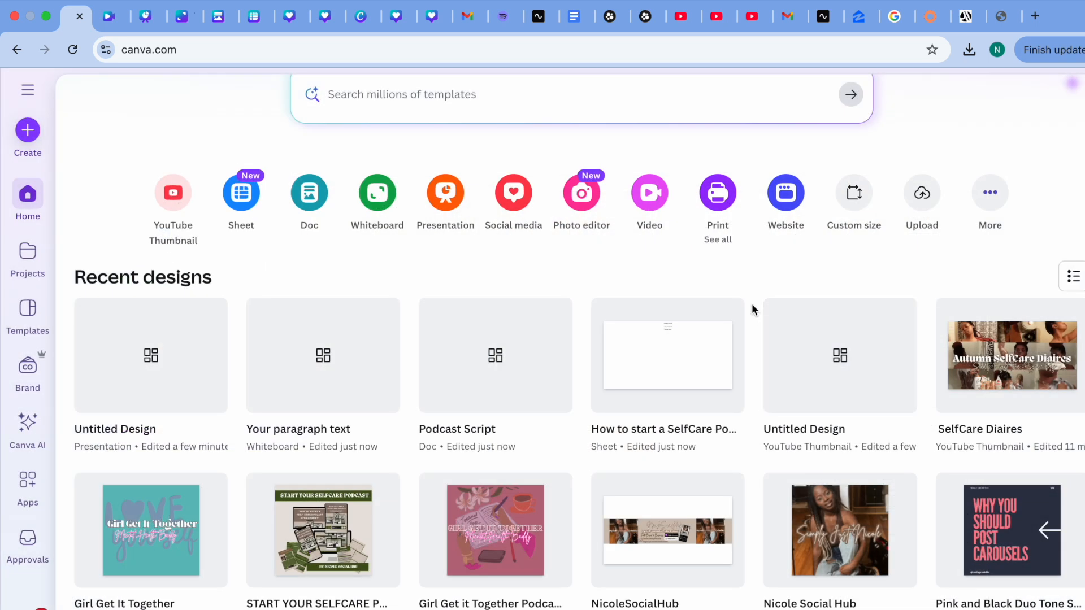
# Create a blank website design and go through the introductory tips on adding sections and pages.
pyautogui.click(778, 215)
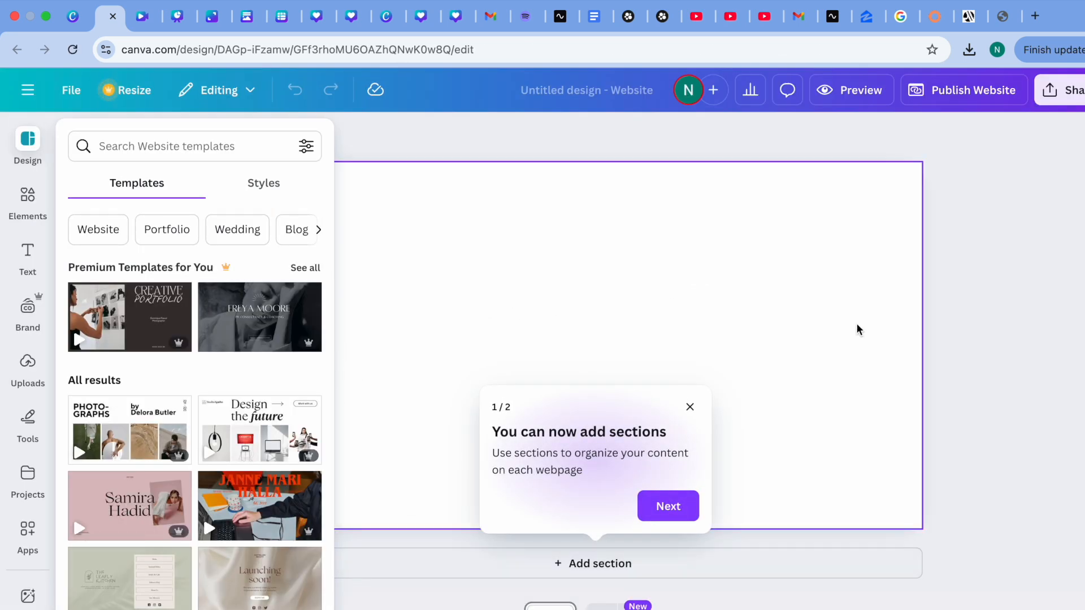
pyautogui.click(941, 273)
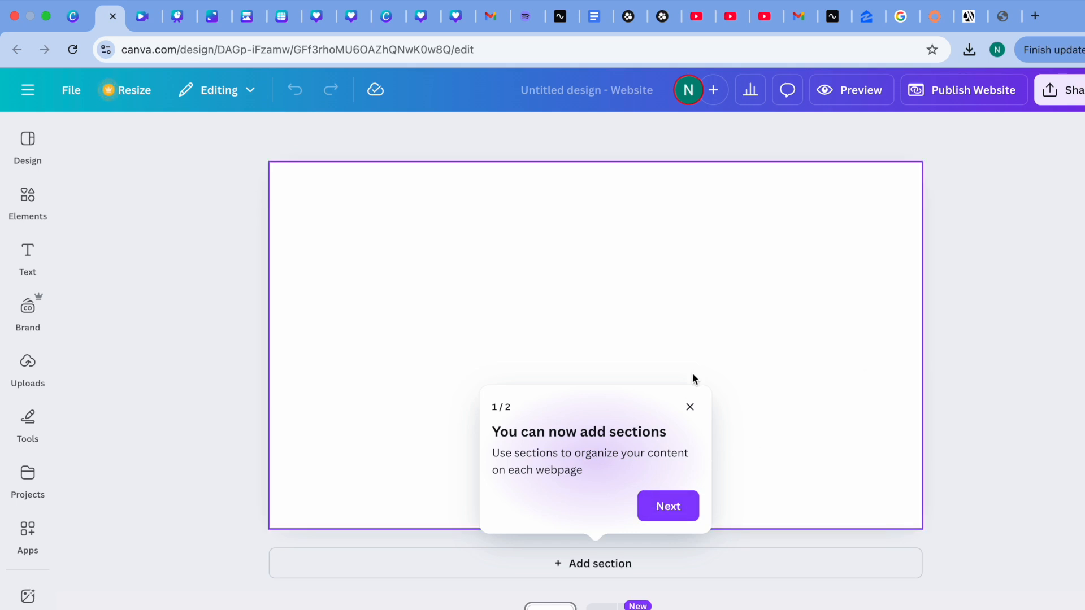
pyautogui.click(663, 517)
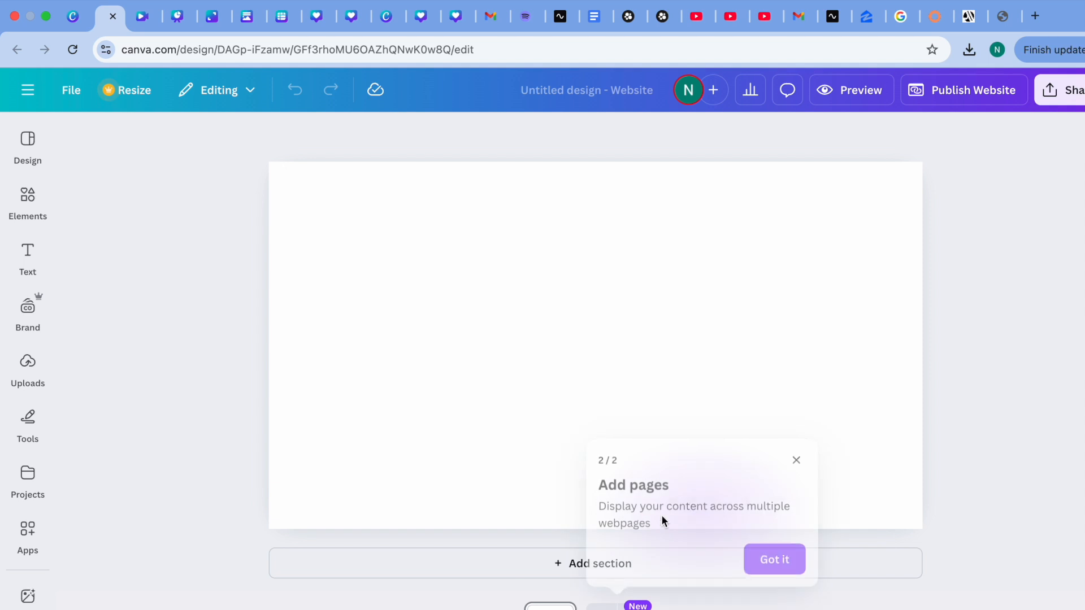
pyautogui.click(450, 252)
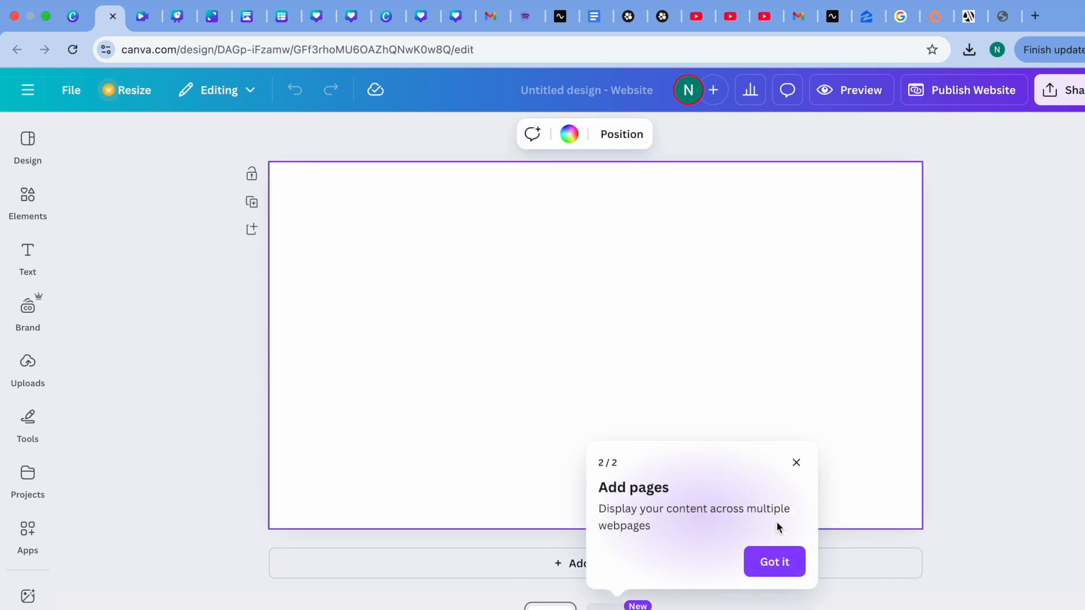
pyautogui.click(773, 558)
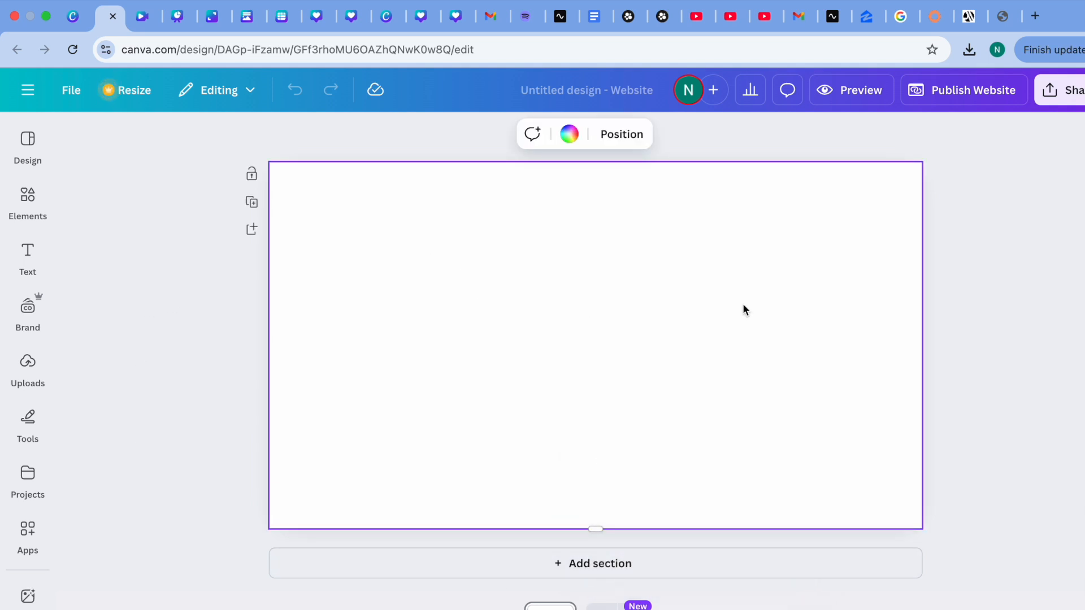
# Apply all 7 sections of the premium Portfolio Website template to the blank website and collapse the template list.
pyautogui.click(37, 156)
pyautogui.moveTo(126, 327)
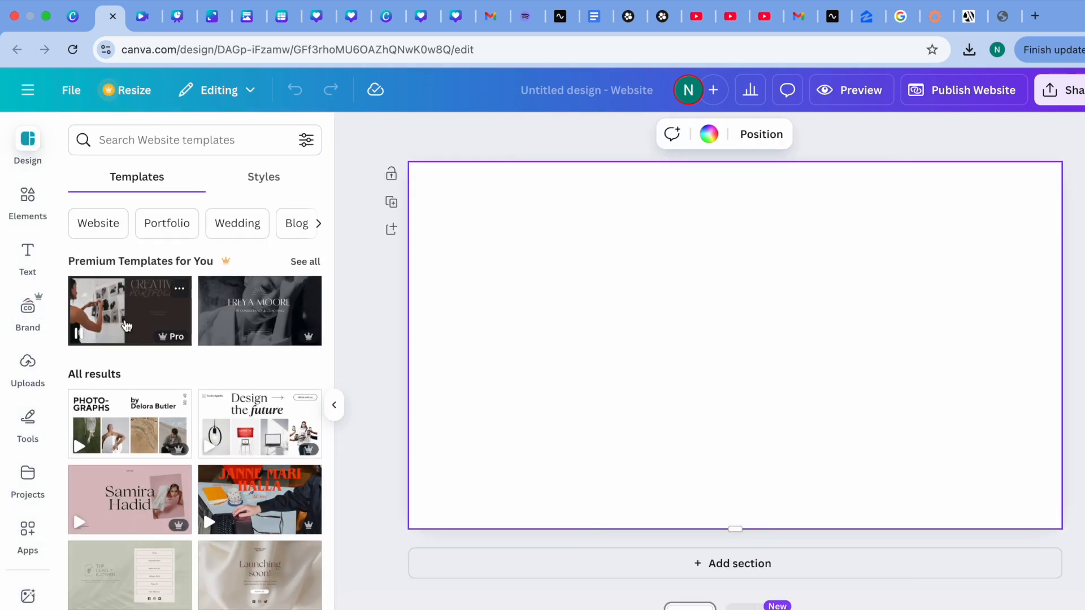
pyautogui.click(126, 326)
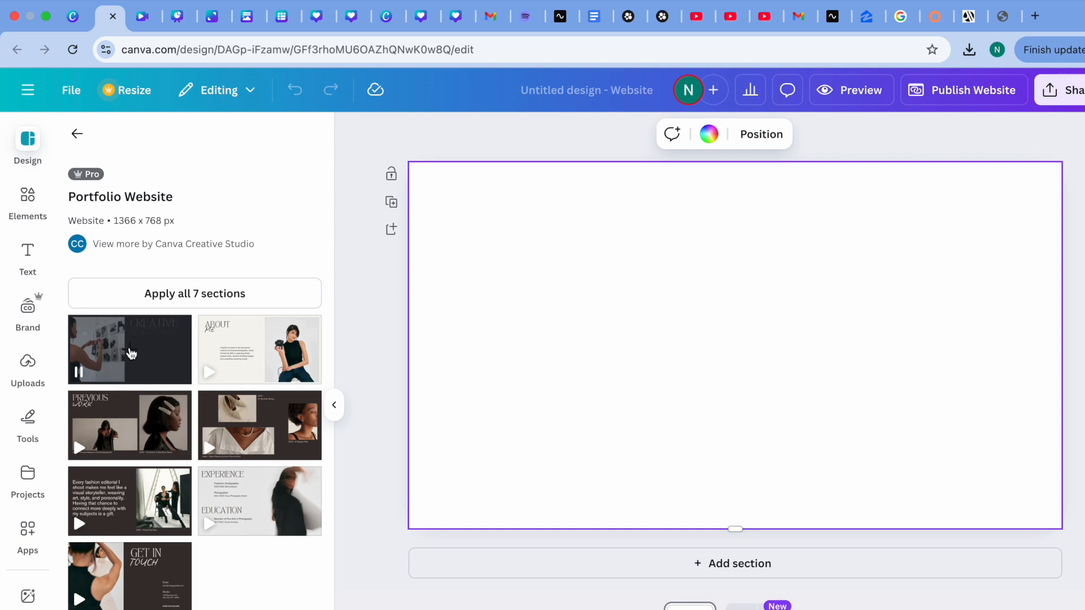
pyautogui.click(163, 295)
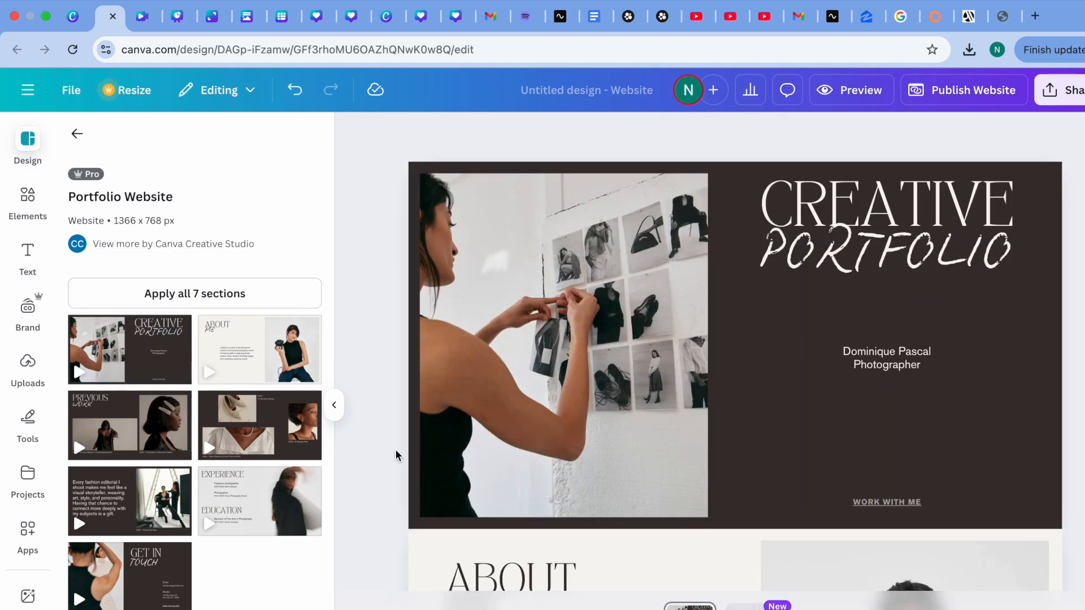
pyautogui.click(335, 405)
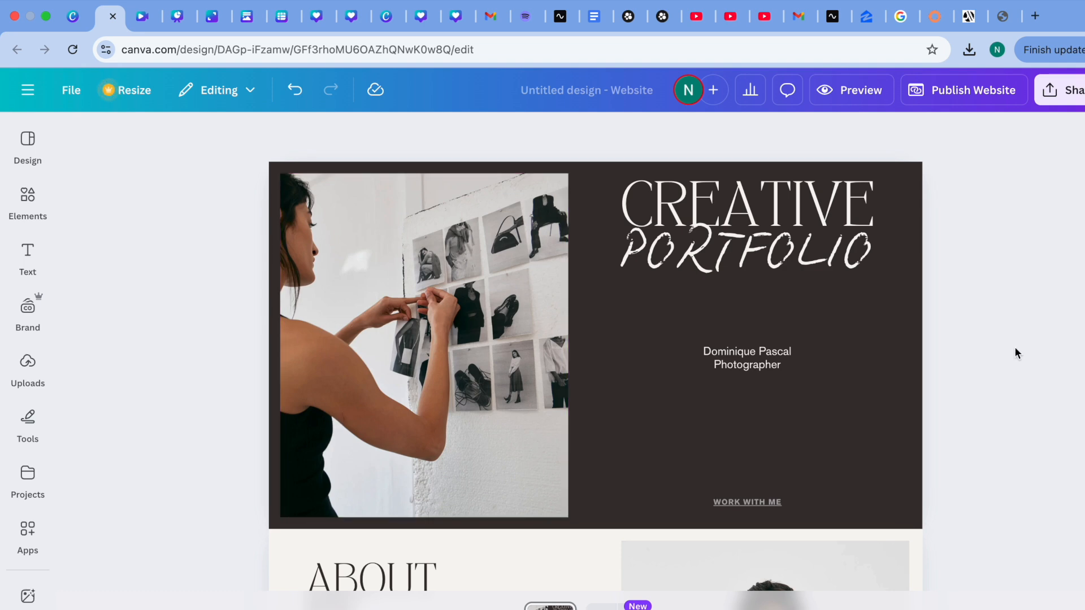
# Look through the portfolio website's sections from the Creative Portfolio header to Get in Touch, and check the page types that can be added.
pyautogui.scroll(-3, 1017, 353)
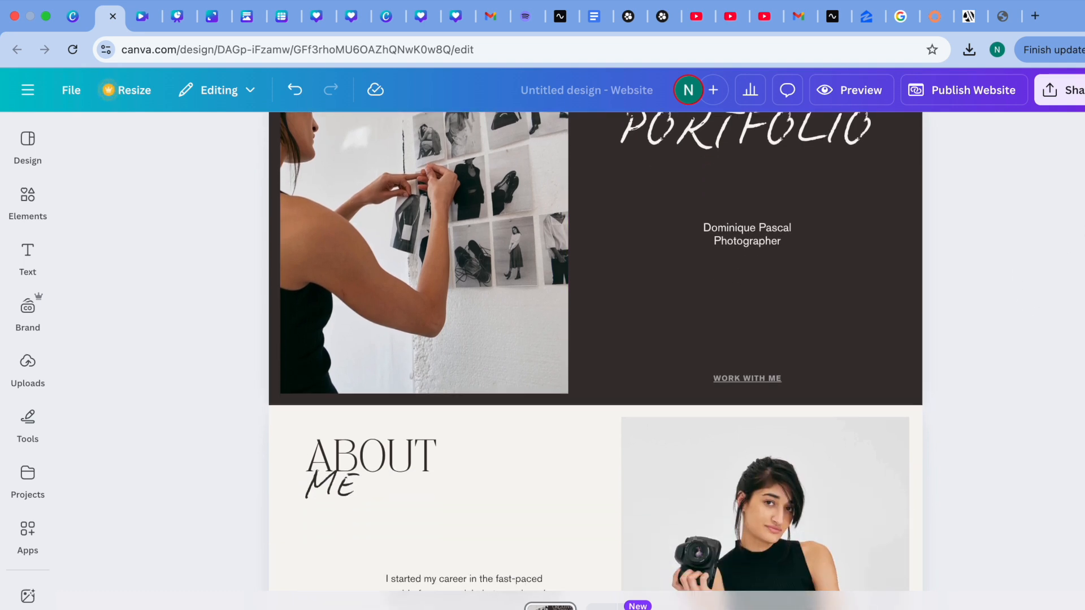
pyautogui.scroll(-10, 595, 361)
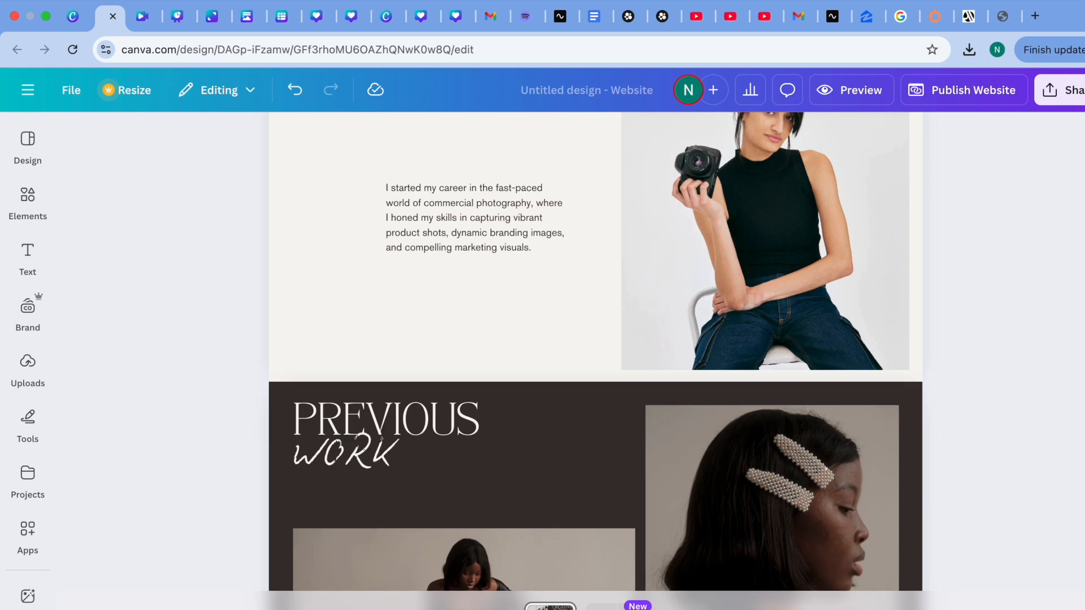
pyautogui.scroll(-7, 596, 361)
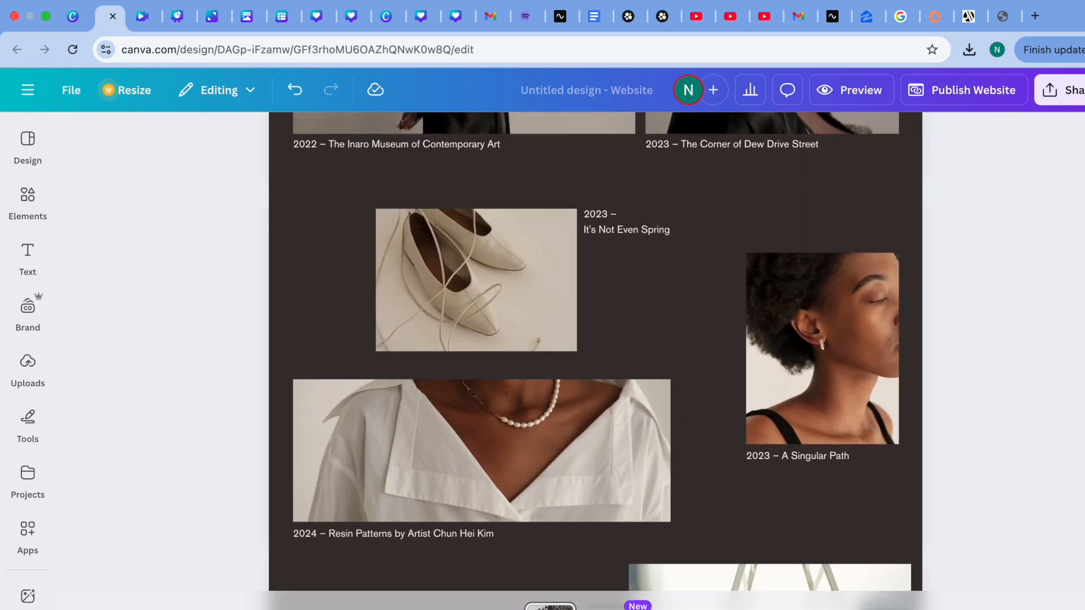
pyautogui.scroll(-10, 1074, 390)
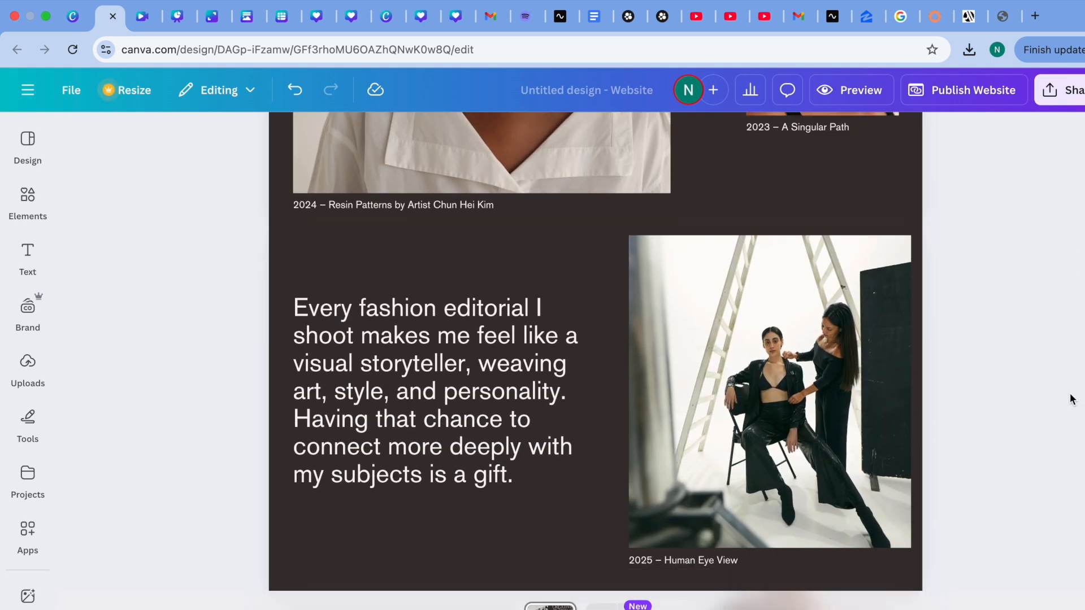
pyautogui.scroll(-10, 1082, 551)
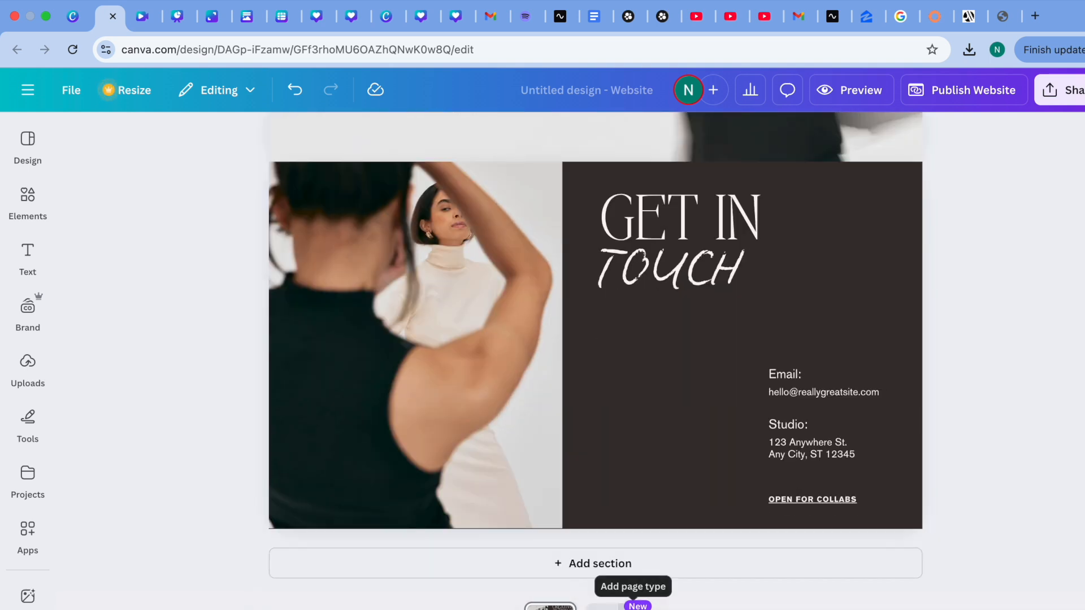
pyautogui.click(634, 606)
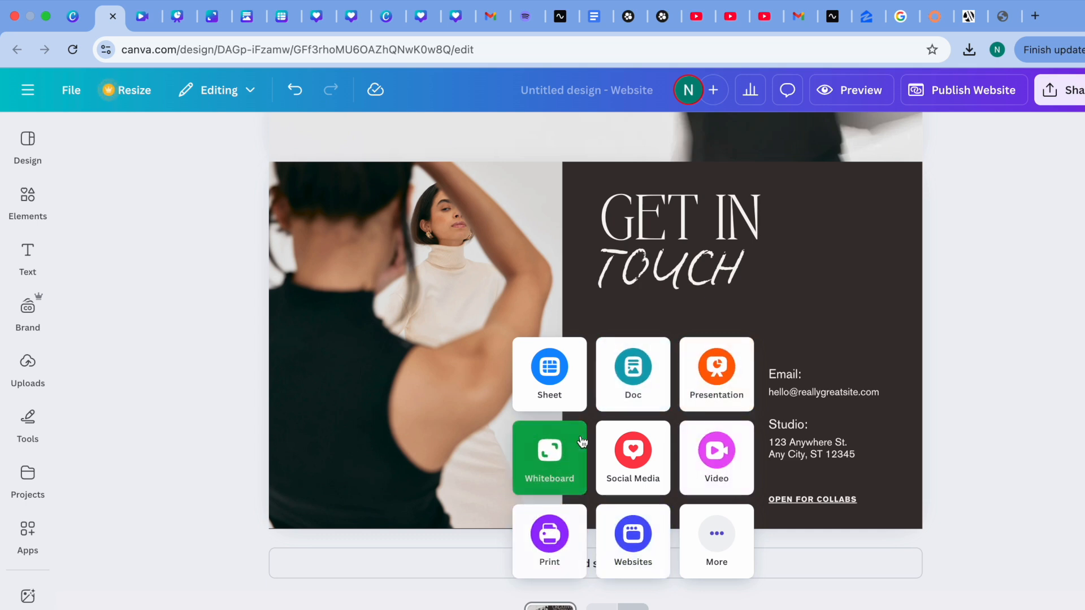
pyautogui.click(238, 604)
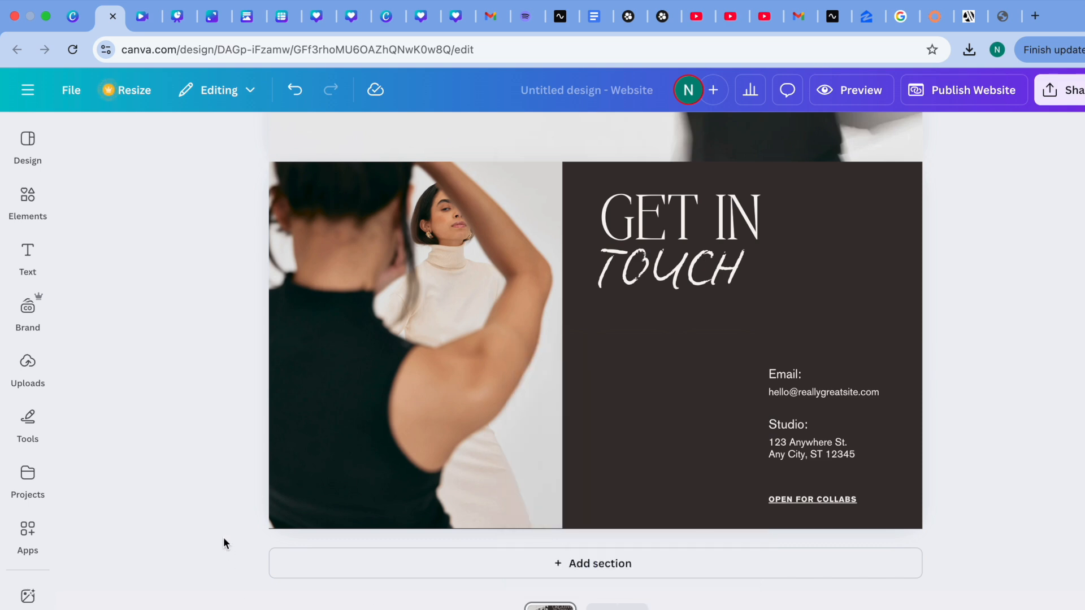
pyautogui.scroll(20, 596, 361)
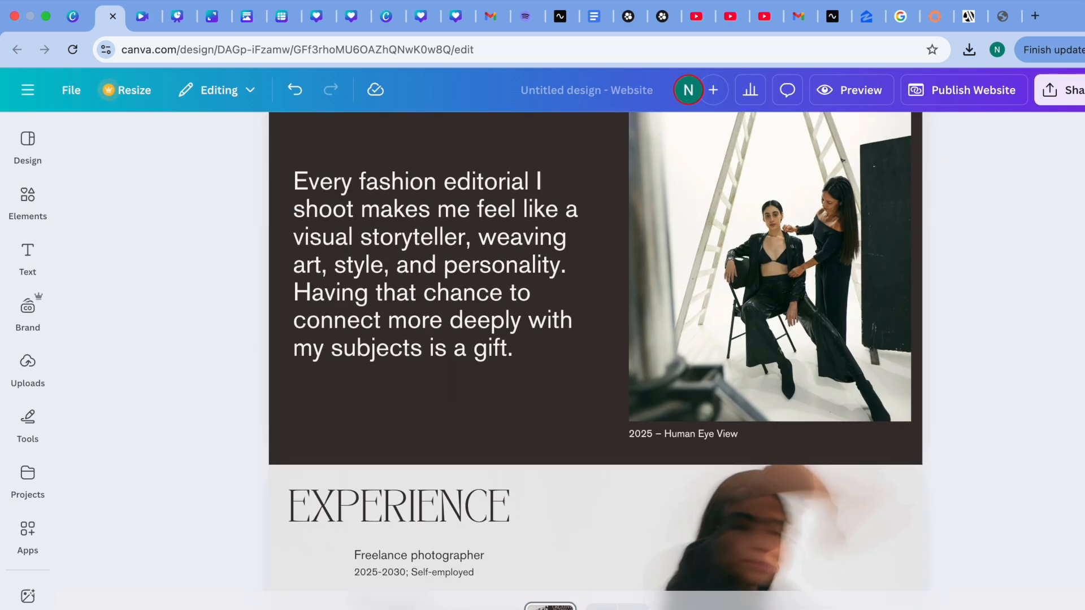
pyautogui.scroll(15, 596, 360)
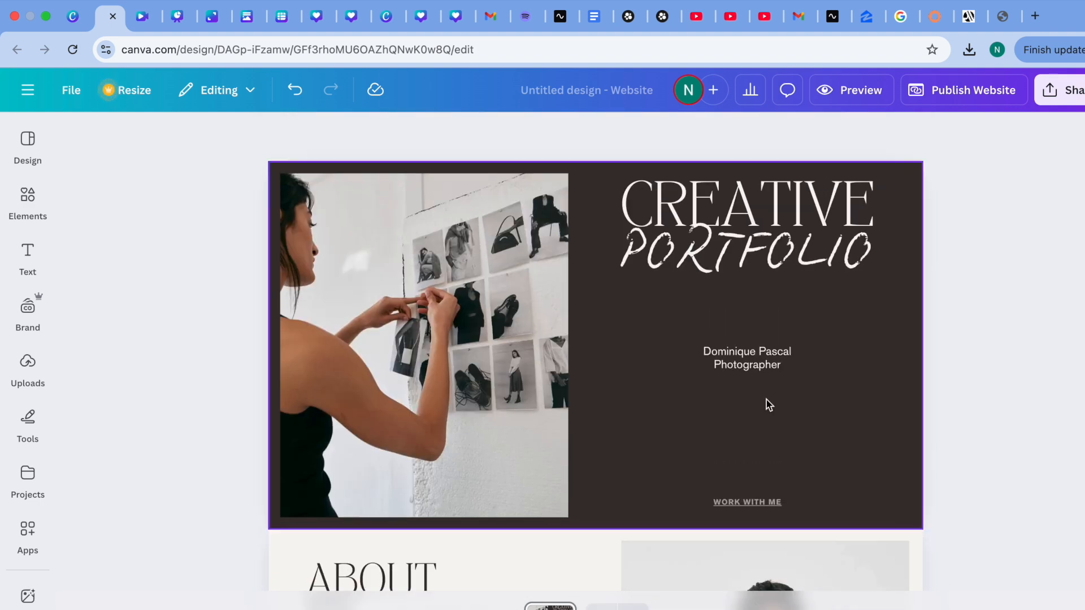
# Return to the website template list and search it for "services".
pyautogui.click(27, 143)
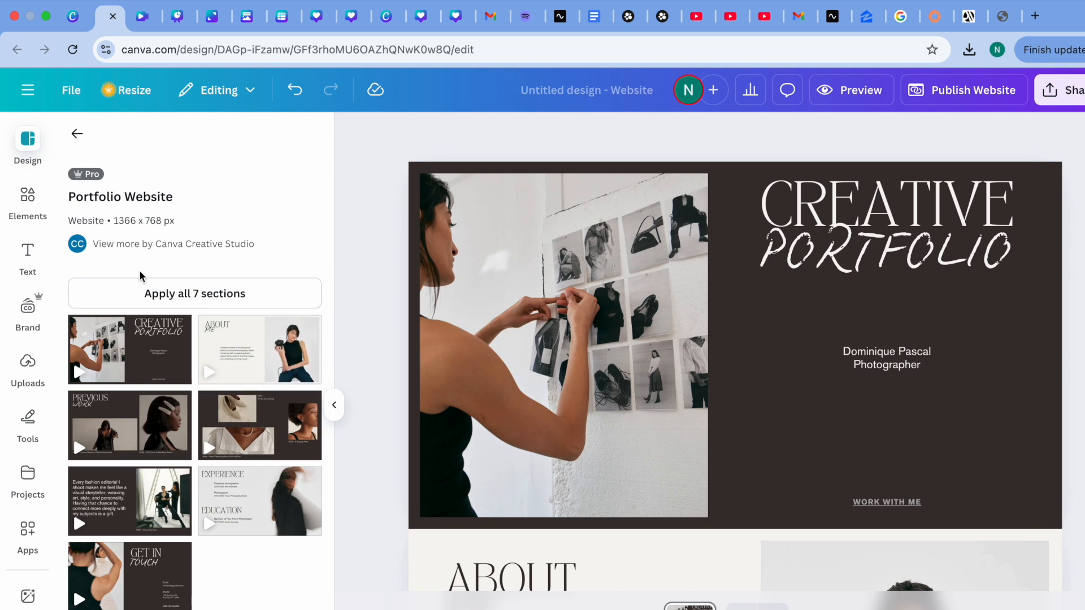
pyautogui.click(78, 134)
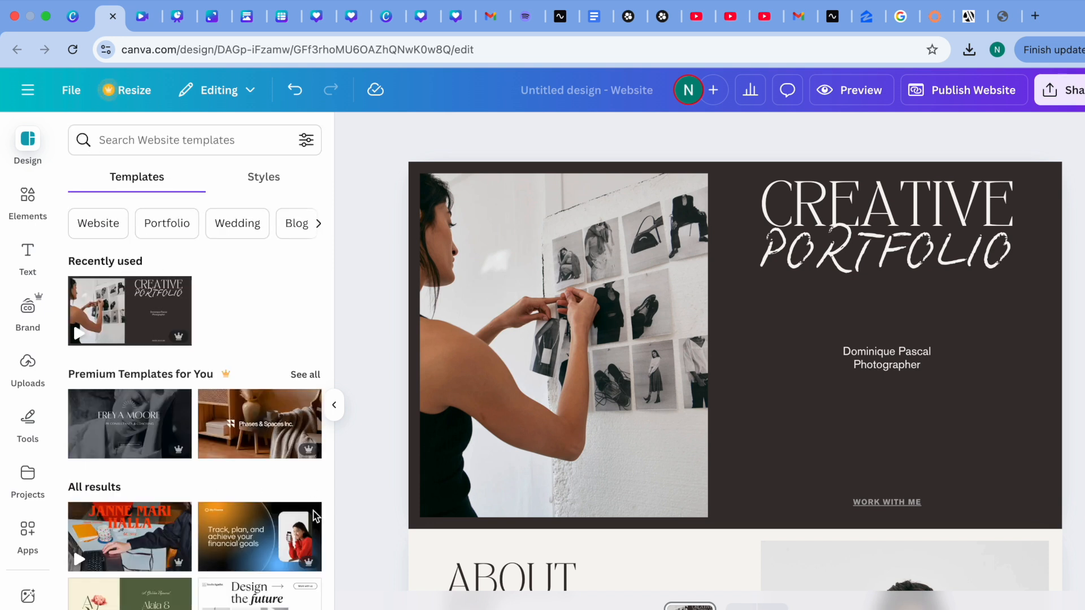
pyautogui.click(239, 139)
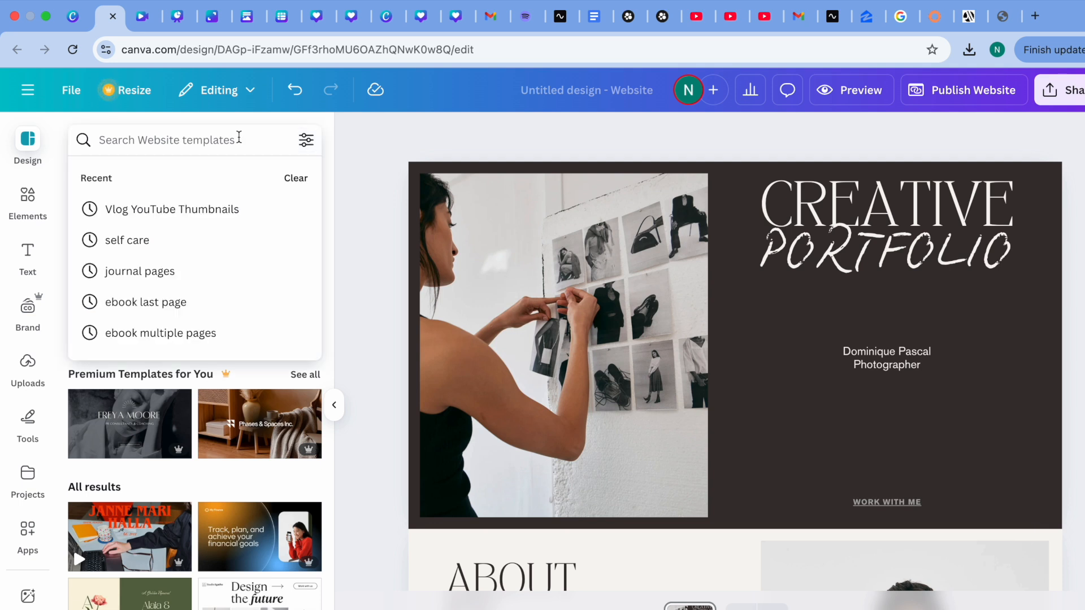
pyautogui.write('ser')
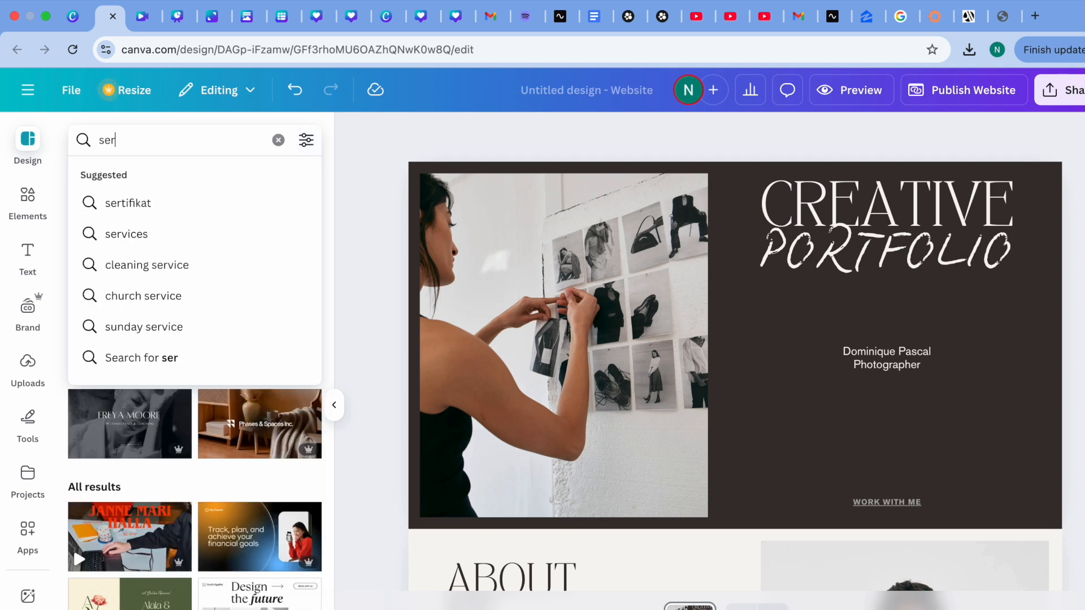
pyautogui.write('vices')
pyautogui.press('BackSpace')
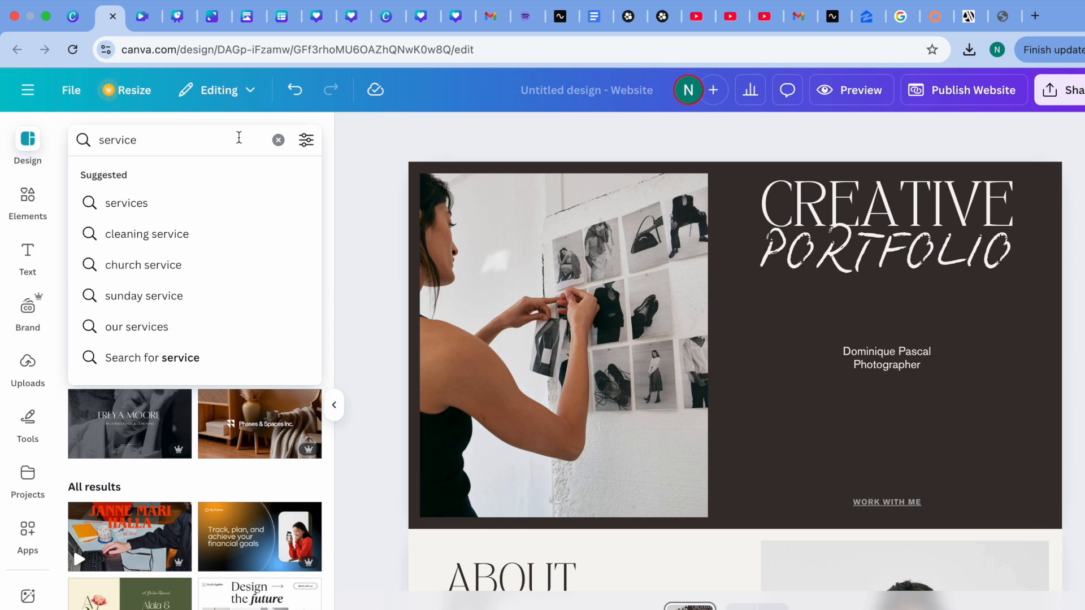
pyautogui.click(201, 216)
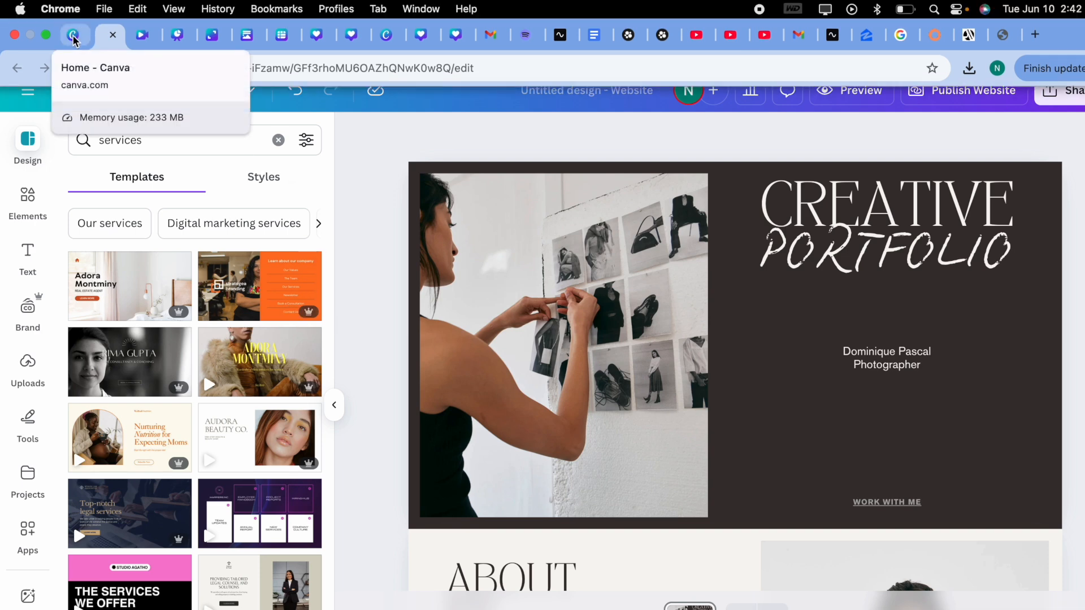
# Switch to Beacons to view the Link in Bio page, and return to the Canva home page.
pyautogui.click(632, 26)
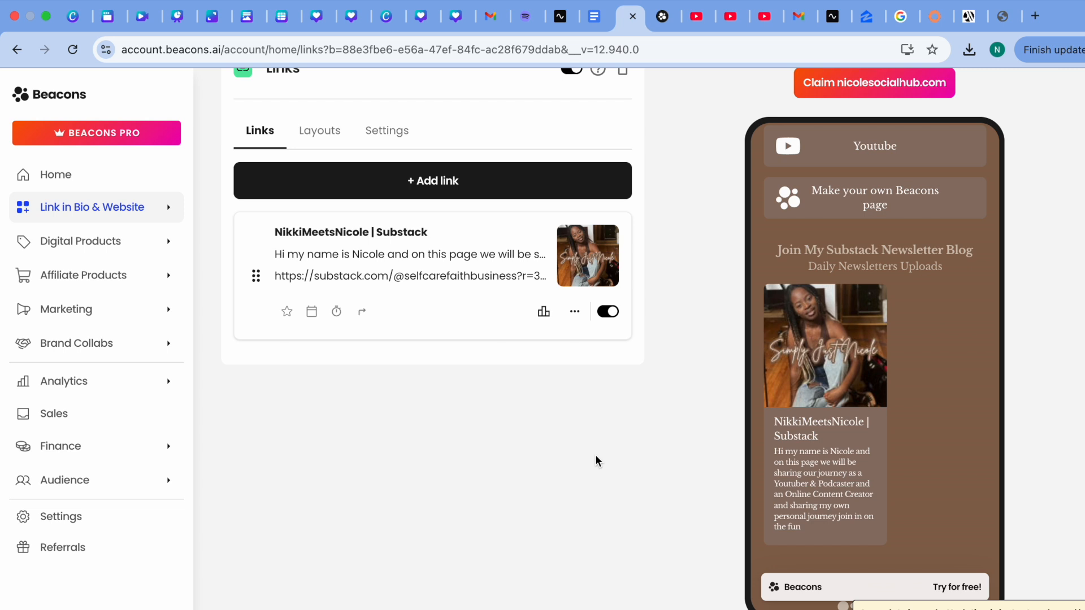
pyautogui.scroll(3, 670, 525)
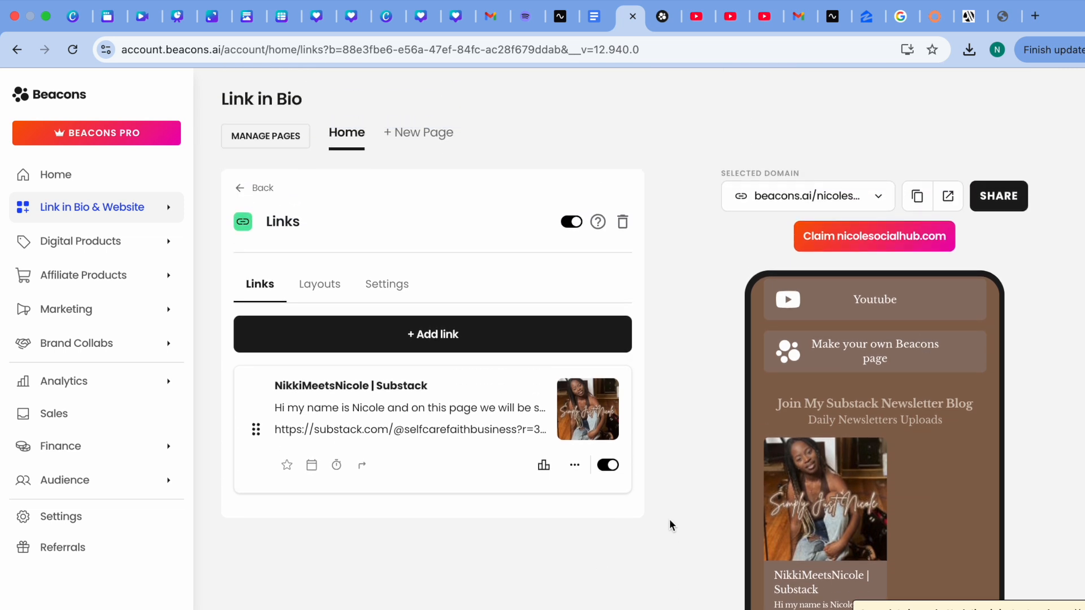
pyautogui.click(72, 16)
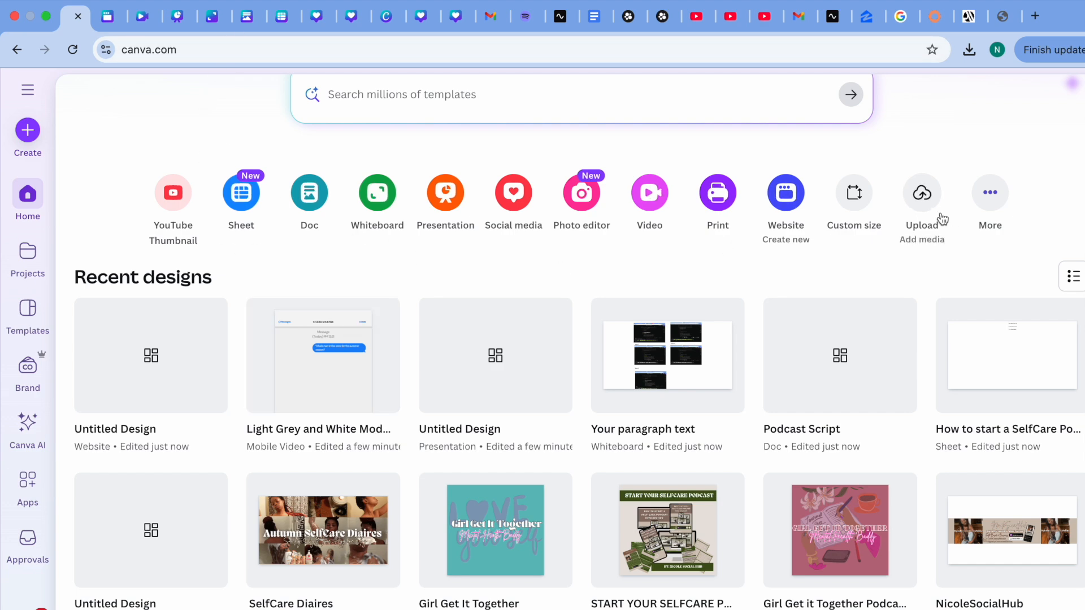
# Look at the available units for a custom-size design and the upload options for files and folders.
pyautogui.click(855, 198)
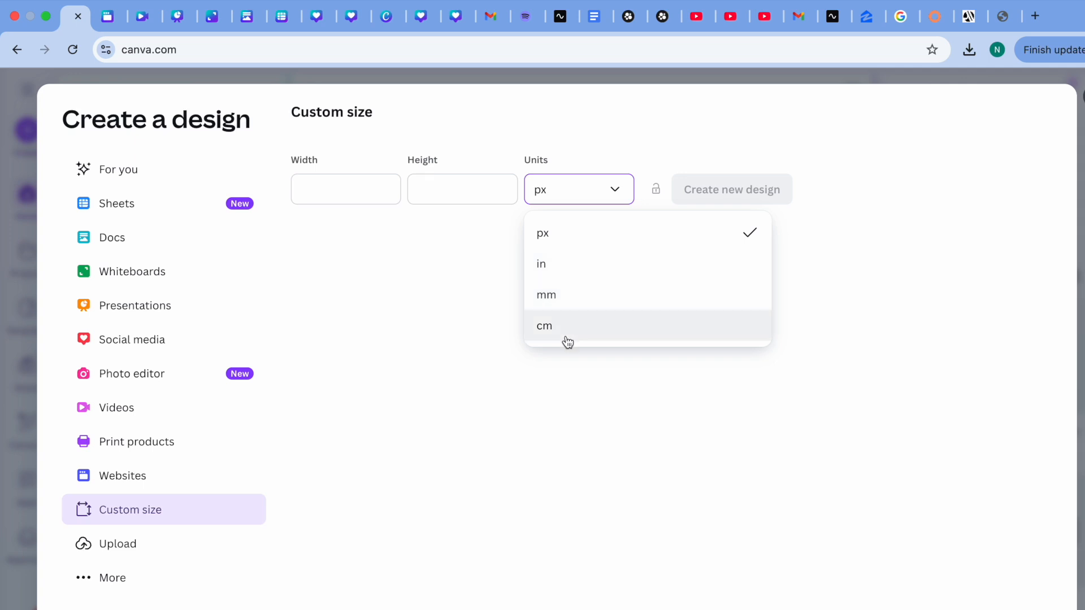
pyautogui.click(855, 214)
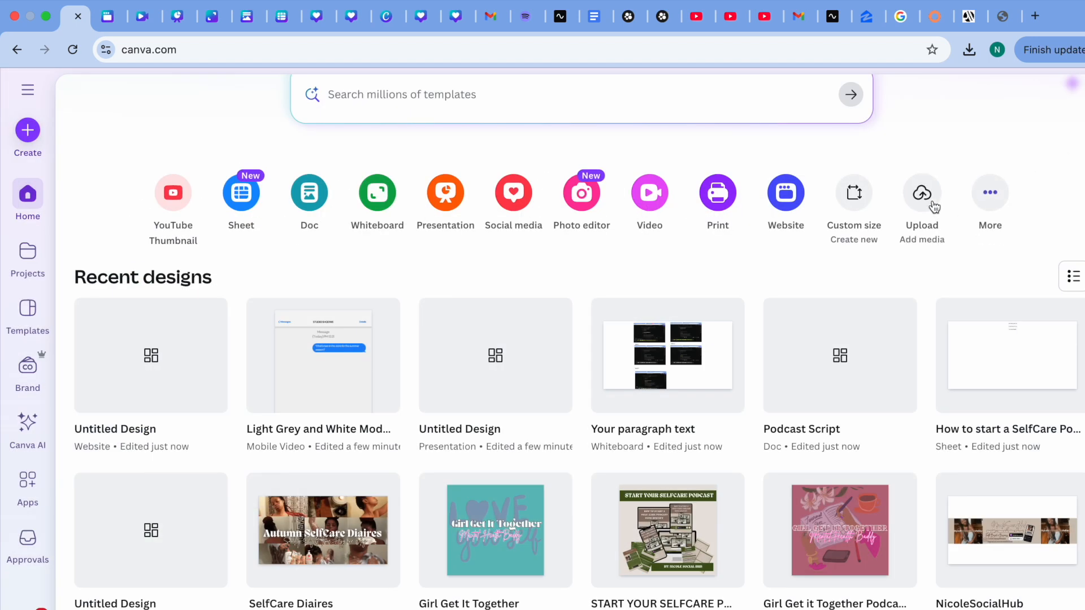
pyautogui.click(934, 207)
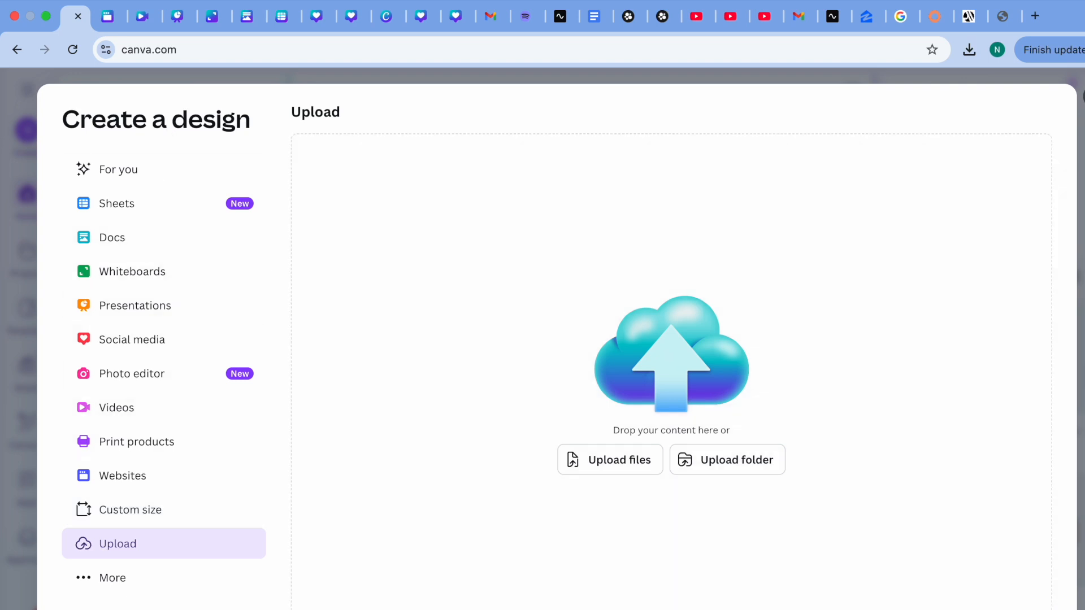
pyautogui.click(1084, 97)
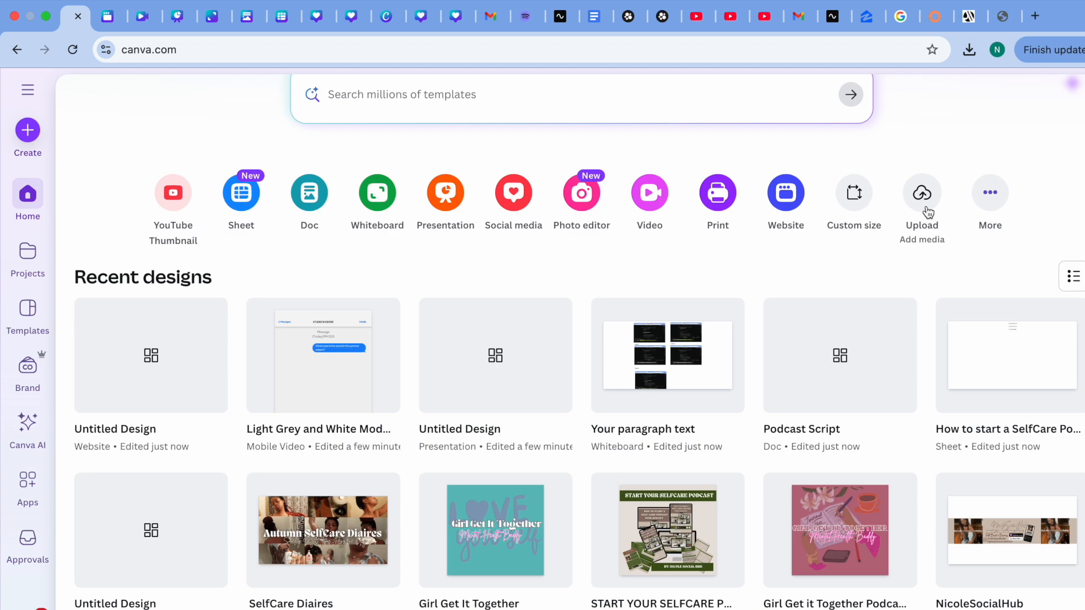
# Browse the additional design types from Popular and Common layouts and sizes to Photos and videos, and close the overview.
pyautogui.click(988, 194)
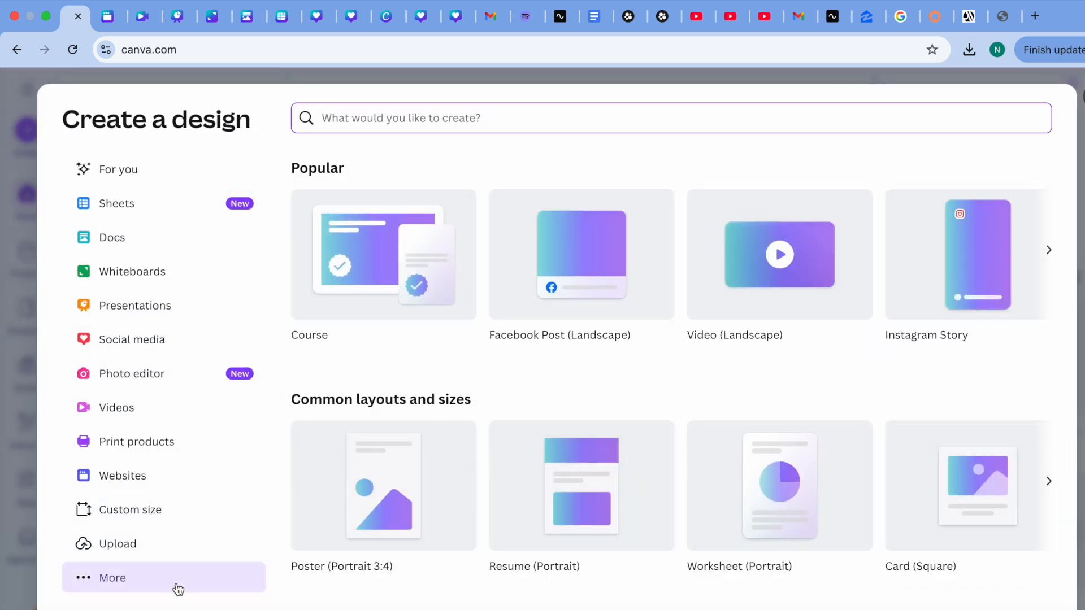
pyautogui.scroll(-3, 671, 381)
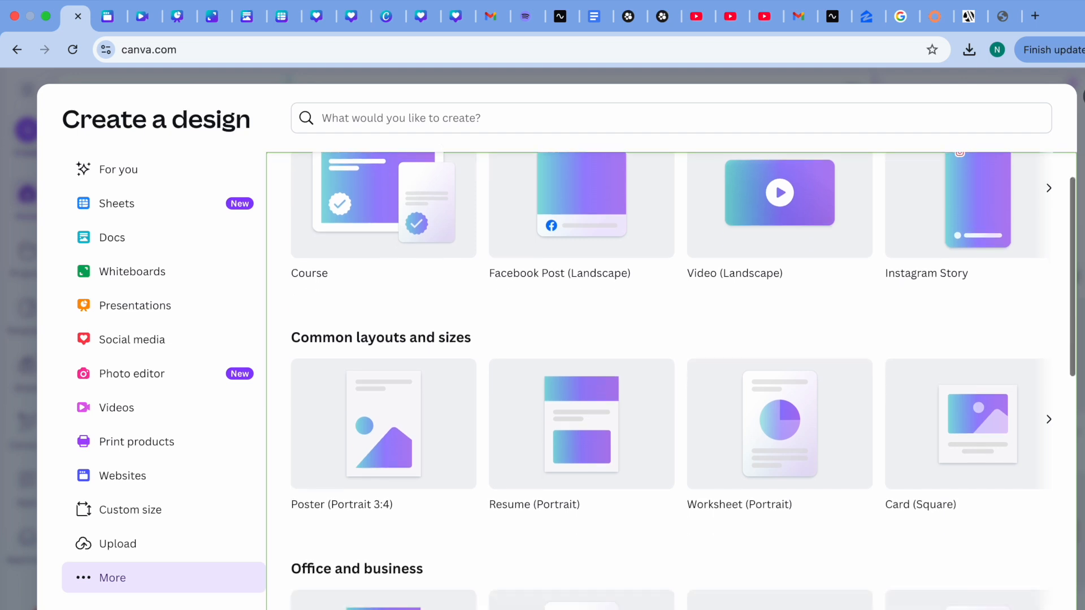
pyautogui.scroll(-3, 672, 381)
pyautogui.scroll(-6, 671, 381)
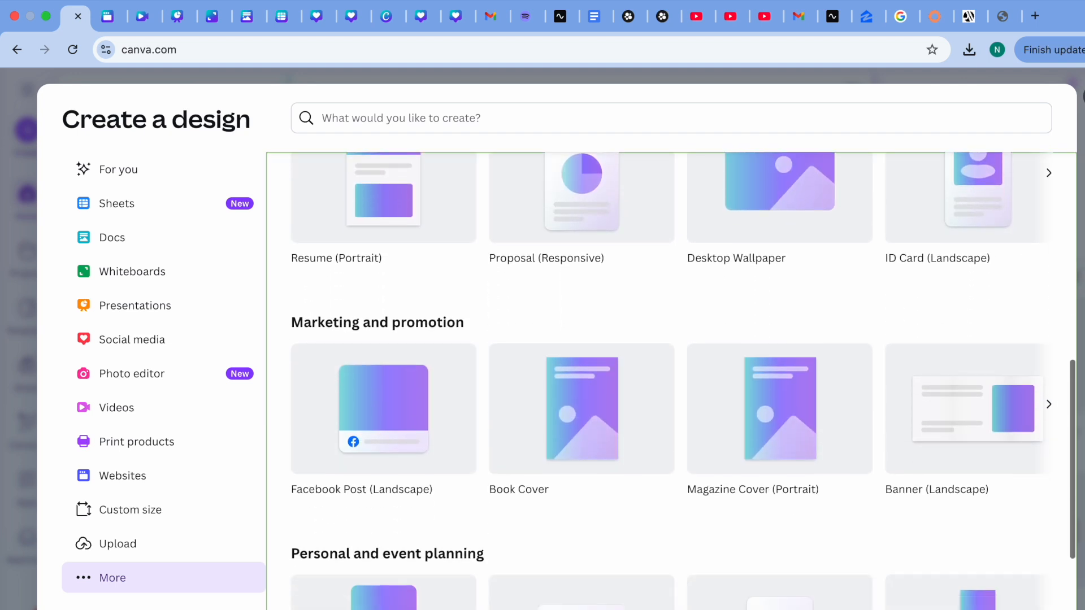
pyautogui.scroll(-2, 671, 381)
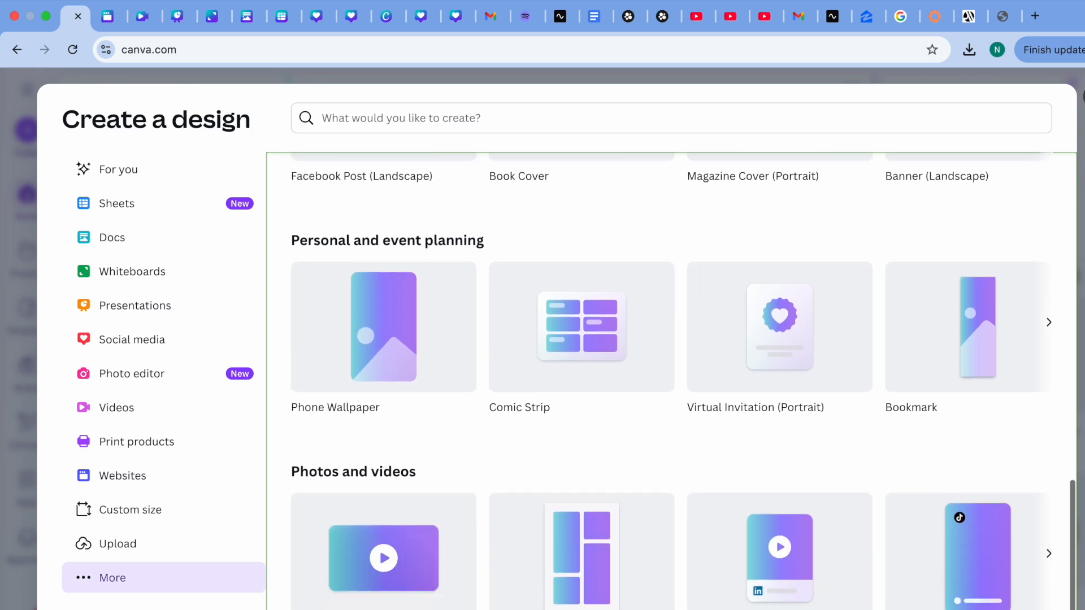
pyautogui.click(1081, 122)
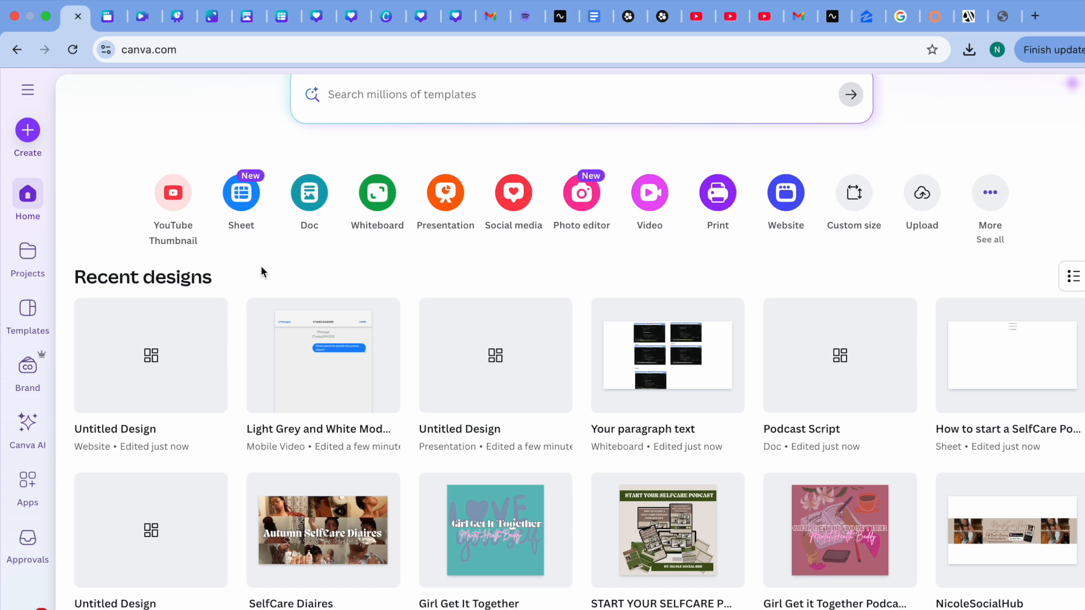
# Open the Apps page, enter "print" as the app search term and clear it again.
pyautogui.click(28, 482)
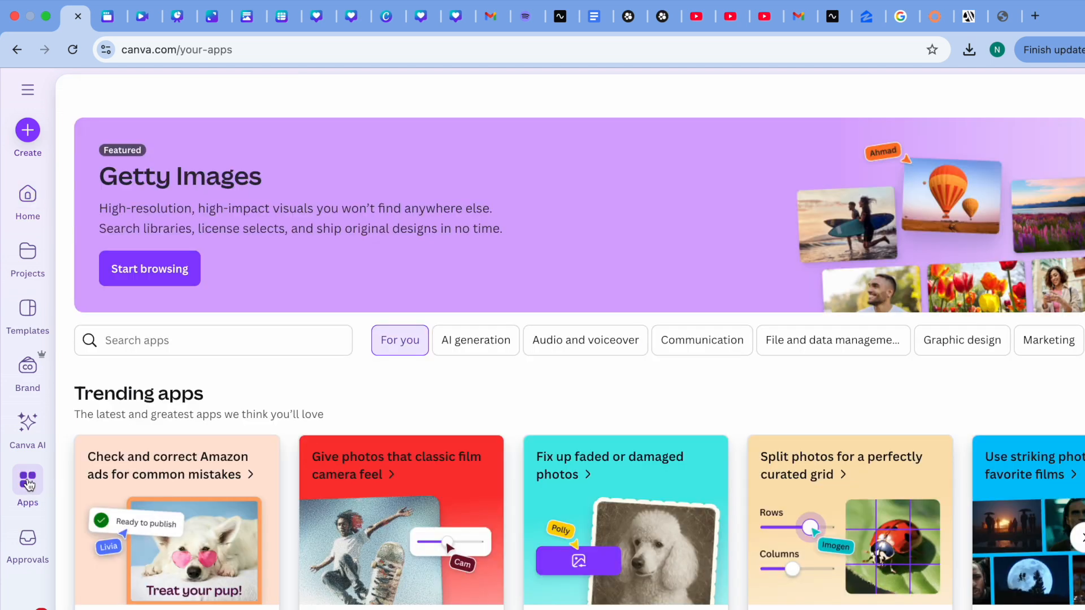
pyautogui.click(277, 343)
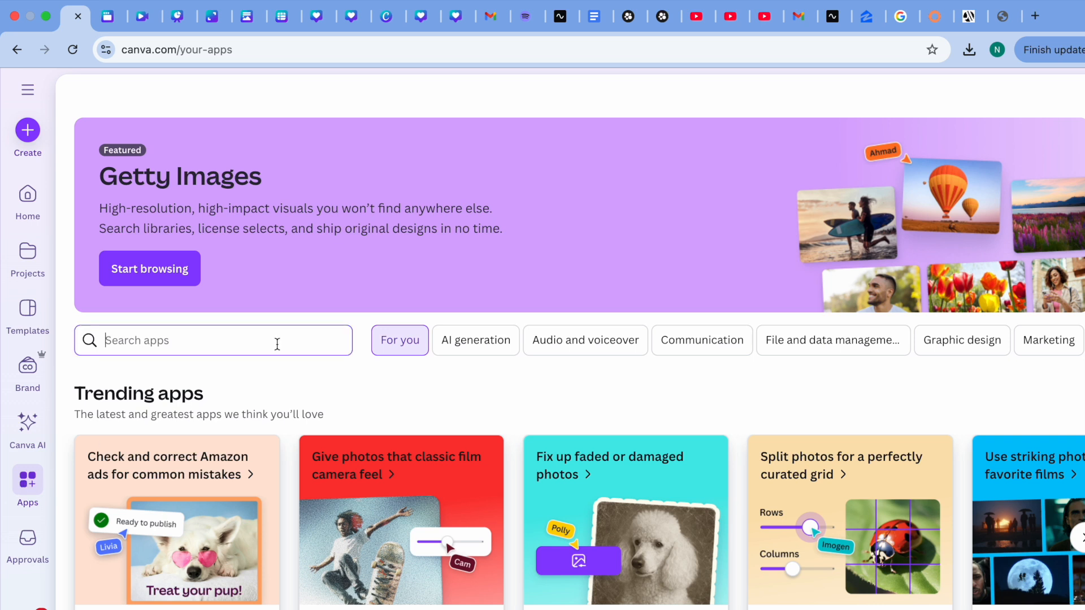
pyautogui.write('ptin')
pyautogui.press('BackSpace')
pyautogui.press('BackSpace')
pyautogui.write('rint')
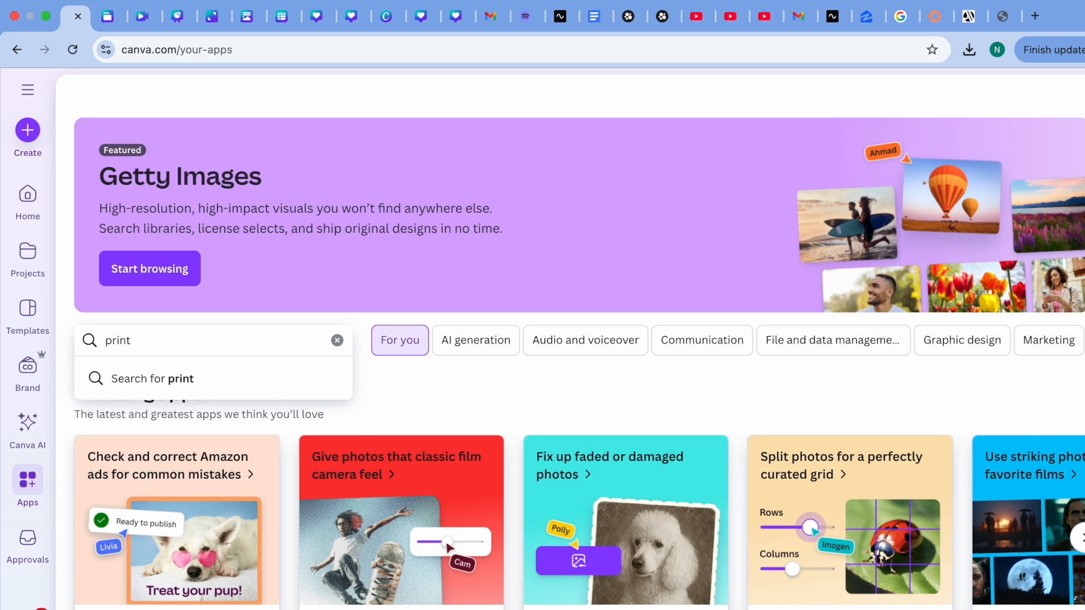
pyautogui.press('BackSpace')
pyautogui.press('BackSpace')
pyautogui.press('BackSpace')
pyautogui.press('BackSpace')
pyautogui.press('BackSpace')
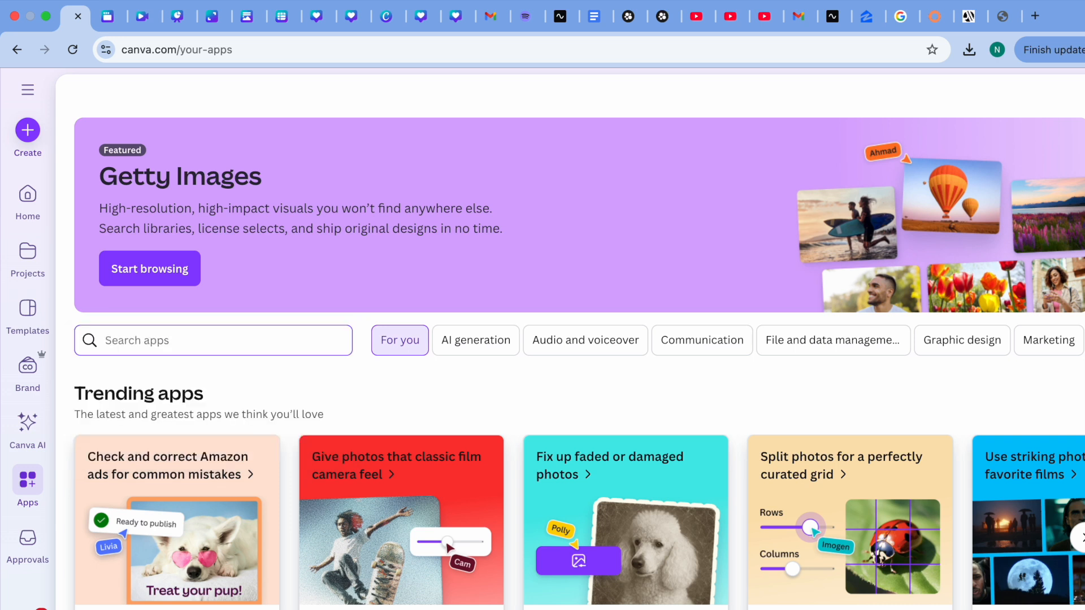
# Show the Graphic design category of apps and browse its Color, Data visualization, Documents and Flipbooks sections.
pyautogui.click(479, 394)
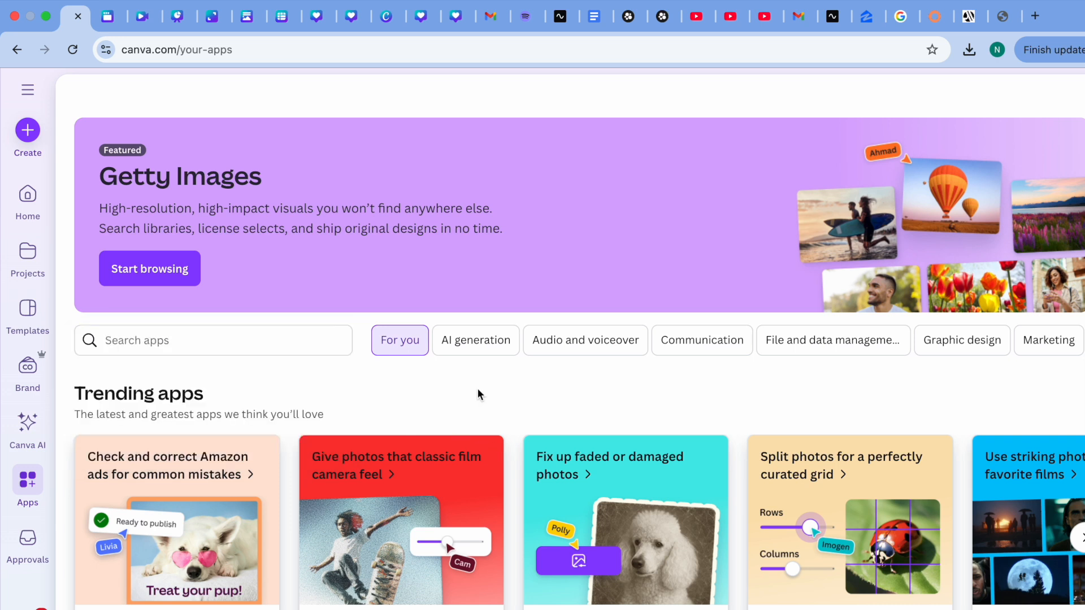
pyautogui.click(959, 353)
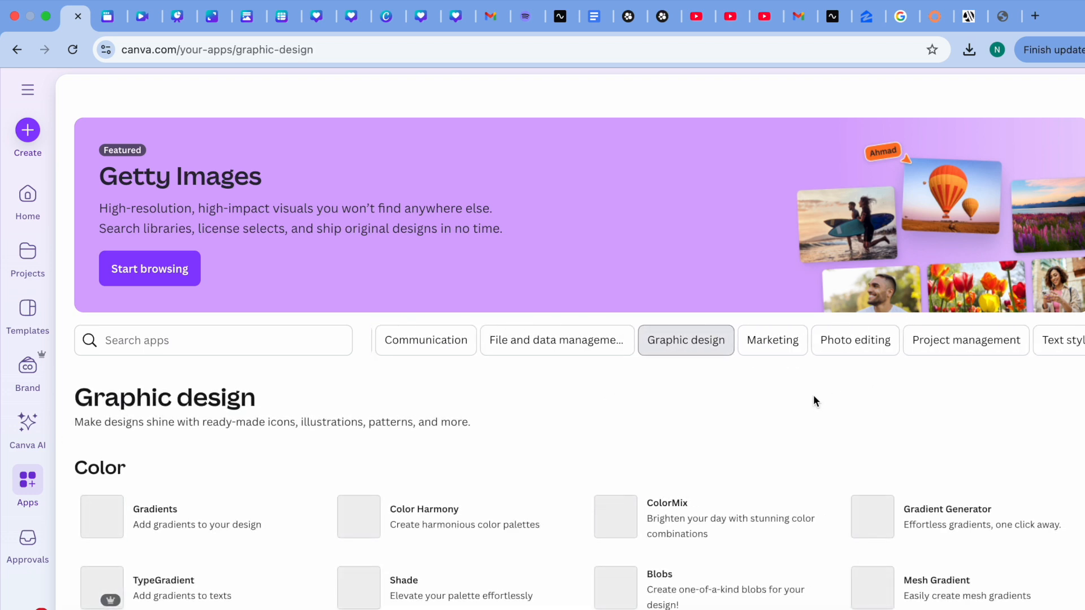
pyautogui.scroll(-2, 710, 408)
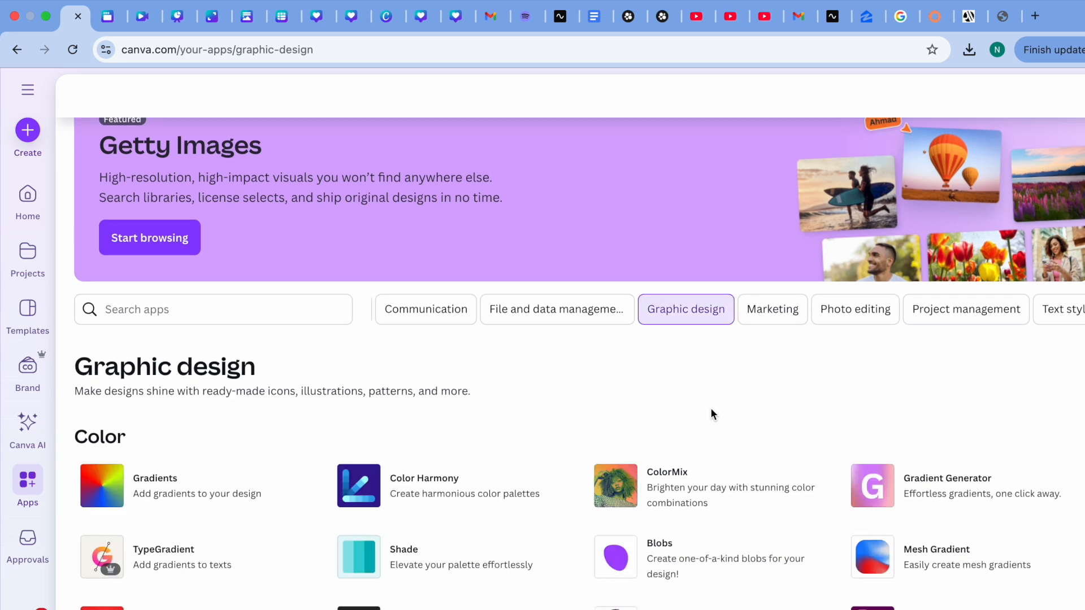
pyautogui.scroll(-8, 711, 408)
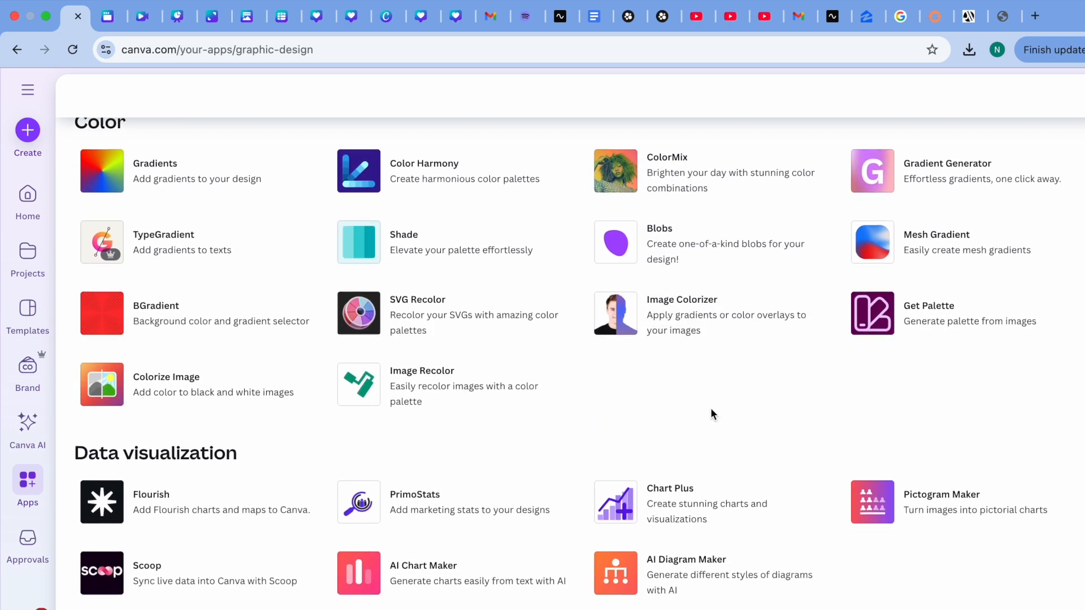
pyautogui.scroll(-4, 712, 416)
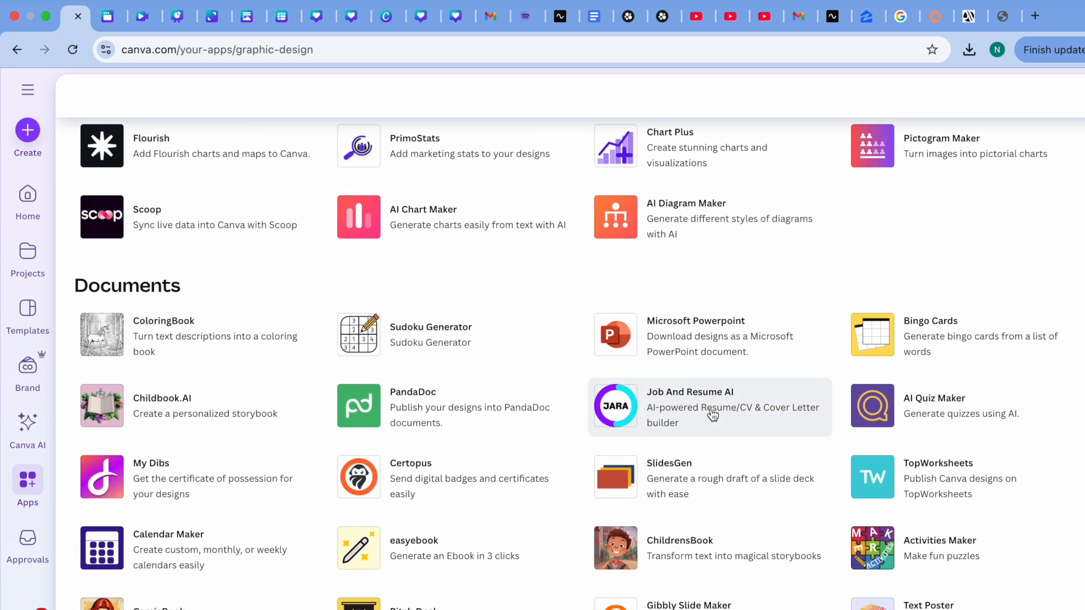
pyautogui.scroll(-5, 711, 415)
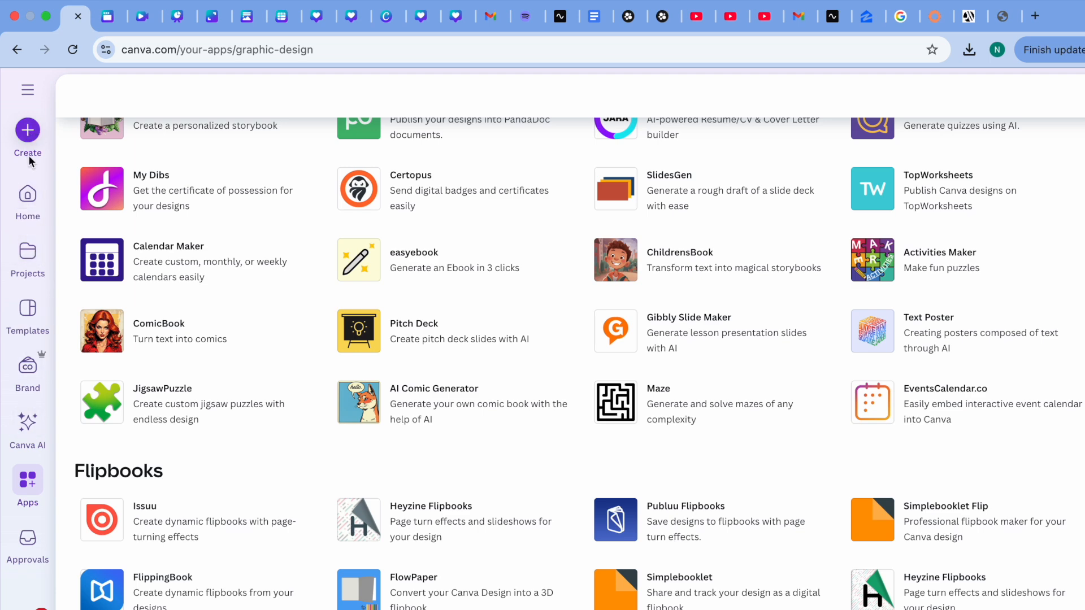
# Return to the Canva home page and look through the recent designs.
pyautogui.click(26, 210)
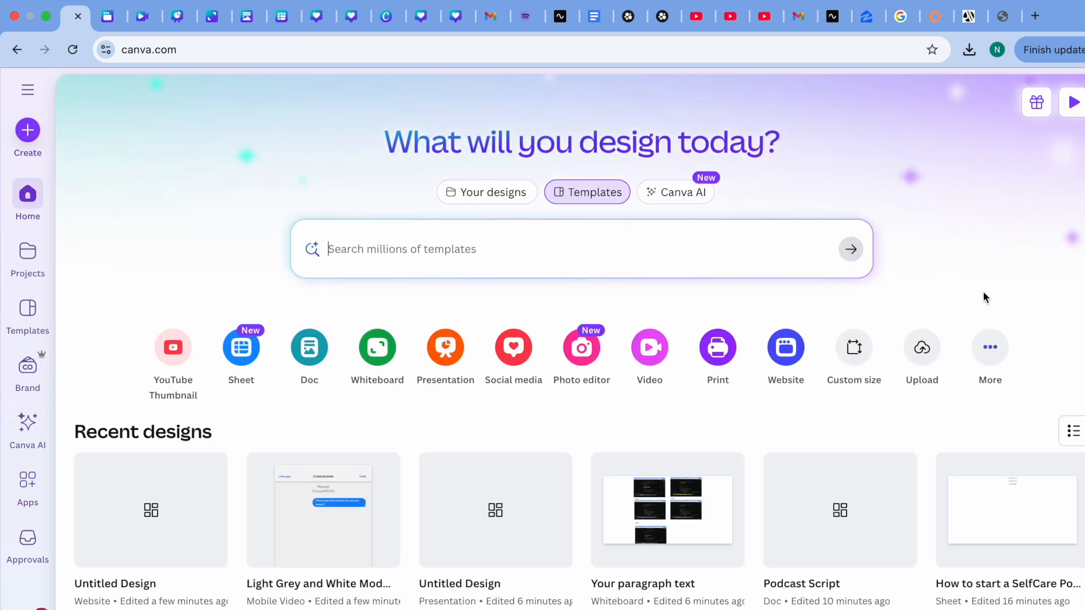
pyautogui.scroll(-2, 983, 297)
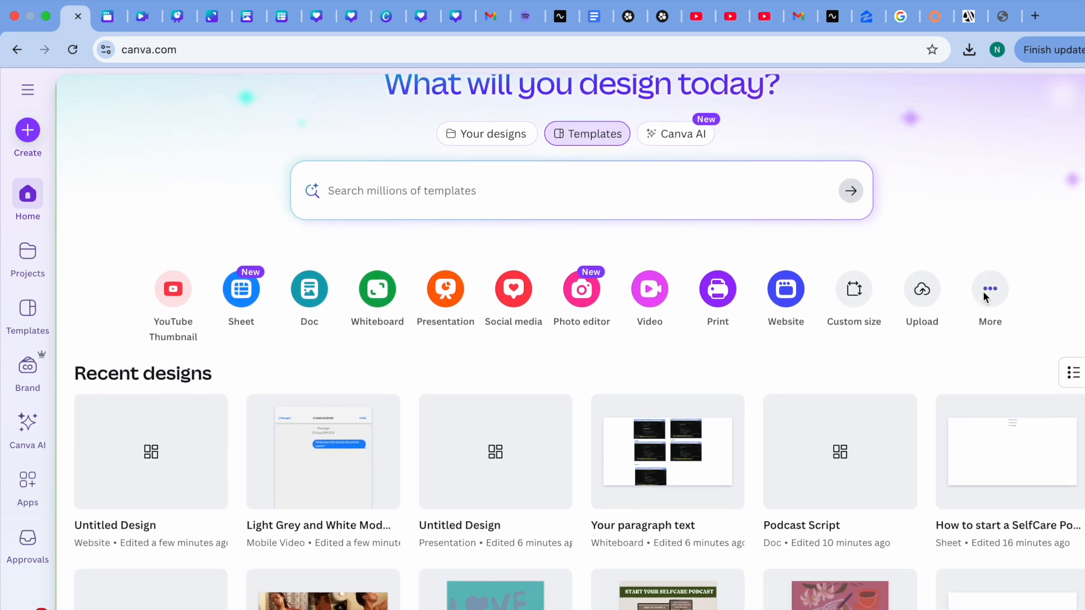
pyautogui.scroll(-10, 579, 342)
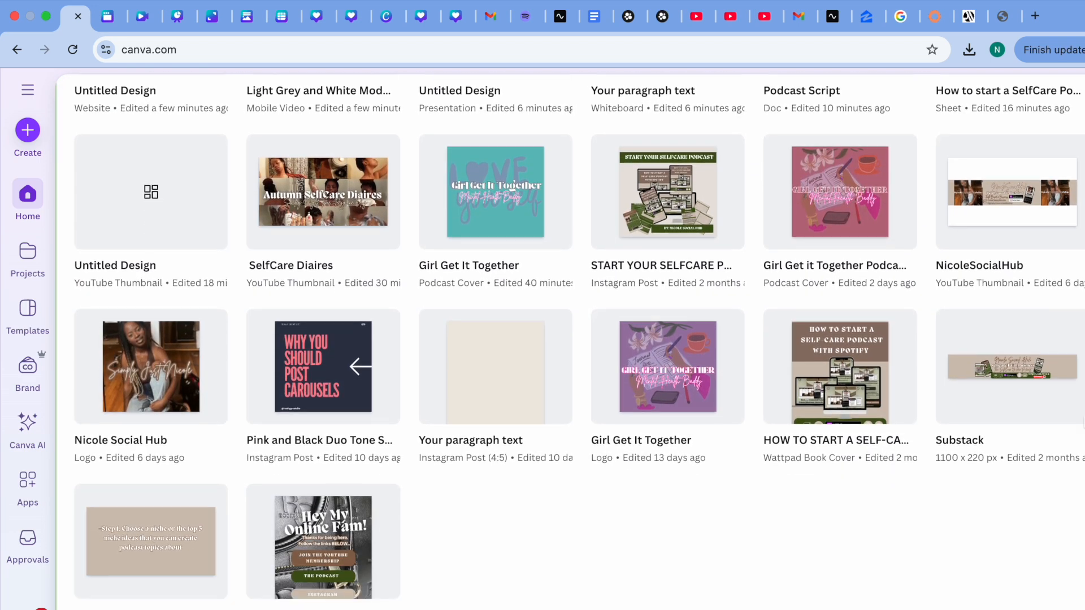
pyautogui.moveTo(1084, 419); pyautogui.dragTo(1083, 177)
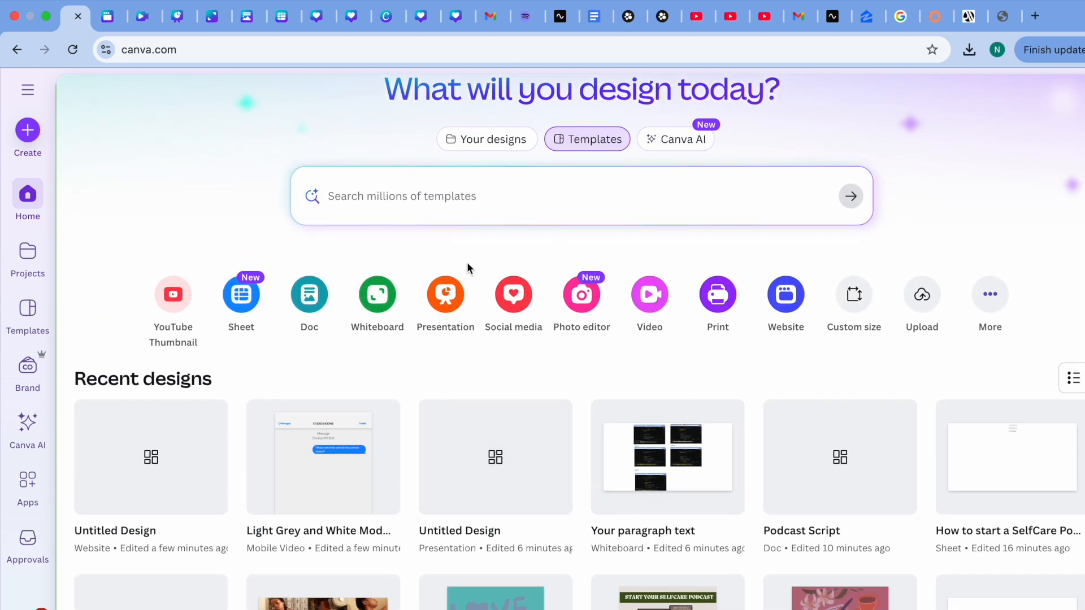
# Enter "t-shirt" in the template search and use the suggestion "t shirt design".
pyautogui.click(465, 212)
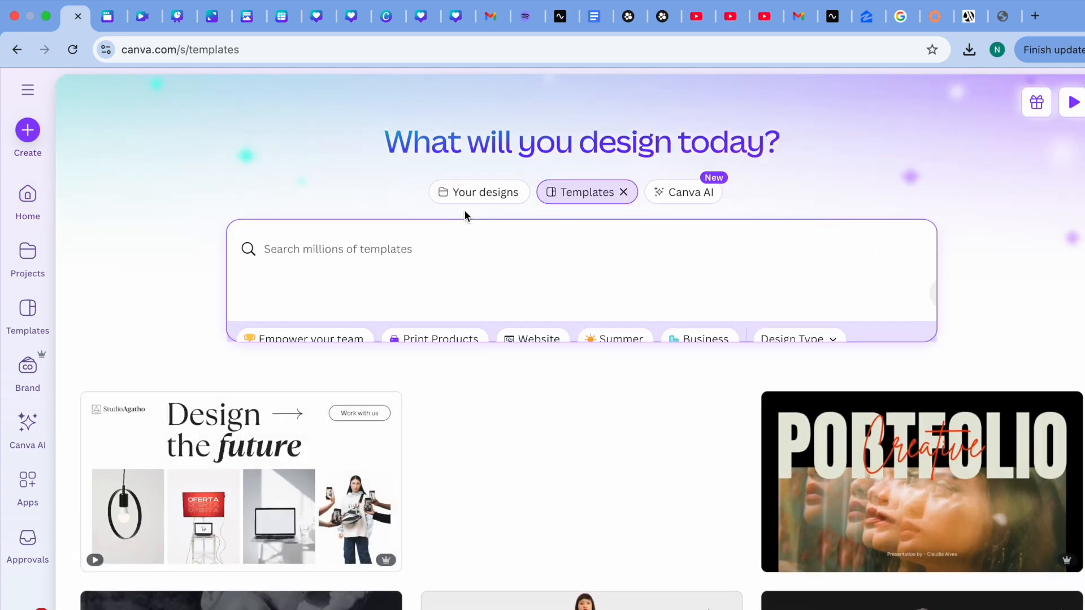
pyautogui.write('t-shirt')
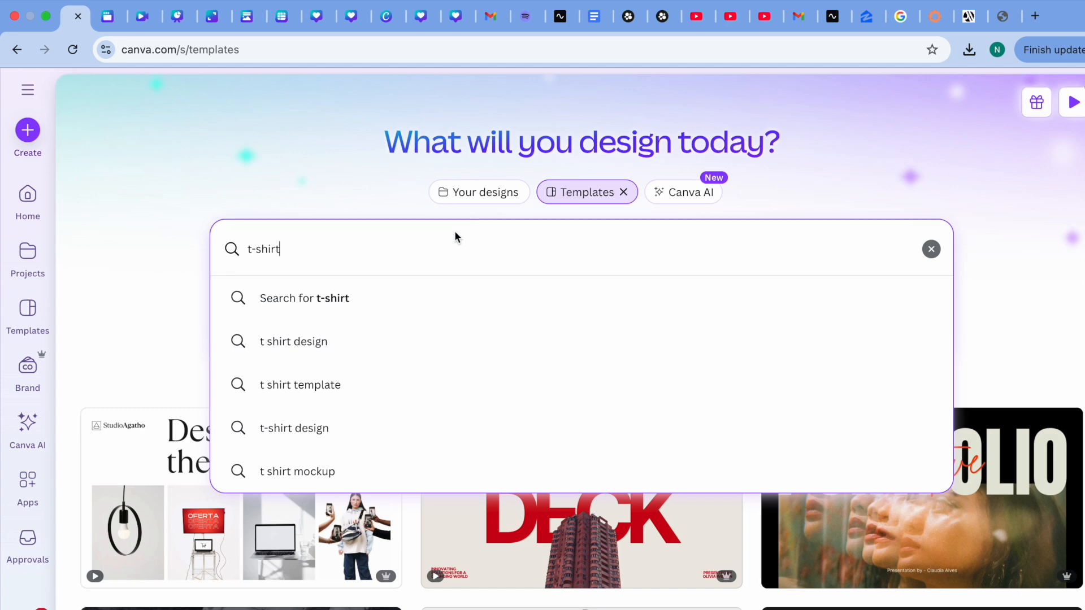
pyautogui.click(397, 336)
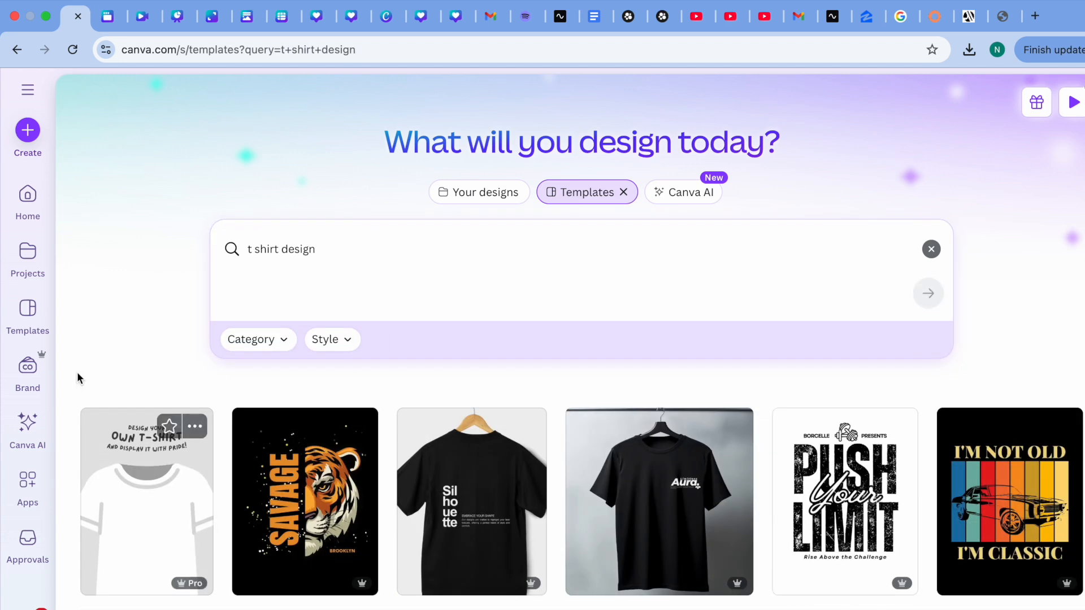
pyautogui.scroll(-1, 79, 352)
# Shorten the template search term to "t shirt" and use the suggestion "t shirt template".
pyautogui.click(345, 195)
pyautogui.press('BackSpace')
pyautogui.press('BackSpace')
pyautogui.press('BackSpace')
pyautogui.press('BackSpace')
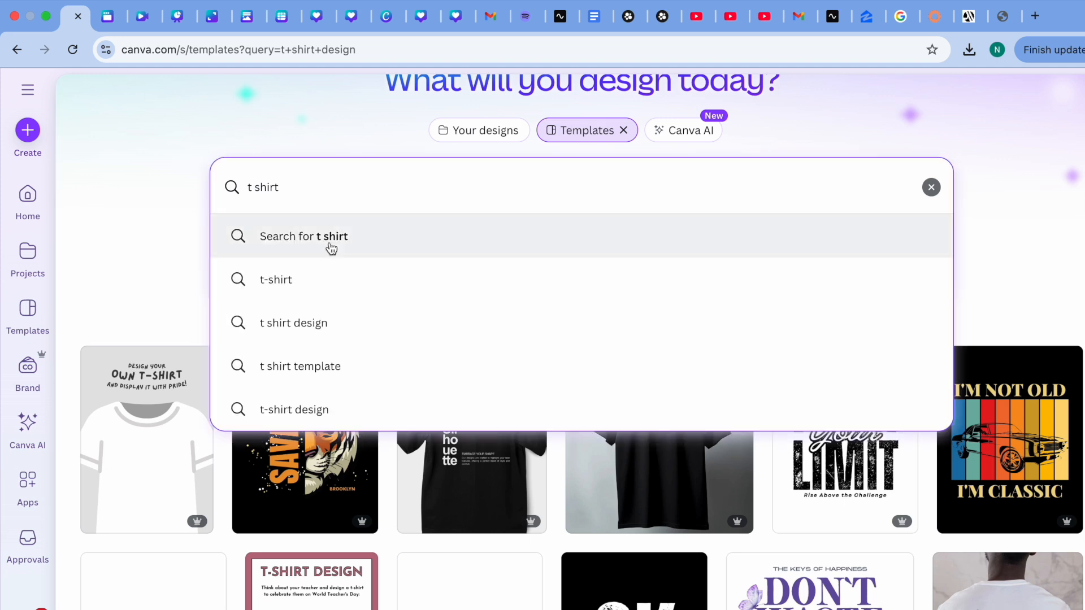
pyautogui.click(286, 365)
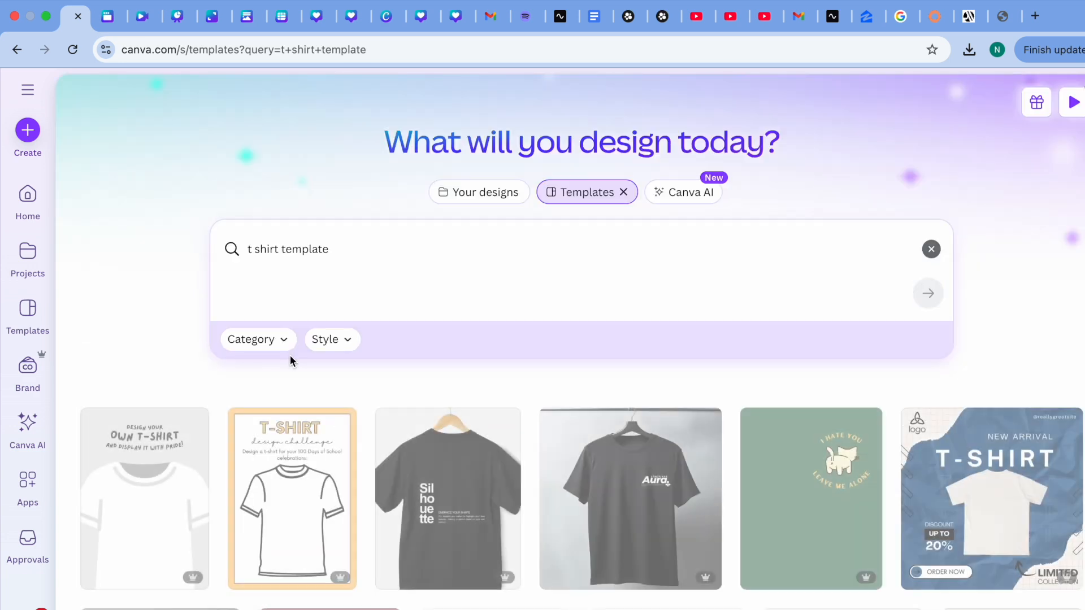
# Search the templates for just "t shirt" by removing "template" from the search term.
pyautogui.click(345, 248)
pyautogui.press('BackSpace')
pyautogui.press('BackSpace')
pyautogui.press('BackSpace')
pyautogui.press('BackSpace')
pyautogui.press('BackSpace')
pyautogui.press('BackSpace')
pyautogui.press('BackSpace')
pyautogui.press('BackSpace')
pyautogui.press('BackSpace')
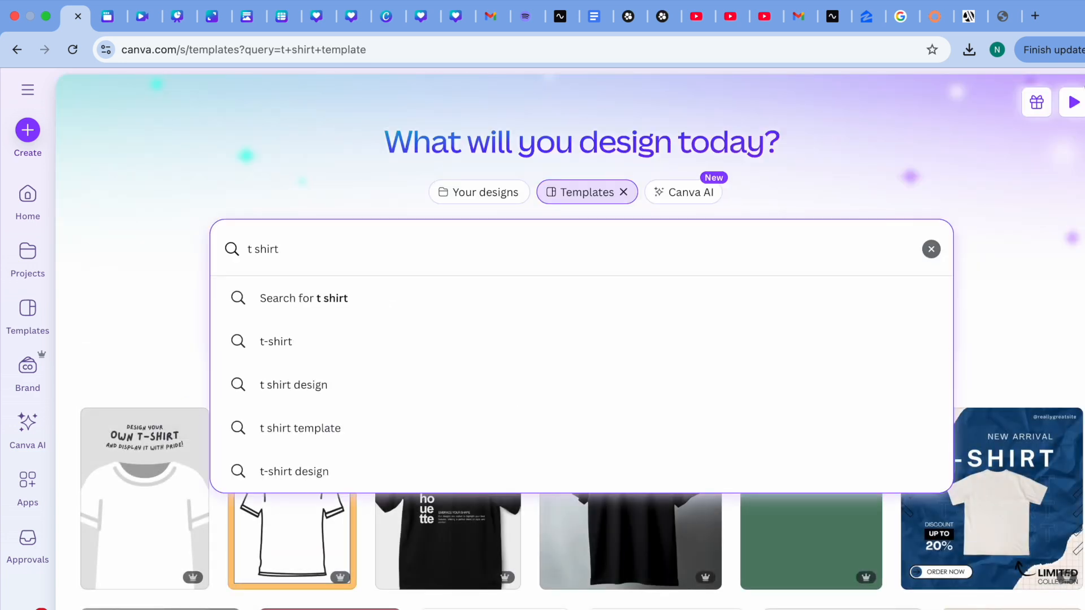
pyautogui.press('Return')
pyautogui.click(146, 245)
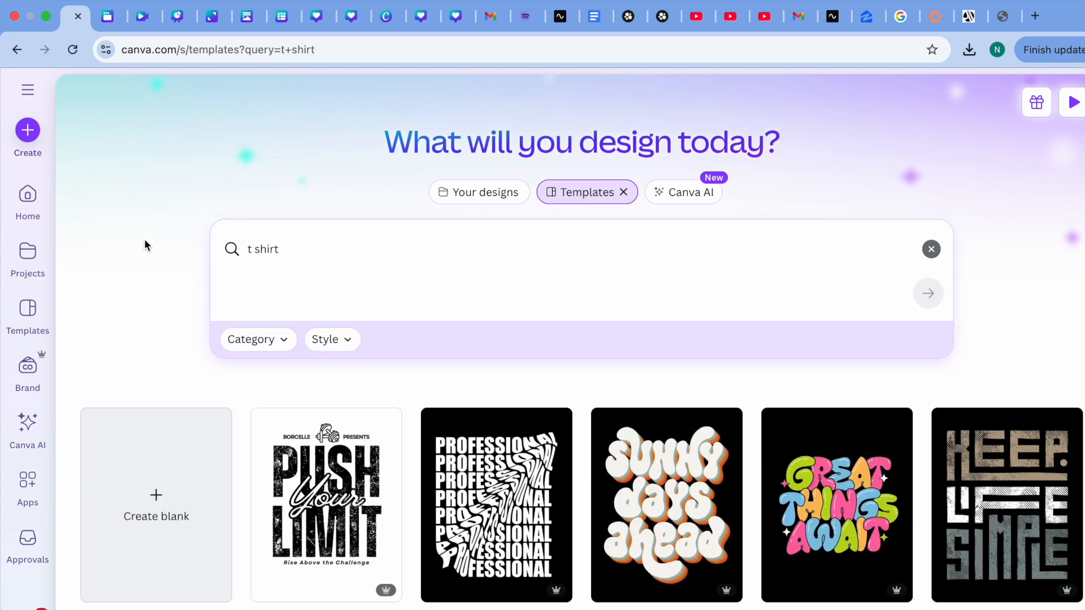
# Browse the ready-made T-shirt templates in the search results and come back to the first rows.
pyautogui.scroll(-3, 1017, 308)
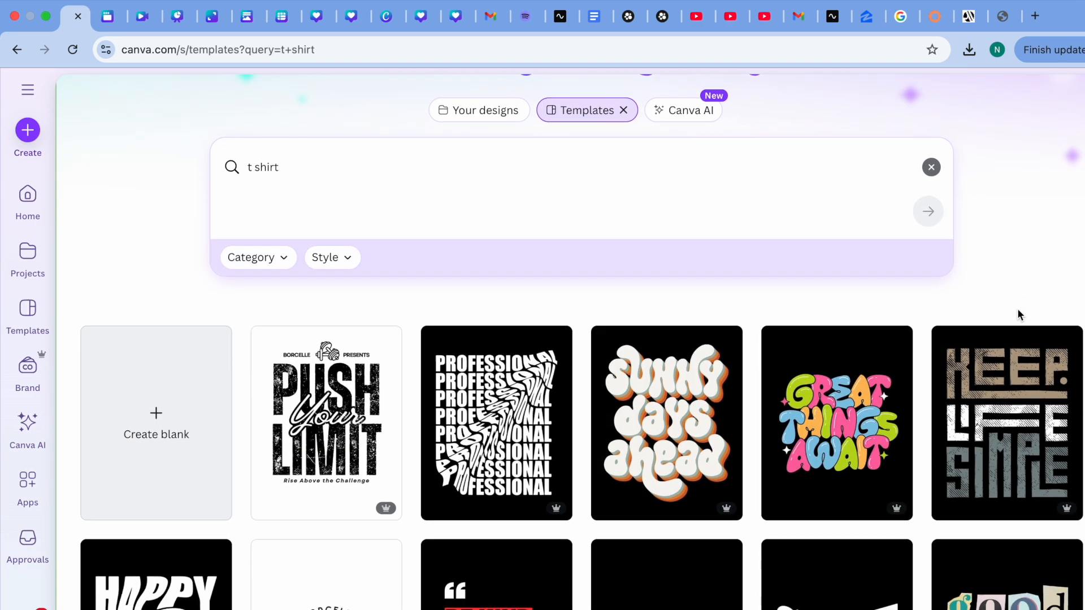
pyautogui.scroll(-5, 581, 342)
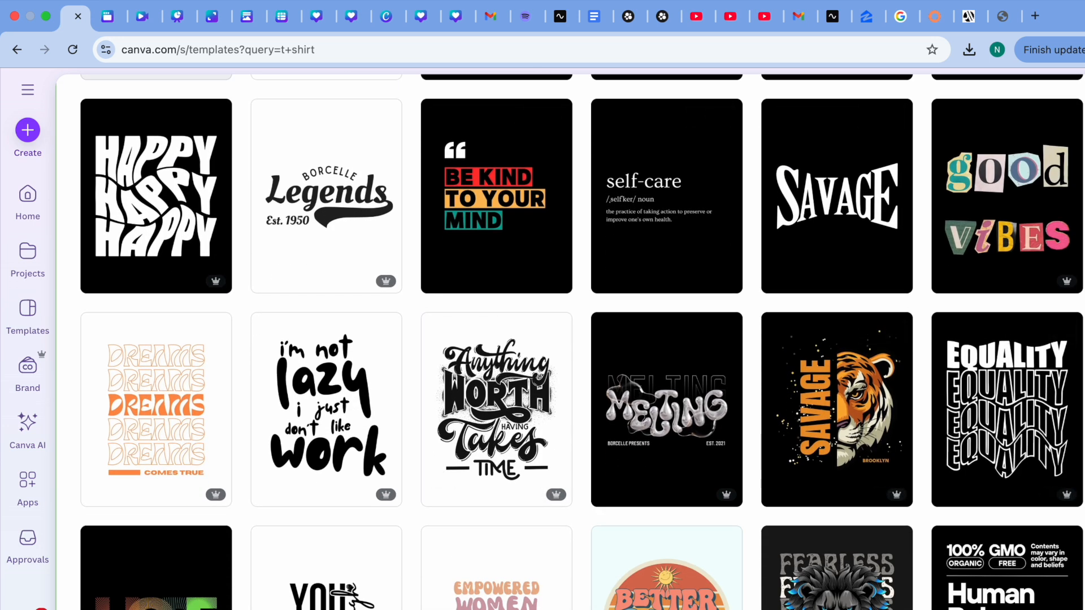
pyautogui.scroll(-1, 581, 341)
pyautogui.scroll(-4, 582, 341)
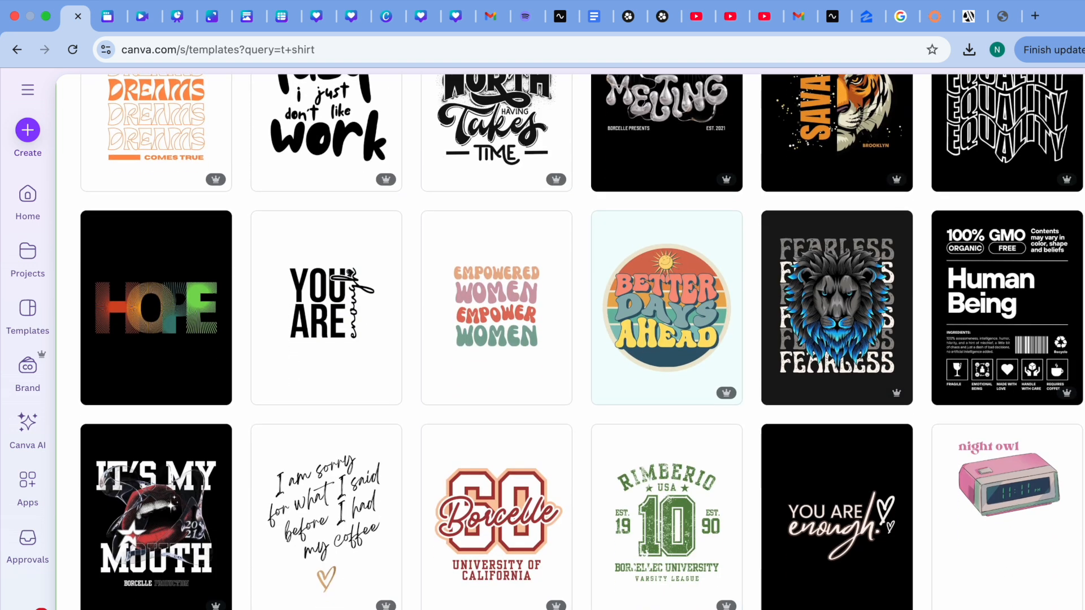
pyautogui.scroll(-1, 582, 341)
pyautogui.scroll(-2, 582, 342)
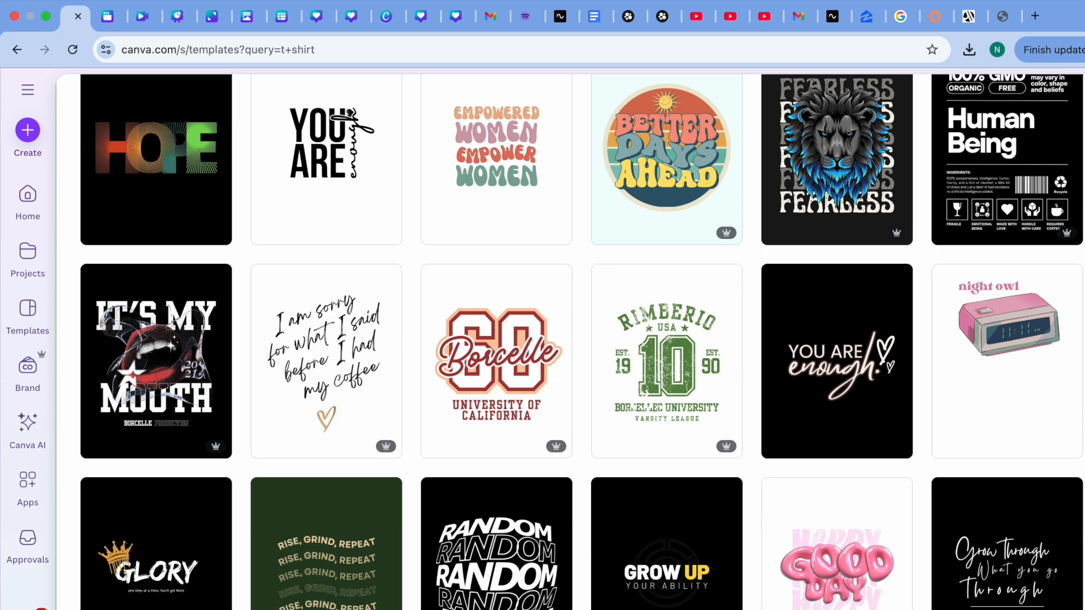
pyautogui.scroll(-5, 581, 341)
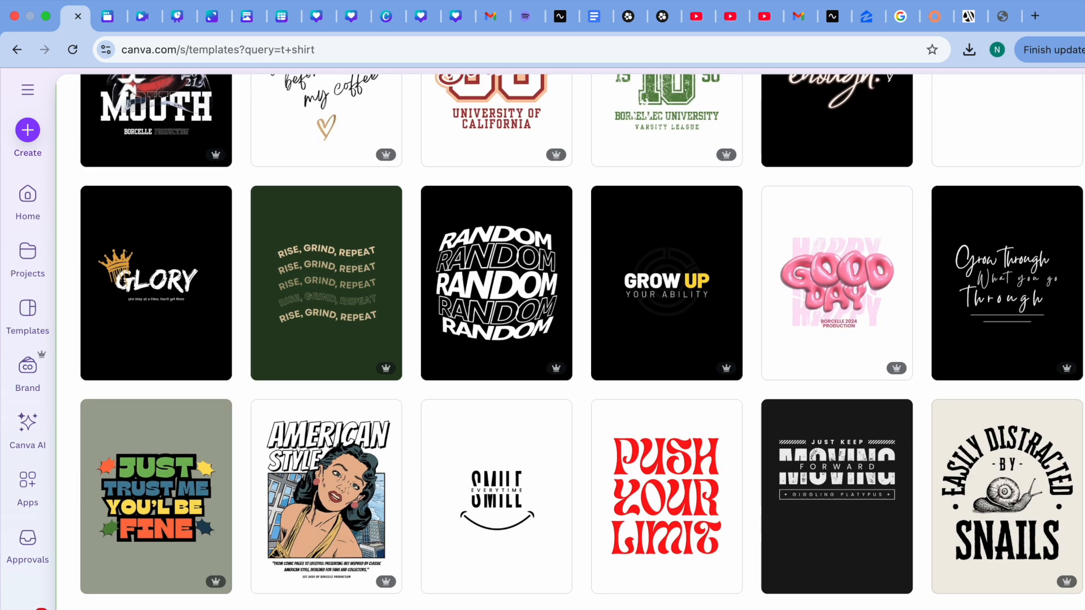
pyautogui.scroll(13, 581, 342)
pyautogui.scroll(7, 581, 341)
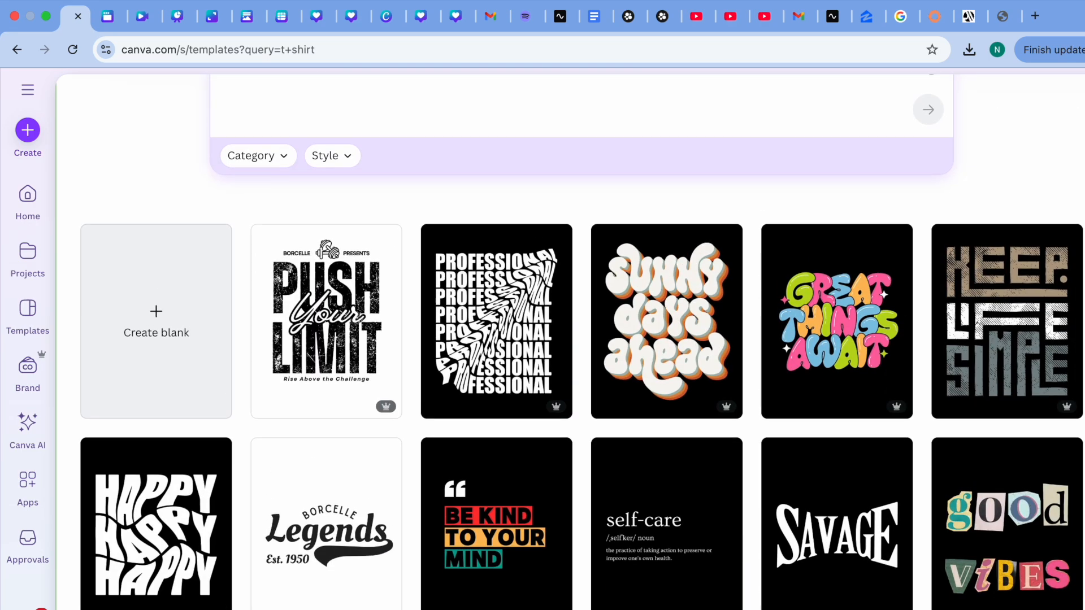
pyautogui.scroll(1, 582, 341)
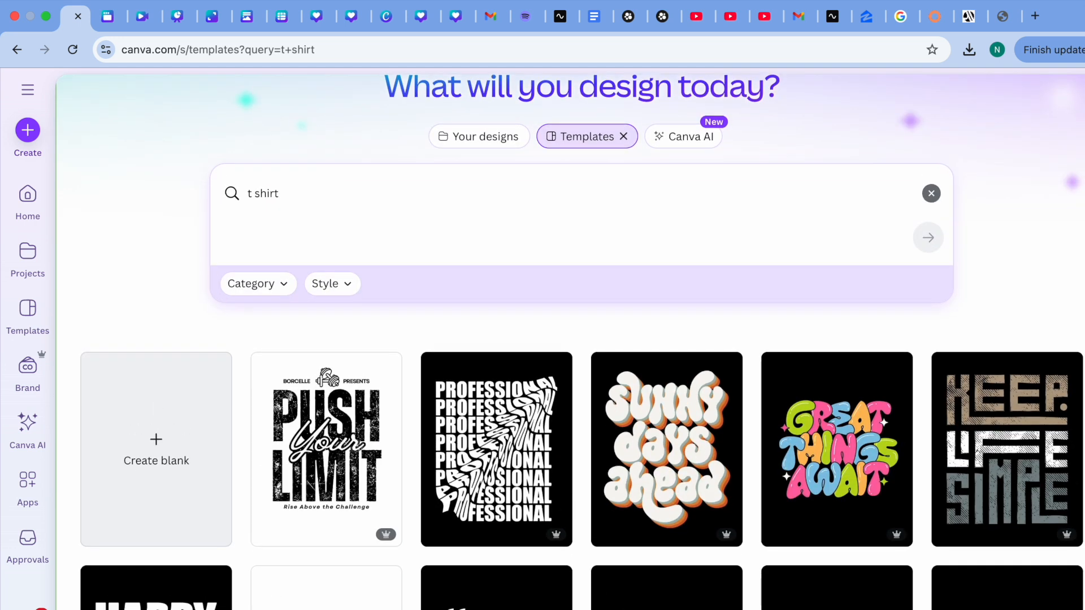
pyautogui.scroll(2, 582, 342)
pyautogui.scroll(-5, 581, 342)
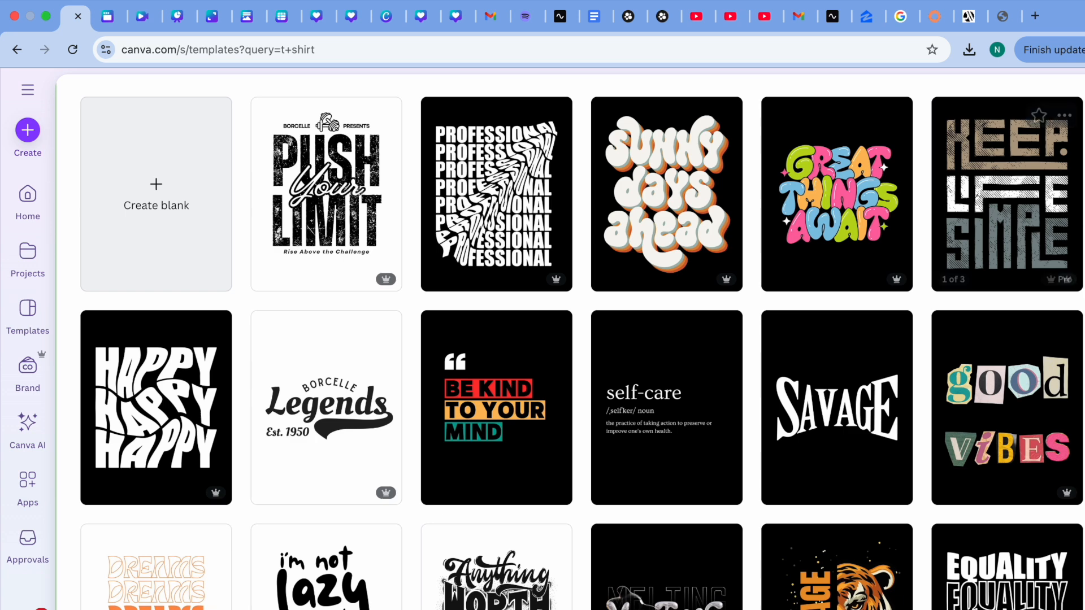
pyautogui.scroll(2, 1077, 212)
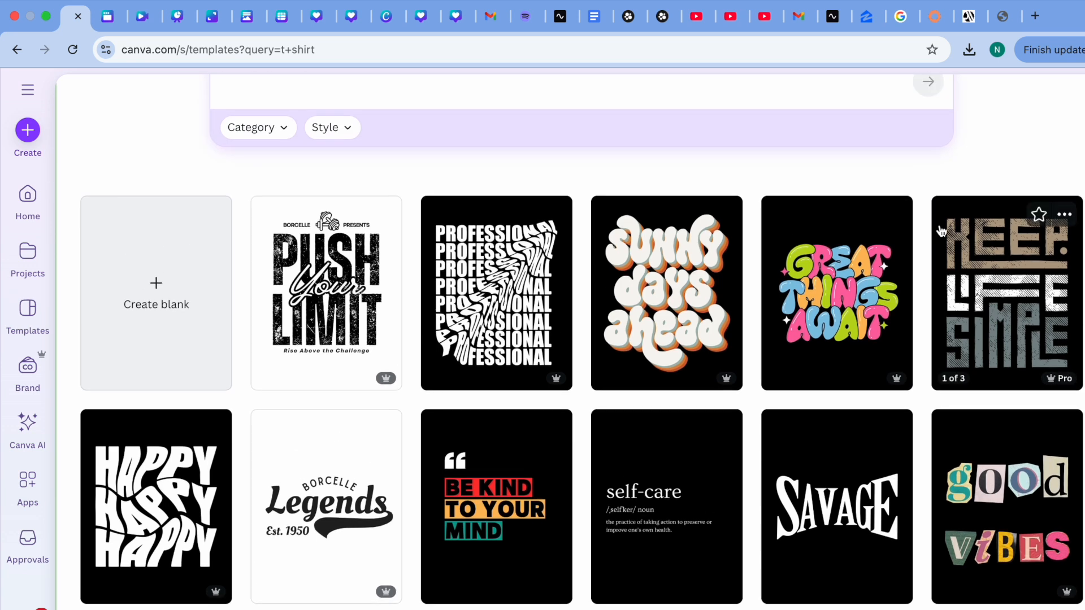
pyautogui.scroll(-1, 581, 341)
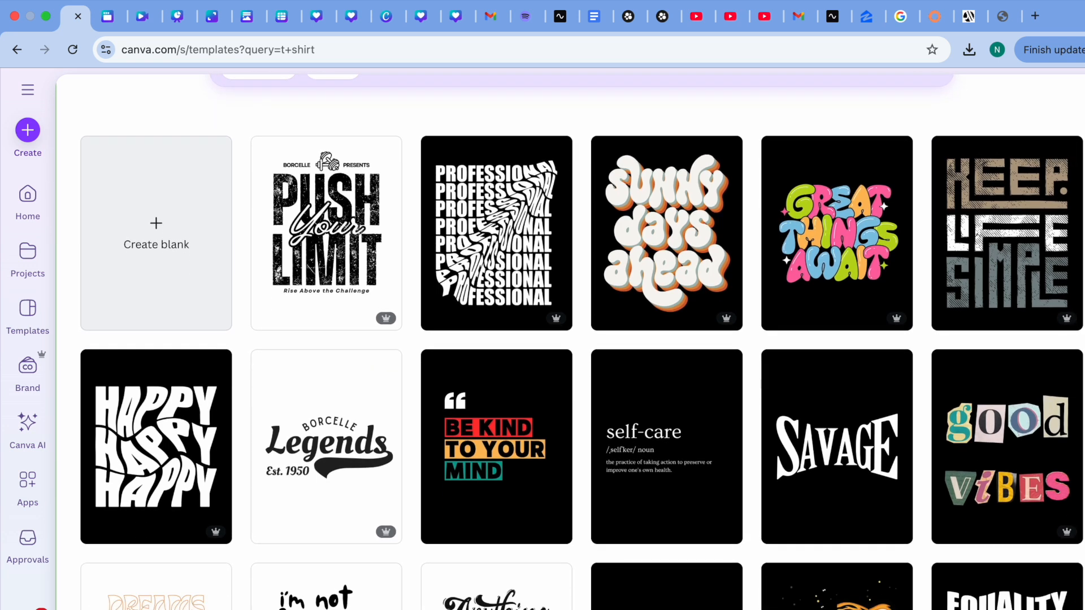
# Preview the variants of the "Keep Life Simple" template and open the black self-care word definition T-shirt template.
pyautogui.moveTo(995, 219)
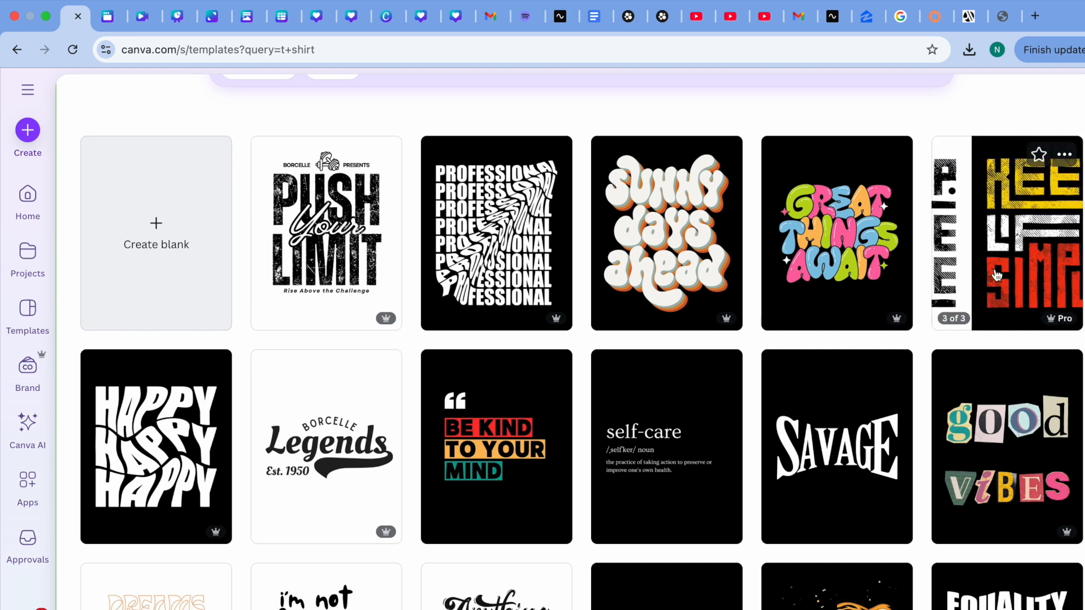
pyautogui.moveTo(636, 461)
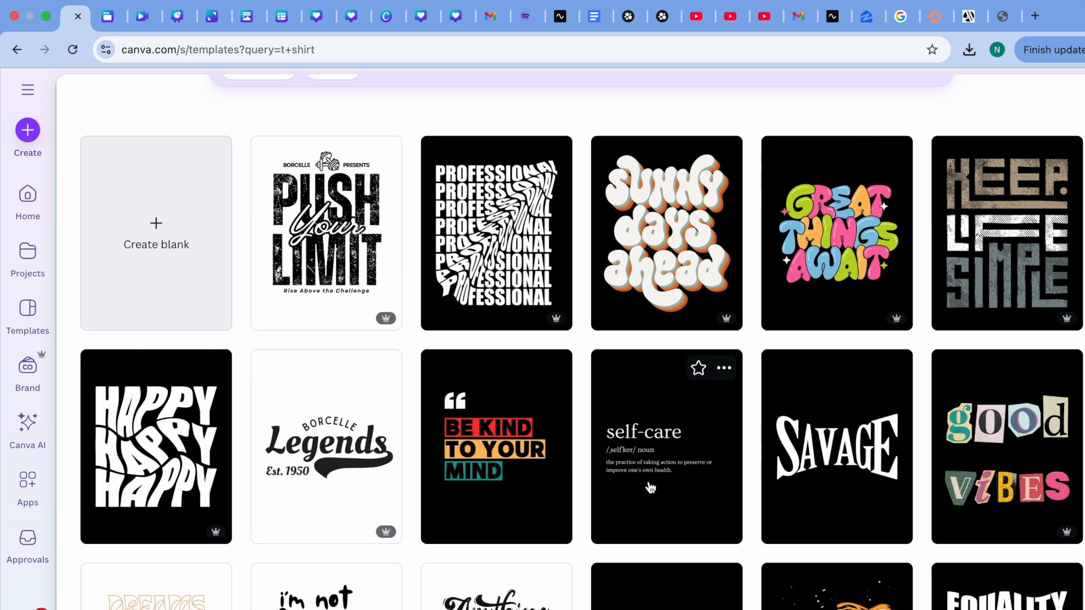
pyautogui.click(653, 474)
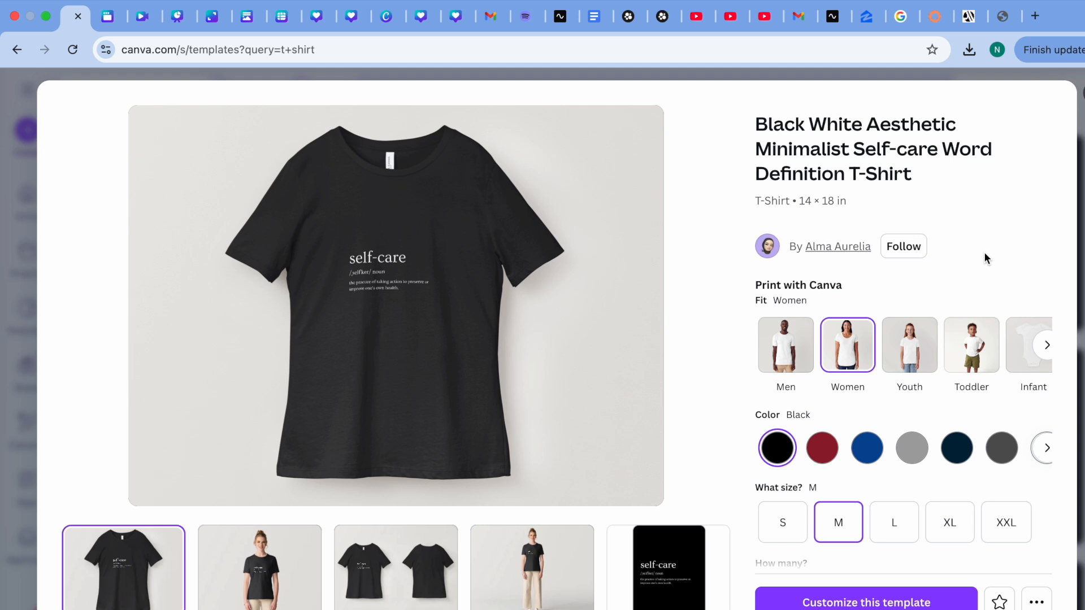
# Review the T-shirt's print options, price and fabric details, and set the fit to Men.
pyautogui.scroll(-3, 983, 258)
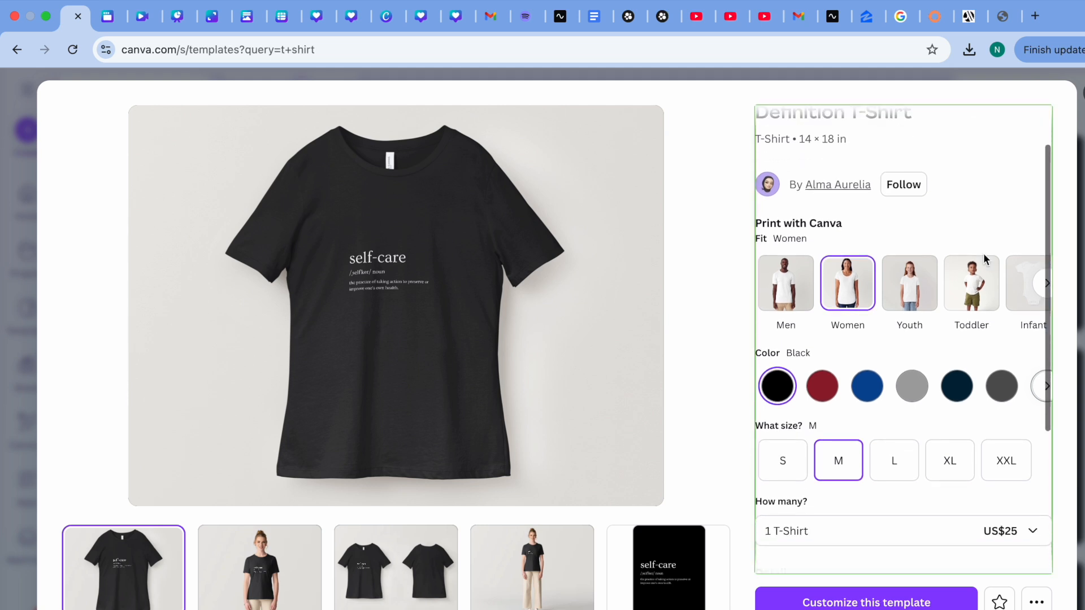
pyautogui.scroll(3, 985, 260)
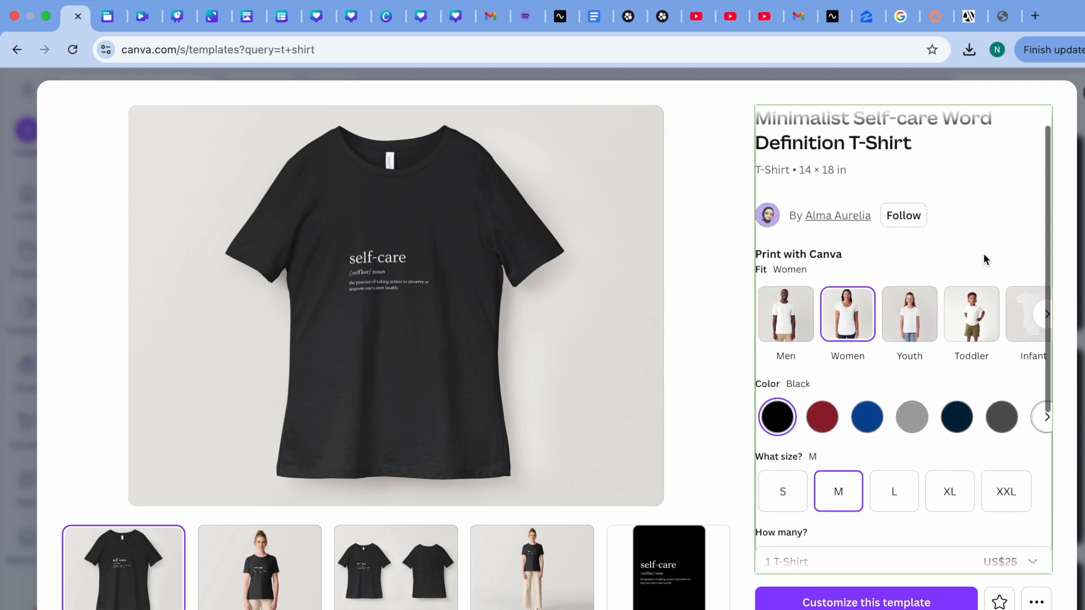
pyautogui.scroll(-2, 1033, 189)
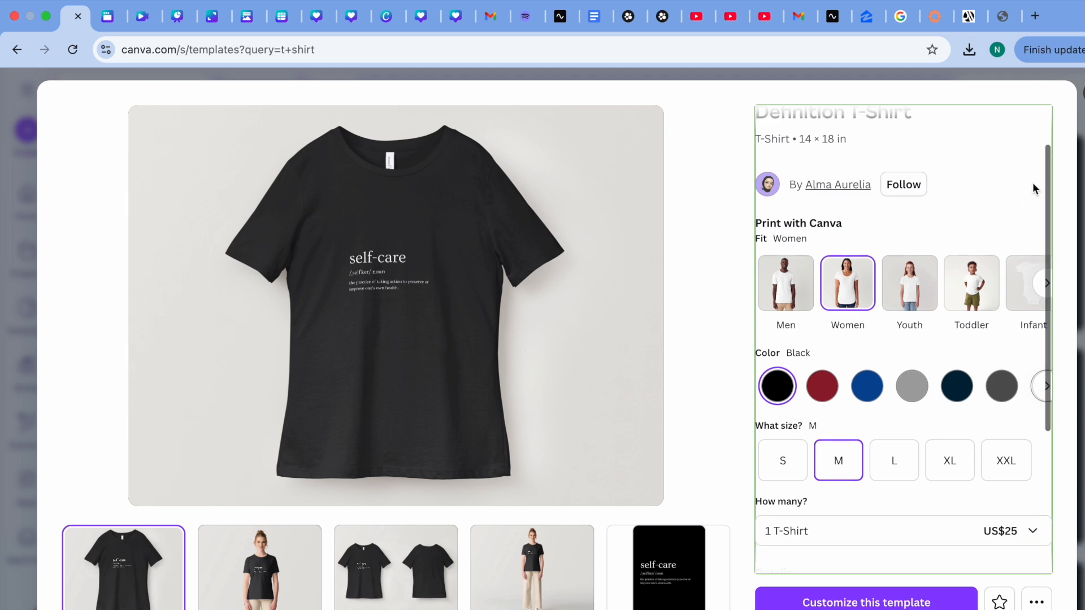
pyautogui.scroll(-3, 1009, 180)
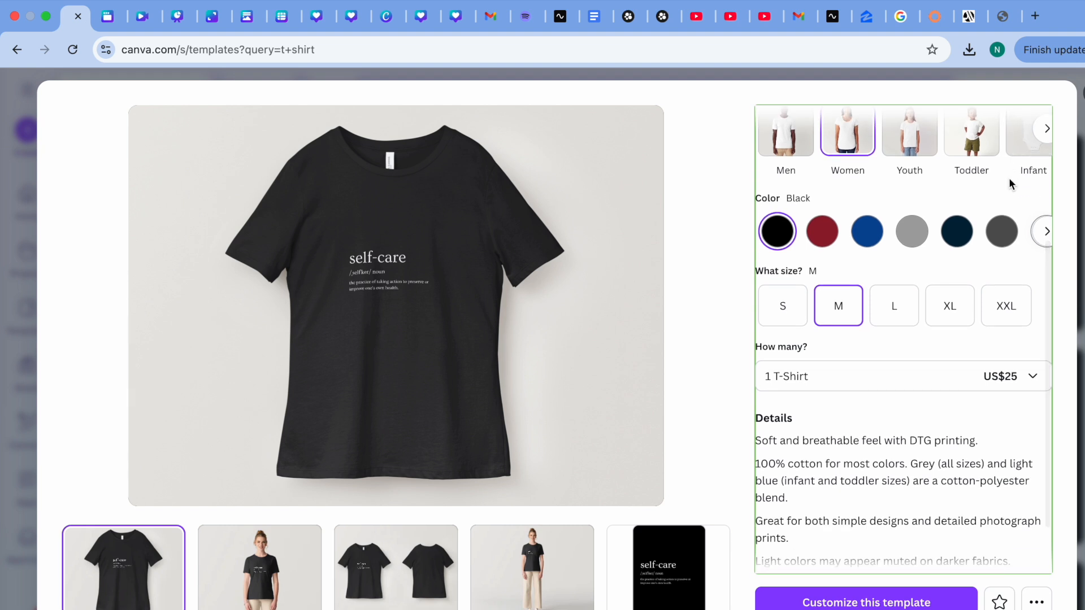
pyautogui.scroll(3, 1009, 177)
pyautogui.click(790, 291)
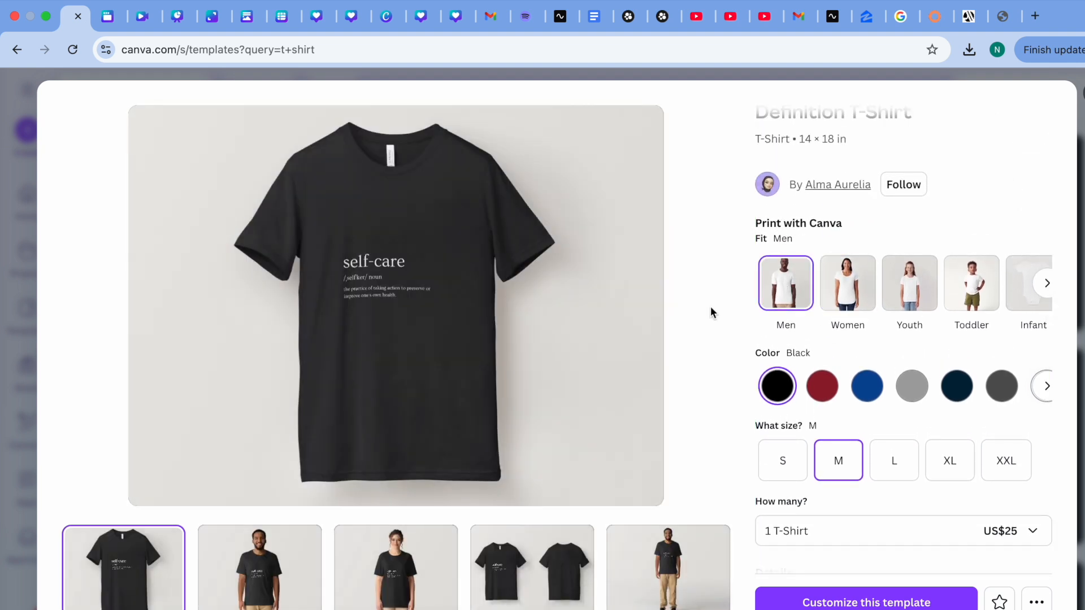
# Preview the self-care T-shirt's mockup photos and the remaining fit options, then close the template.
pyautogui.click(228, 574)
pyautogui.click(374, 602)
pyautogui.click(517, 597)
pyautogui.click(637, 578)
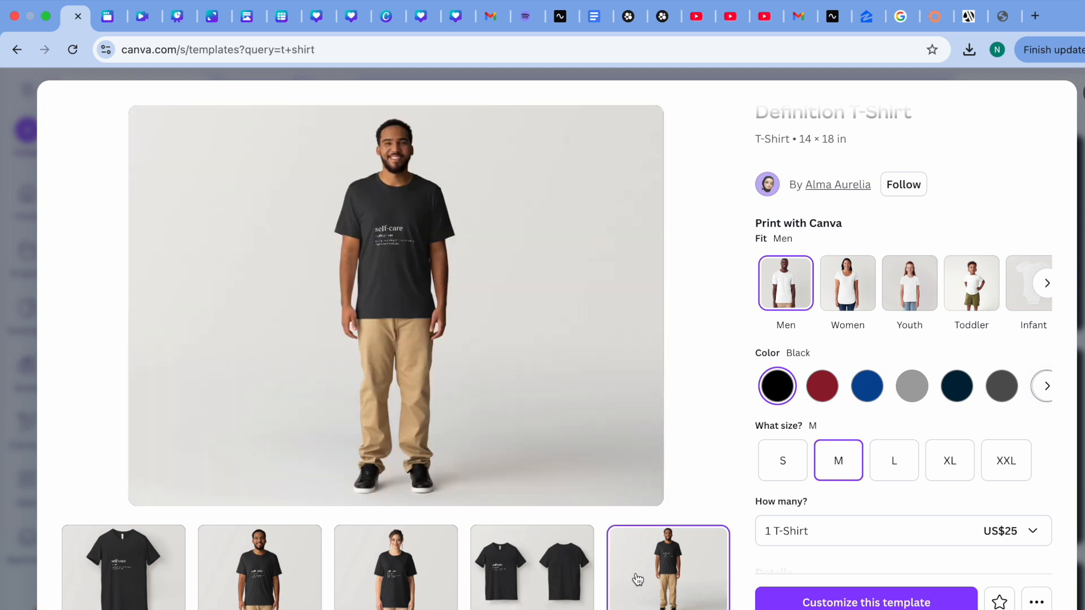
pyautogui.scroll(-4, 557, 339)
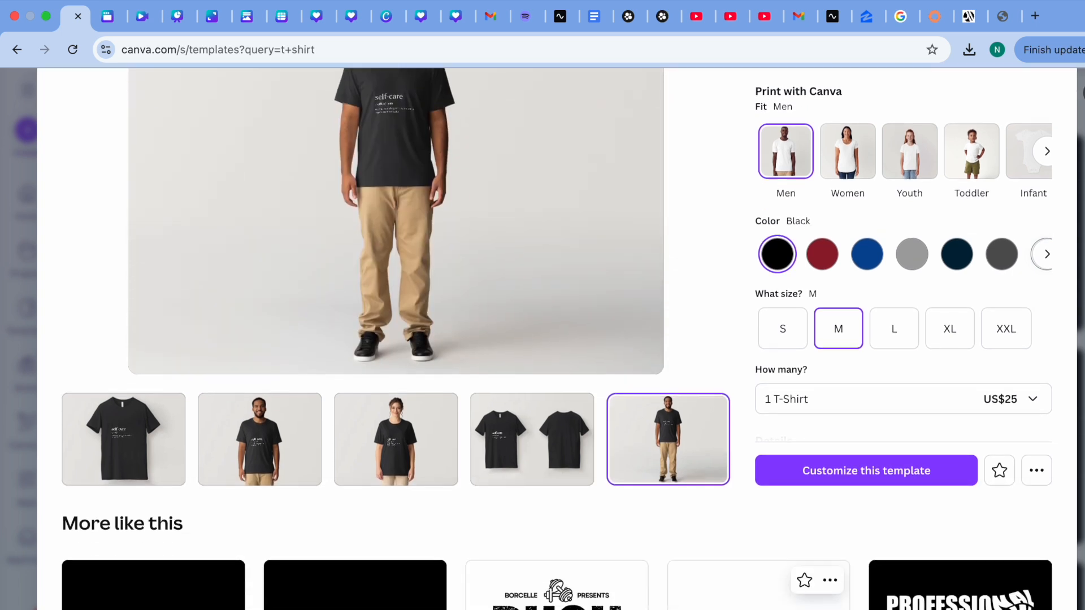
pyautogui.scroll(4, 557, 339)
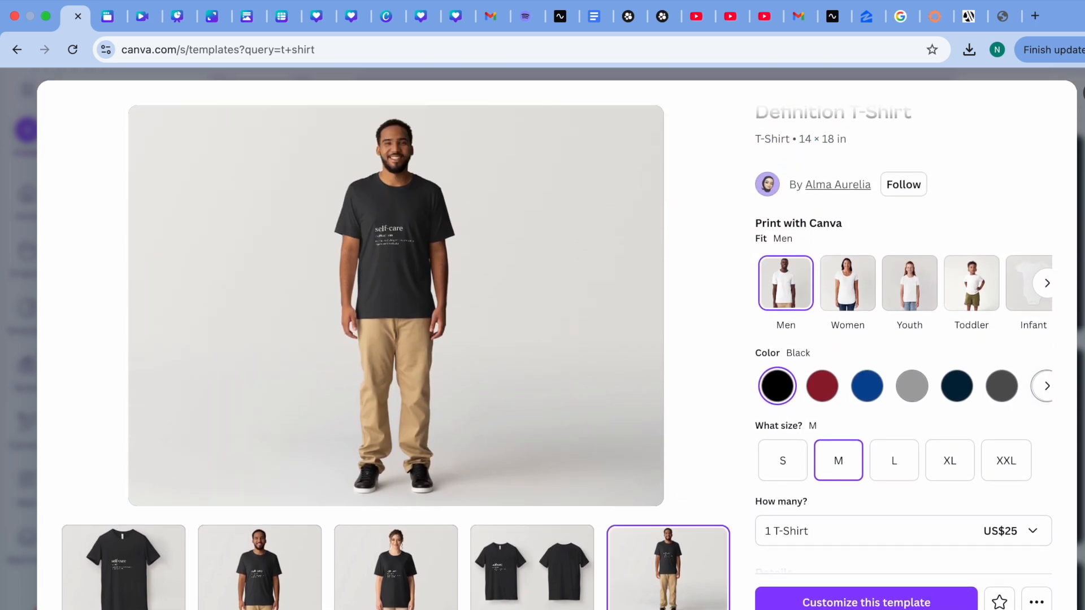
pyautogui.click(1046, 283)
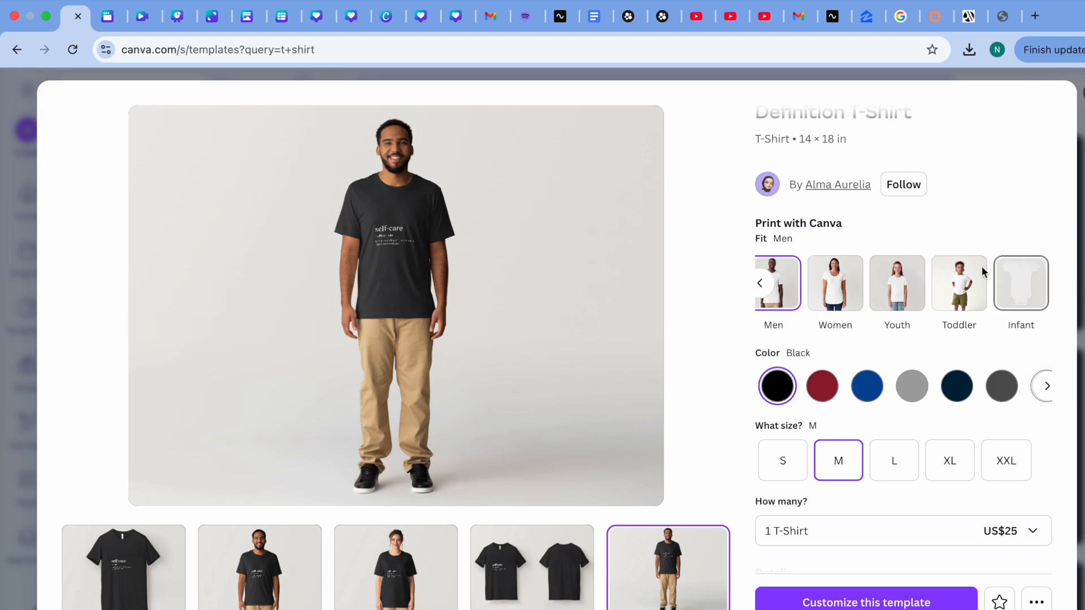
pyautogui.click(1083, 93)
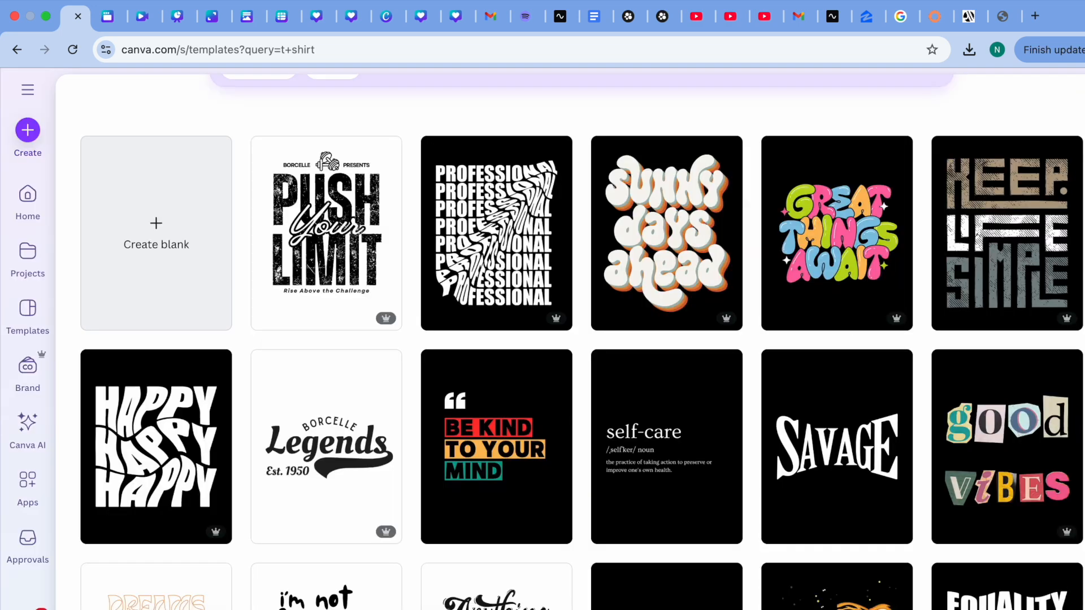
# Reopen the black self-care T-shirt template, customize it as a new design, and dismiss the T-shirt tips.
pyautogui.click(692, 459)
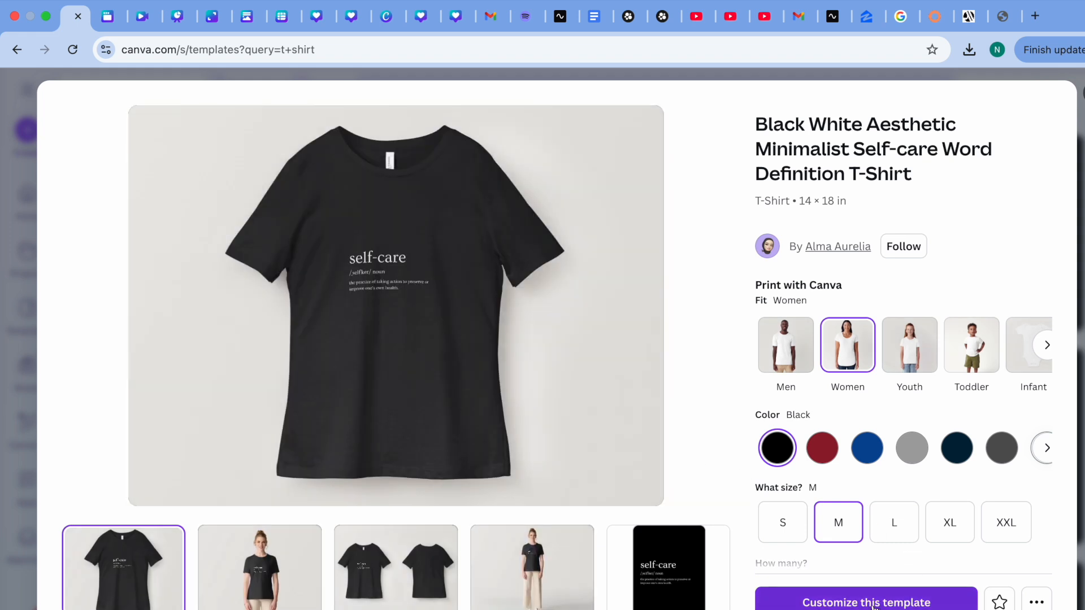
pyautogui.click(874, 603)
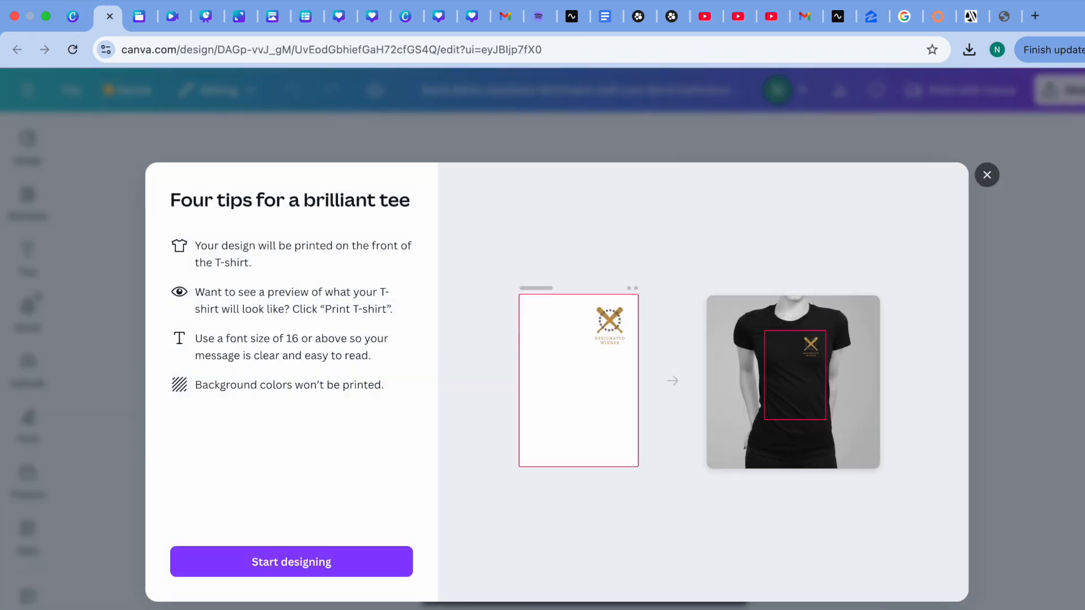
pyautogui.click(233, 563)
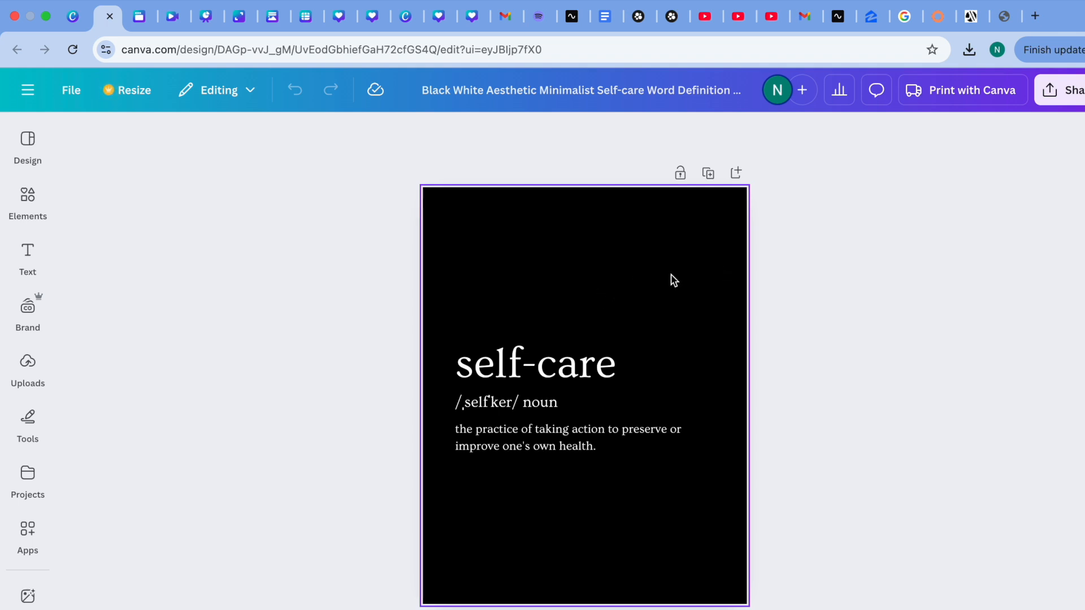
# Examine all the ways to share, save and publish the design, including the expanded list of more options.
pyautogui.click(1050, 93)
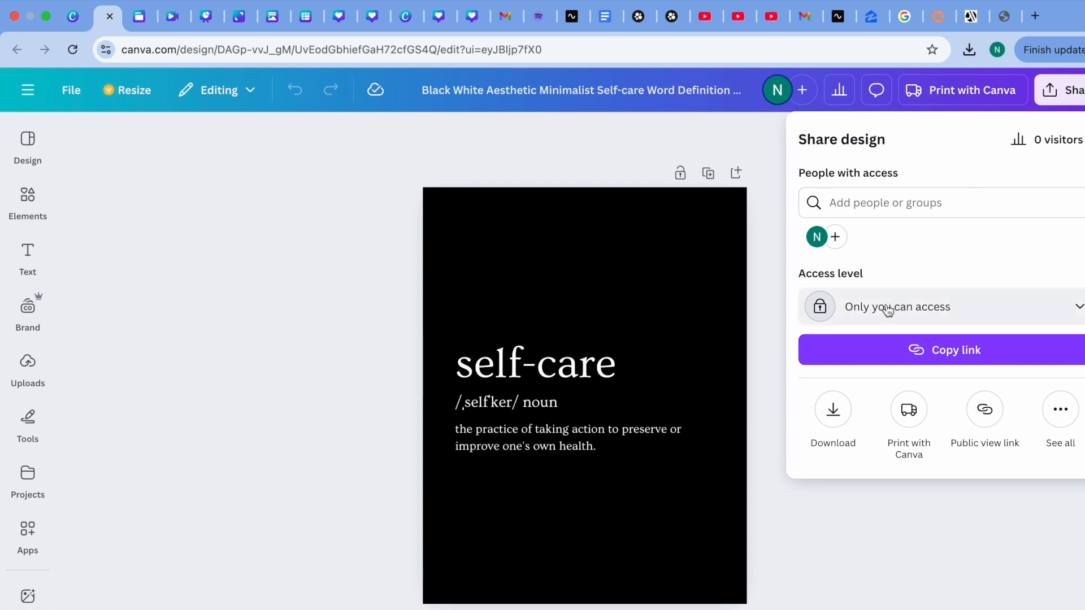
pyautogui.click(1062, 421)
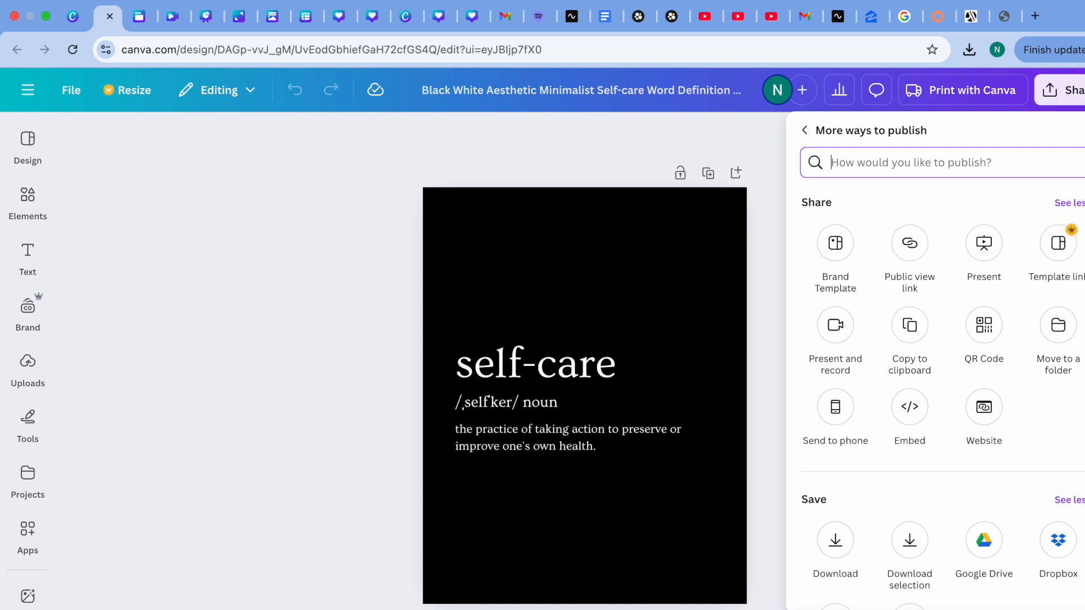
pyautogui.scroll(-1, 943, 401)
pyautogui.scroll(-5, 943, 401)
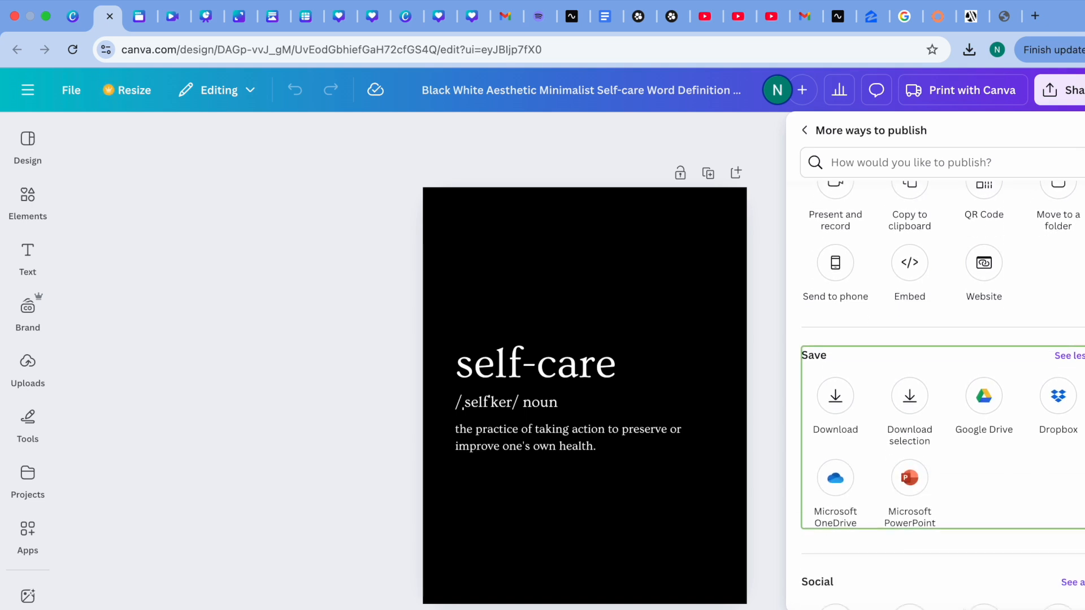
pyautogui.scroll(-3, 942, 401)
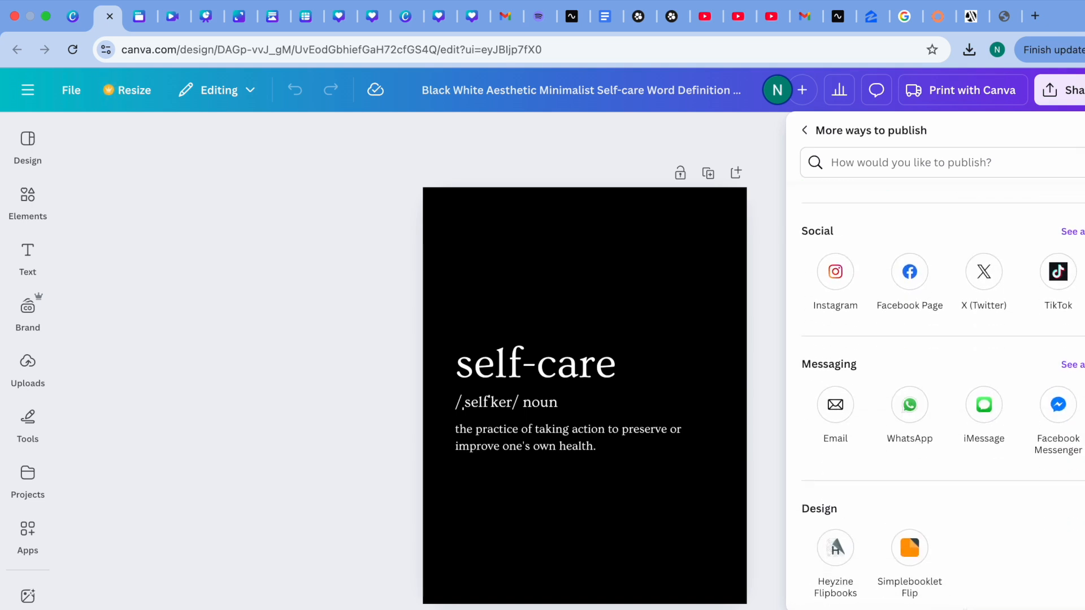
pyautogui.scroll(-3, 942, 401)
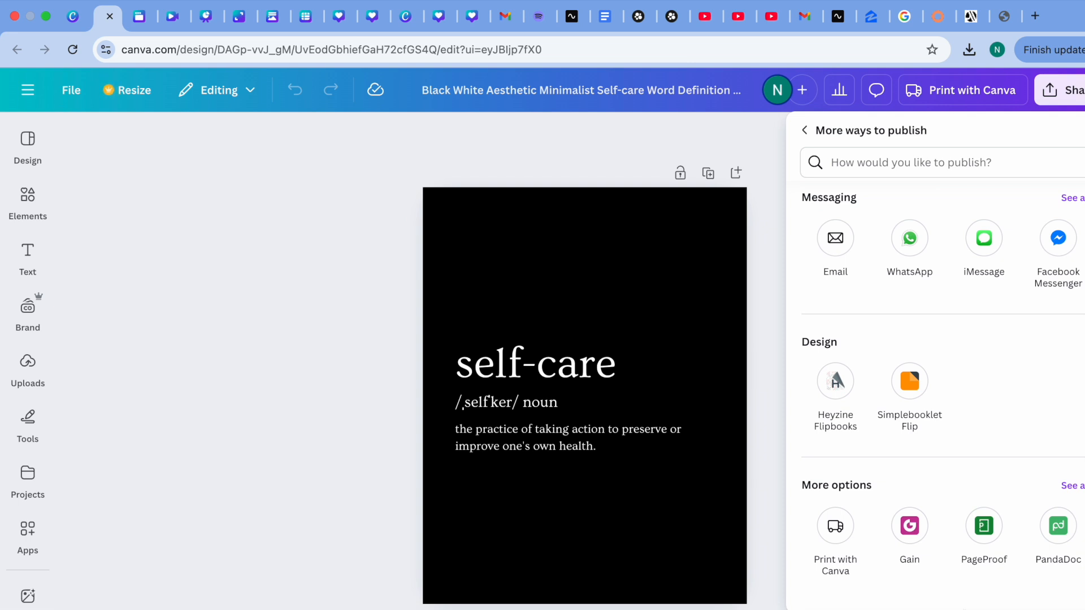
pyautogui.click(1074, 486)
pyautogui.scroll(-3, 996, 485)
pyautogui.scroll(-4, 998, 486)
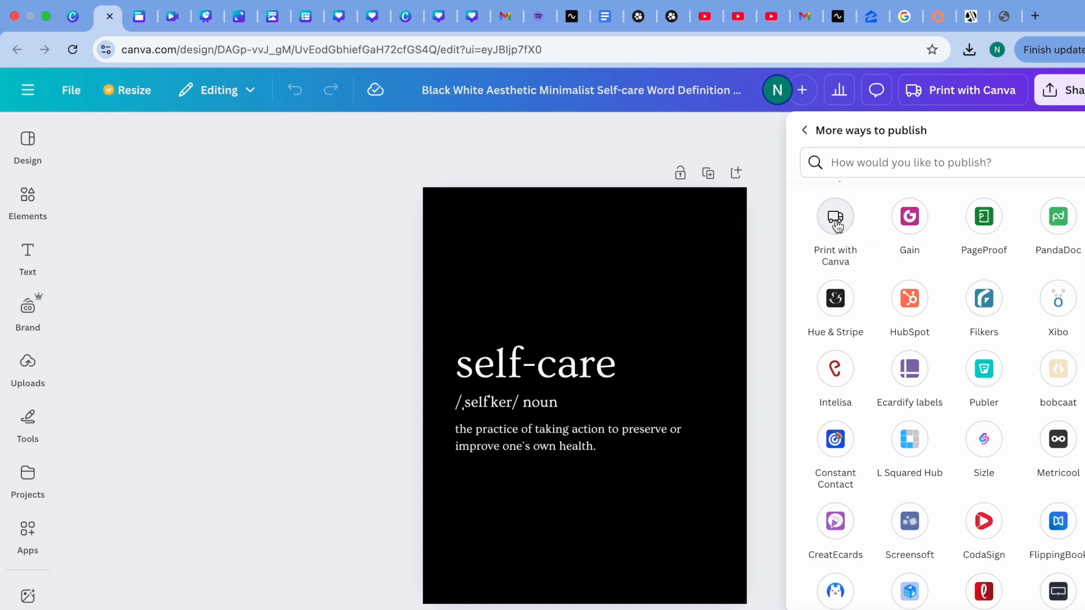
# Open the Print with Canva product catalog, preview the design on envelopes, and return to the catalog.
pyautogui.click(836, 224)
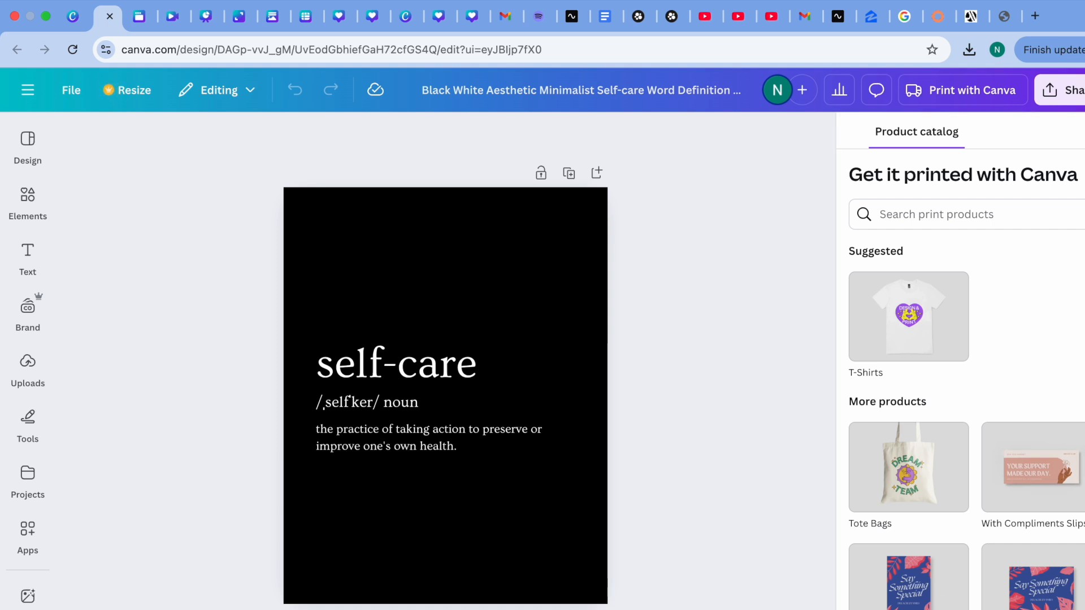
pyautogui.click(1042, 589)
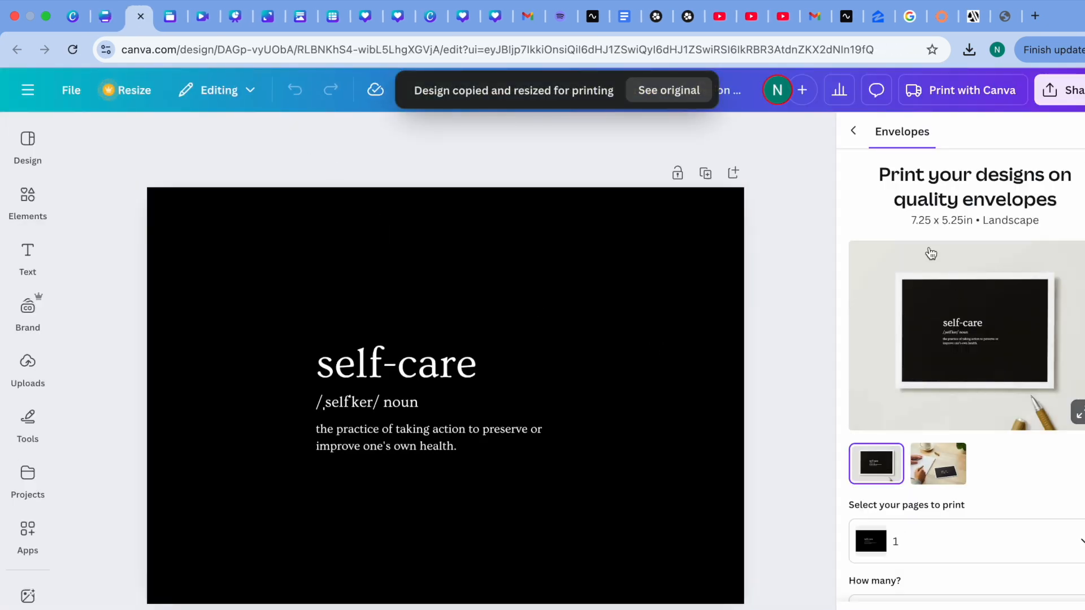
pyautogui.click(854, 131)
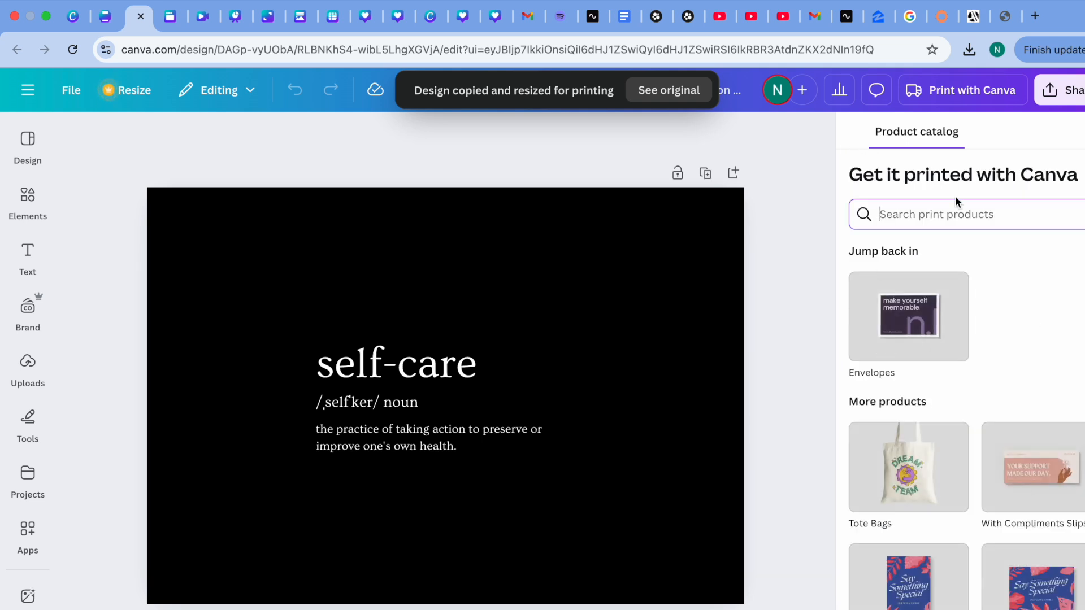
# Search the print products for "candle" and clear the search.
pyautogui.write('can')
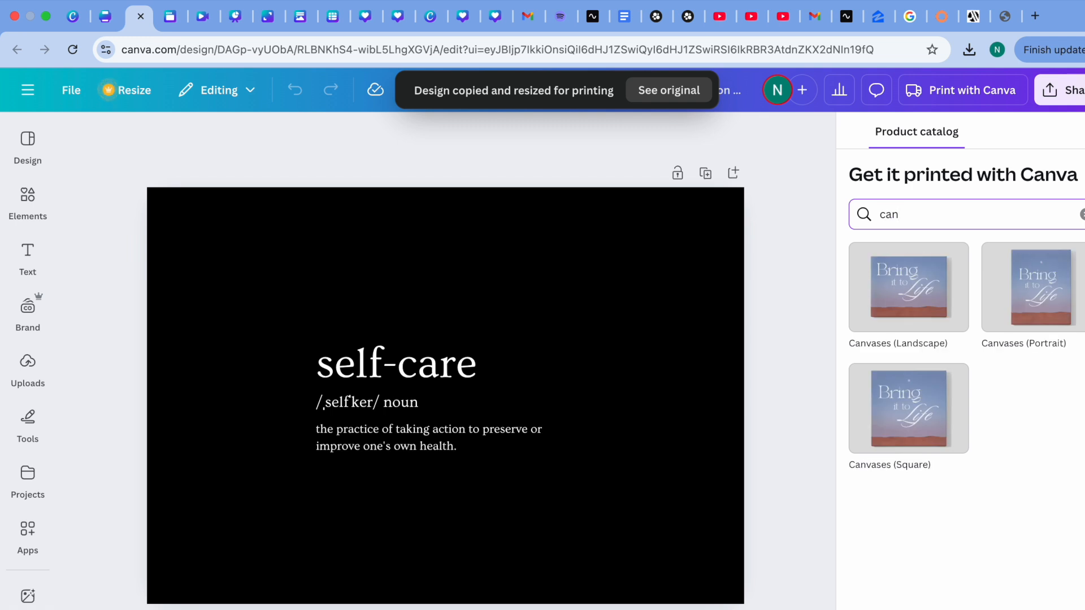
pyautogui.write('dle')
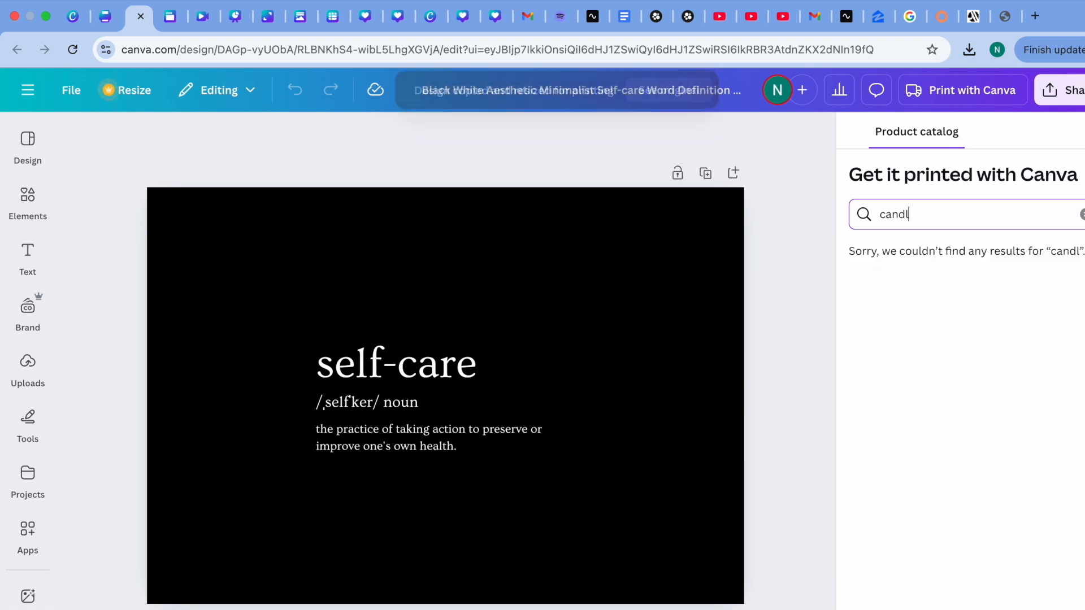
pyautogui.press('BackSpace')
pyautogui.press('BackSpace')
pyautogui.press('BackSpace')
pyautogui.press('BackSpace')
pyautogui.press('BackSpace')
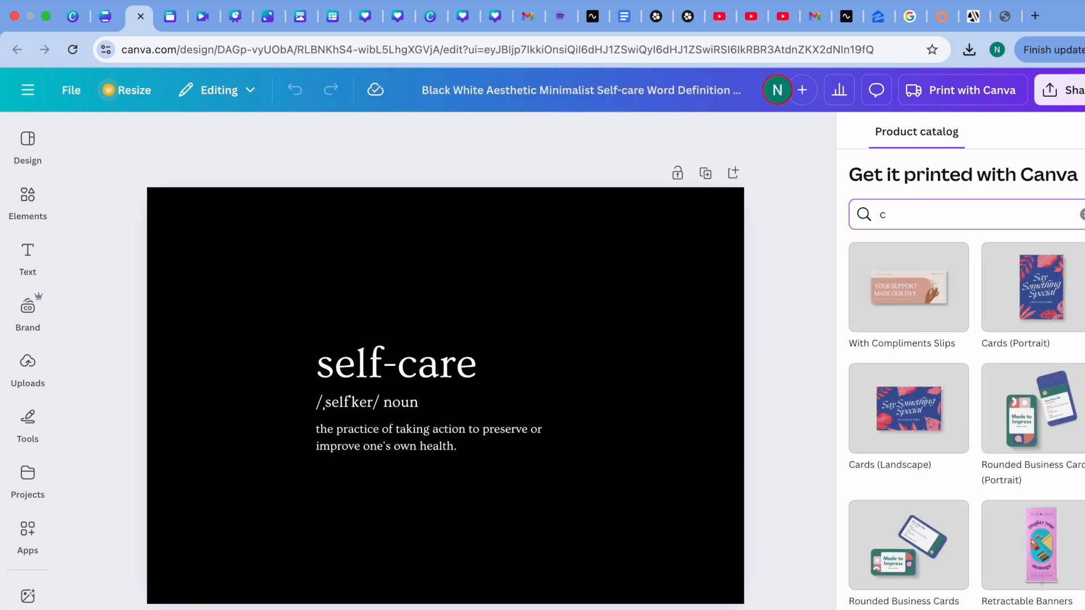
pyautogui.press('BackSpace')
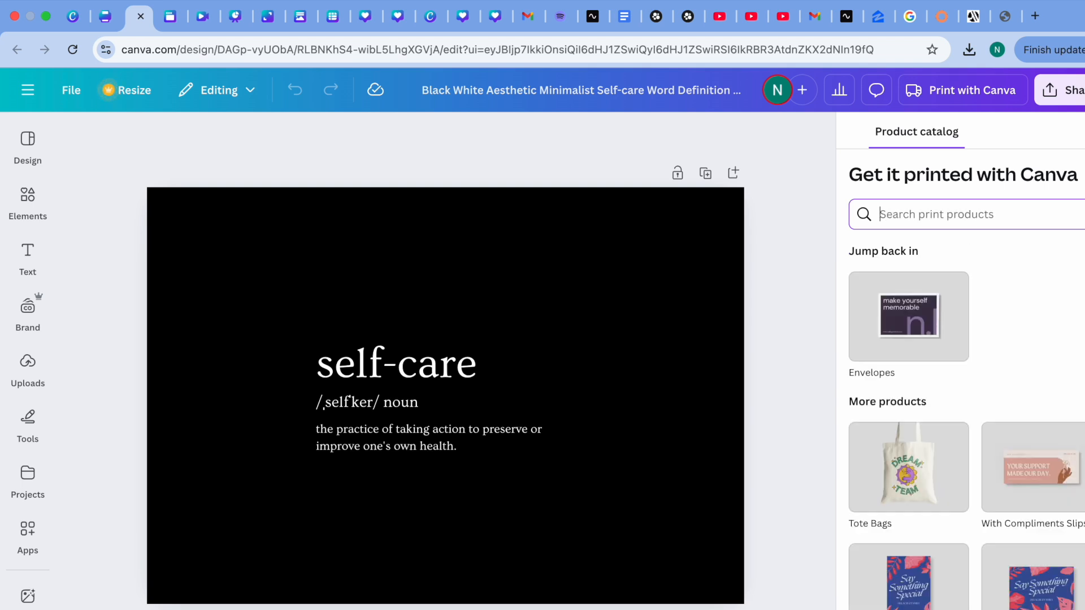
# Search the print products for "t shirt" and choose T-Shirts for the design.
pyautogui.write('t0shir')
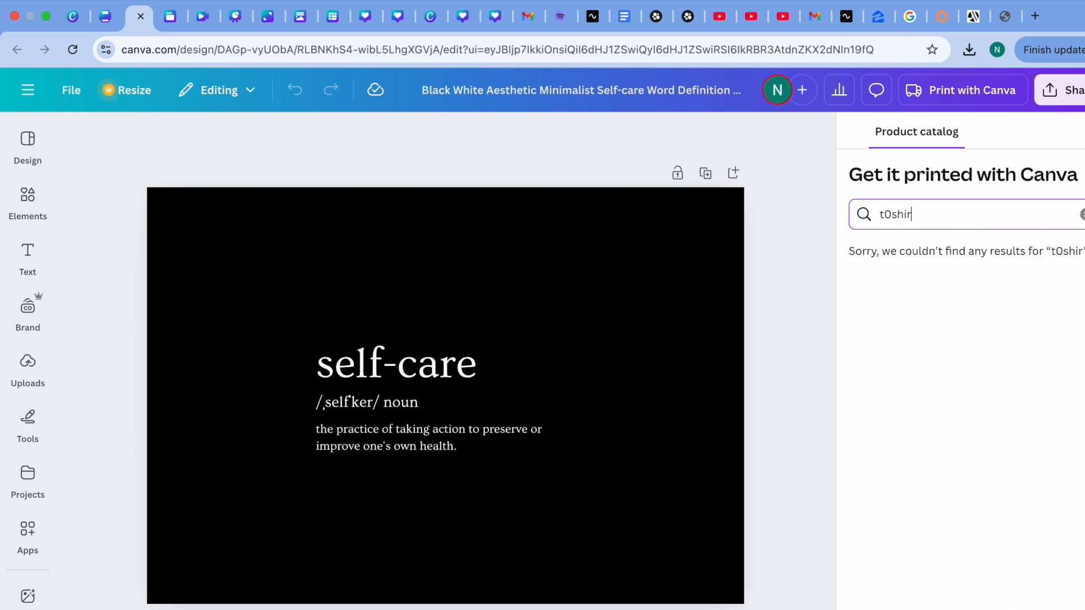
pyautogui.press('BackSpace')
pyautogui.press('BackSpace')
pyautogui.press('BackSpace')
pyautogui.press('BackSpace')
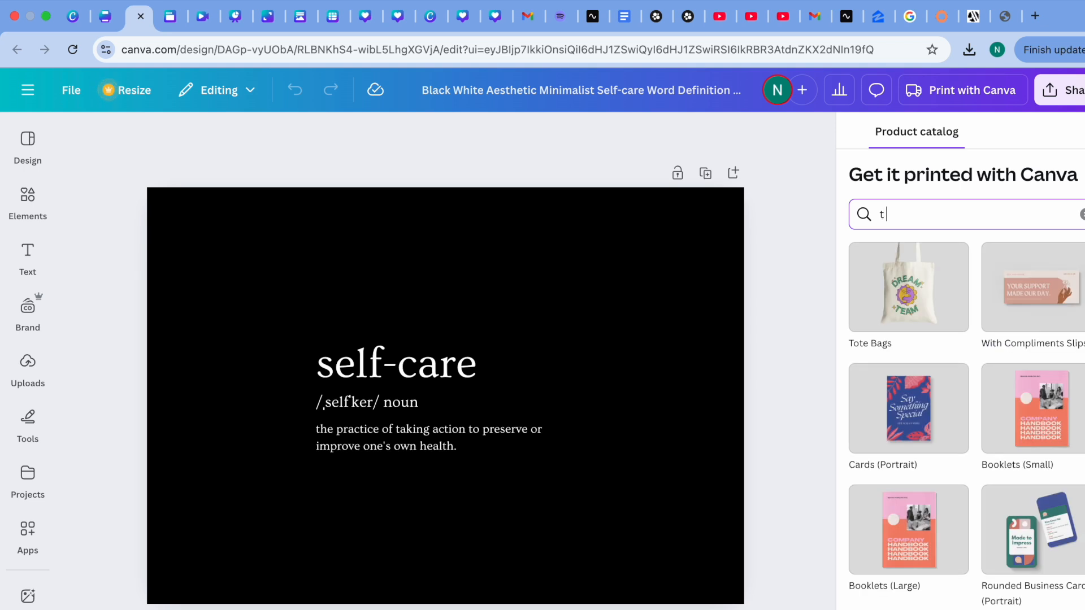
pyautogui.write('shirt')
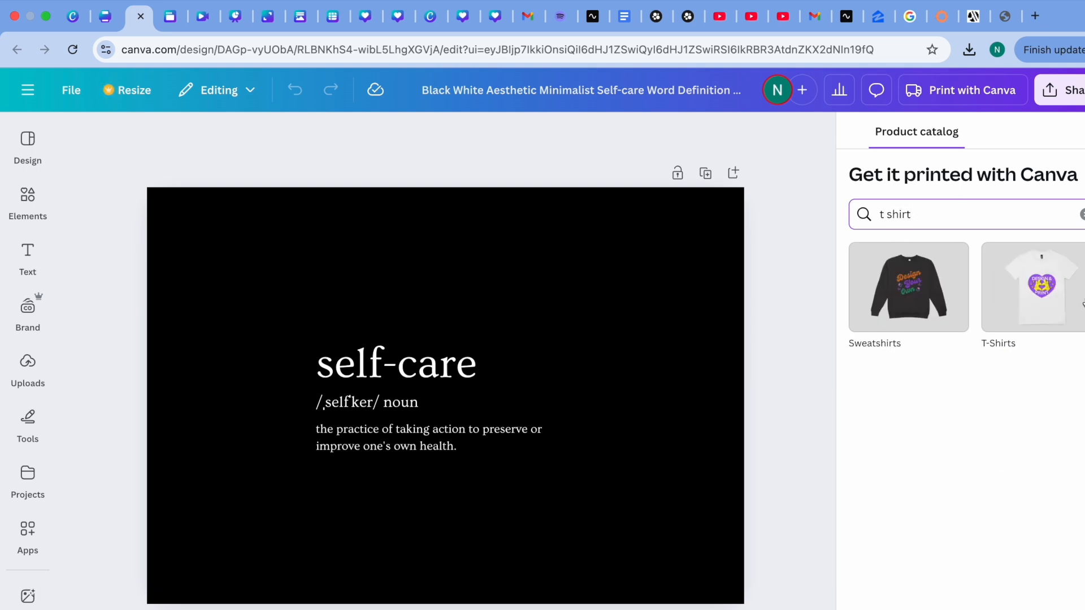
pyautogui.click(1071, 305)
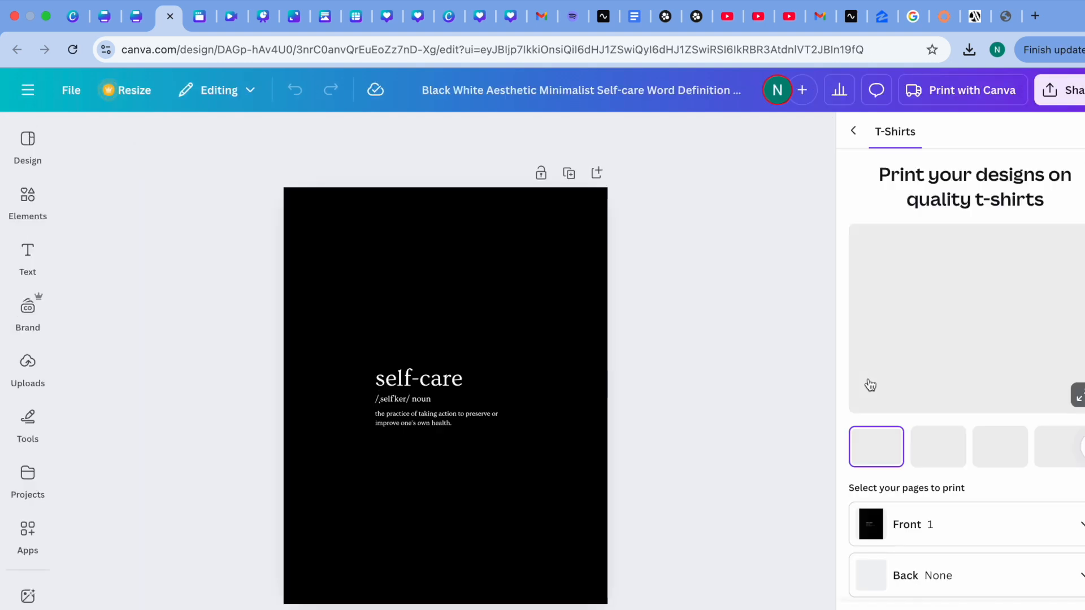
# Enlarge the T-shirt mockup on the model, look through the other front and back mockups, and close the preview.
pyautogui.click(1026, 444)
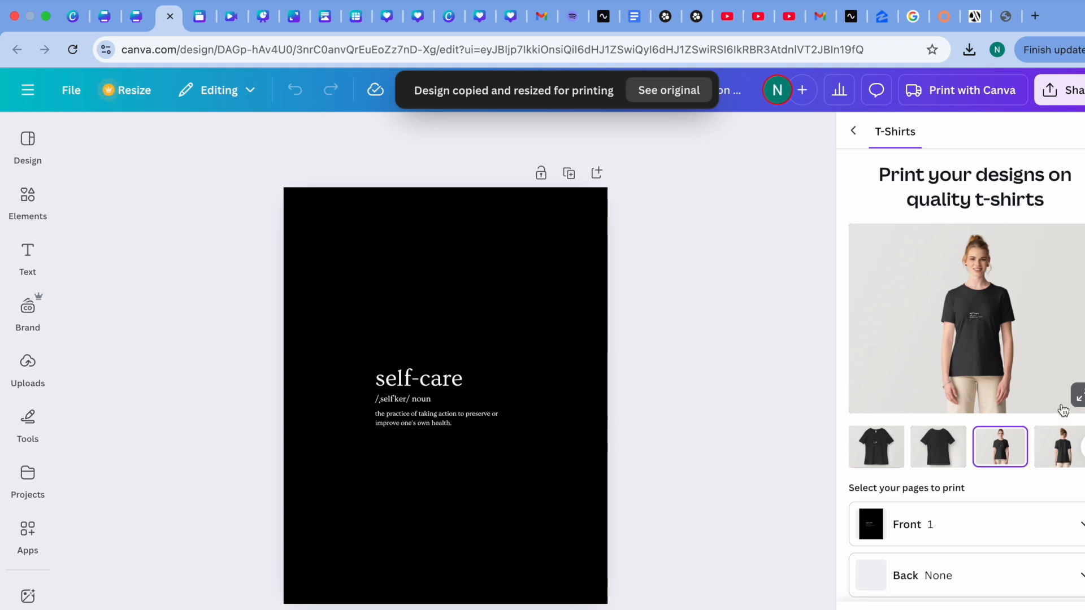
pyautogui.click(1077, 395)
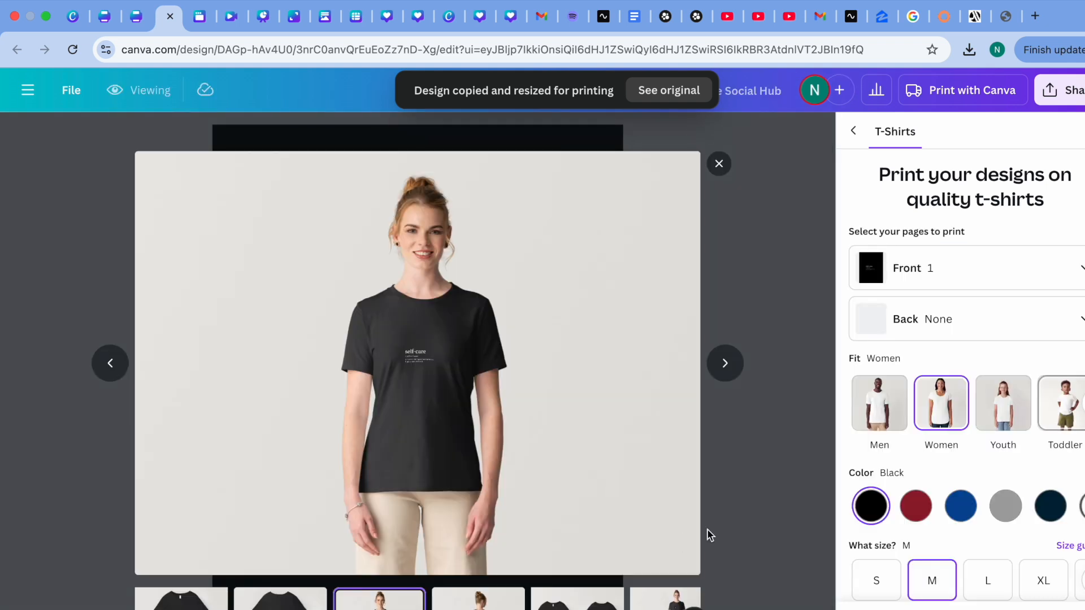
pyautogui.click(728, 363)
pyautogui.click(728, 363)
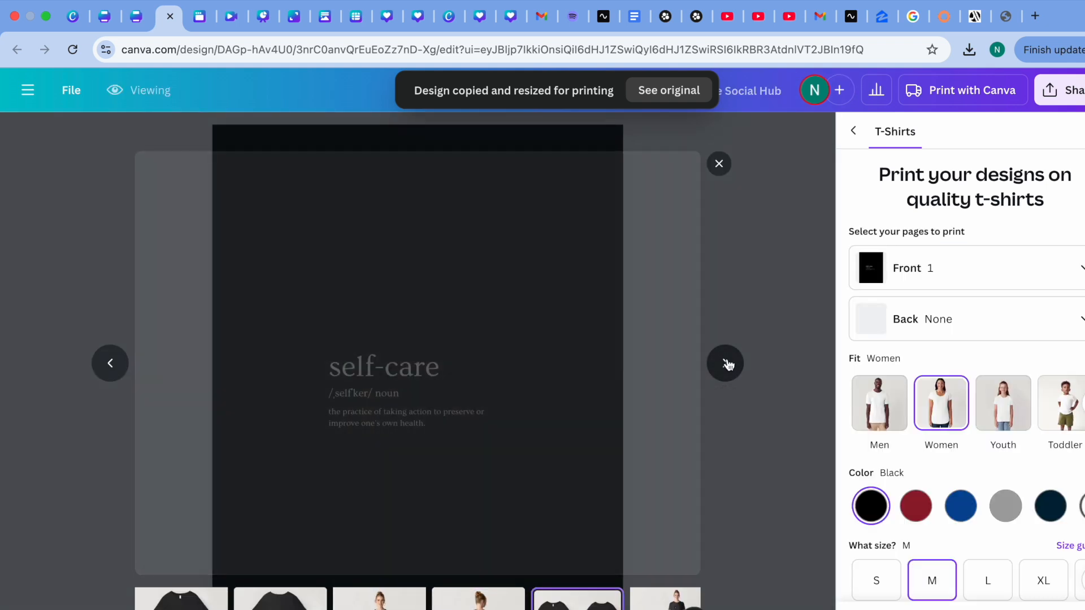
pyautogui.click(728, 363)
pyautogui.click(728, 364)
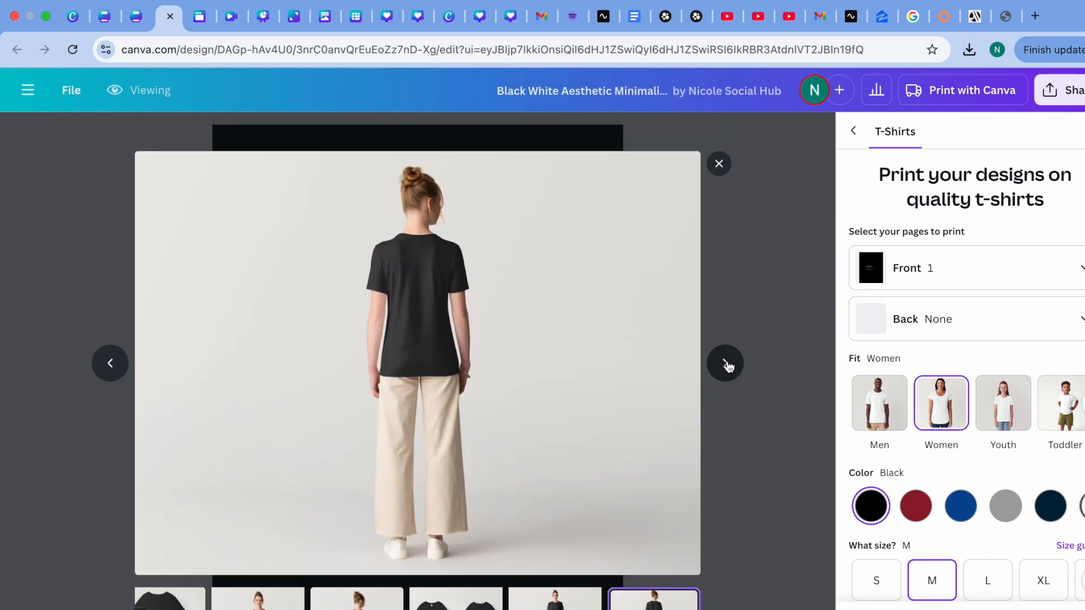
pyautogui.click(728, 363)
pyautogui.click(720, 166)
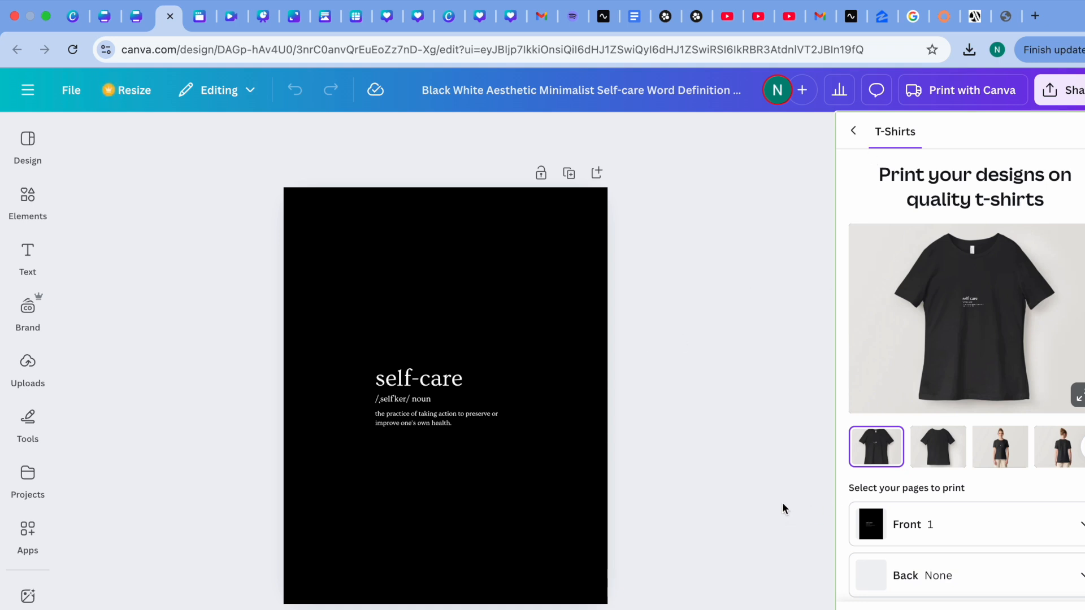
# Leave the print catalog and go back to the search field above the "t shirt" template results.
pyautogui.click(852, 132)
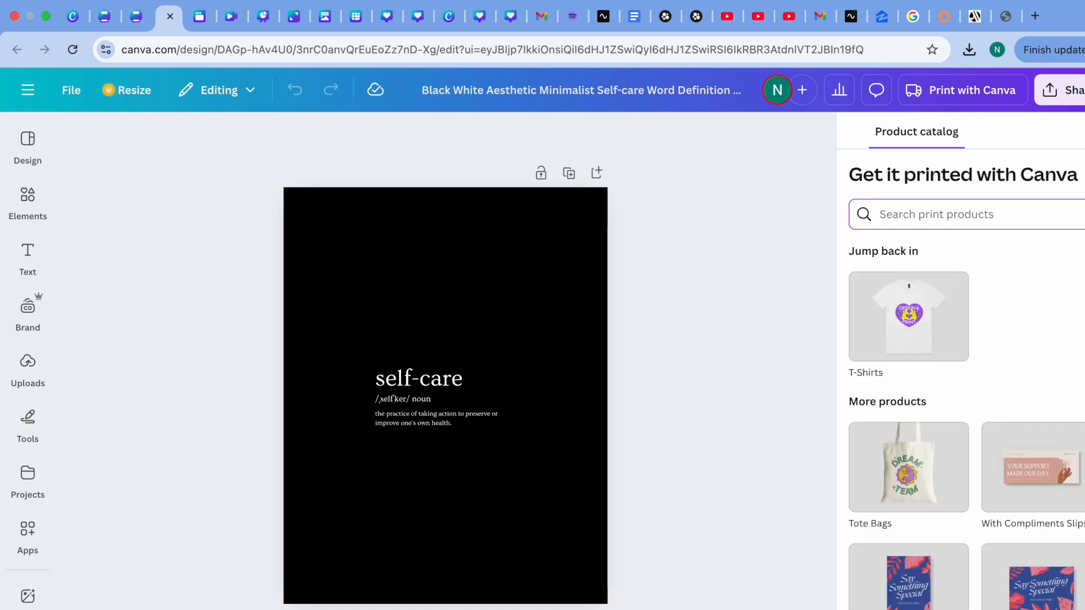
pyautogui.click(1081, 133)
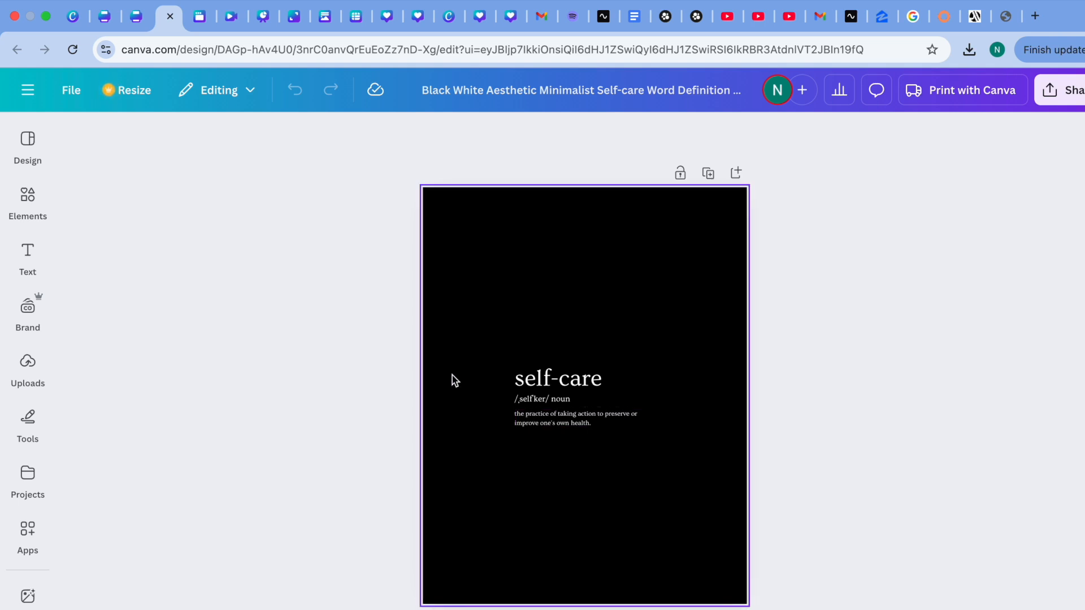
pyautogui.click(73, 17)
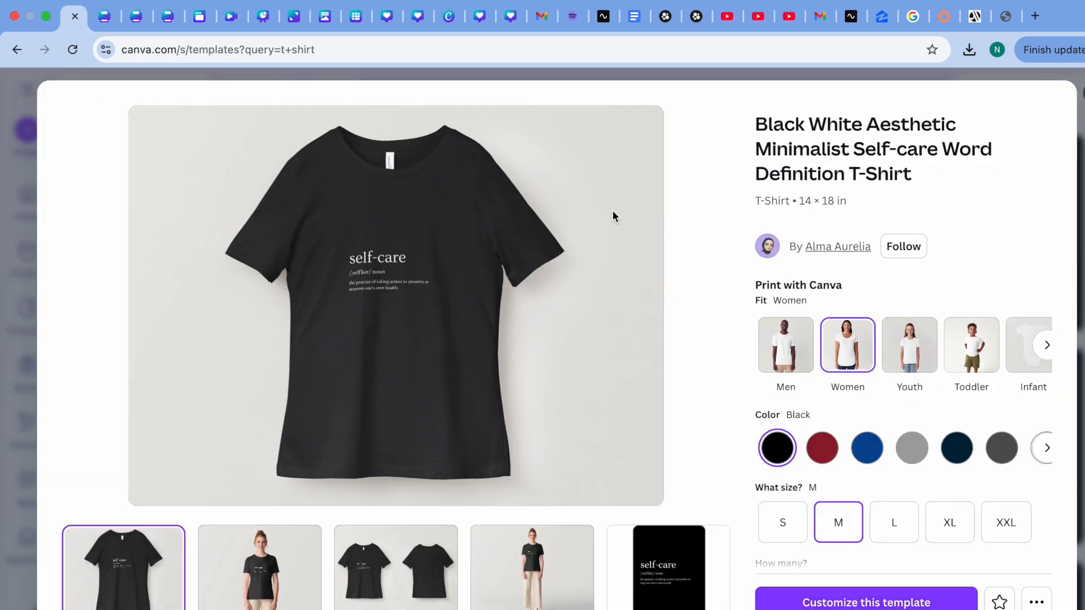
pyautogui.click(1080, 84)
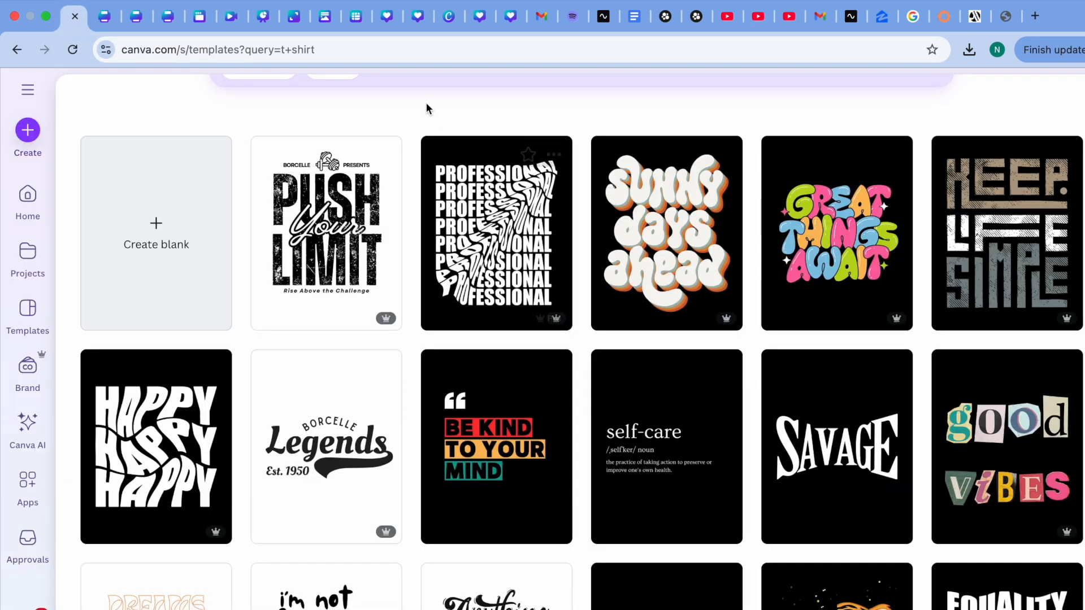
pyautogui.scroll(5, 414, 104)
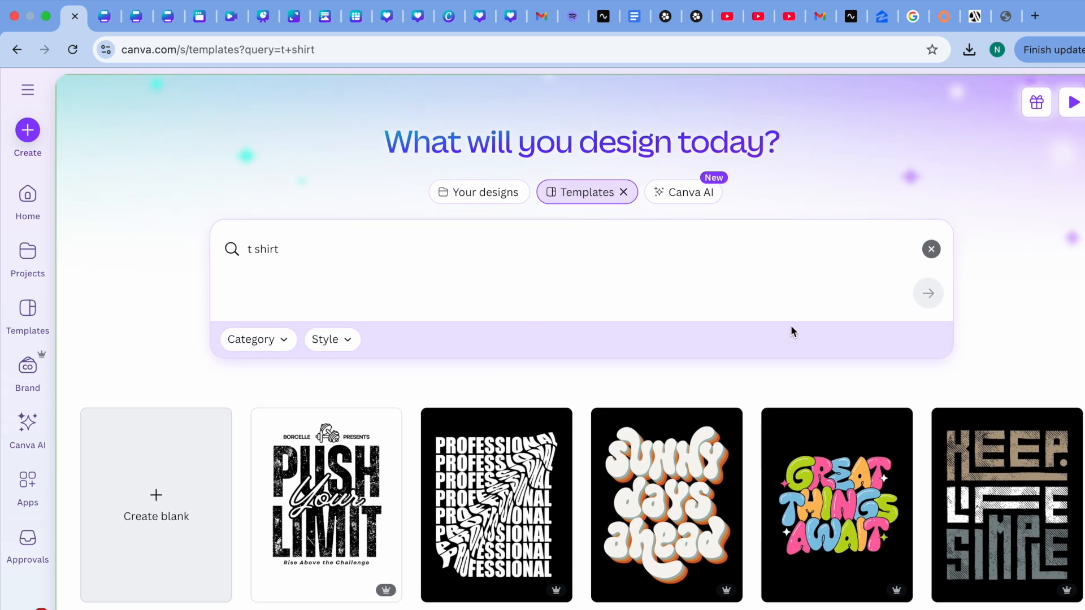
# Clear the "t shirt" template search, view the Empower your team templates and remove that filter.
pyautogui.click(931, 250)
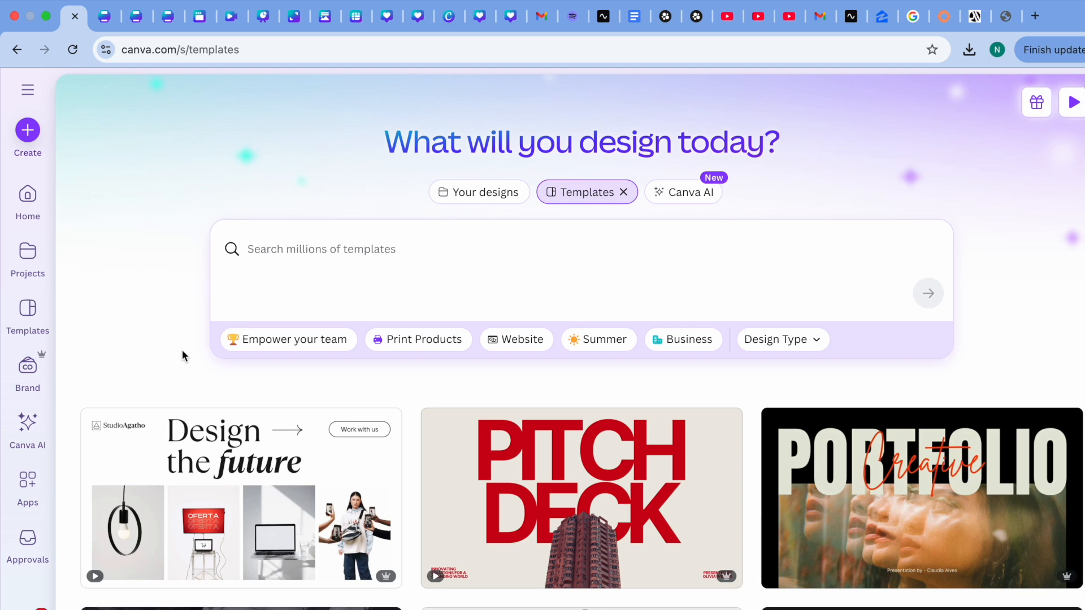
pyautogui.click(311, 348)
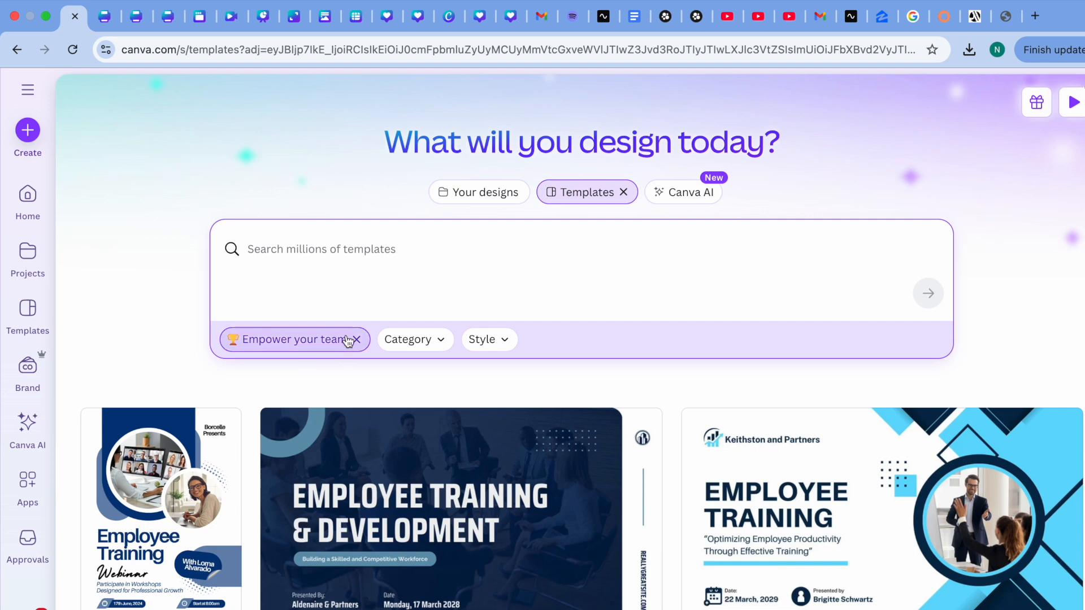
pyautogui.click(356, 340)
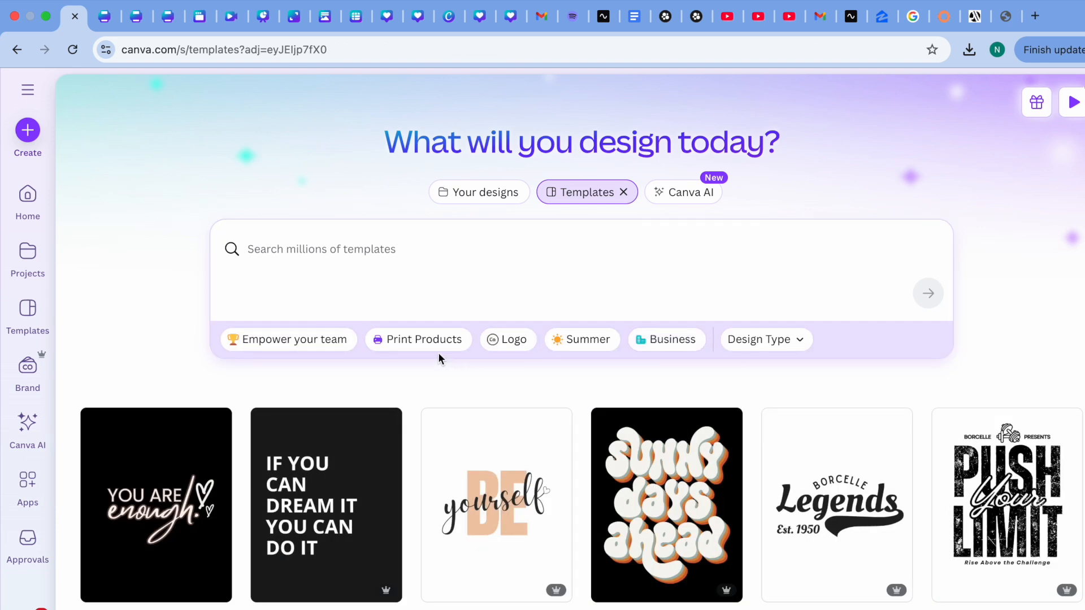
# Filter the templates by Print Products and look through the designs offered.
pyautogui.click(427, 340)
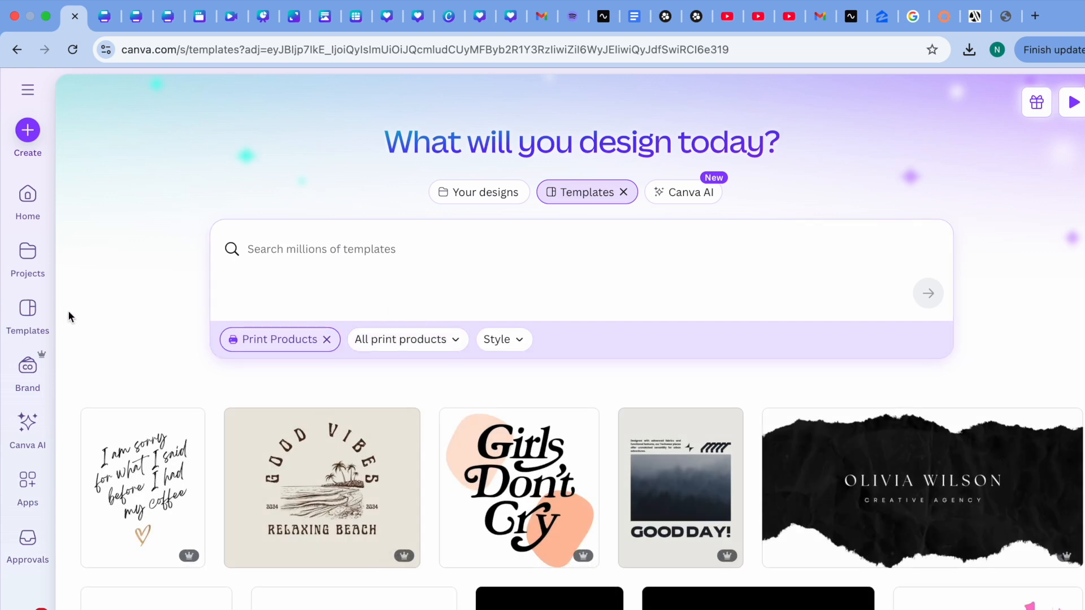
pyautogui.scroll(-1, 68, 315)
pyautogui.scroll(-5, 69, 313)
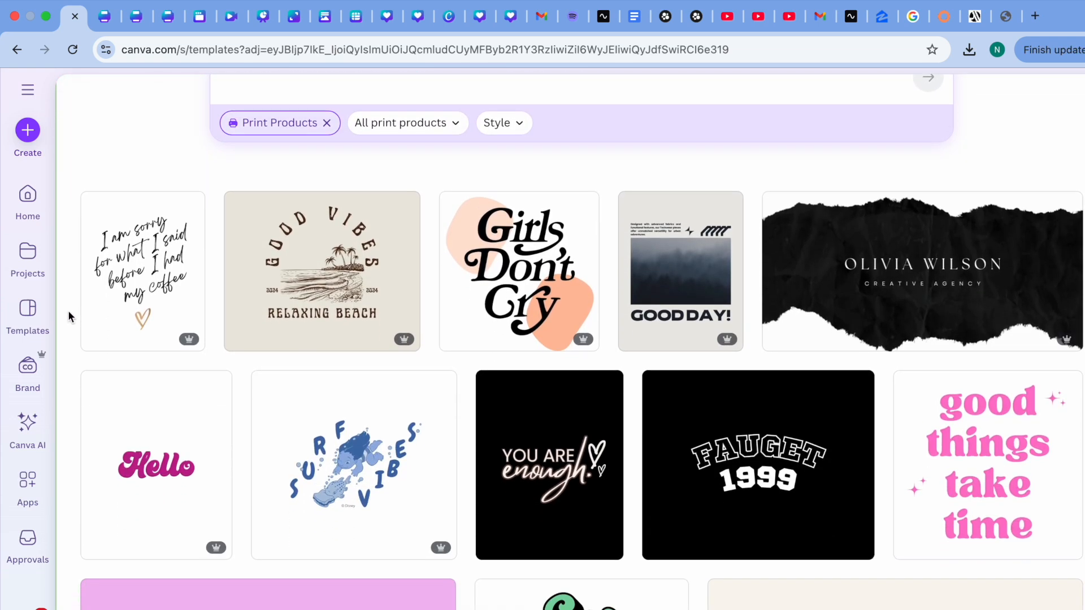
pyautogui.scroll(6, 68, 310)
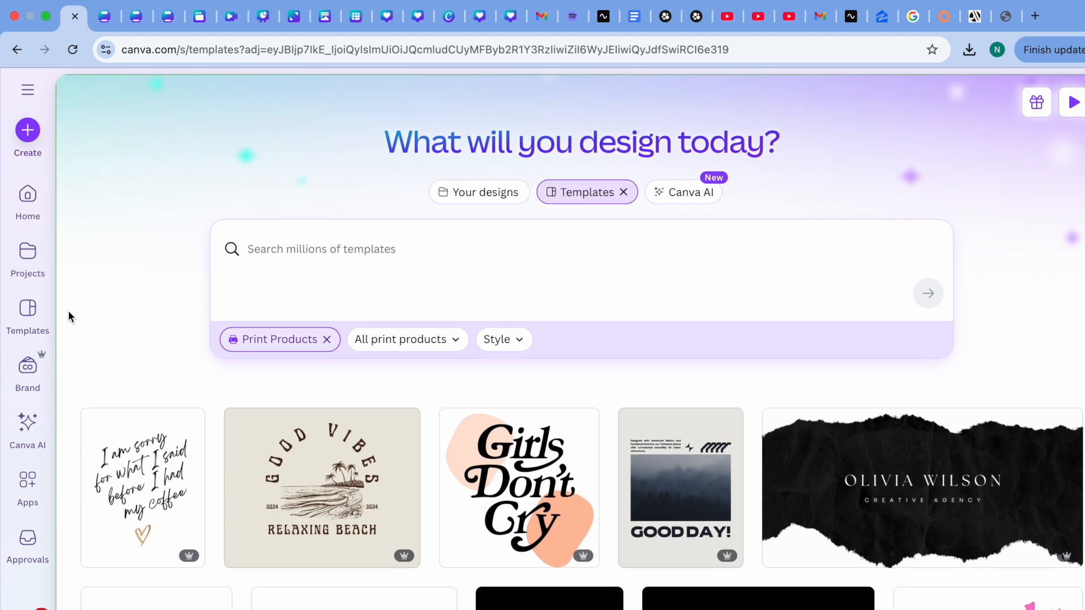
# Return to the home page and look through the recent designs.
pyautogui.click(29, 217)
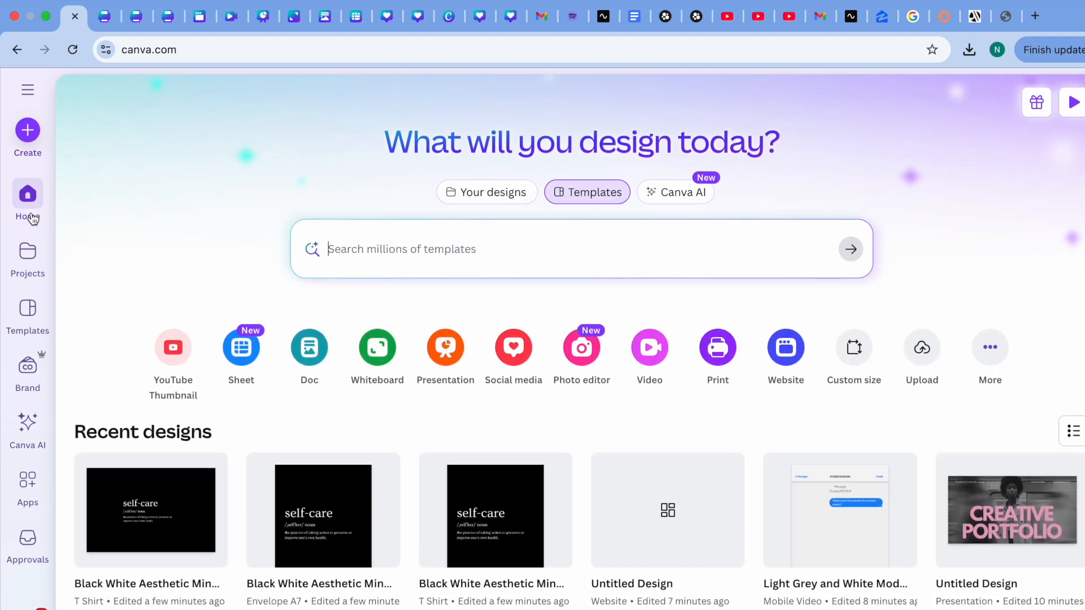
pyautogui.scroll(-1, 154, 233)
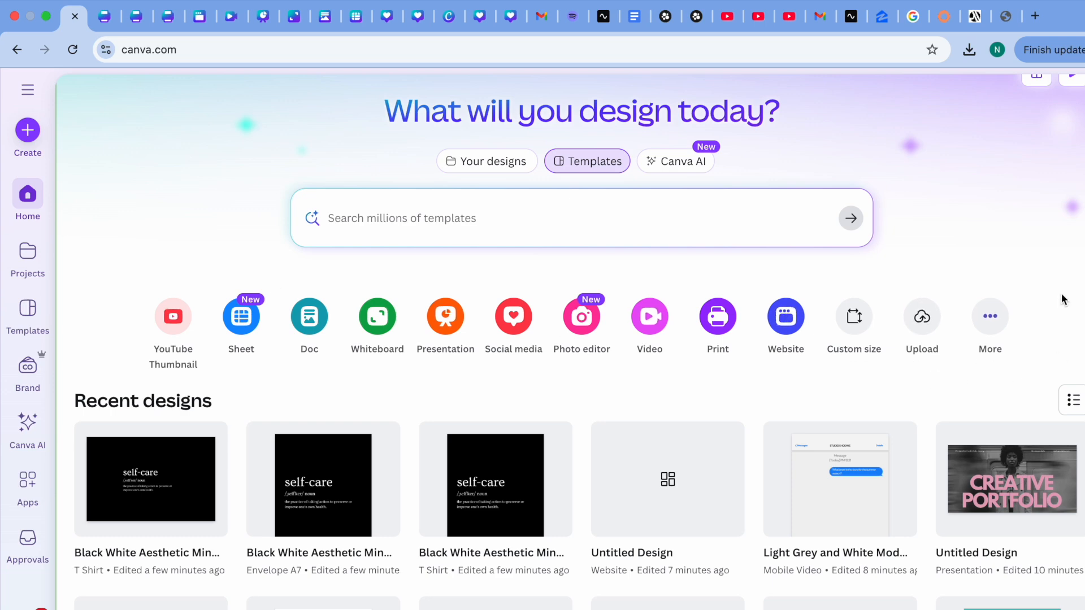
pyautogui.scroll(-3, 1064, 299)
pyautogui.scroll(-8, 1072, 114)
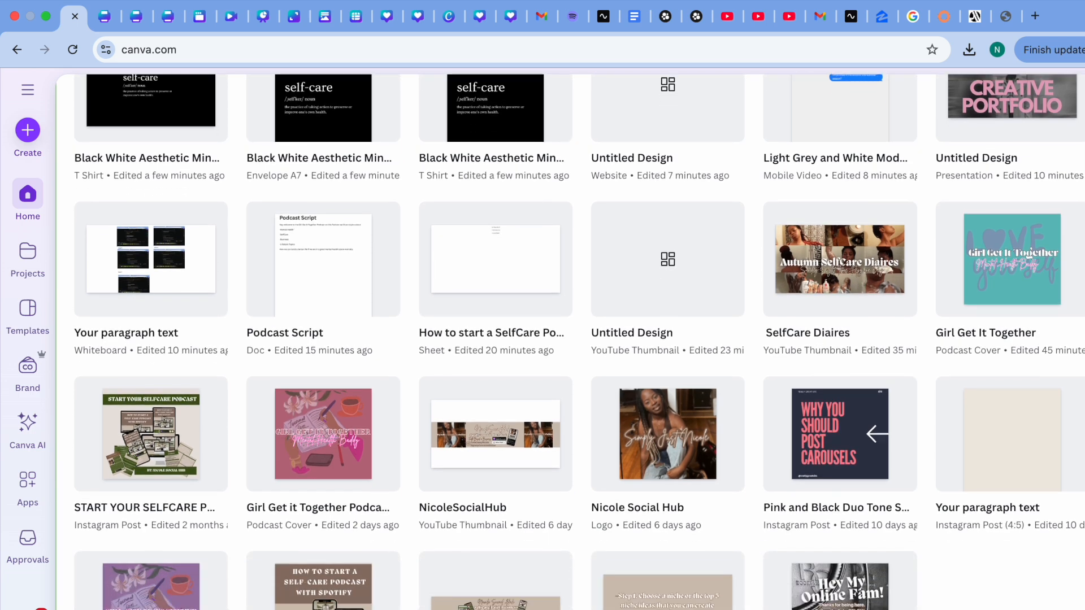
pyautogui.scroll(7, 580, 342)
pyautogui.scroll(5, 580, 342)
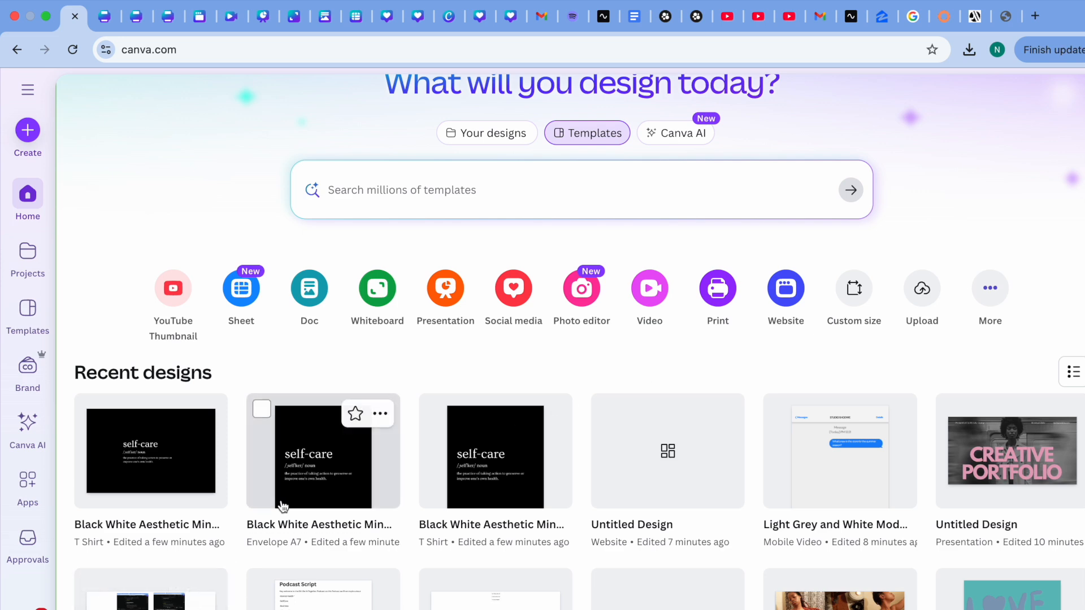
# Open the recent Envelope A7 self-care design, look at its brand assets and show the design templates.
pyautogui.click(296, 461)
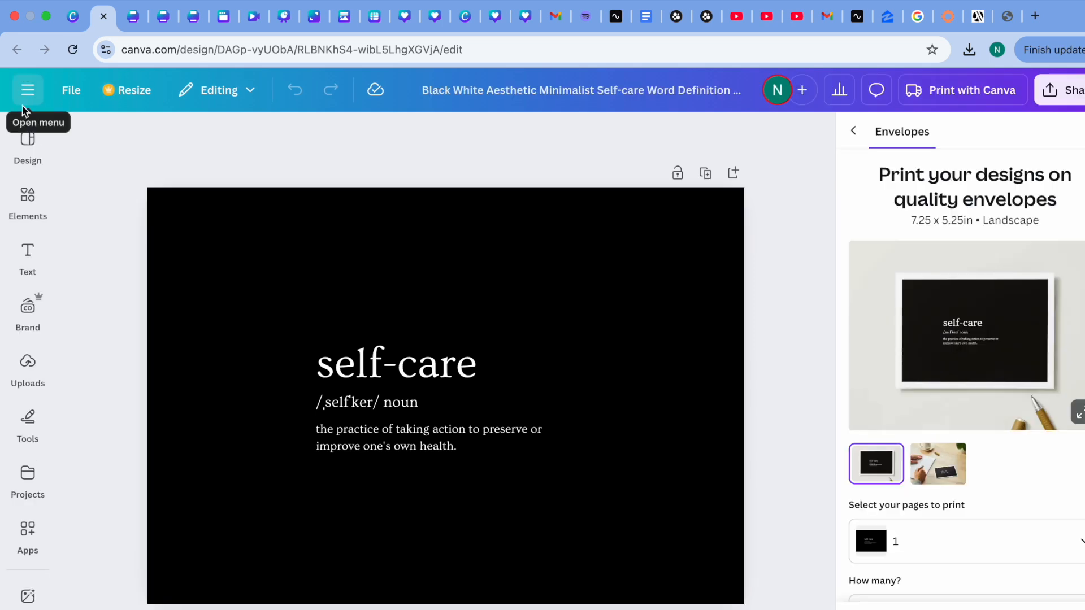
pyautogui.click(24, 152)
pyautogui.click(28, 200)
pyautogui.click(27, 309)
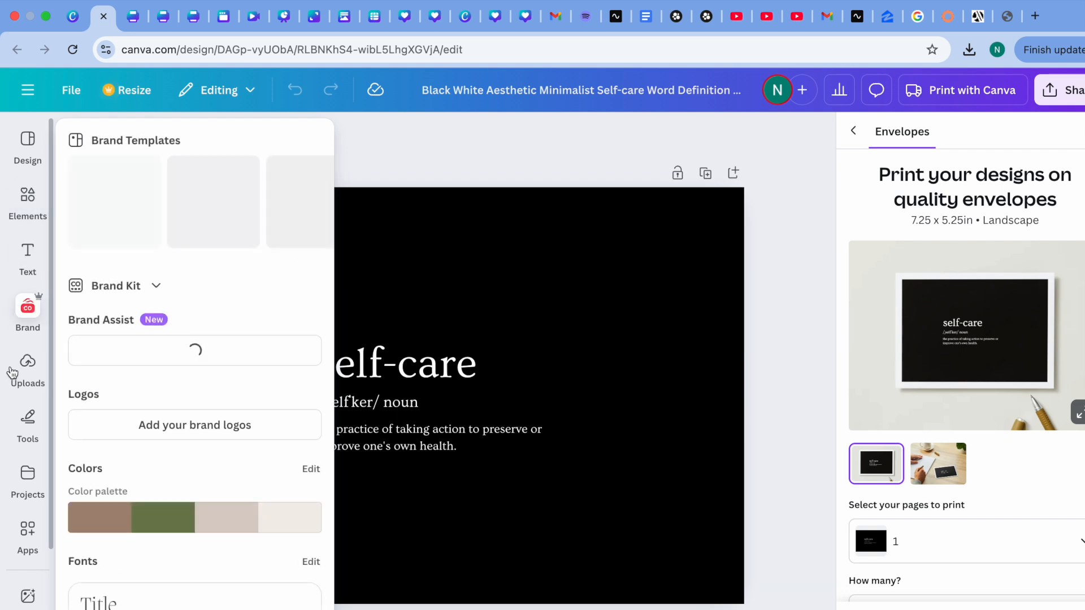
pyautogui.click(27, 309)
pyautogui.click(29, 146)
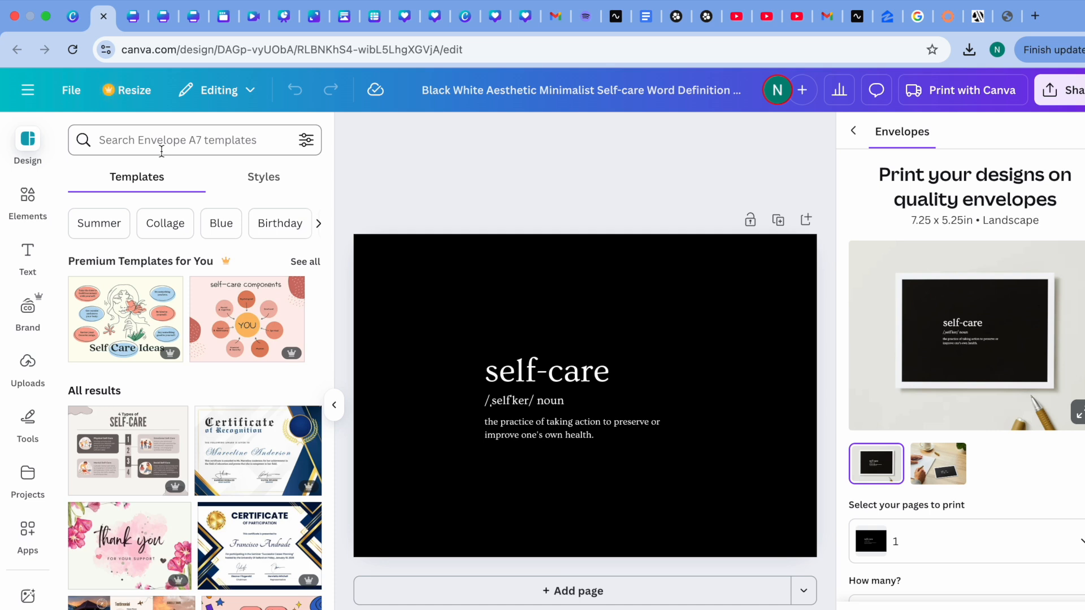
# Search the Envelope A7 templates for "Vlog YouTube Thumbnails" and the suggested "Vlogs", and clear the search.
pyautogui.click(188, 146)
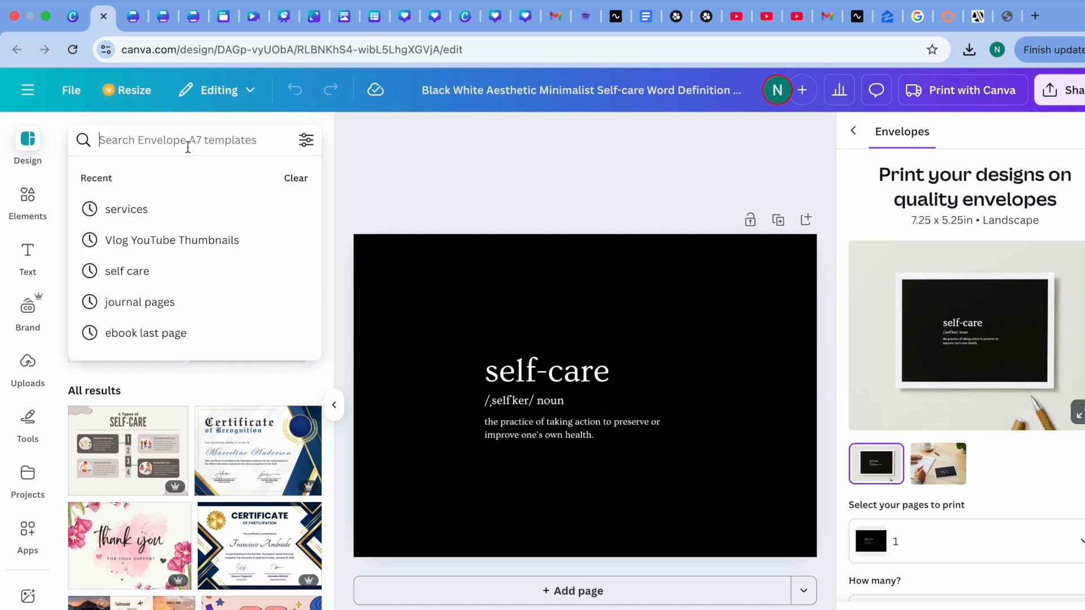
pyautogui.click(154, 240)
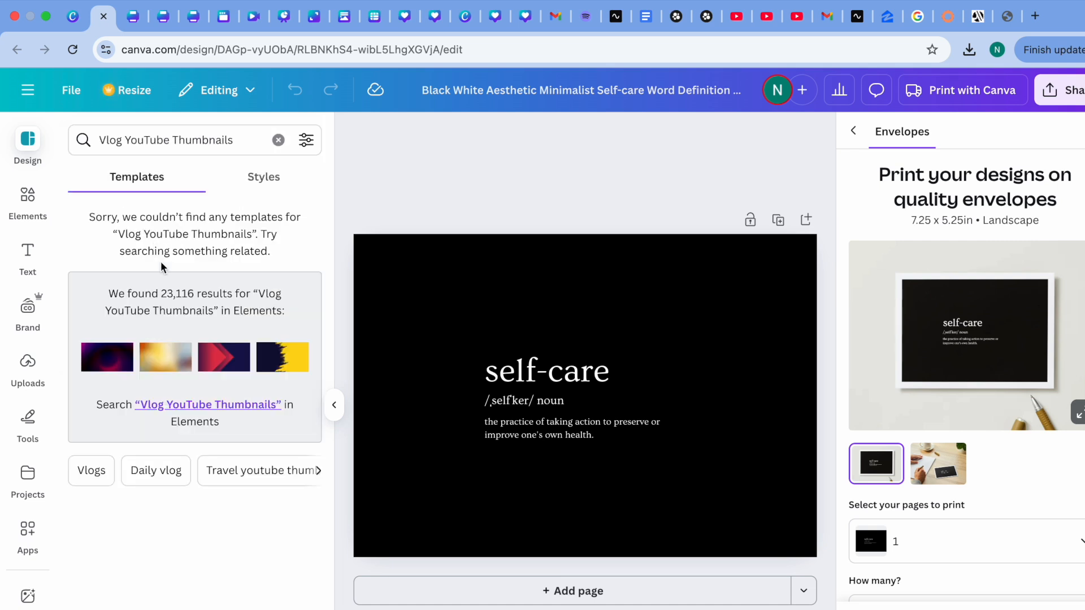
pyautogui.click(98, 471)
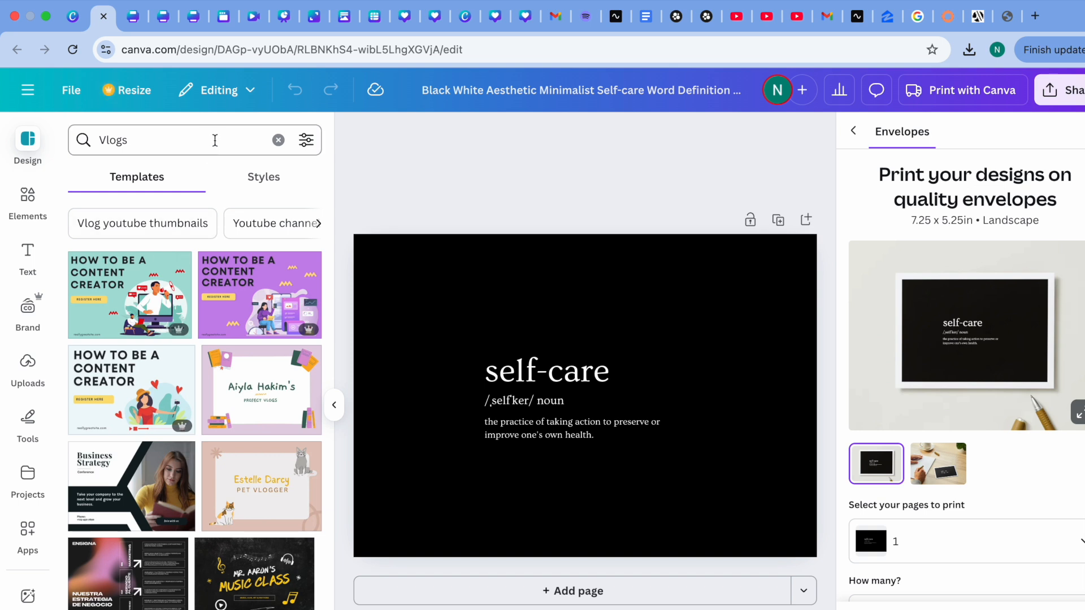
pyautogui.click(150, 233)
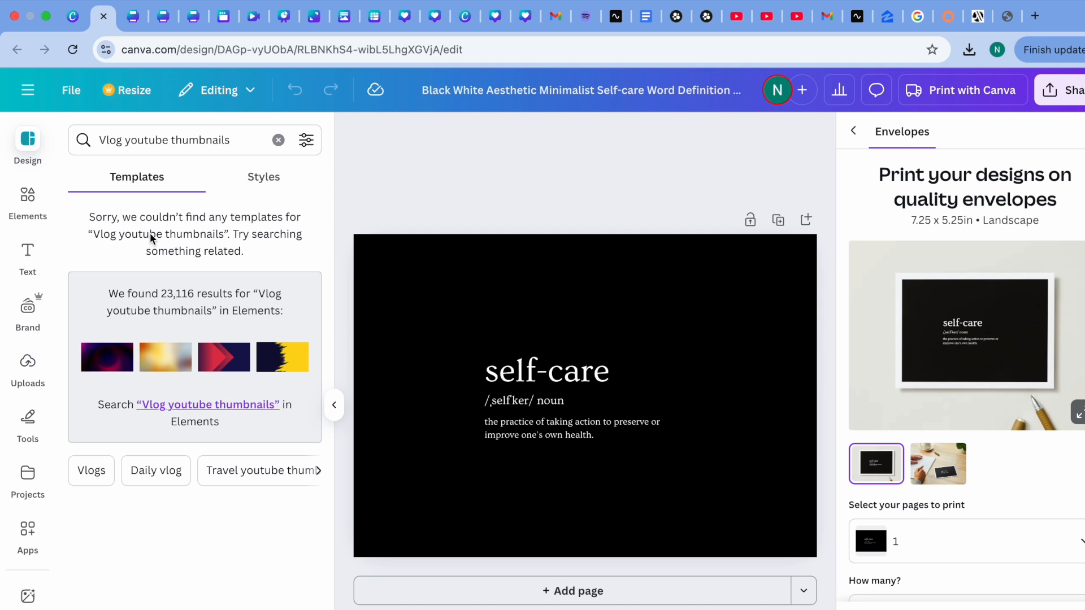
pyautogui.click(278, 141)
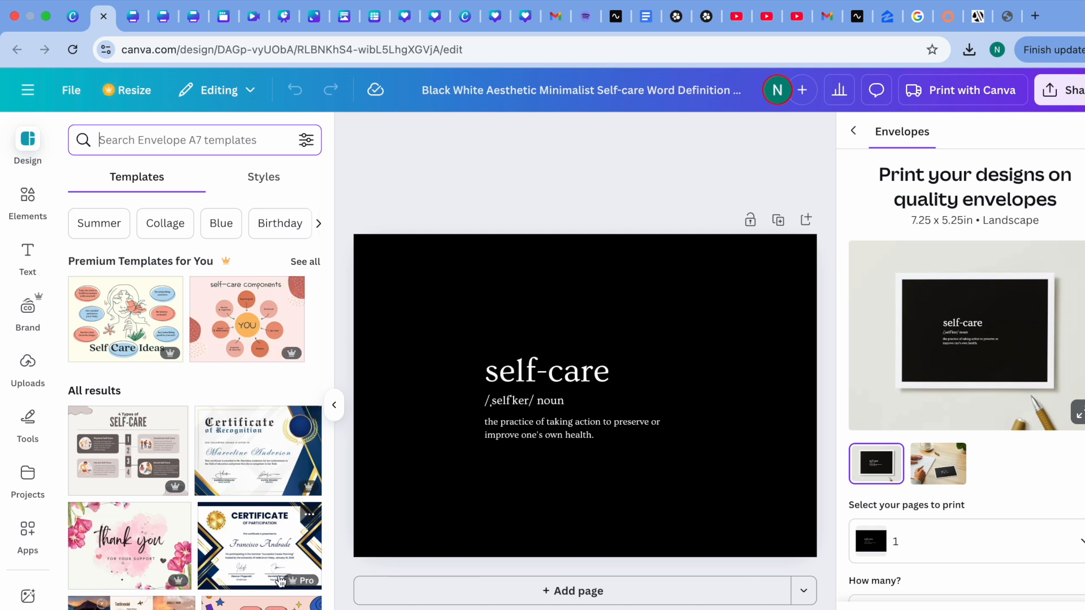
# Look through the suggested template categories and search the envelope templates for "social media post".
pyautogui.click(320, 232)
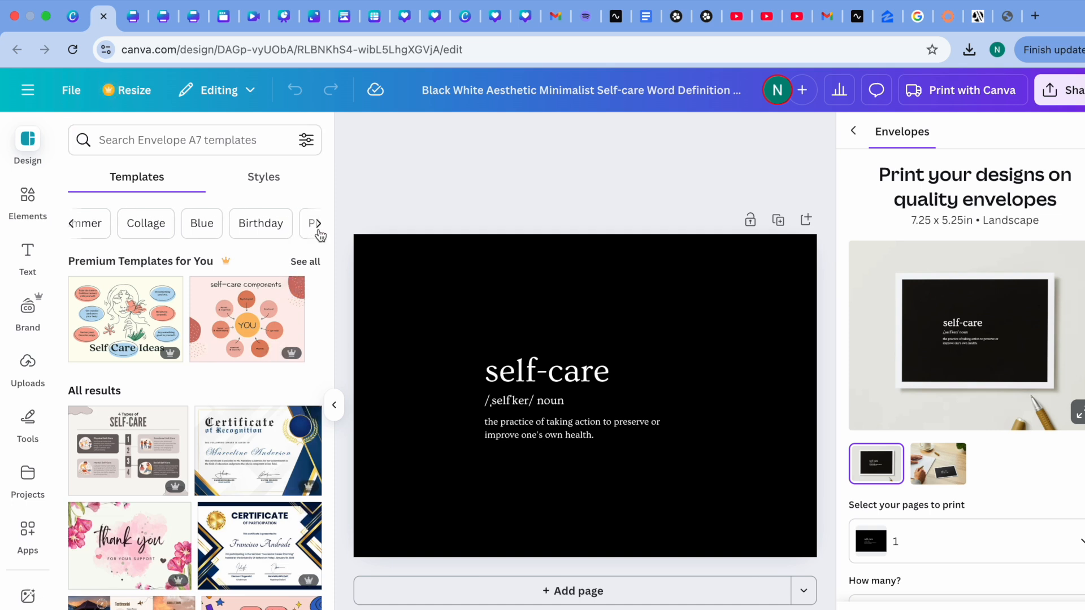
pyautogui.click(318, 233)
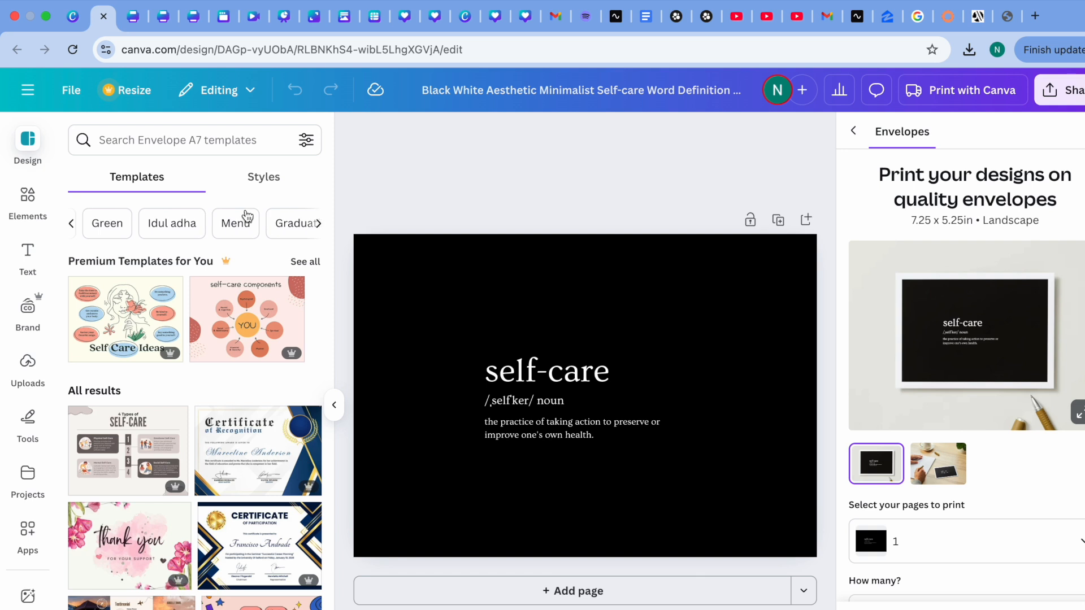
pyautogui.click(223, 139)
pyautogui.write('s')
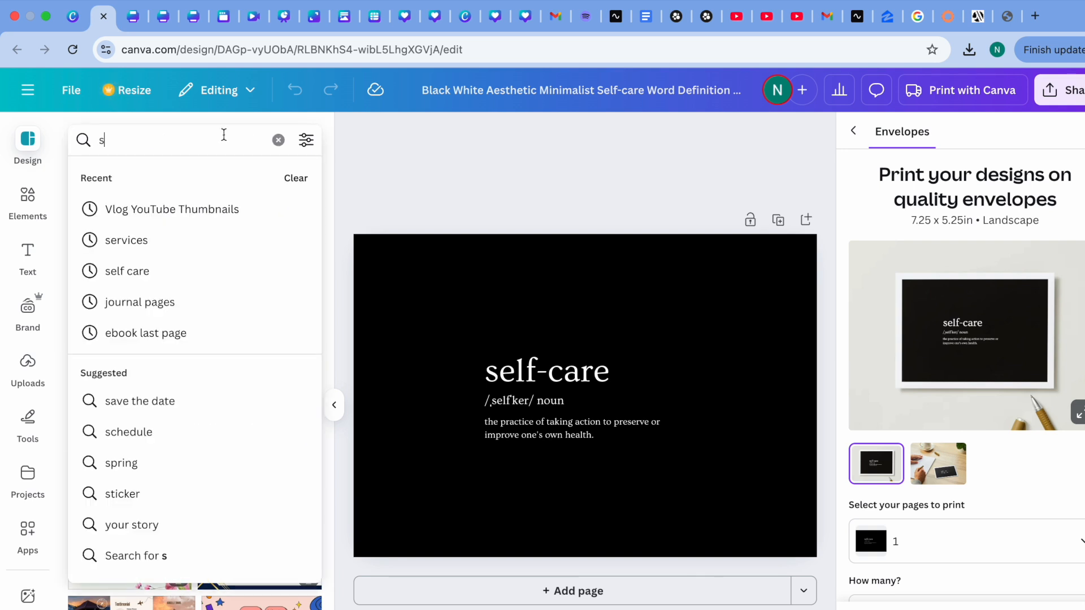
pyautogui.write('oci')
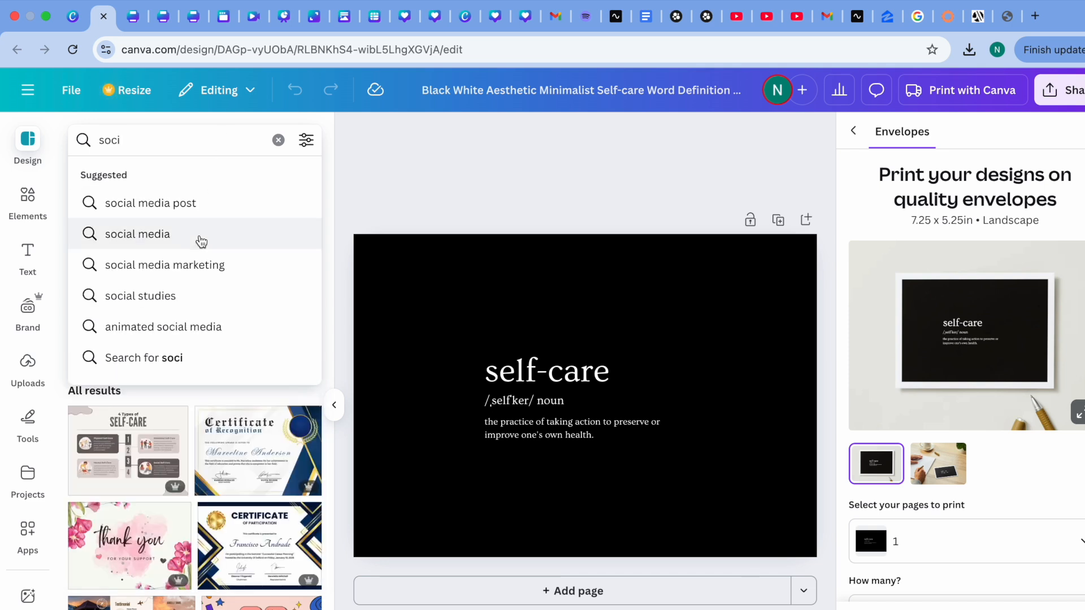
pyautogui.click(199, 209)
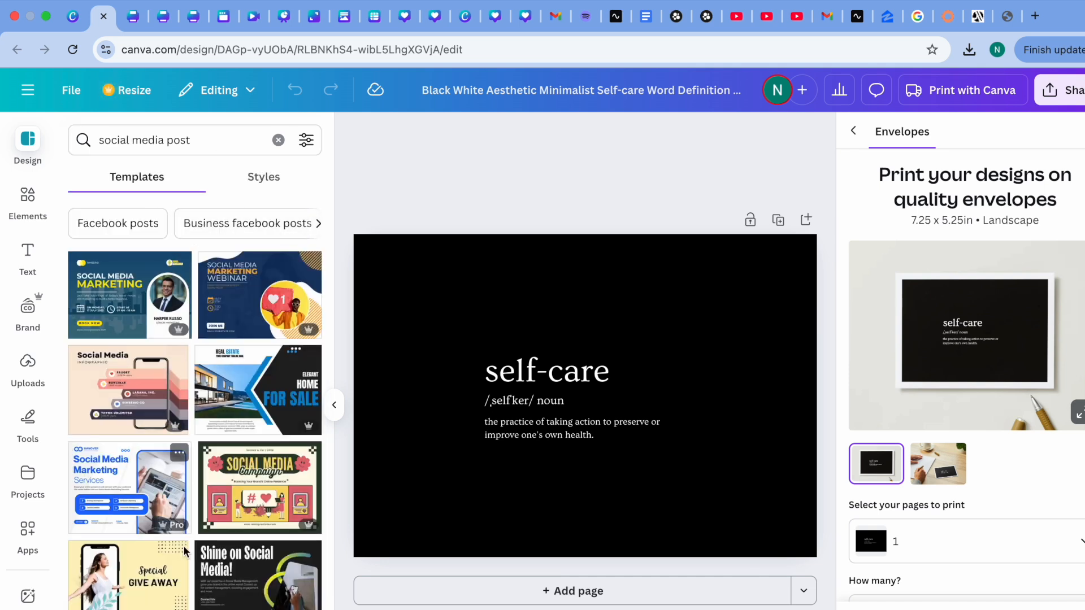
# Search the envelope templates for "youtube thumbnail" and the suggested "Thumbnails", and clear the search.
pyautogui.click(278, 140)
pyautogui.write('youtube')
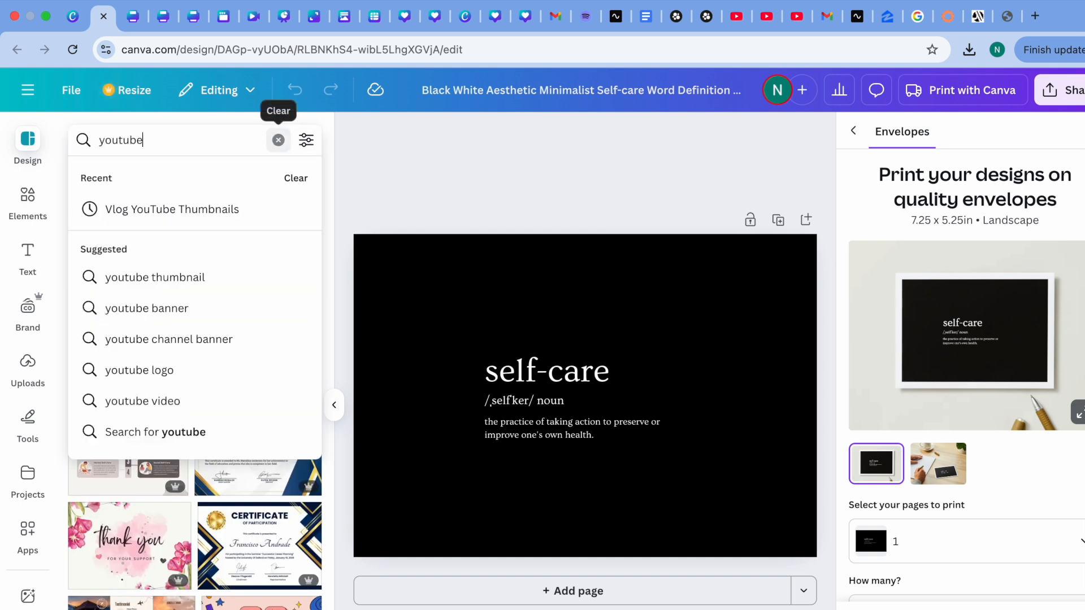
pyautogui.click(244, 277)
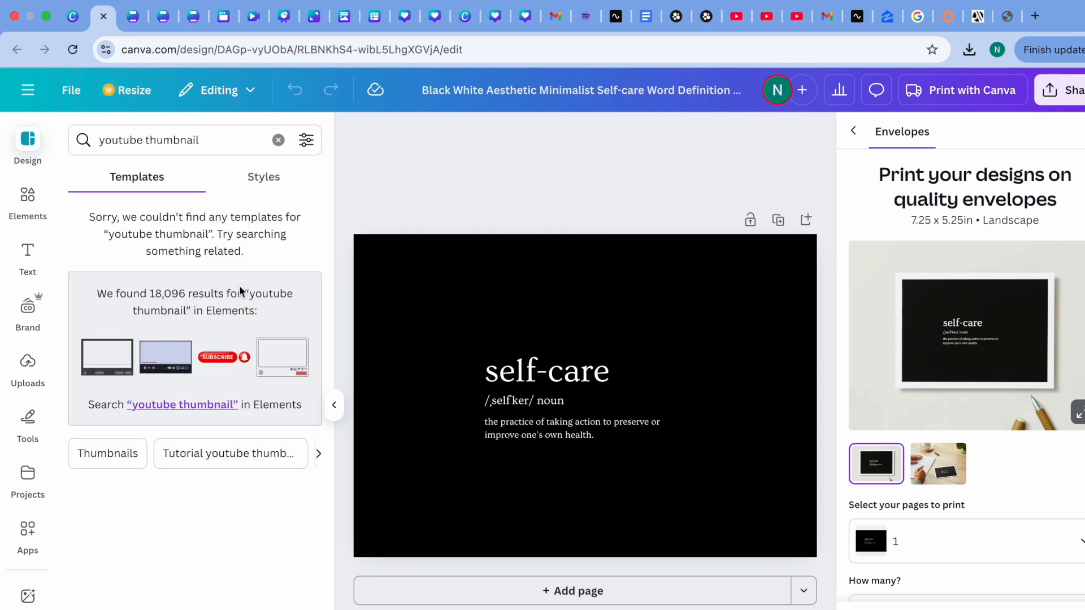
pyautogui.click(104, 454)
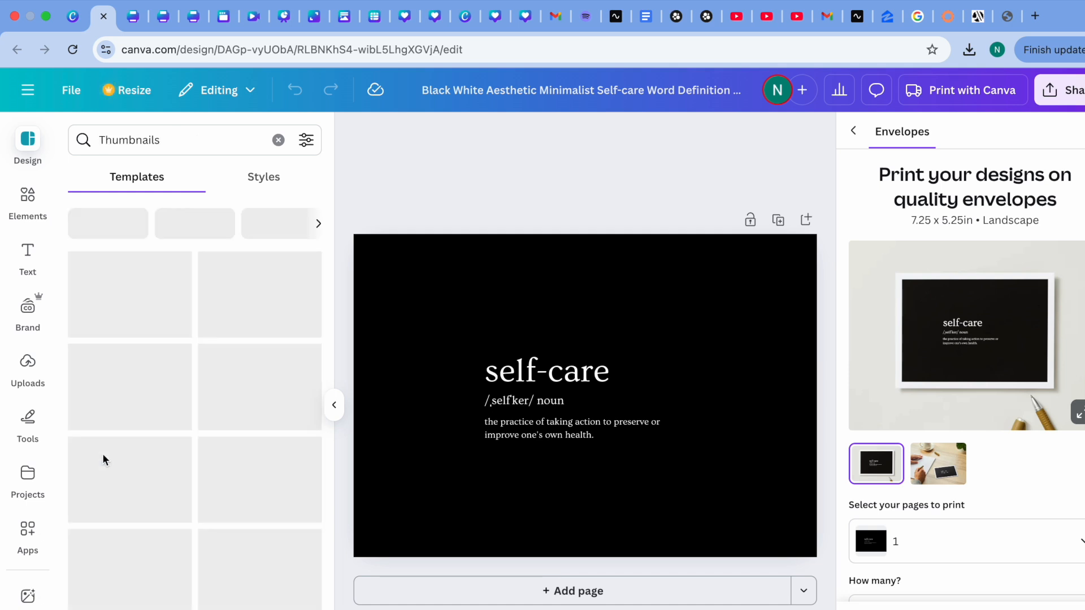
pyautogui.click(187, 140)
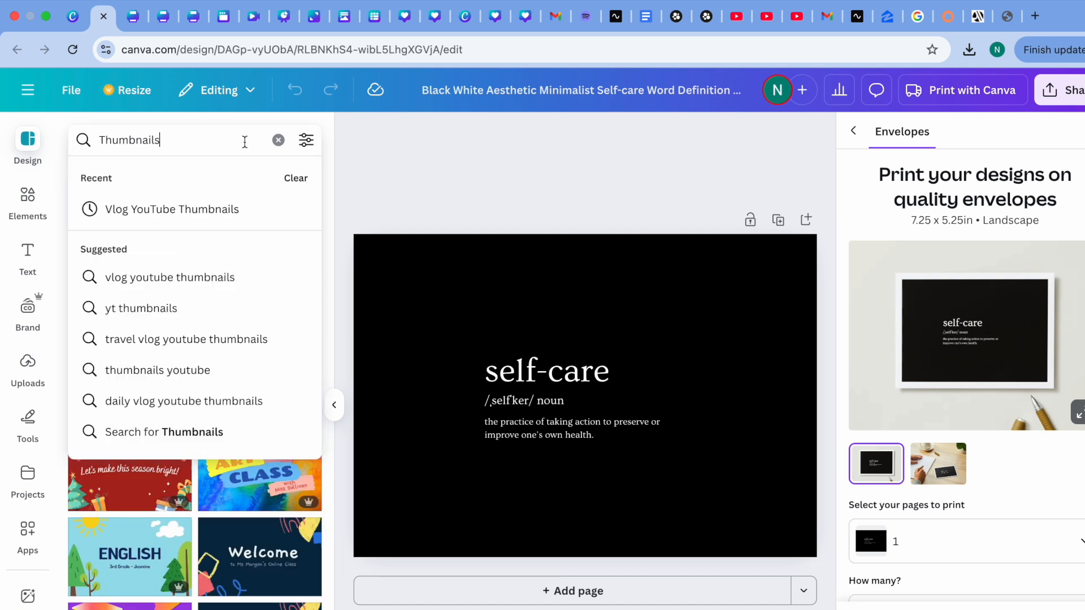
pyautogui.click(279, 141)
# View the Summer template category, compare it with the Styles options and clear the search.
pyautogui.click(105, 232)
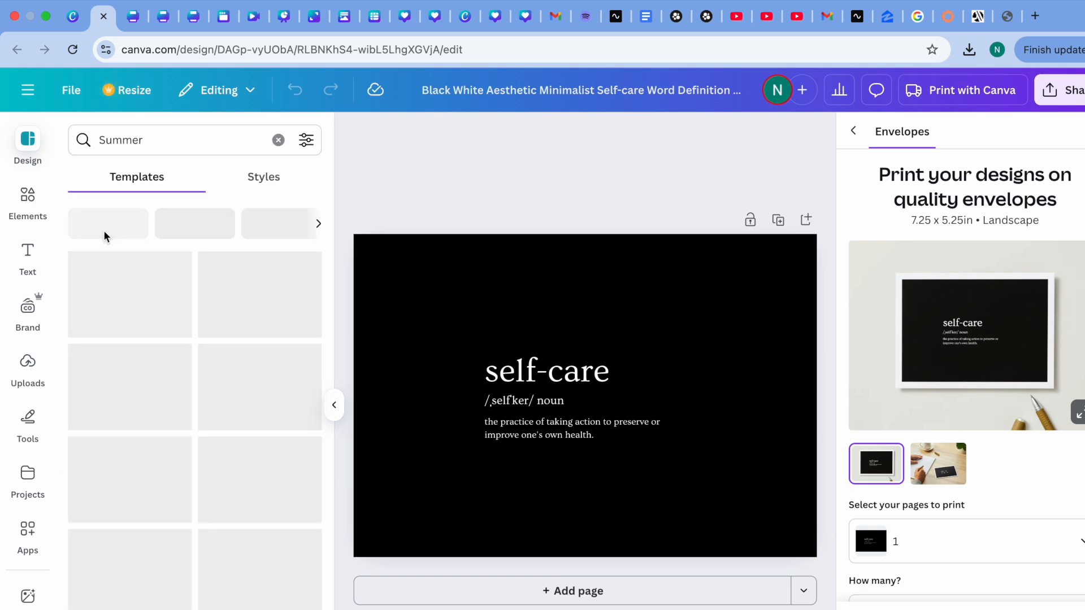
pyautogui.click(265, 179)
pyautogui.click(130, 177)
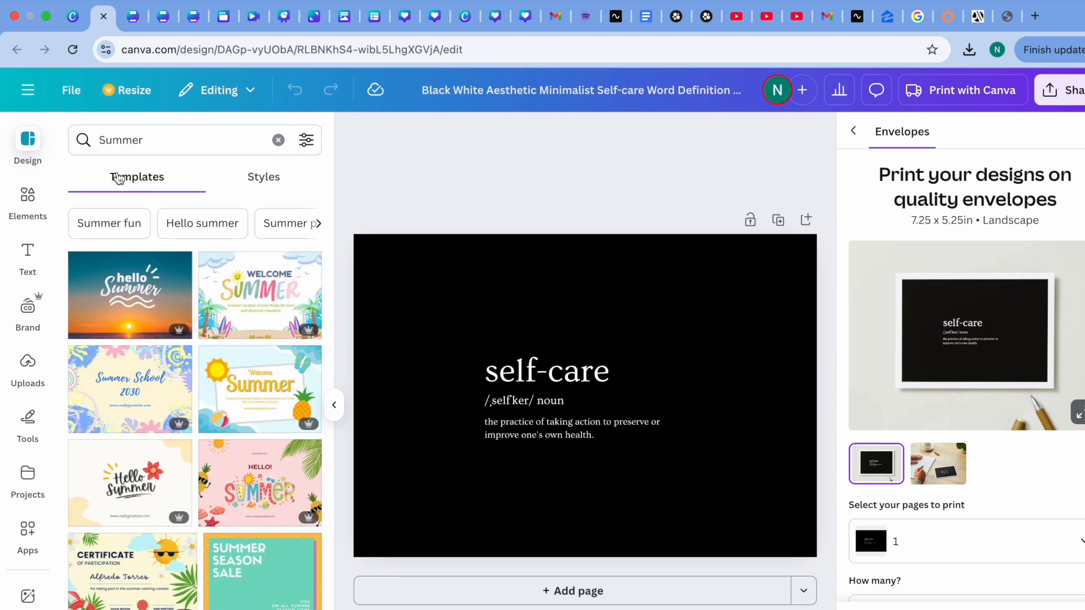
pyautogui.click(279, 140)
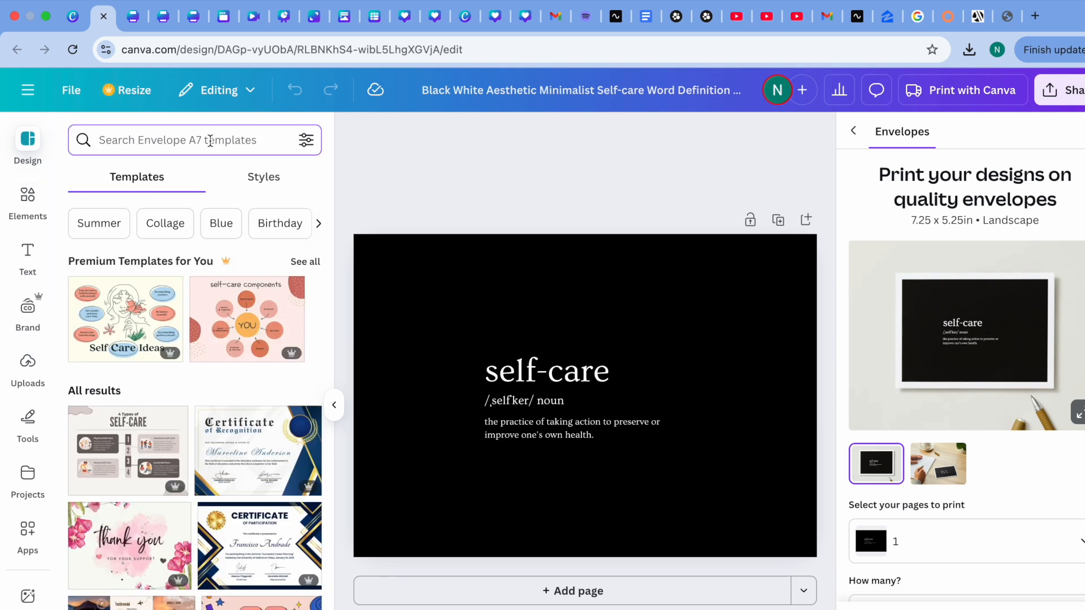
# Search the envelope templates for "email newsletter", and view the suggested "Newsletters" and "Email newsletters" searches.
pyautogui.write('soci')
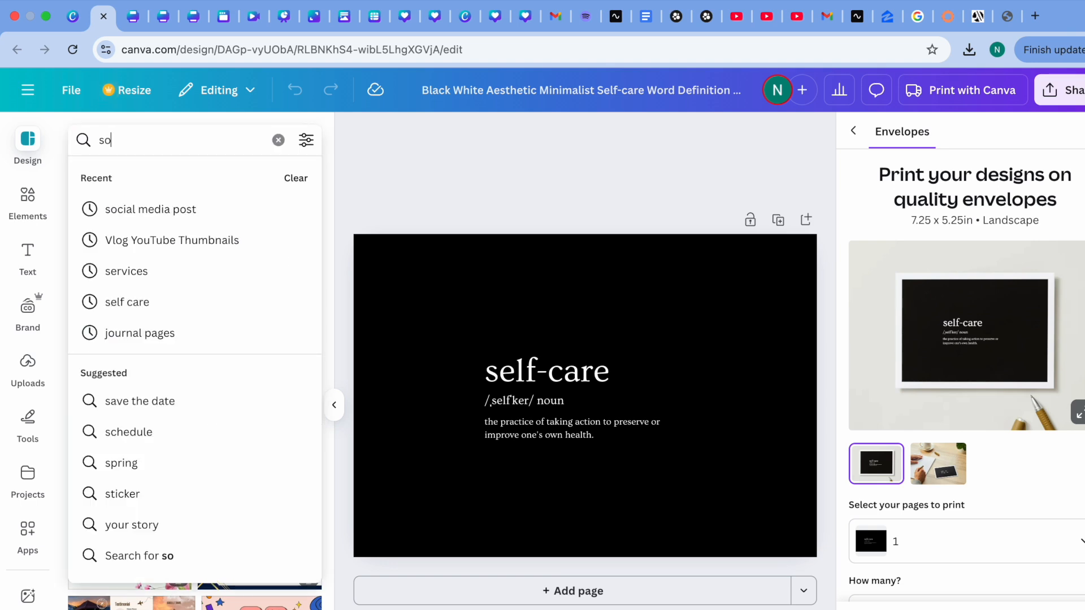
pyautogui.press('BackSpace')
pyautogui.press('BackSpace')
pyautogui.press('BackSpace')
pyautogui.press('BackSpace')
pyautogui.write('emai')
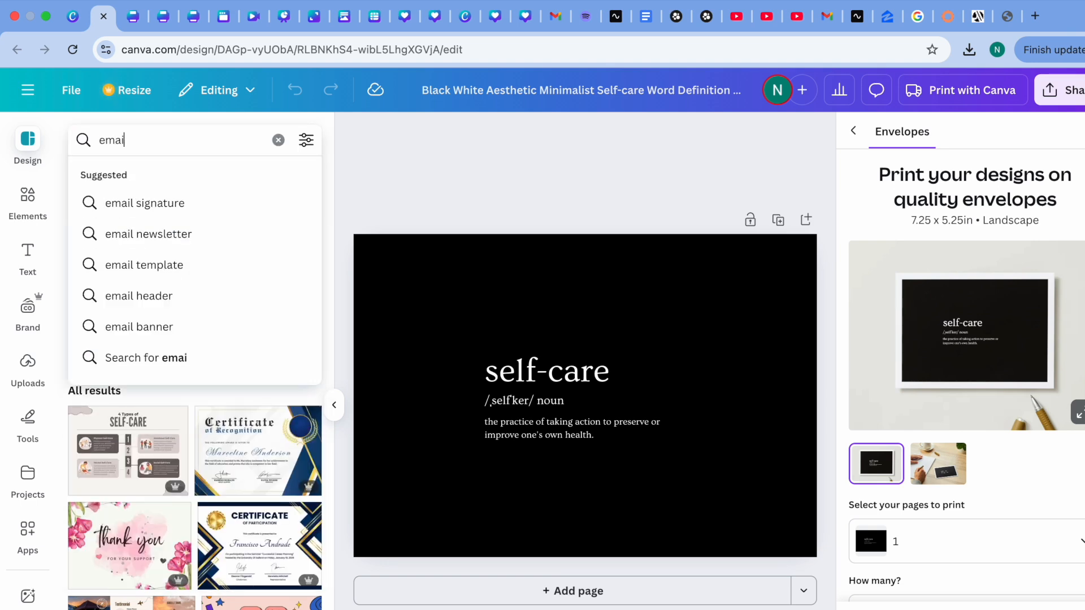
pyautogui.click(165, 235)
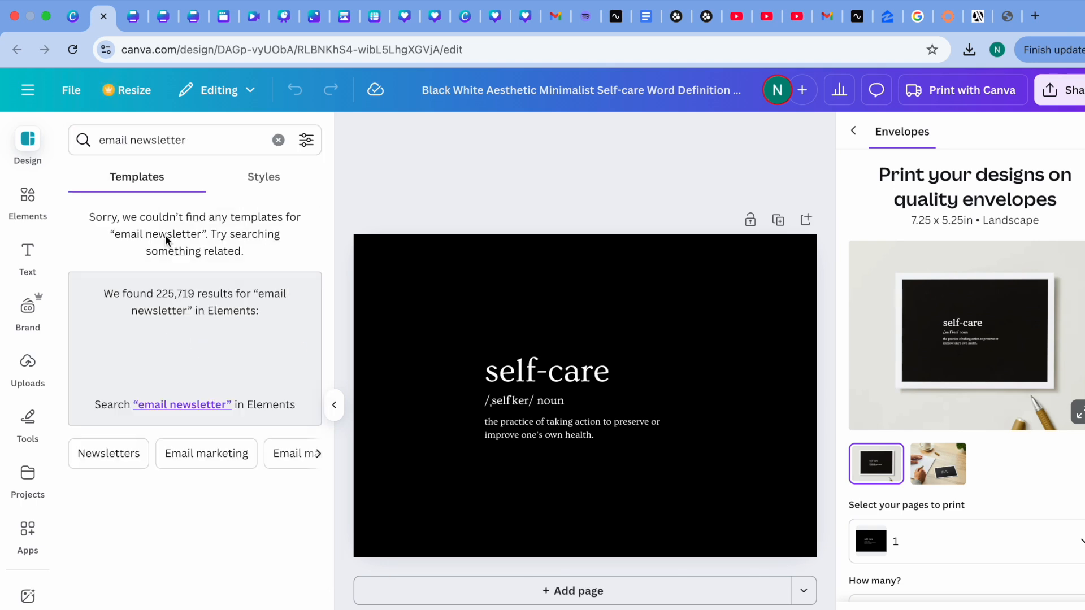
pyautogui.click(97, 450)
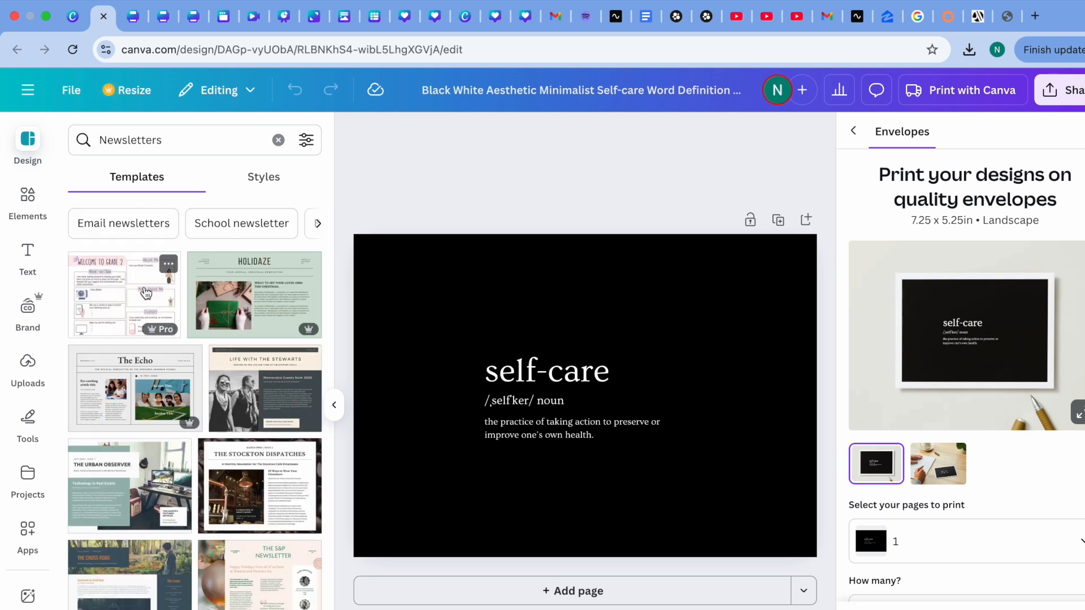
pyautogui.click(152, 223)
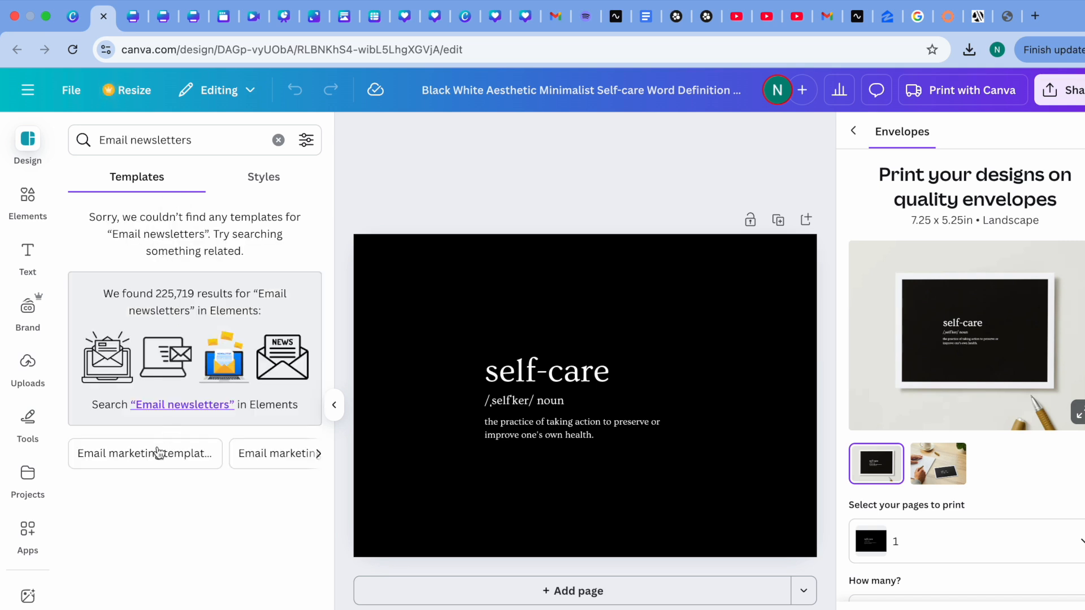
# View the suggested "Email marketing templates" search, and look through all recently used elements.
pyautogui.click(153, 456)
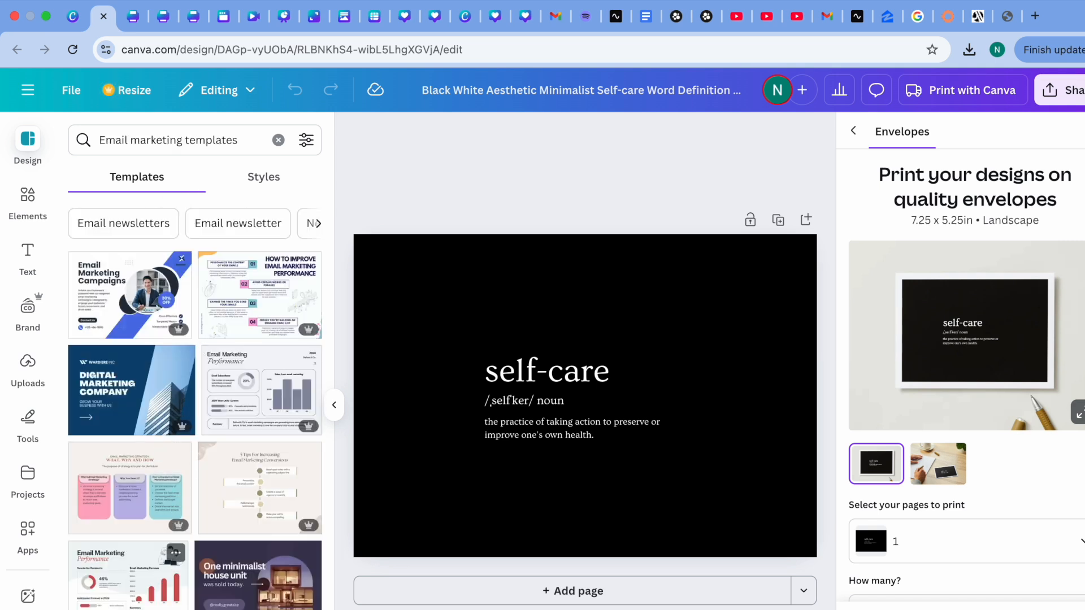
pyautogui.click(31, 215)
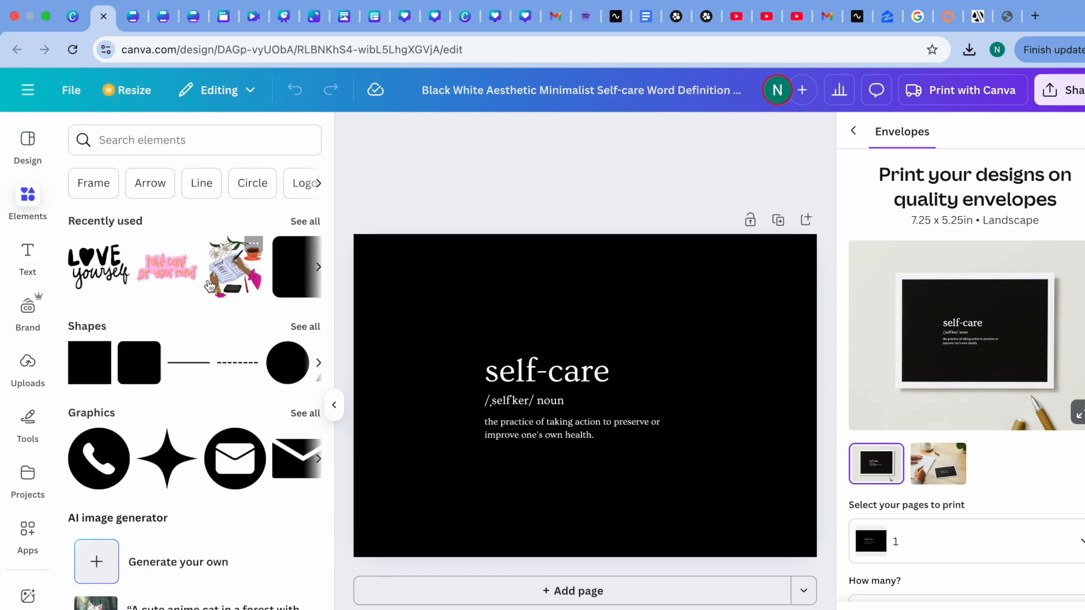
pyautogui.click(305, 224)
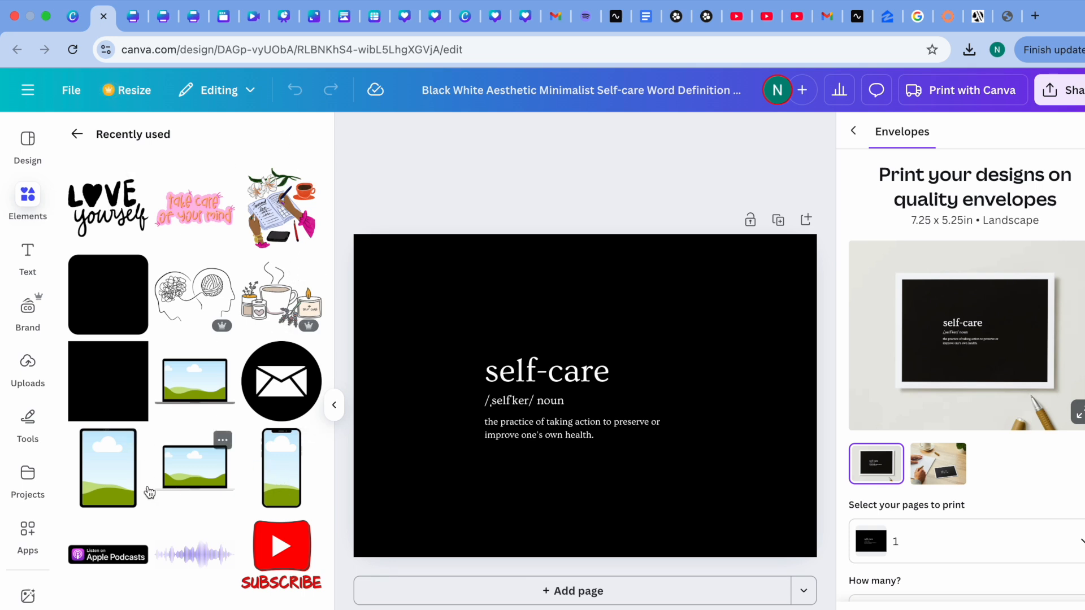
pyautogui.click(77, 133)
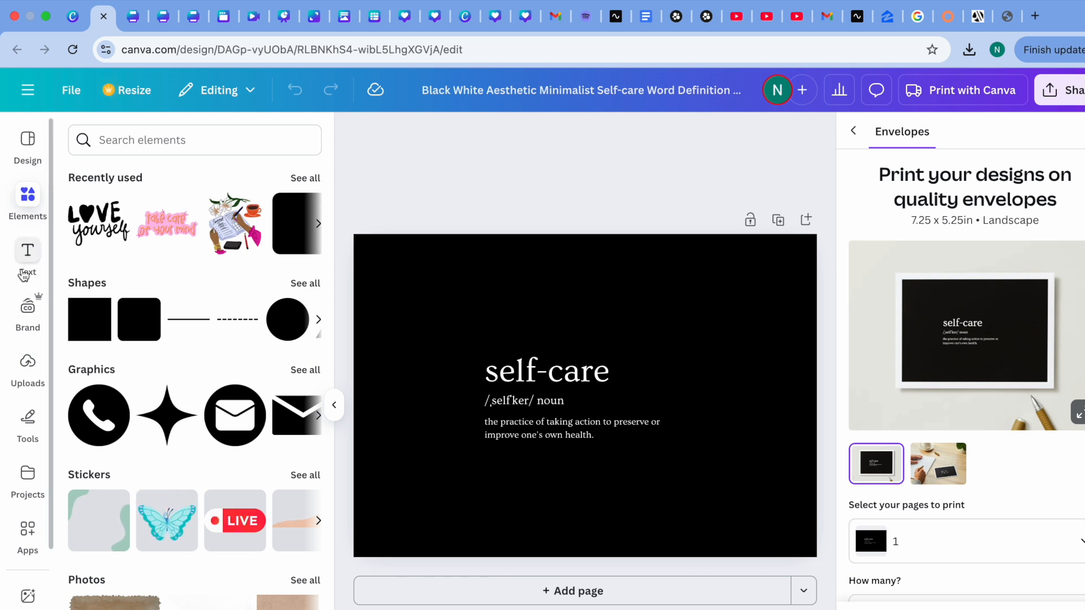
# Look over the text styles, the Brand Kit, the uploaded images and the drawing tools in the editor.
pyautogui.click(28, 251)
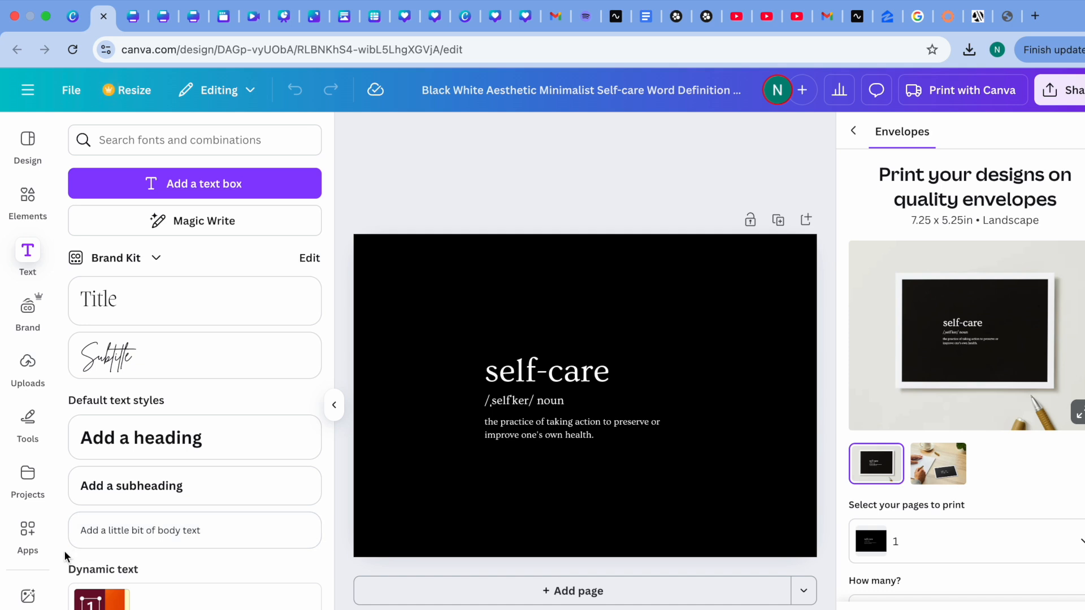
pyautogui.click(30, 307)
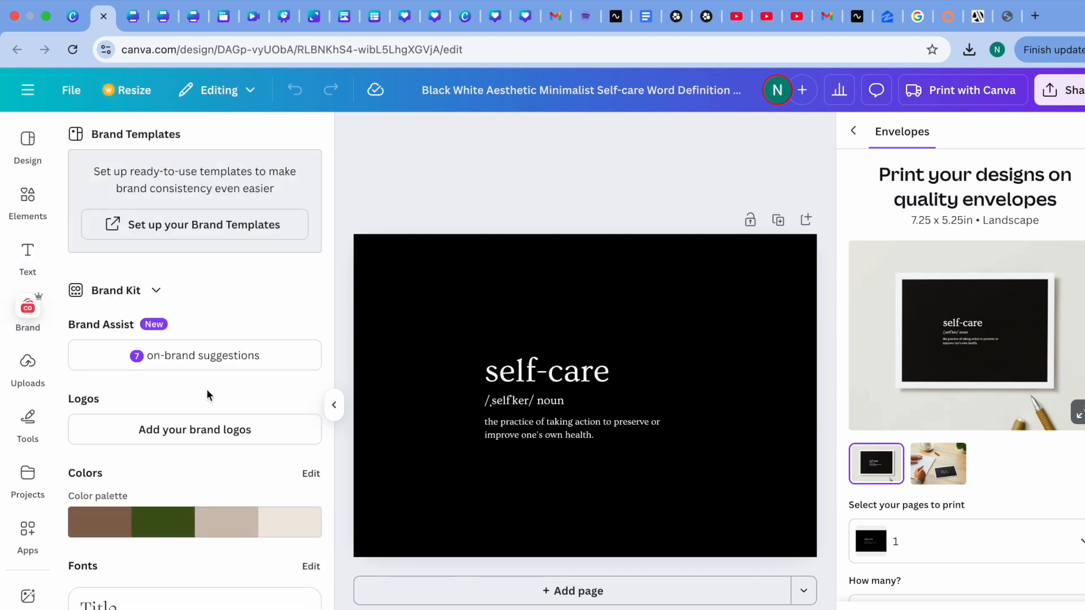
pyautogui.click(28, 366)
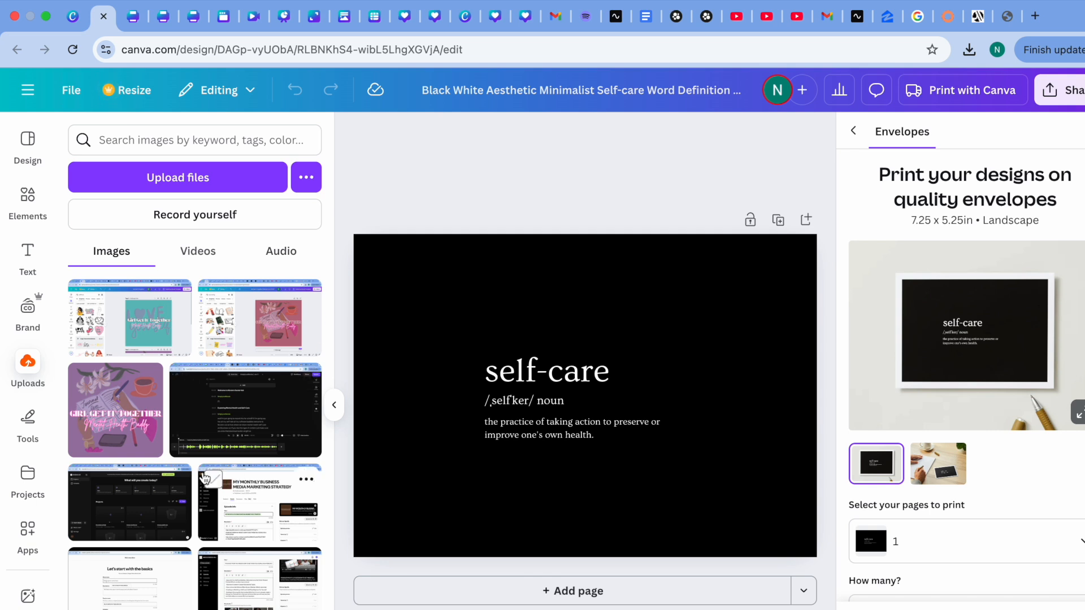
pyautogui.click(33, 428)
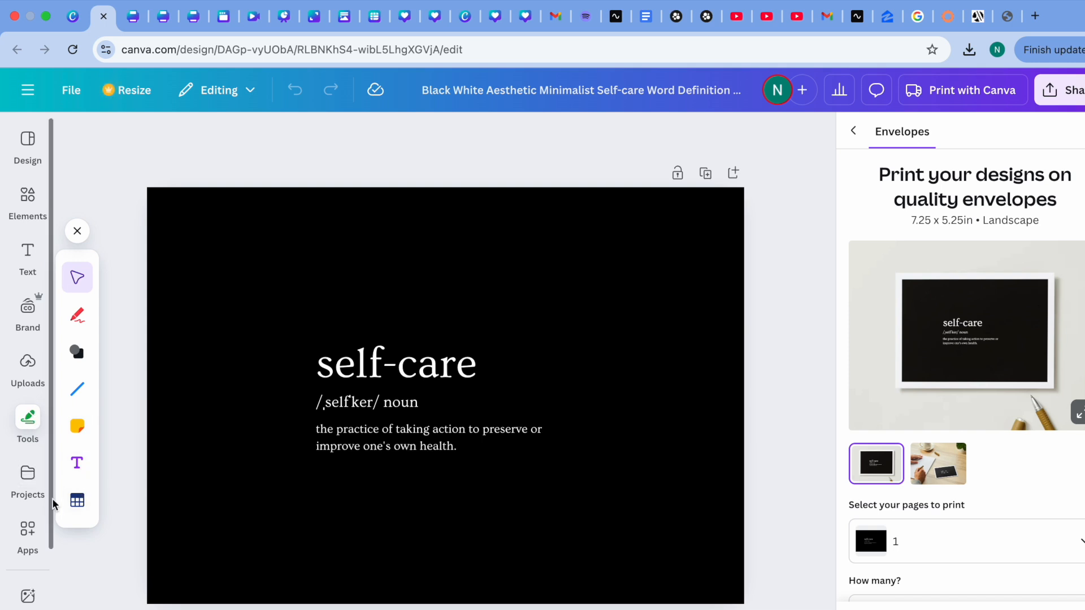
# View all designs among your projects, and look at the featured Canva apps.
pyautogui.moveTo(52, 511); pyautogui.dragTo(51, 581)
pyautogui.click(27, 395)
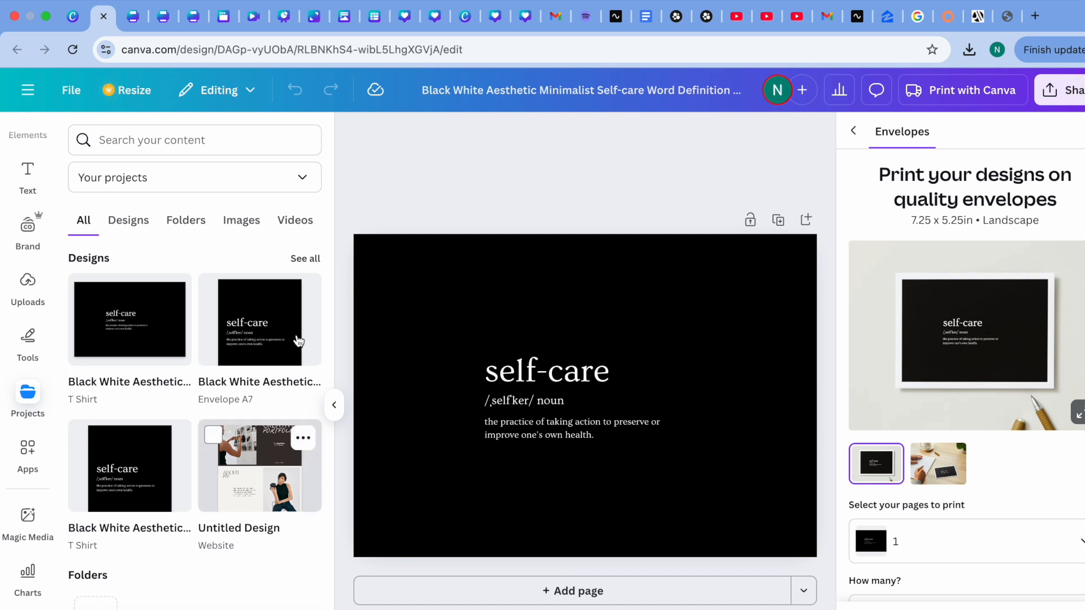
pyautogui.click(310, 260)
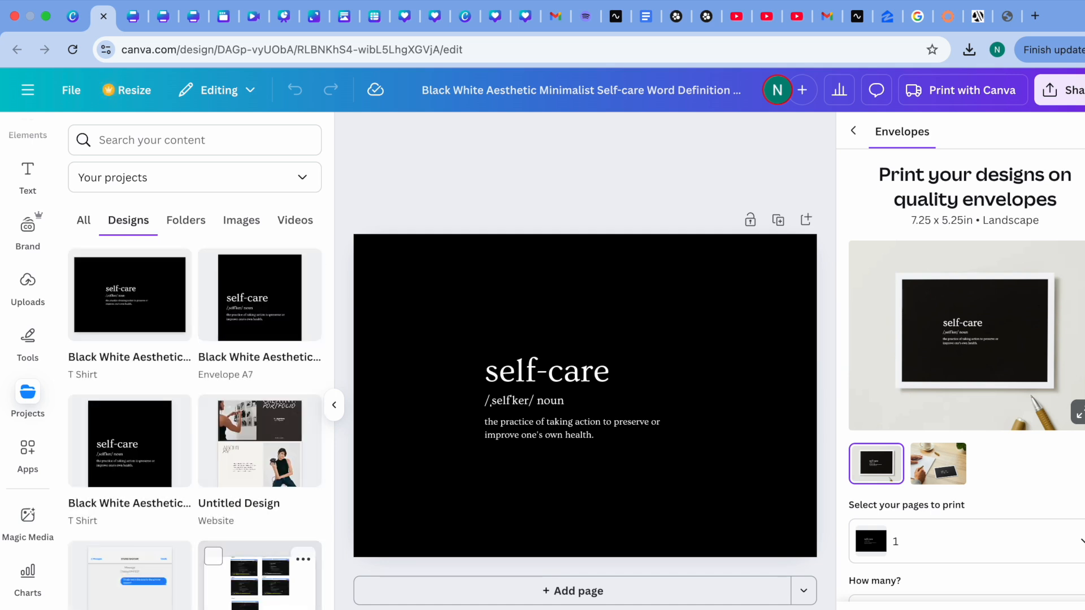
pyautogui.click(30, 461)
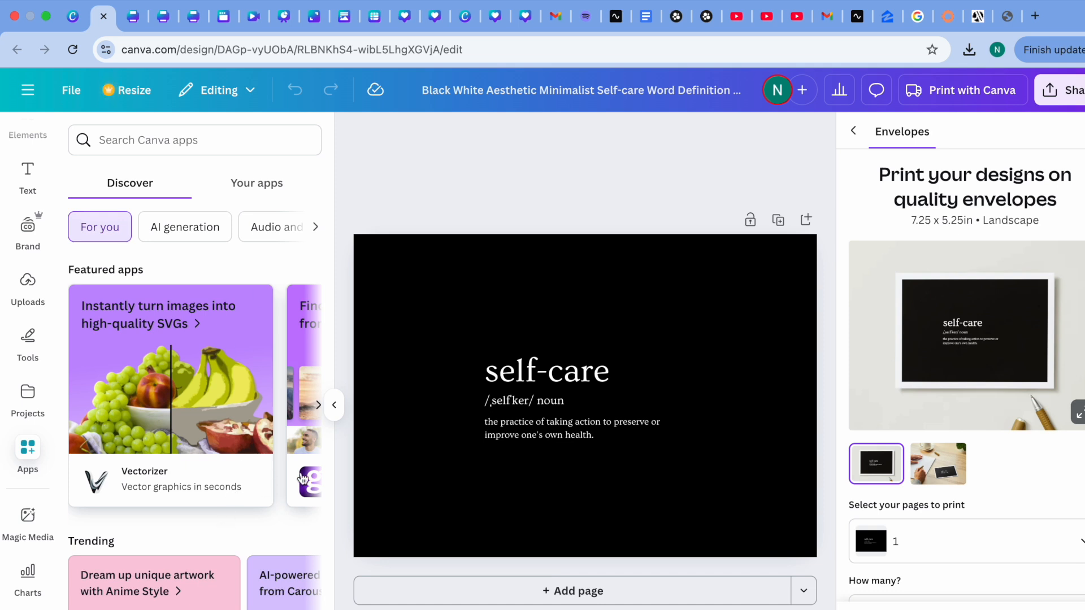
# Look at the Magic Media image generator and the available chart types.
pyautogui.click(26, 519)
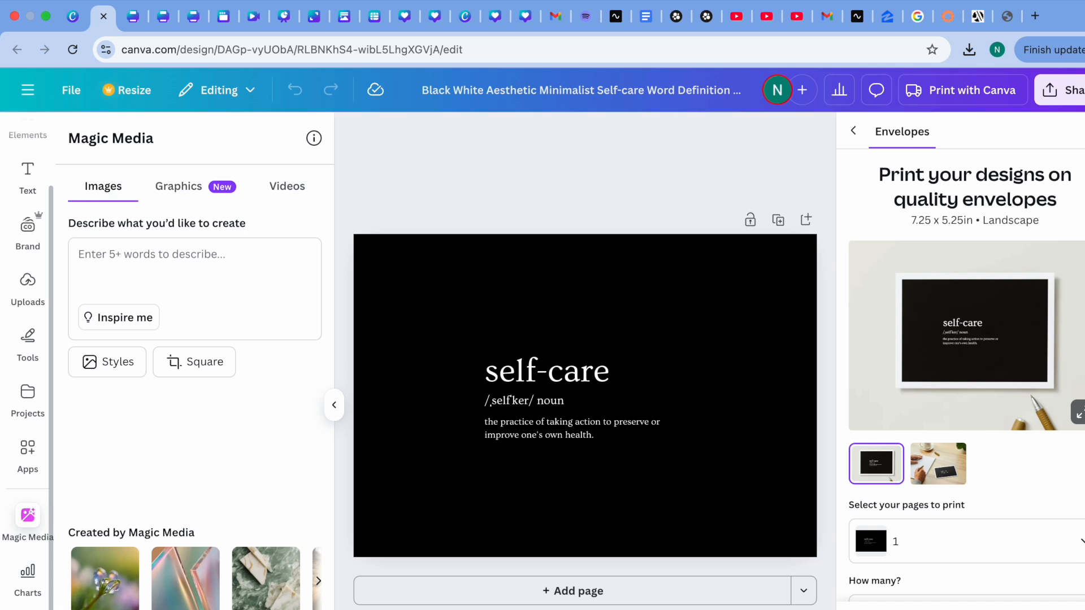
pyautogui.scroll(-1, 28, 559)
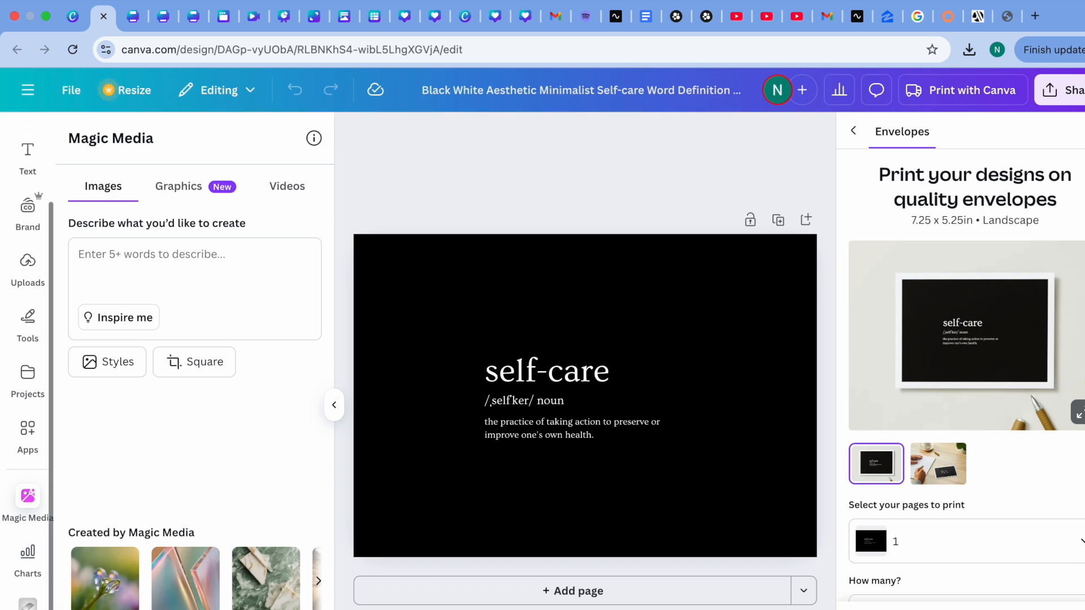
pyautogui.click(28, 554)
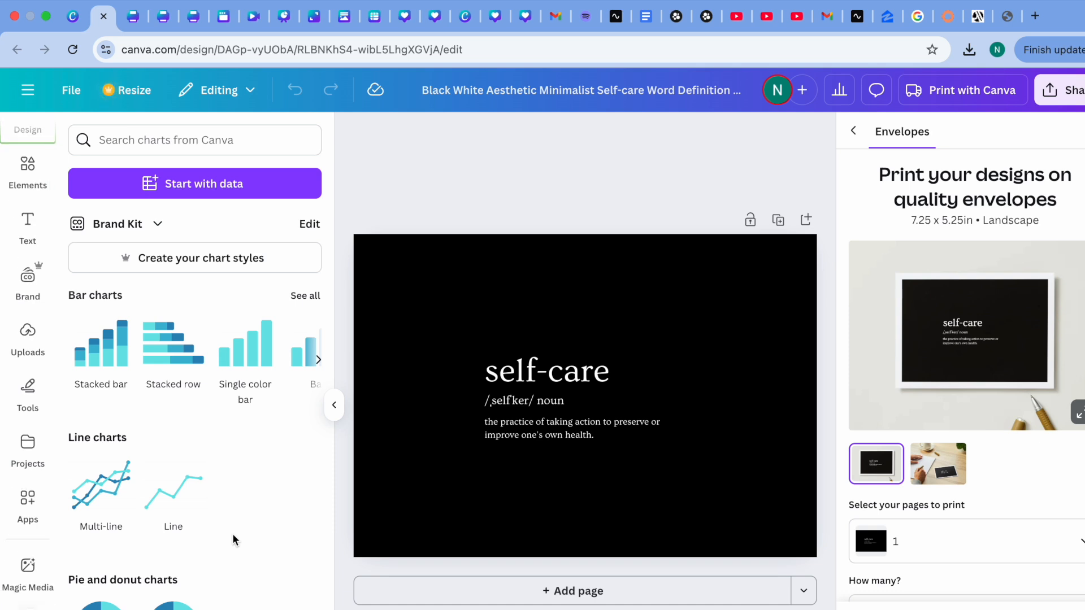
pyautogui.press('Tab')
pyautogui.press('Tab')
pyautogui.press('Tab')
pyautogui.press('Tab')
pyautogui.press('Tab')
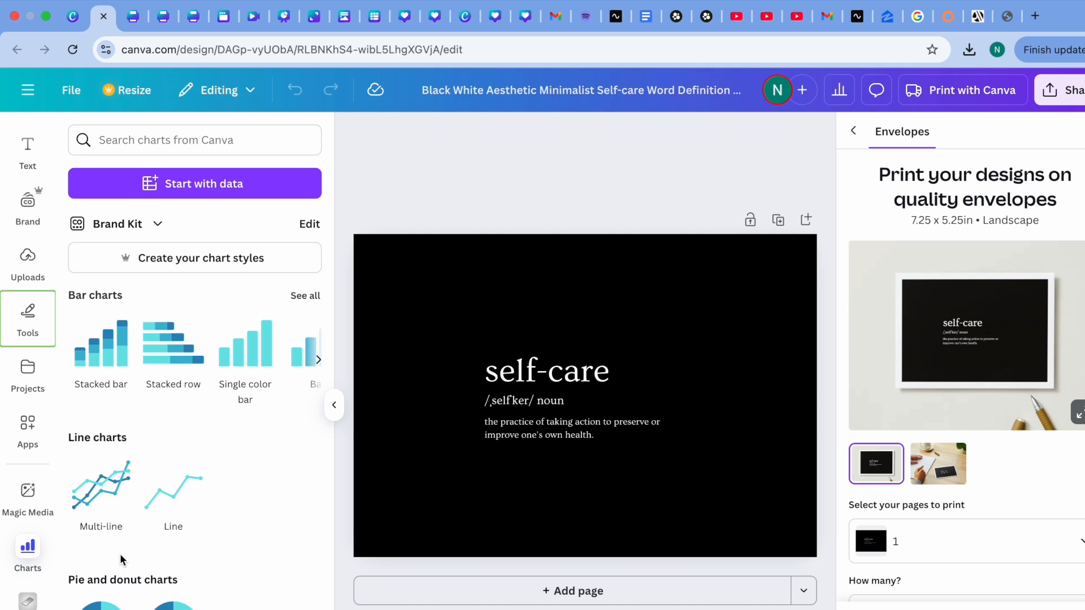
# Use Easy Mockup to put the Downloads image "How to create your own Podcast ... in Canva" into the first tablet mockup.
pyautogui.click(20, 603)
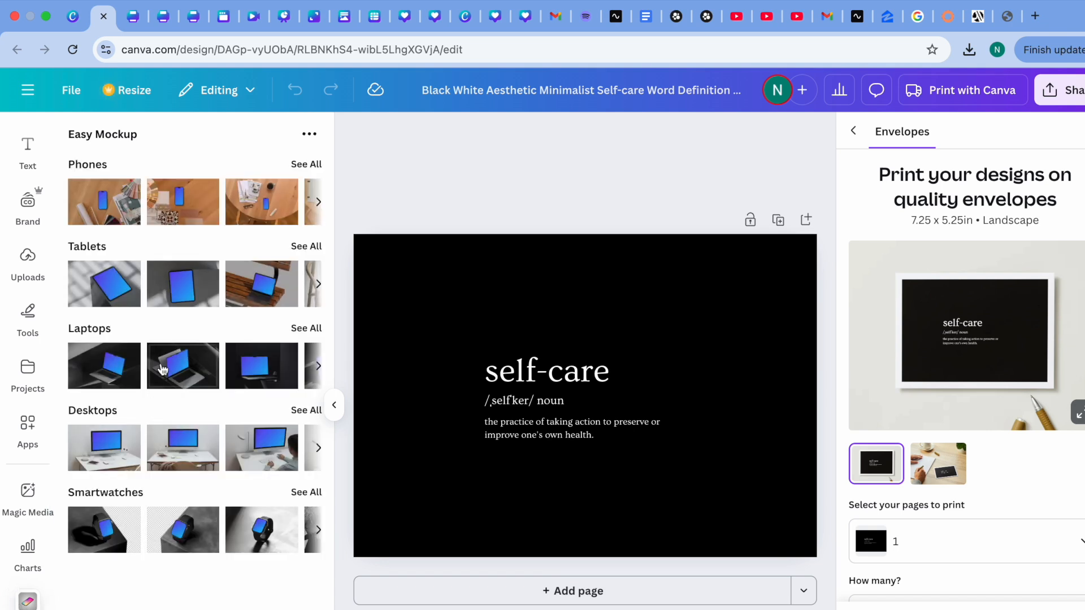
pyautogui.click(103, 281)
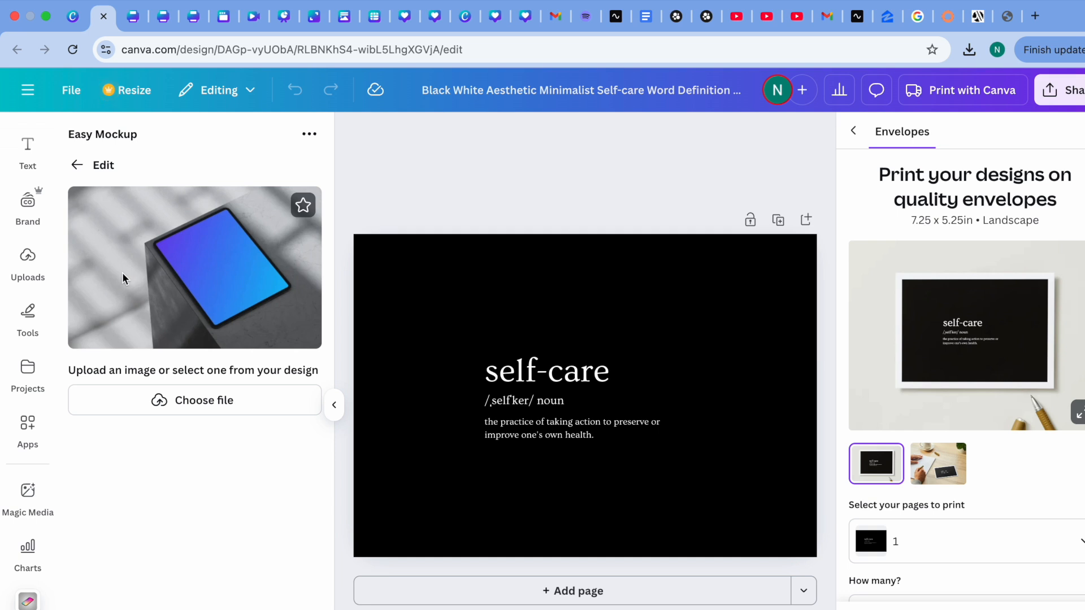
pyautogui.click(177, 415)
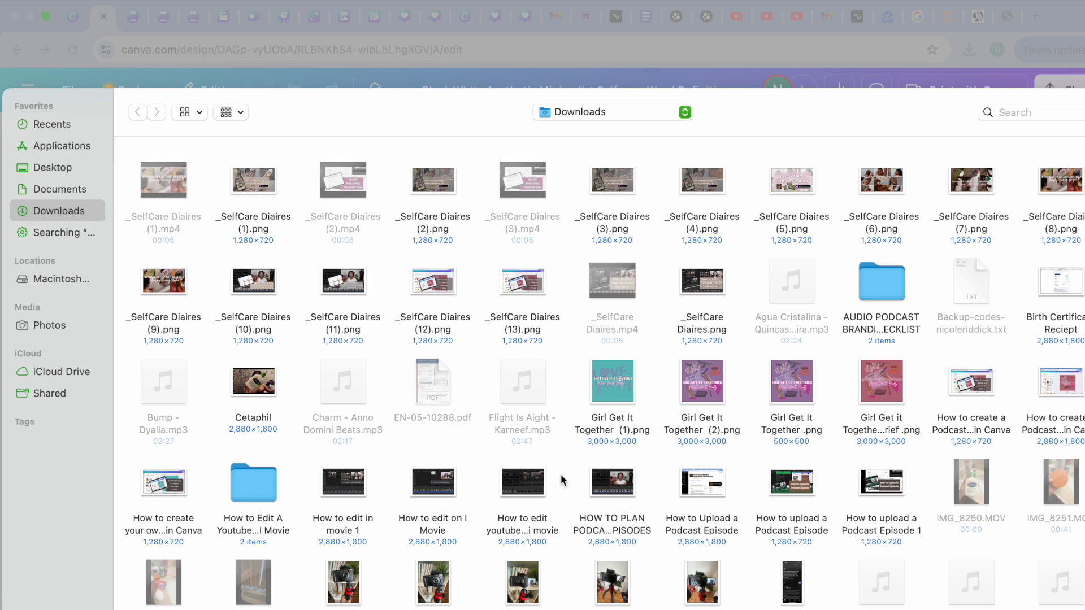
pyautogui.click(150, 486)
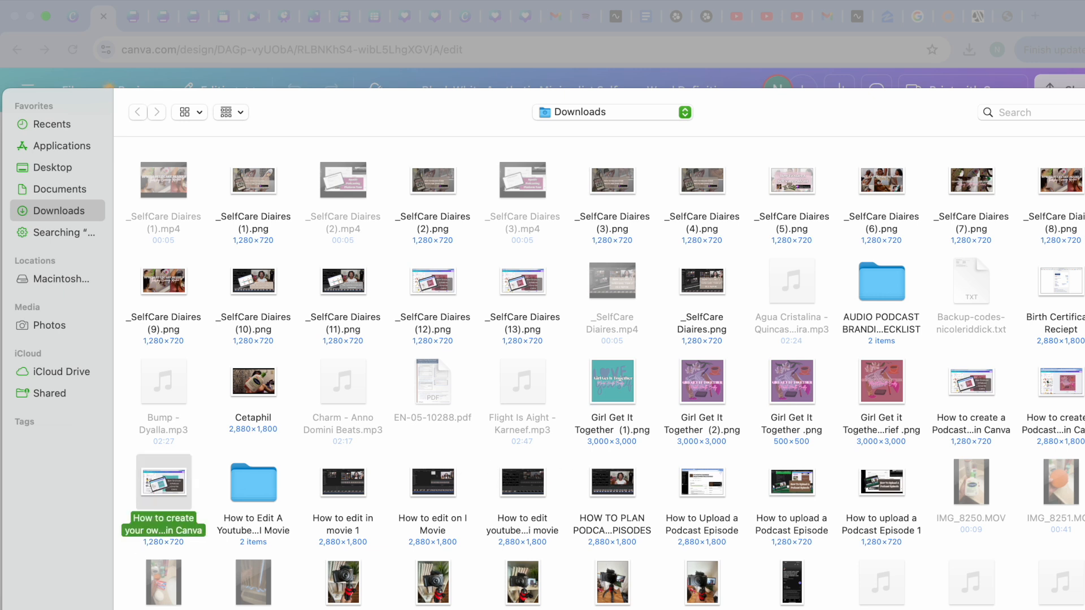
pyautogui.press('Return')
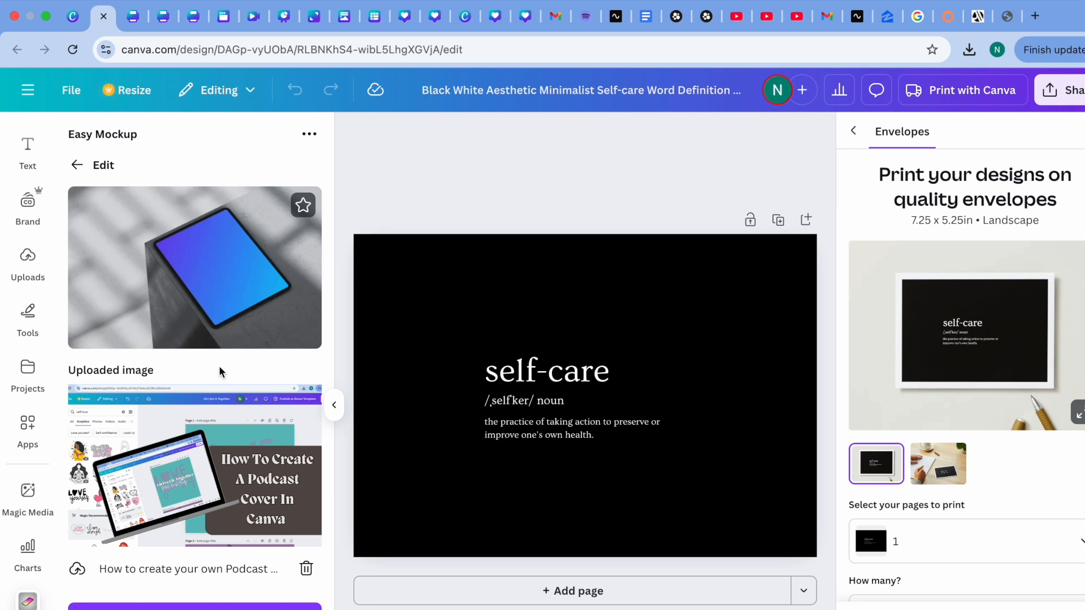
pyautogui.click(195, 607)
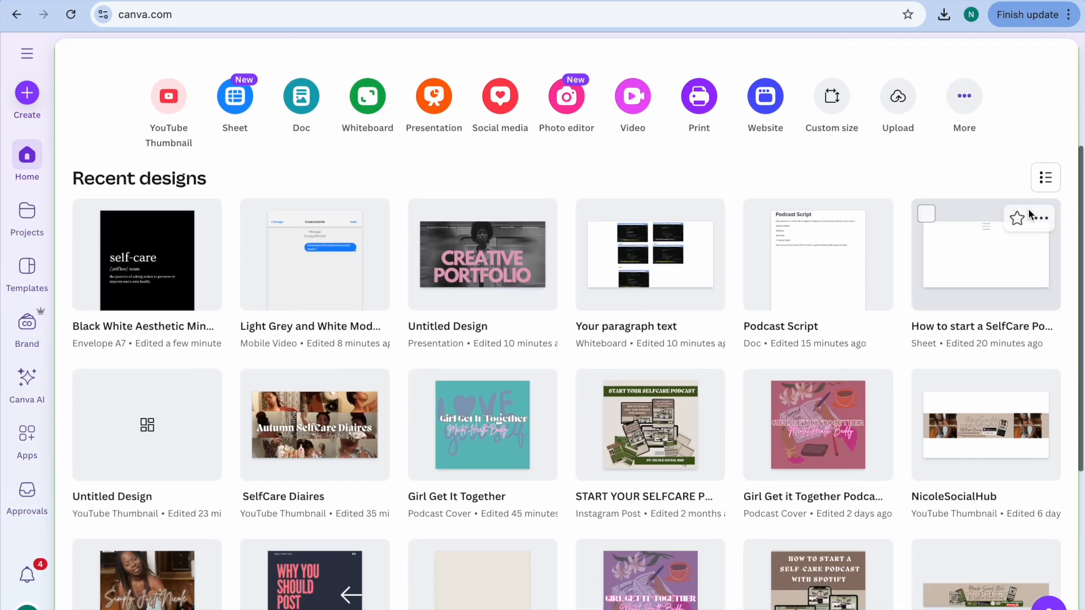
# Switch to Spotify's "Add a new show" form and clear the creator name.
pyautogui.scroll(-1, 1029, 215)
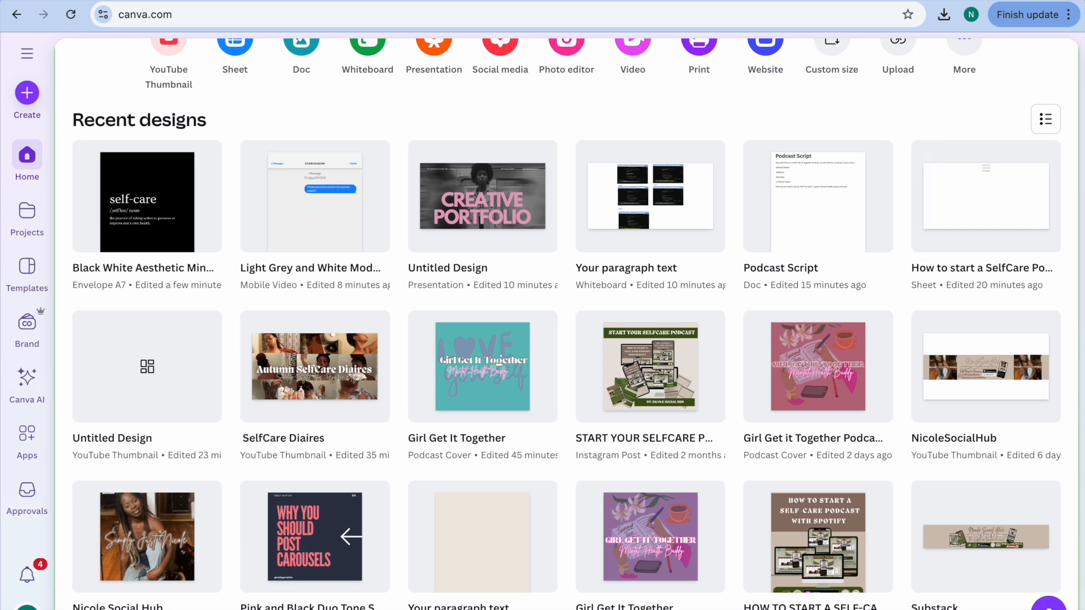
pyautogui.click(616, 1)
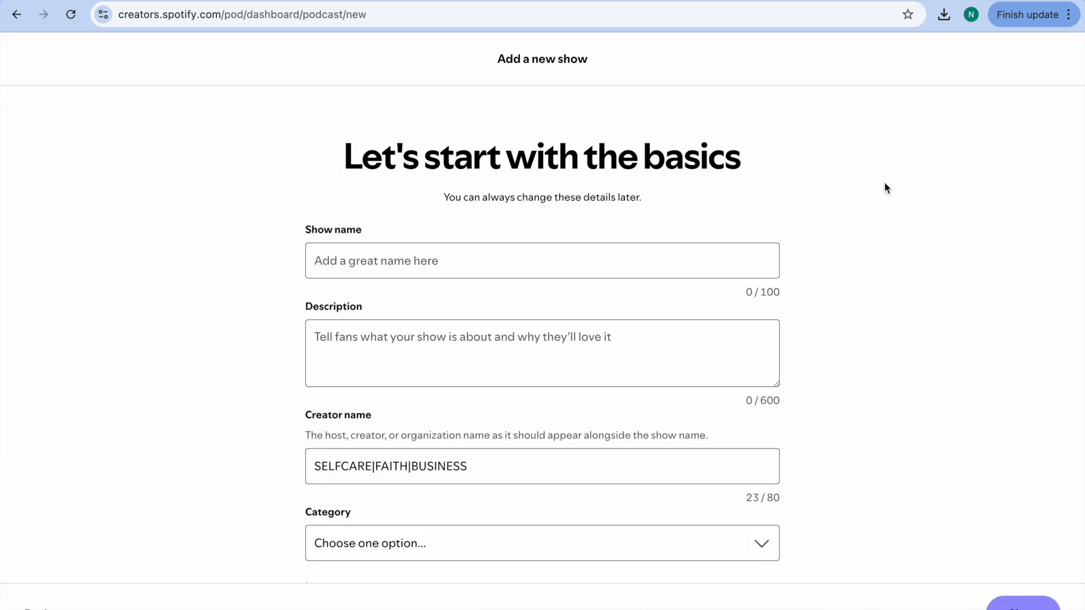
pyautogui.scroll(-2, 898, 199)
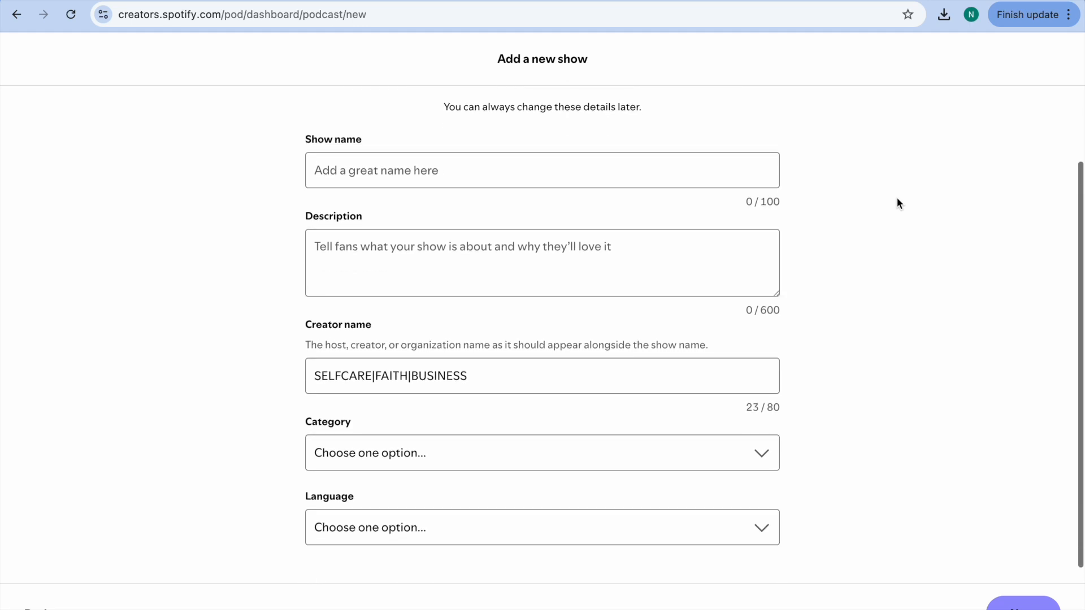
pyautogui.moveTo(470, 376); pyautogui.dragTo(317, 386)
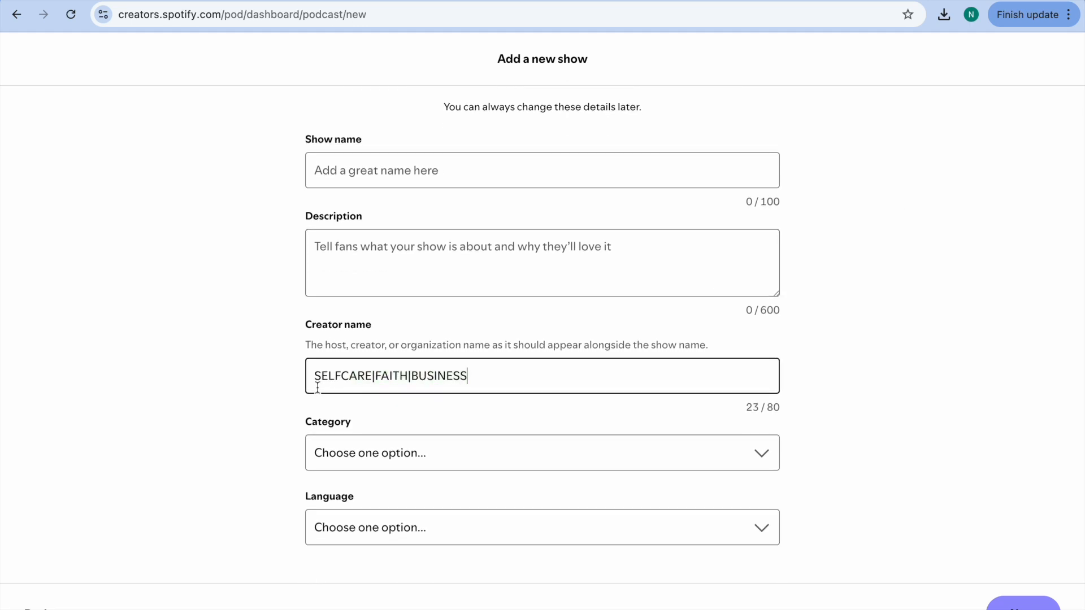
pyautogui.moveTo(469, 376); pyautogui.dragTo(296, 381)
pyautogui.press('BackSpace')
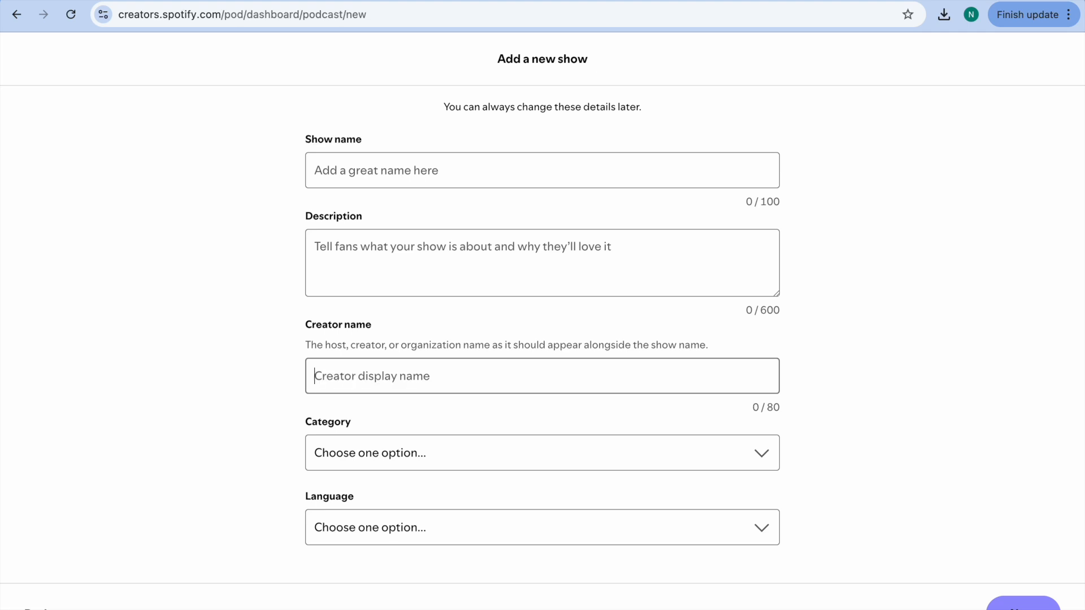
pyautogui.click(286, 368)
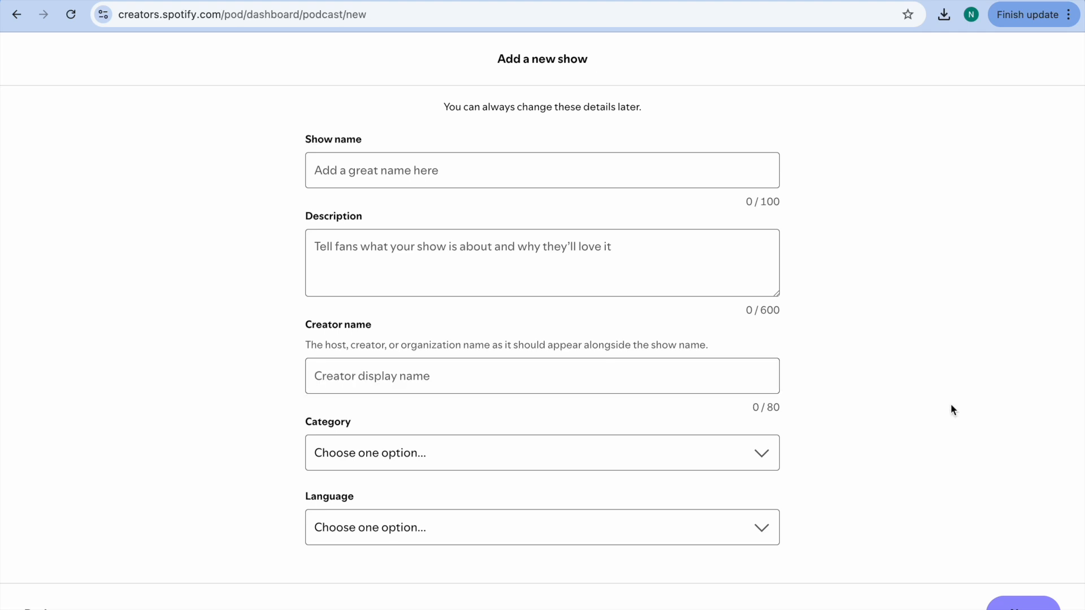
# Look through the new show form's name, description, creator, category and language fields.
pyautogui.scroll(-1, 952, 405)
pyautogui.scroll(3, 951, 405)
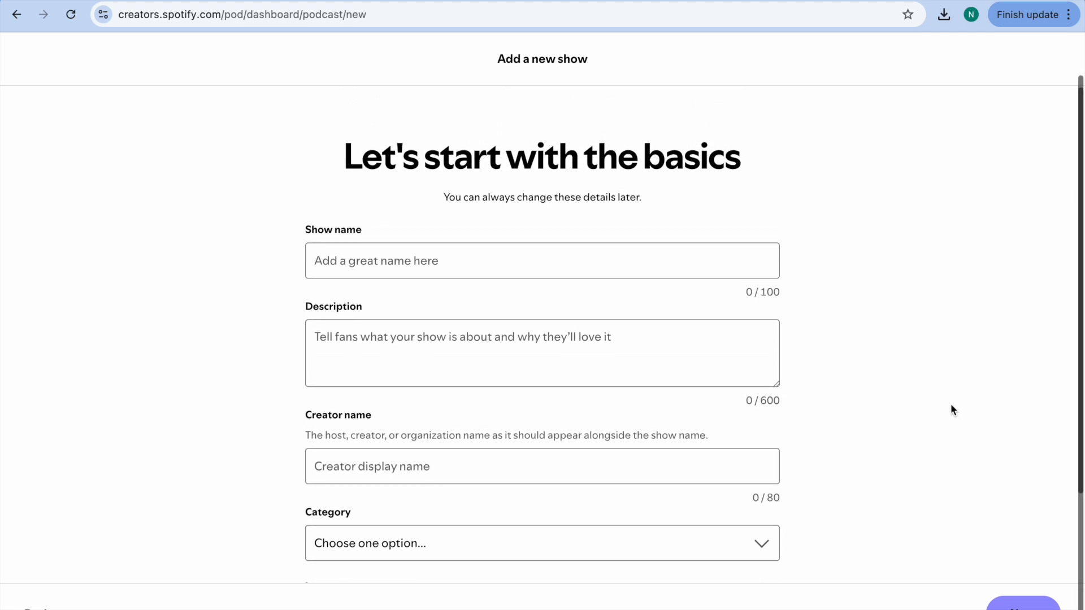
pyautogui.scroll(-1, 951, 405)
pyautogui.scroll(-2, 951, 405)
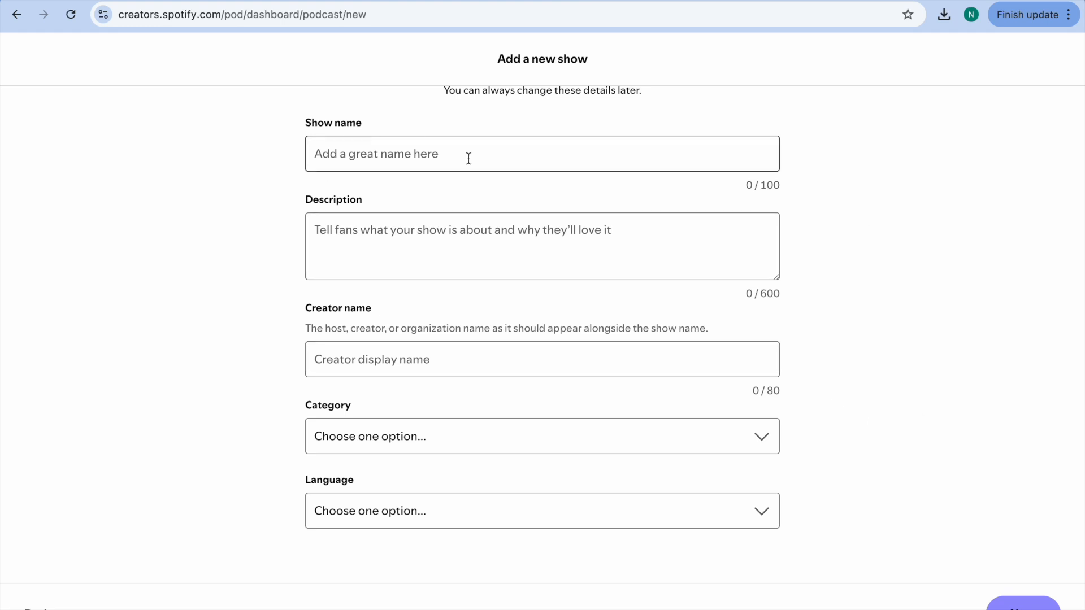
pyautogui.scroll(4, 456, 183)
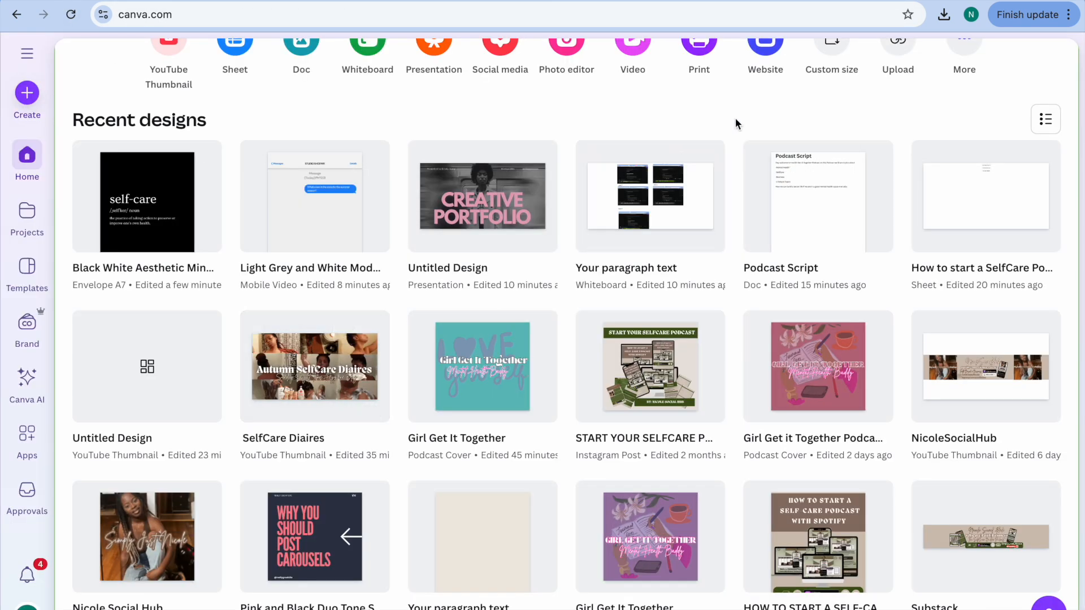
# Switch to Canva's home page, view the "START YOUR SELFCARE PODCAST" Instagram post from the recent designs and return to the home page.
pyautogui.scroll(1, 735, 118)
pyautogui.scroll(1, 737, 125)
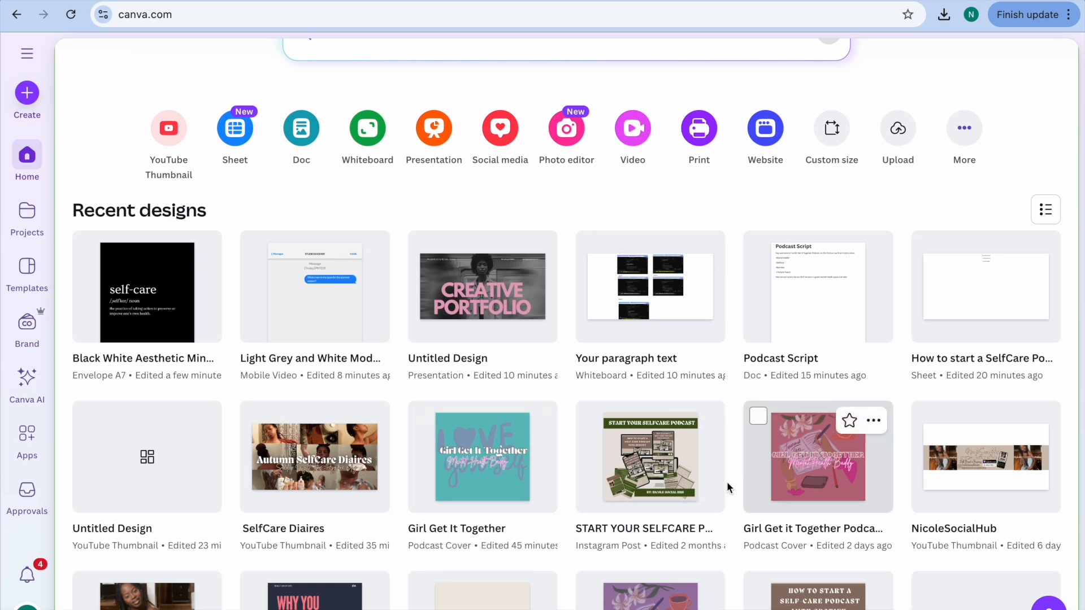
pyautogui.scroll(-3, 1045, 153)
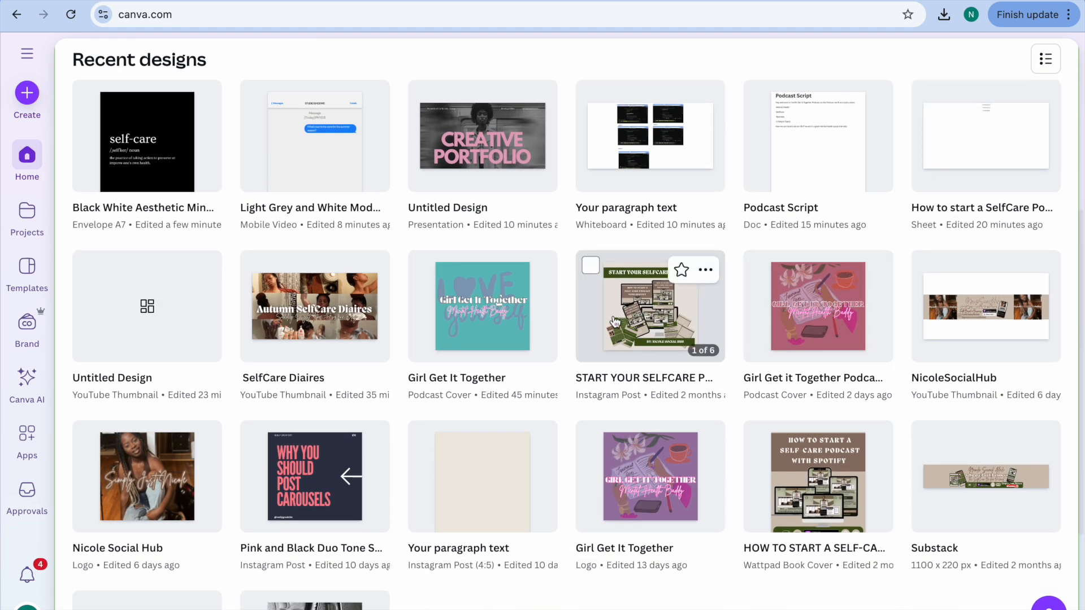
pyautogui.click(615, 321)
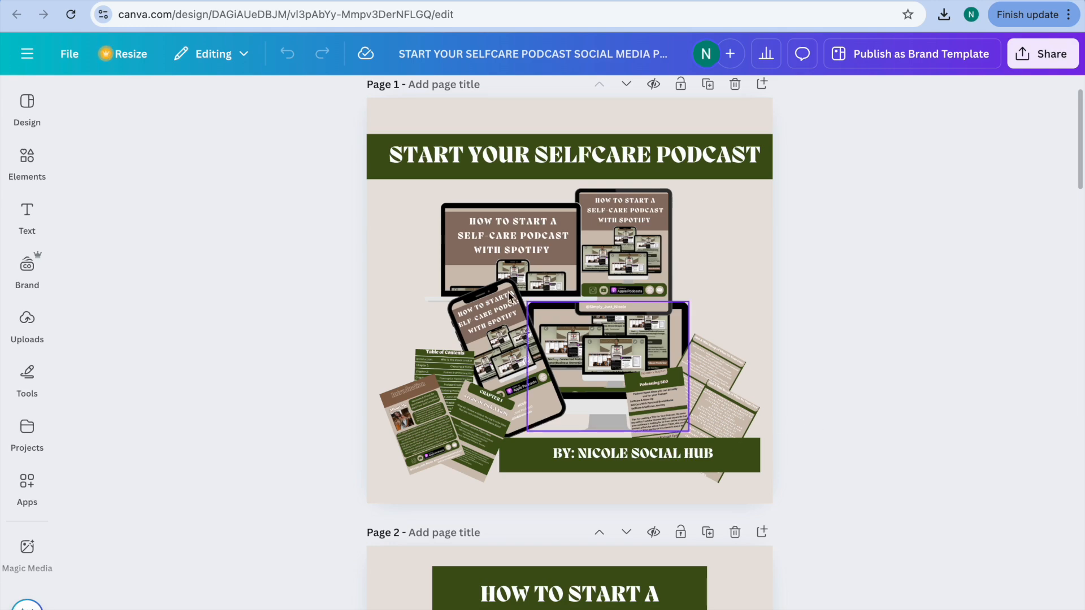
pyautogui.click(86, 1)
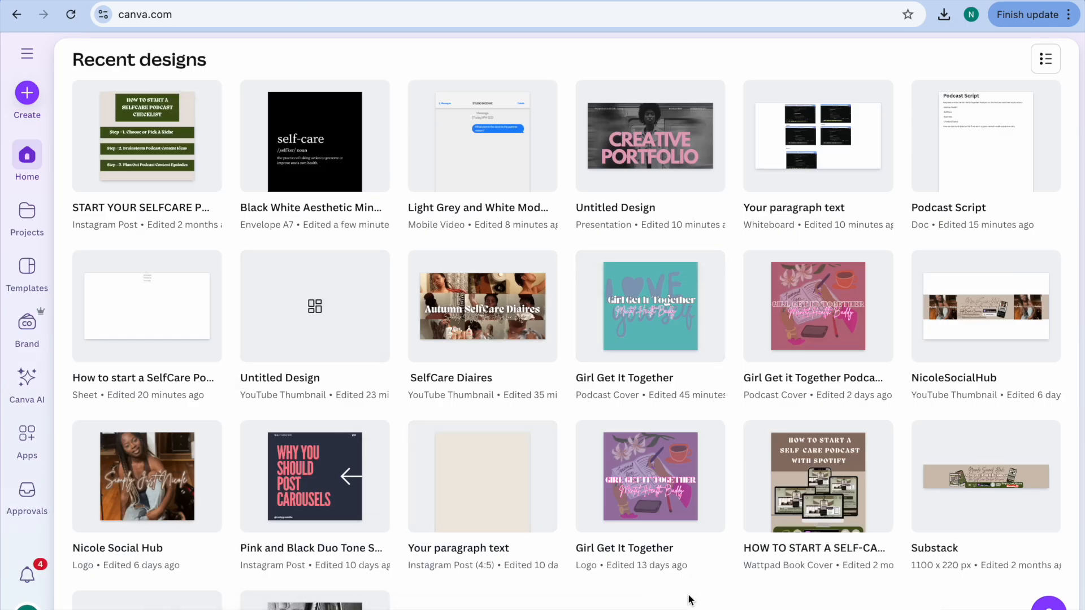
pyautogui.scroll(3, 689, 598)
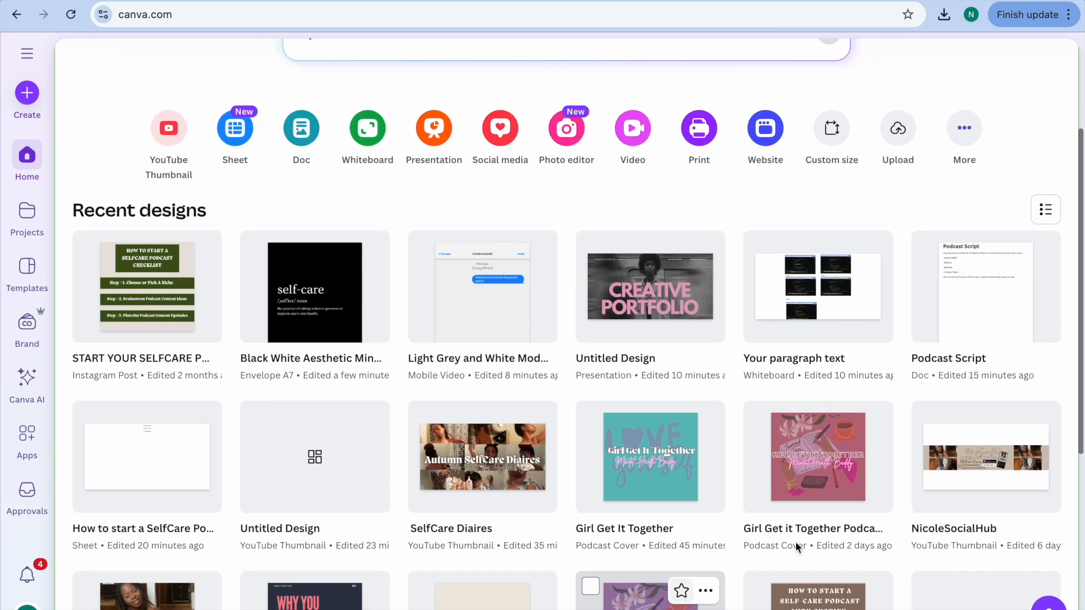
pyautogui.scroll(2, 1051, 139)
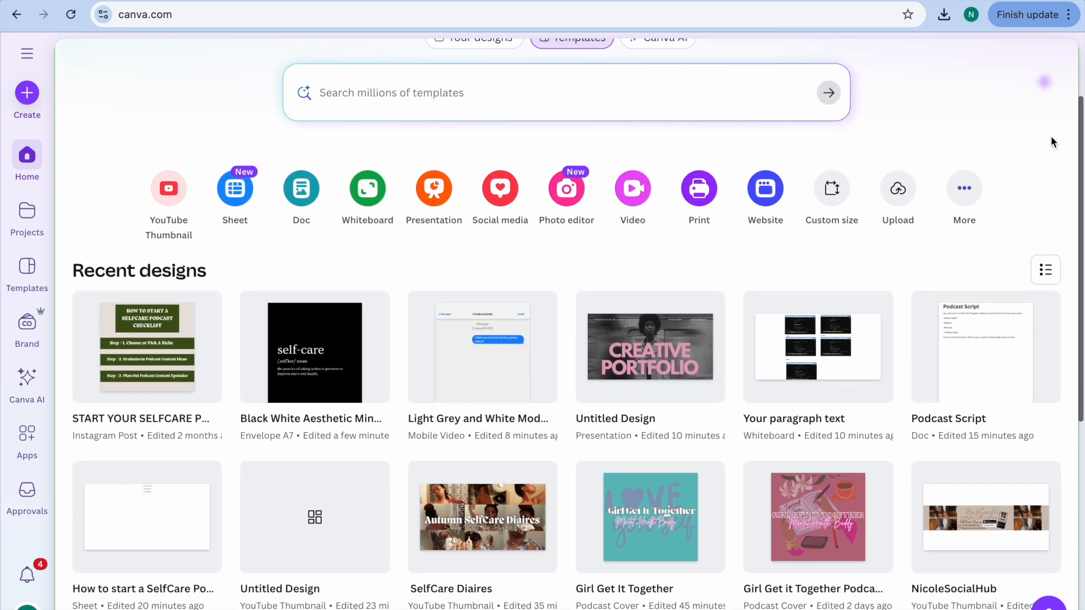
pyautogui.scroll(1, 1051, 142)
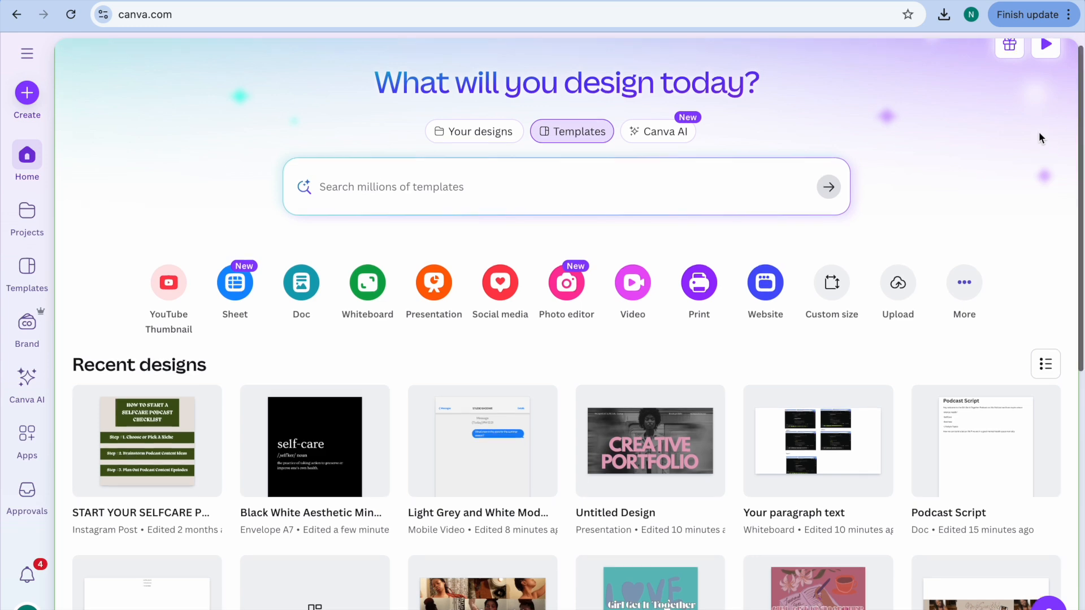
pyautogui.scroll(-1, 1040, 138)
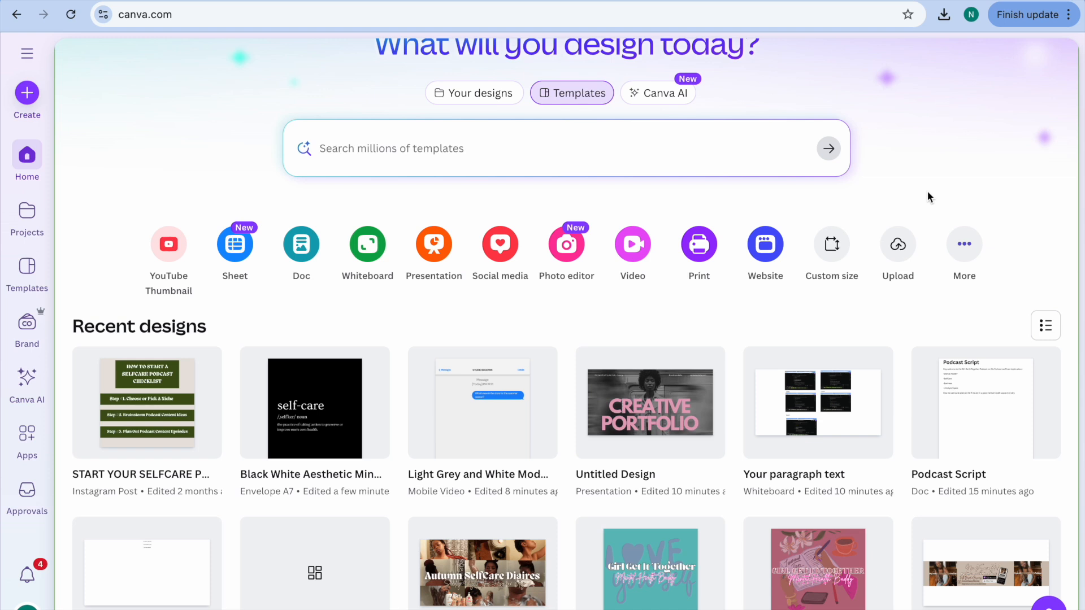
pyautogui.scroll(1, 927, 194)
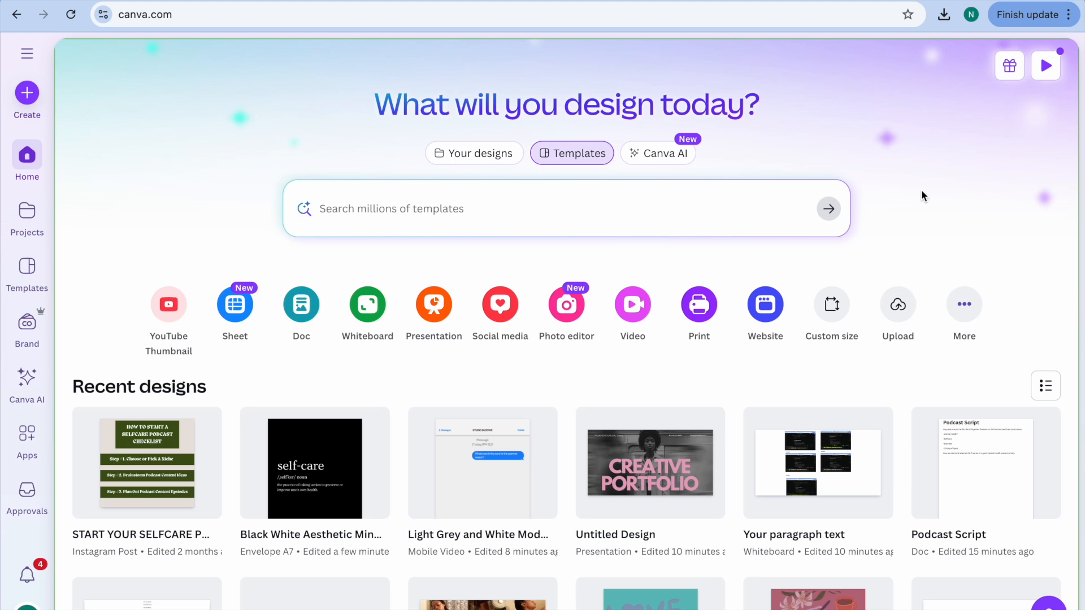
# View the account switcher, open the page for adding another account with its sign-in options, and return to the home page.
pyautogui.click(27, 606)
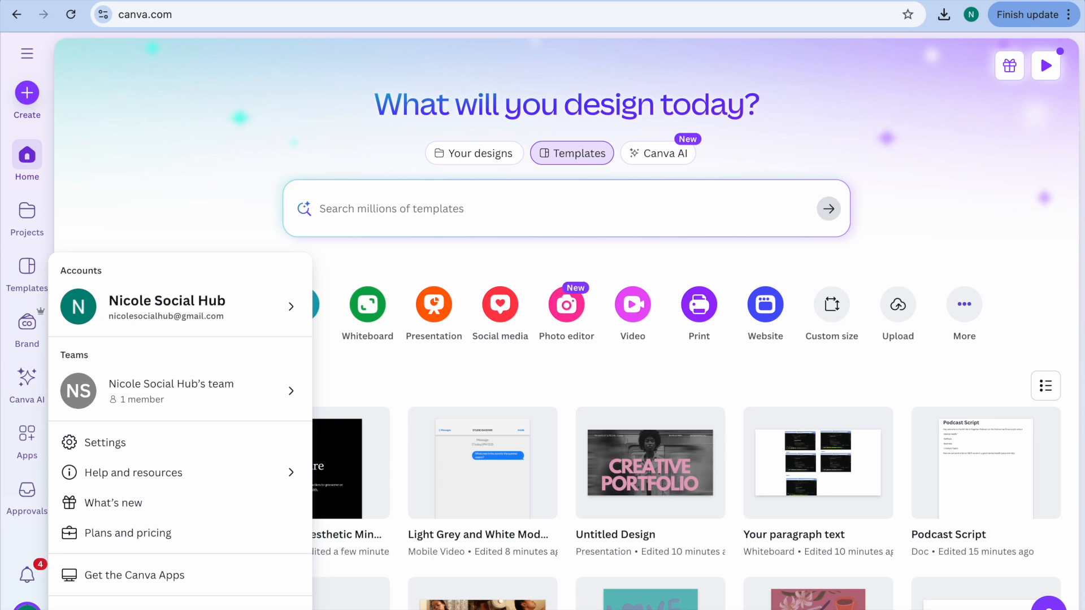
pyautogui.moveTo(235, 325)
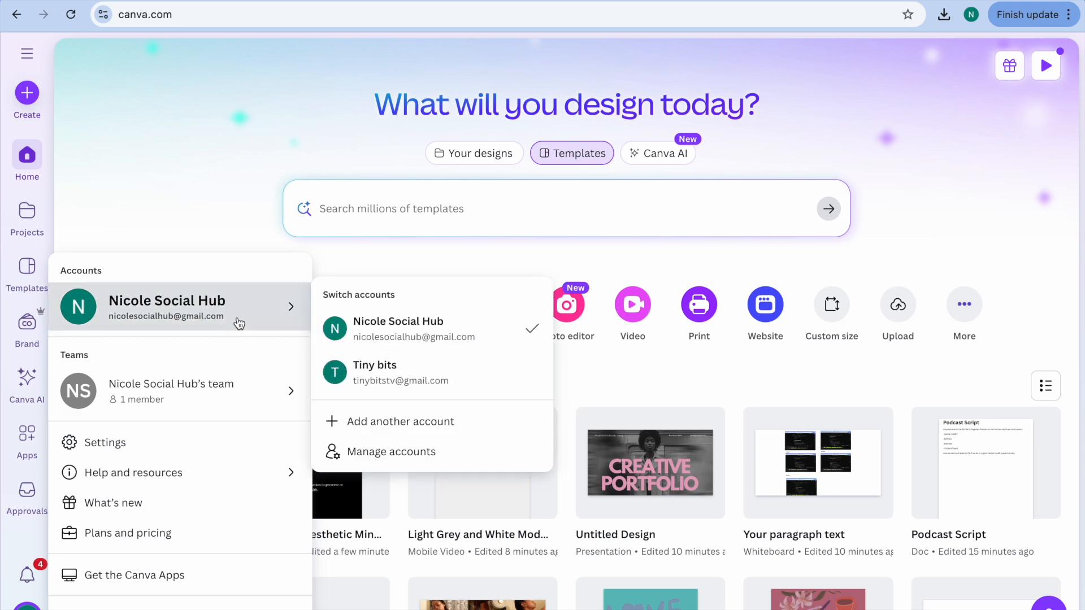
pyautogui.click(351, 433)
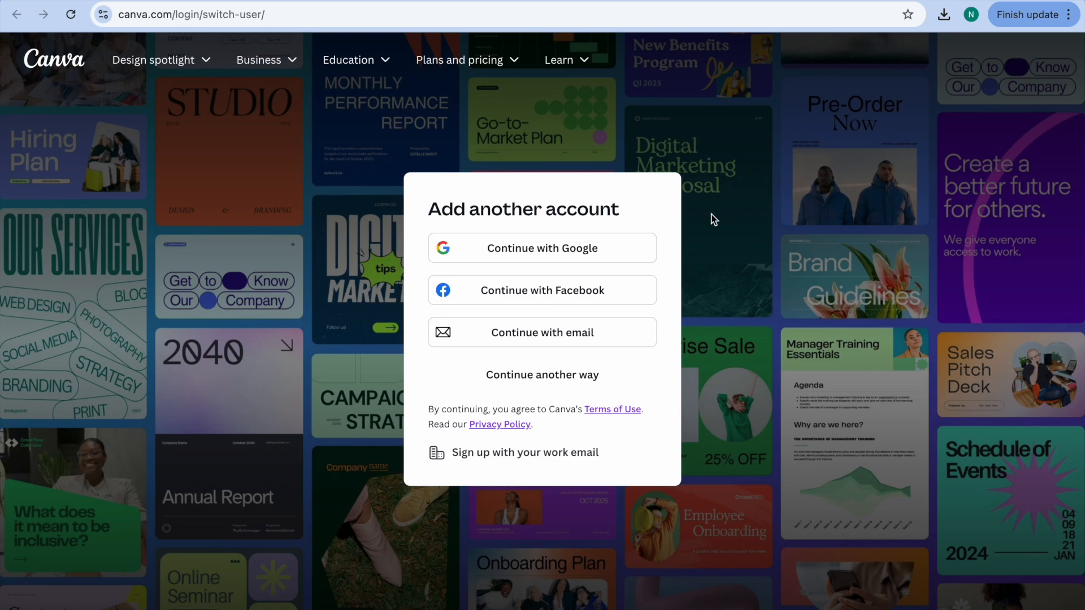
pyautogui.click(56, 58)
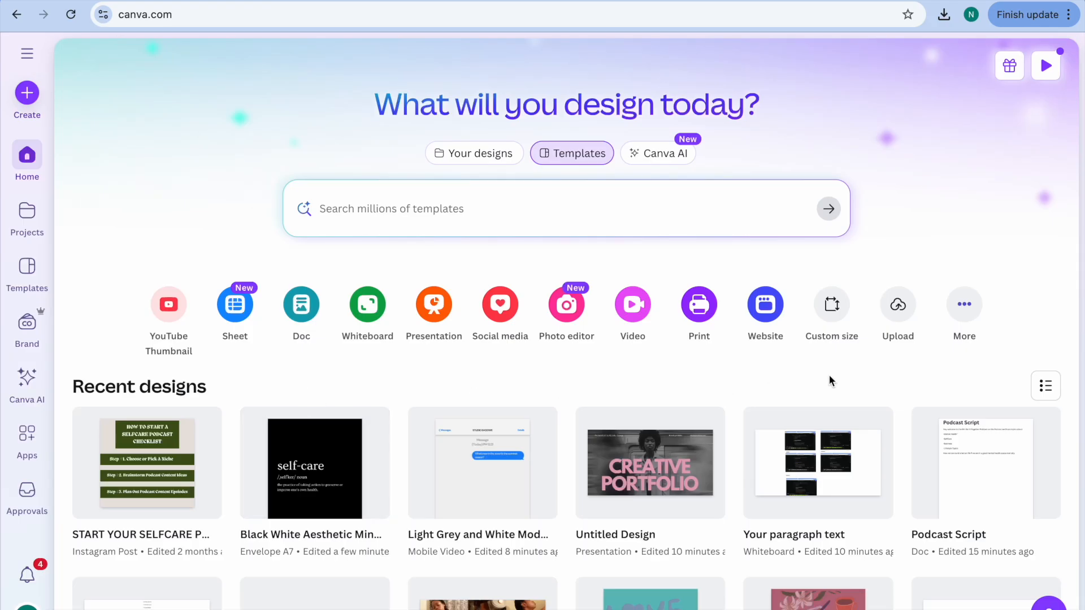
# Look over the recent designs on the home page and switch back to Spotify's "Add a new show" form.
pyautogui.scroll(-2, 1040, 321)
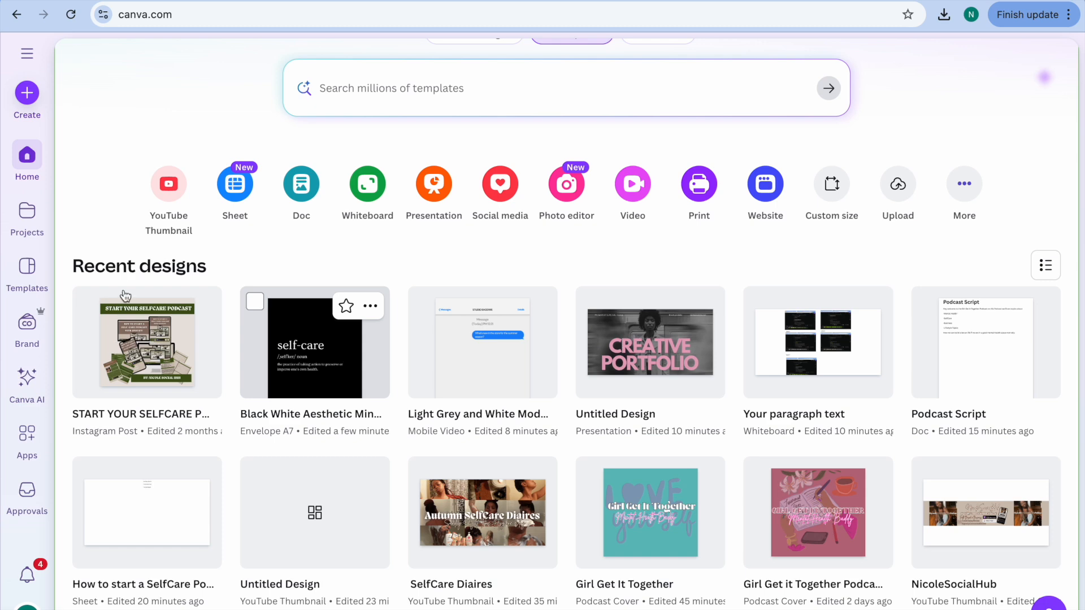
pyautogui.click(99, 4)
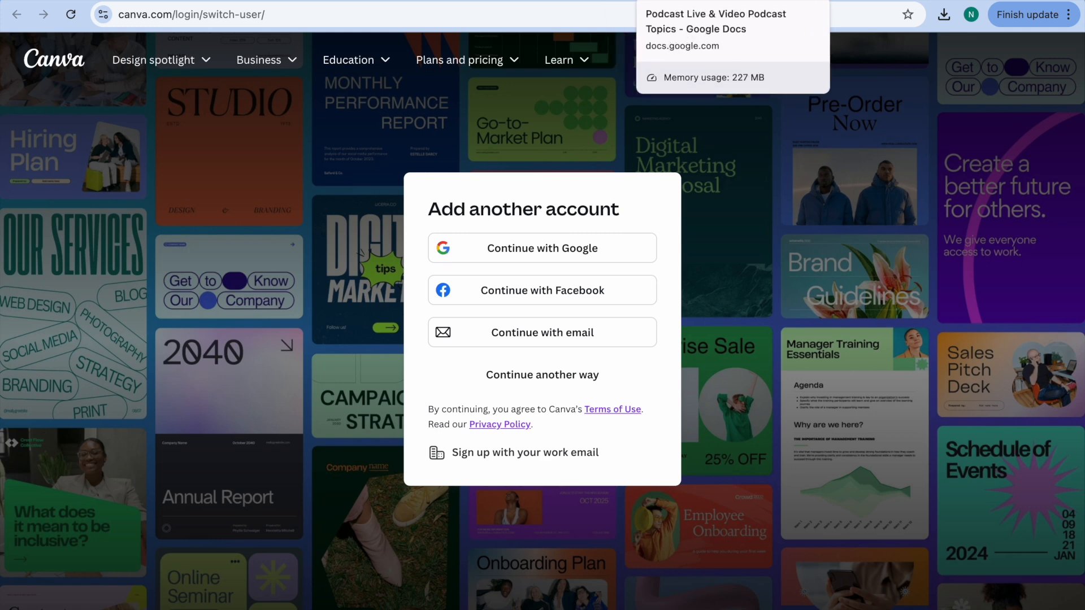
pyautogui.click(729, 1)
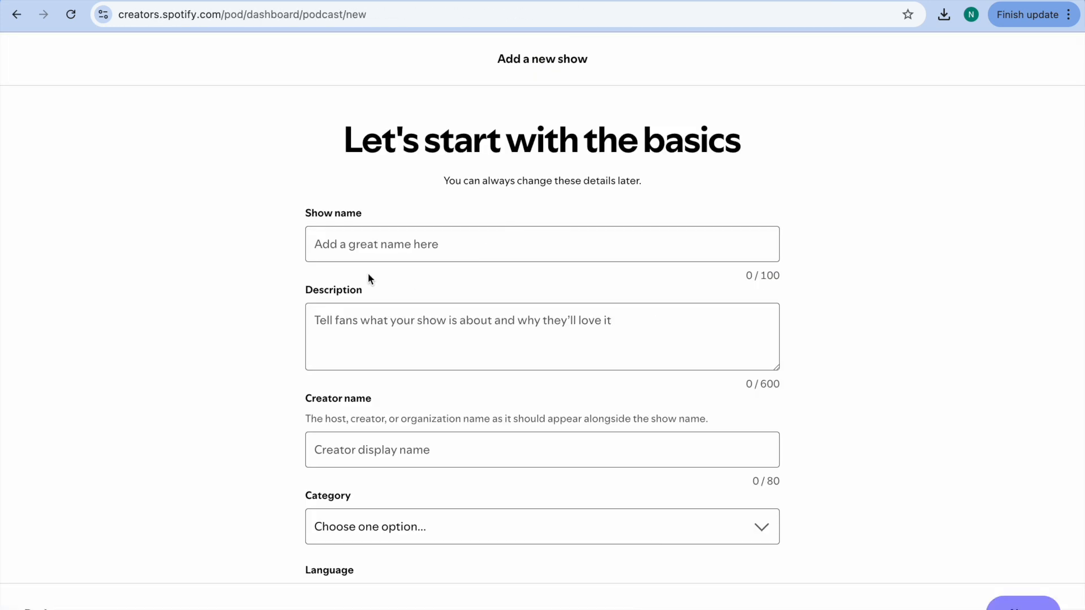